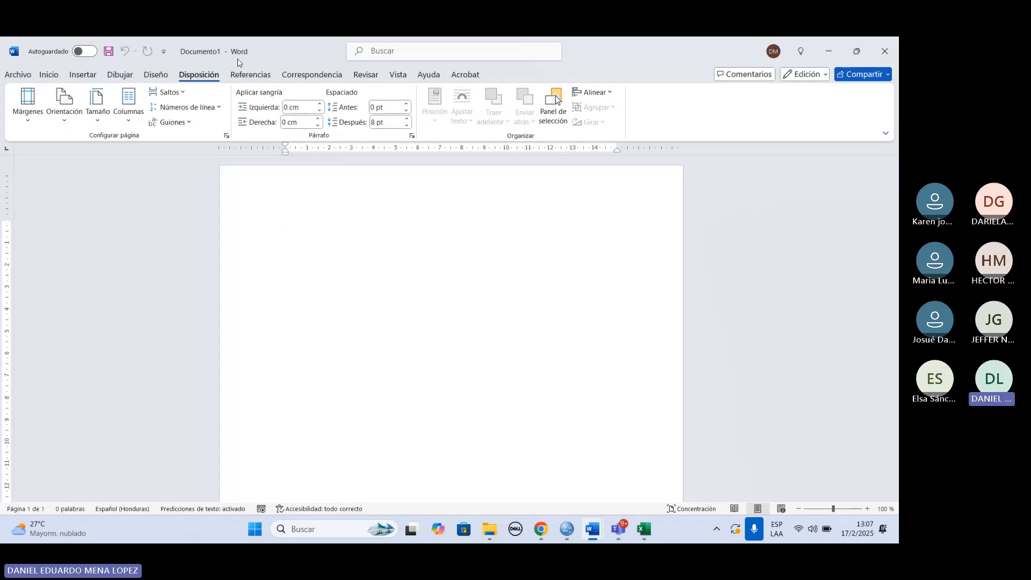
left_click_drag(230, 55, 231, 227)
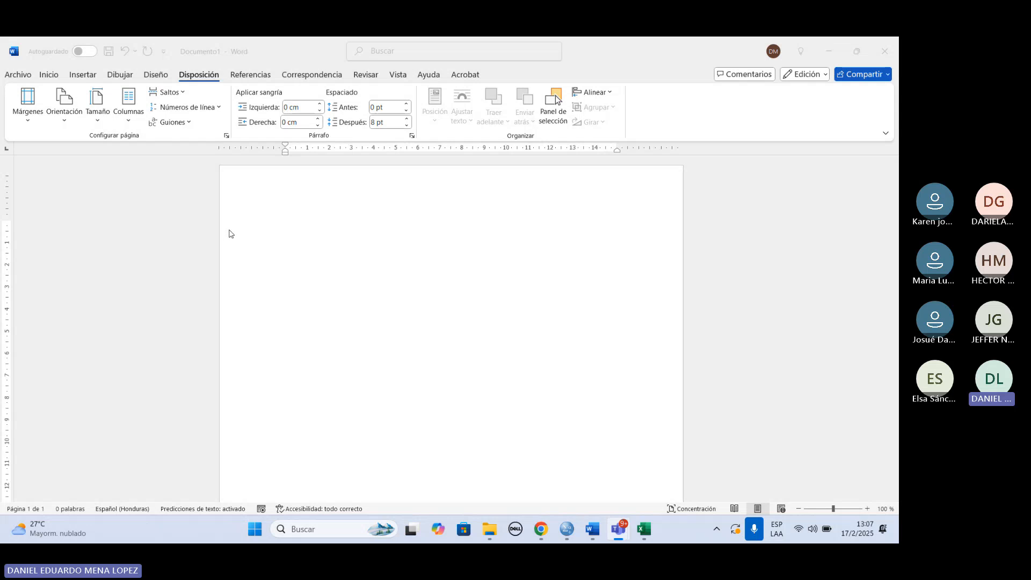
left_click_drag(231, 235, 243, 482)
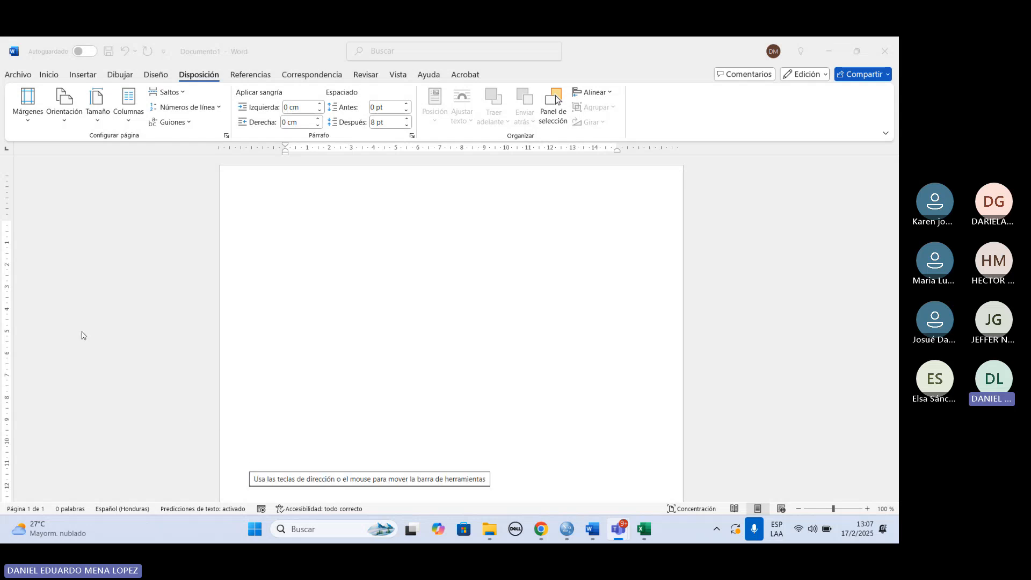
left_click(68, 220)
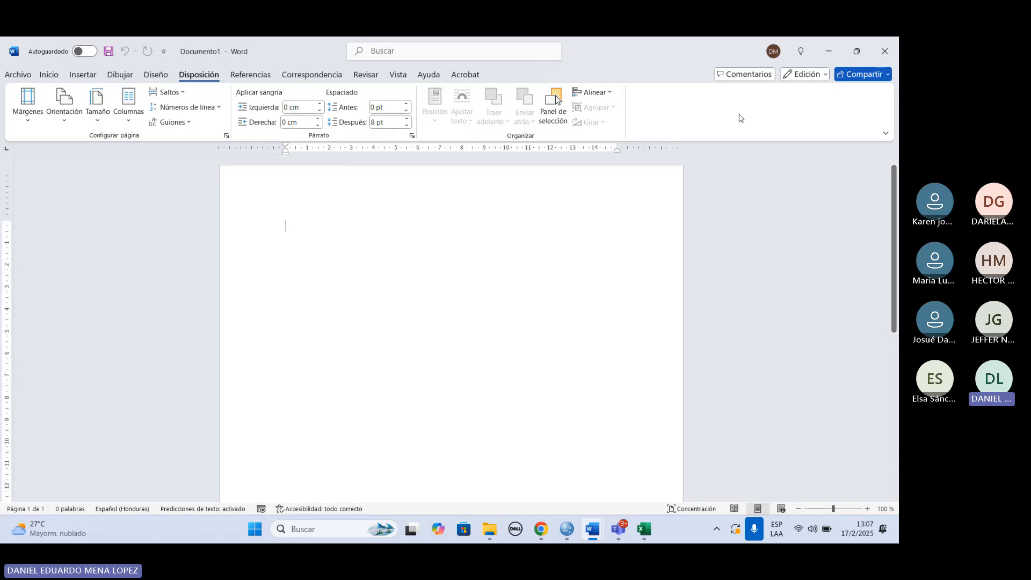
left_click(24, 77)
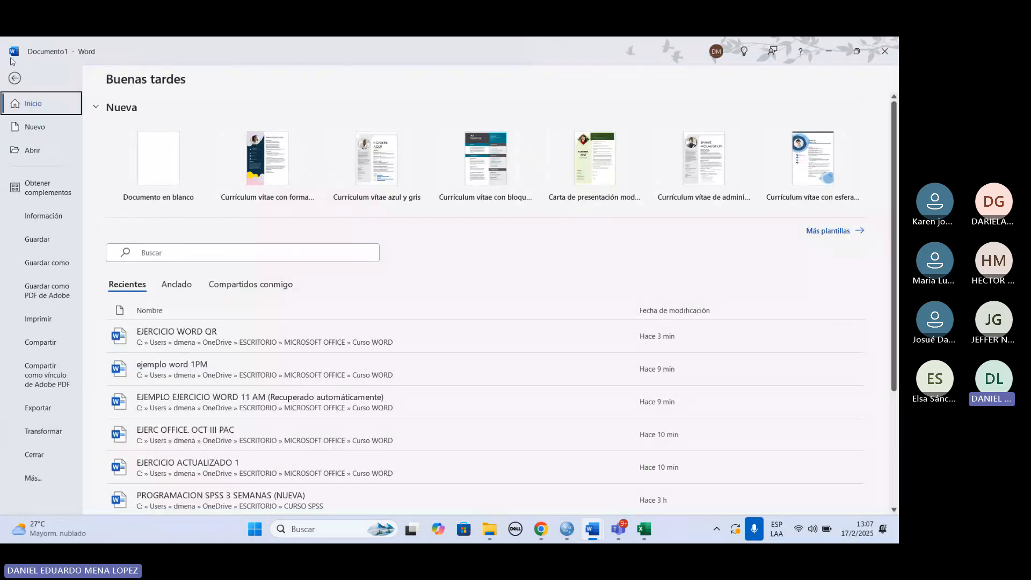
left_click(12, 79)
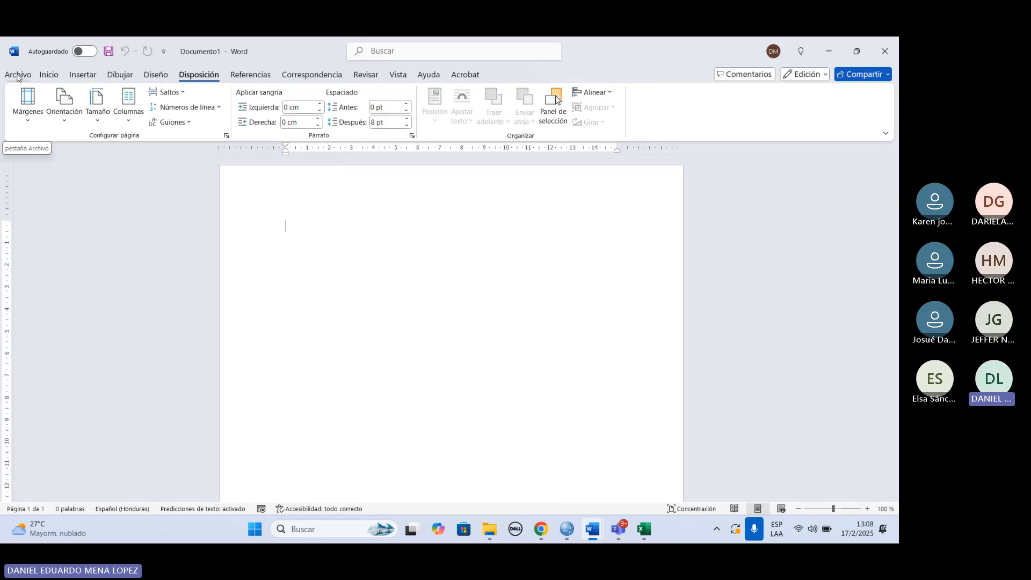
left_click(8, 64)
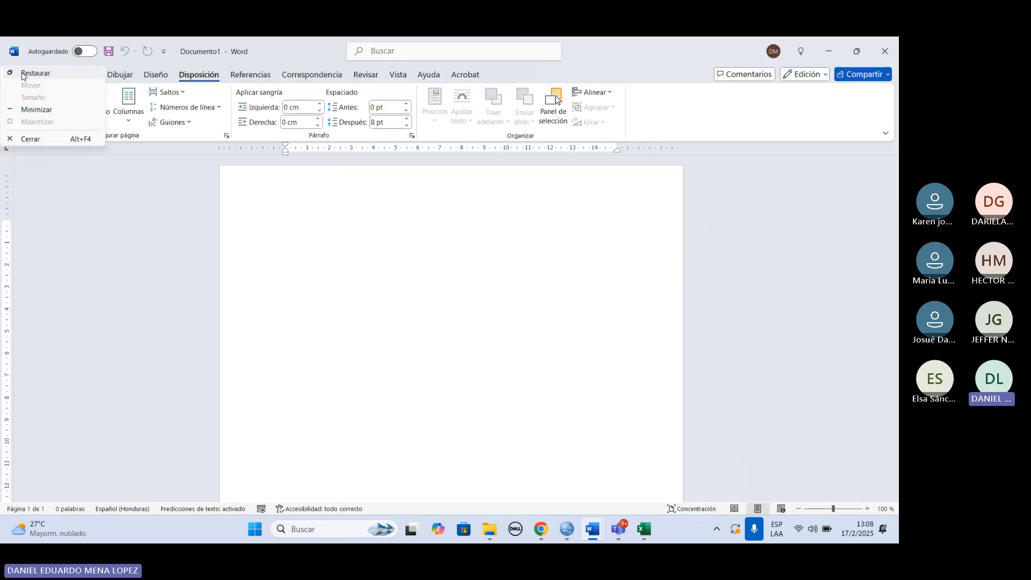
left_click(61, 278)
Step: View the Office account and product information, and return to the blank document
left_click(17, 74)
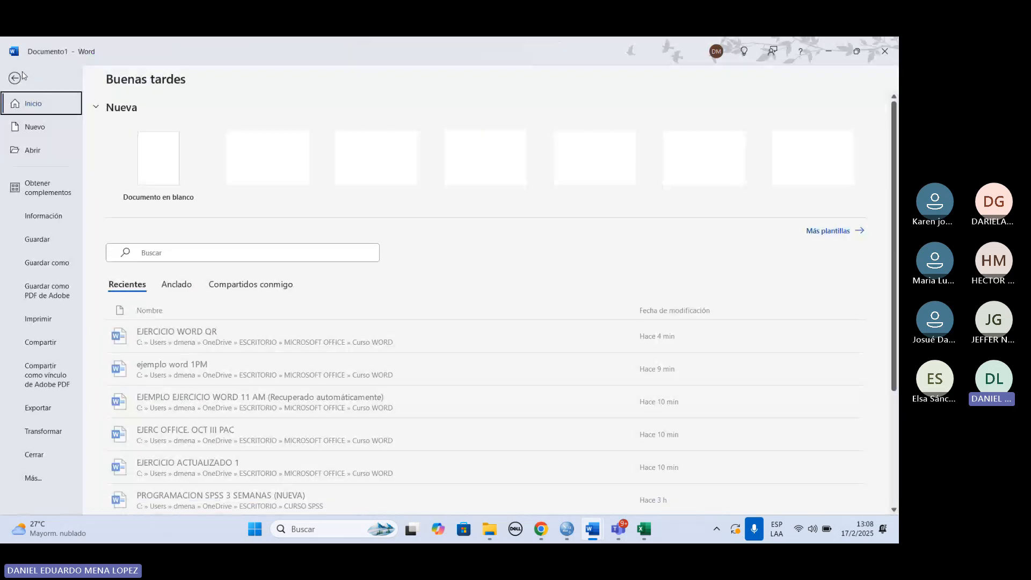
left_click(41, 475)
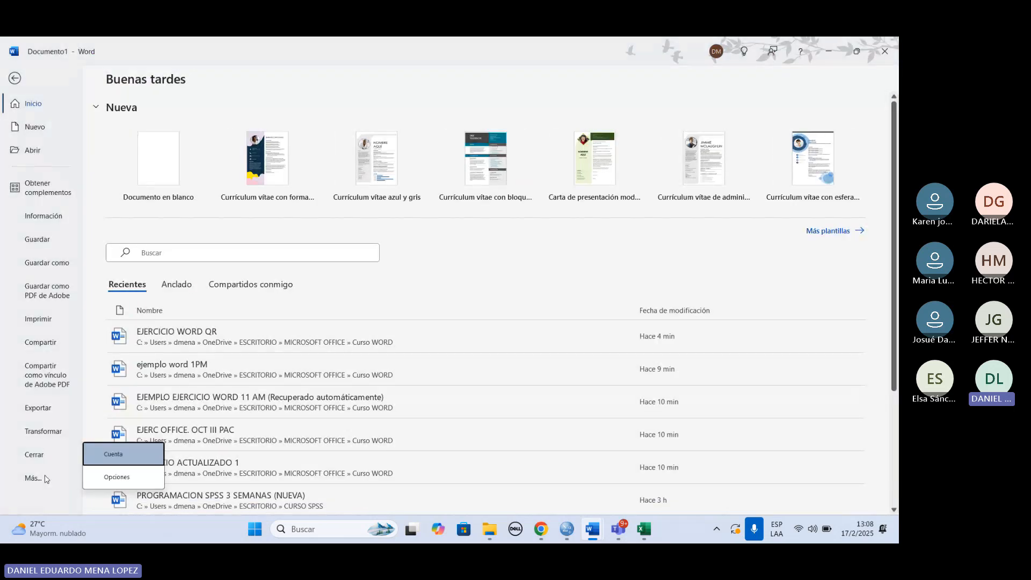
left_click(139, 454)
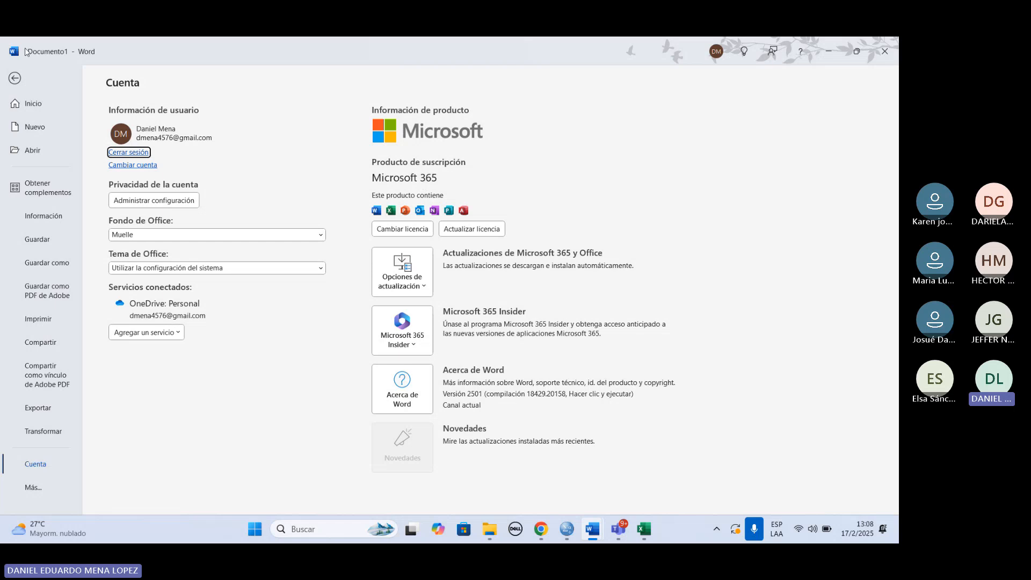
left_click(16, 79)
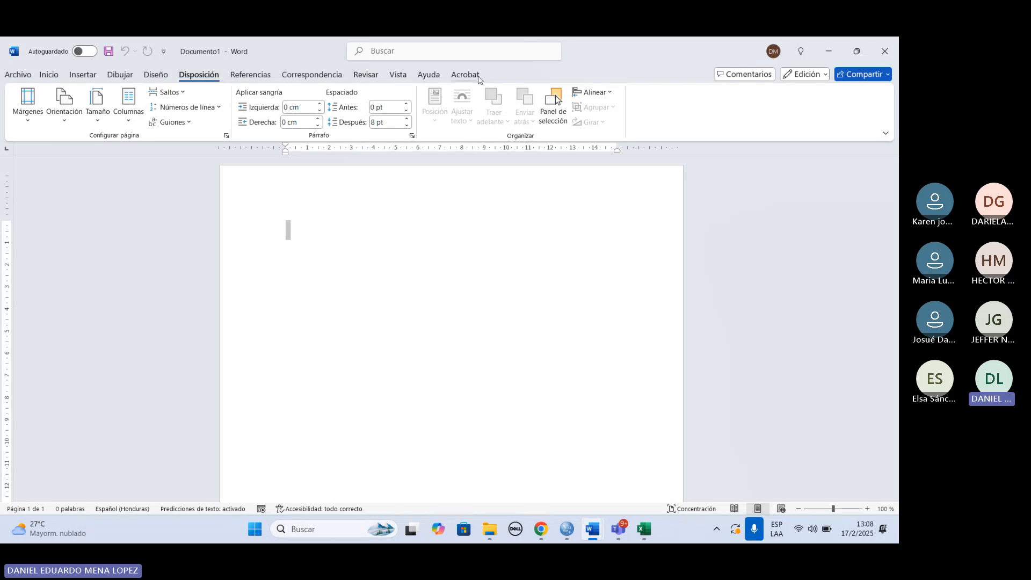
left_click(20, 76)
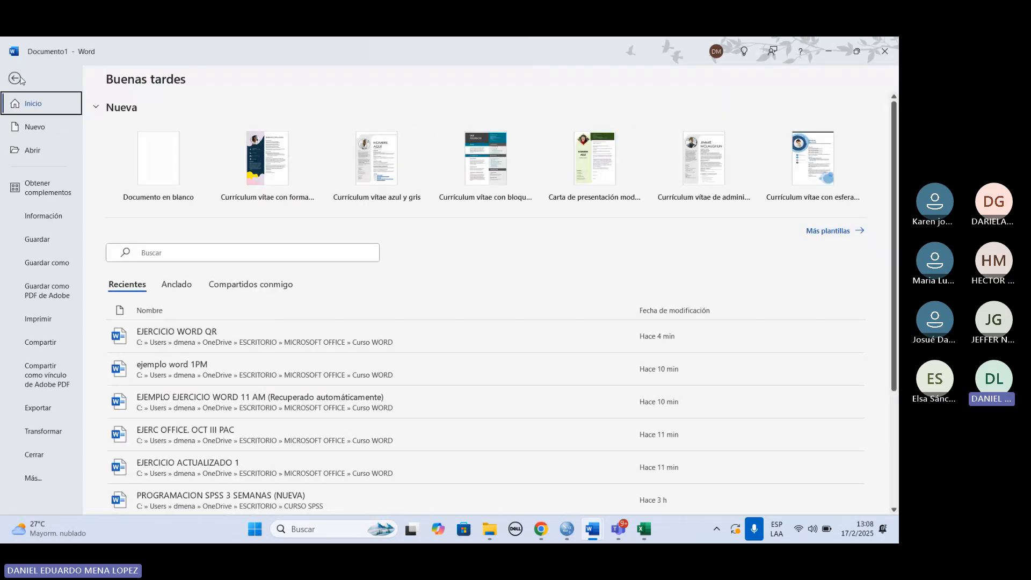
left_click(19, 78)
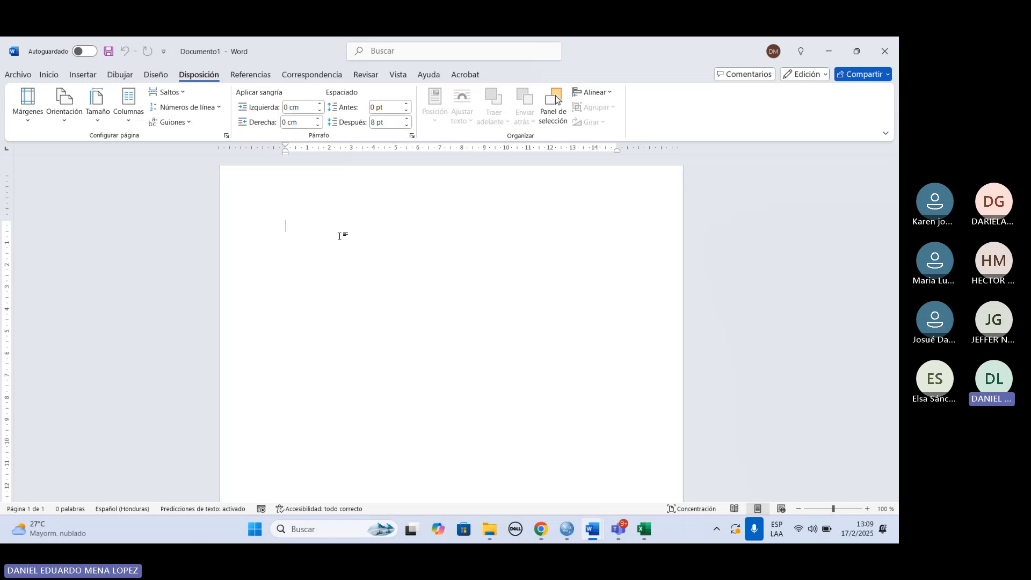
left_click(18, 75)
left_click(18, 77)
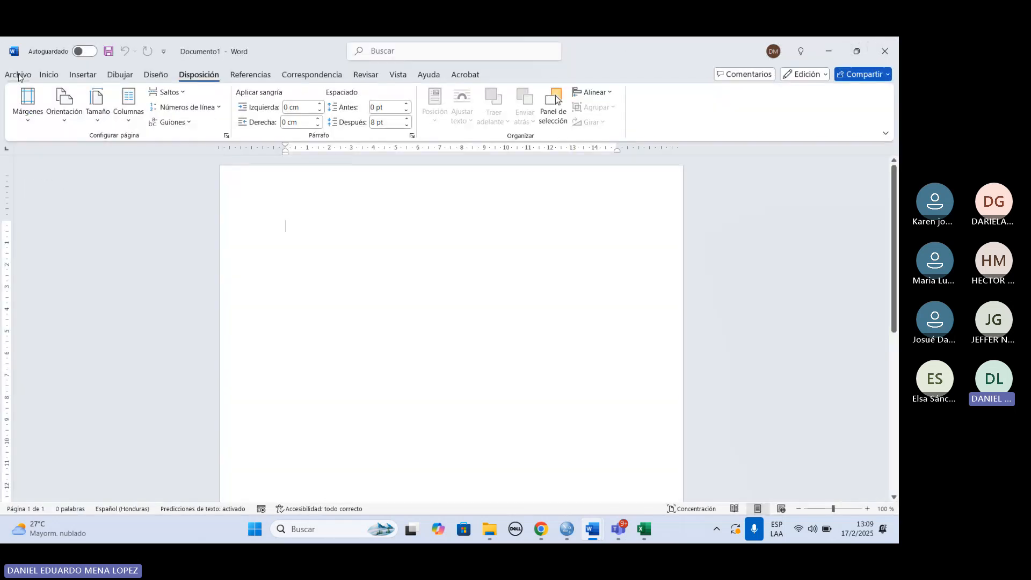
Step: Browse the online document templates in the suggested Tarjetas category, and return to the blank document
left_click(18, 76)
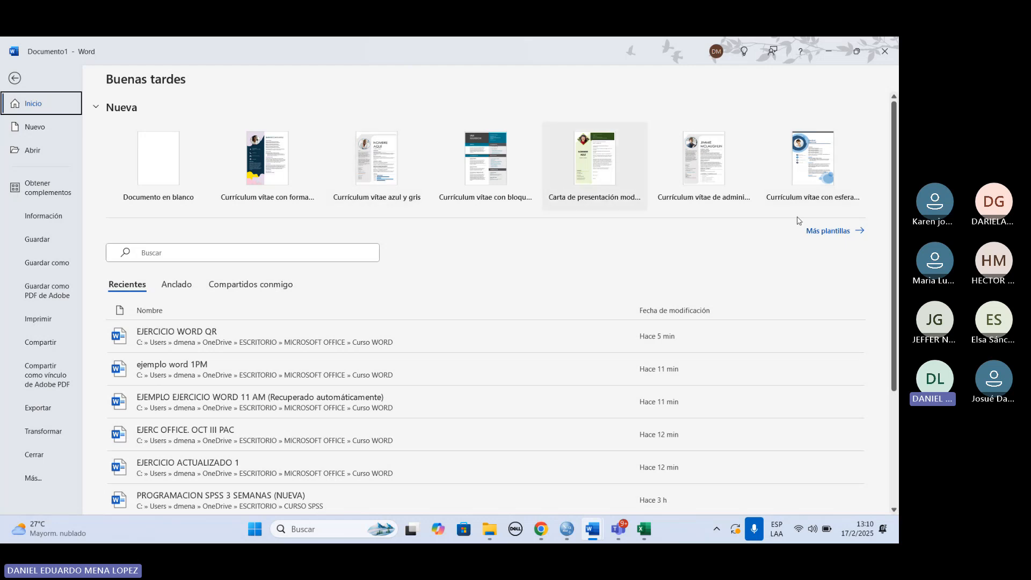
left_click(842, 232)
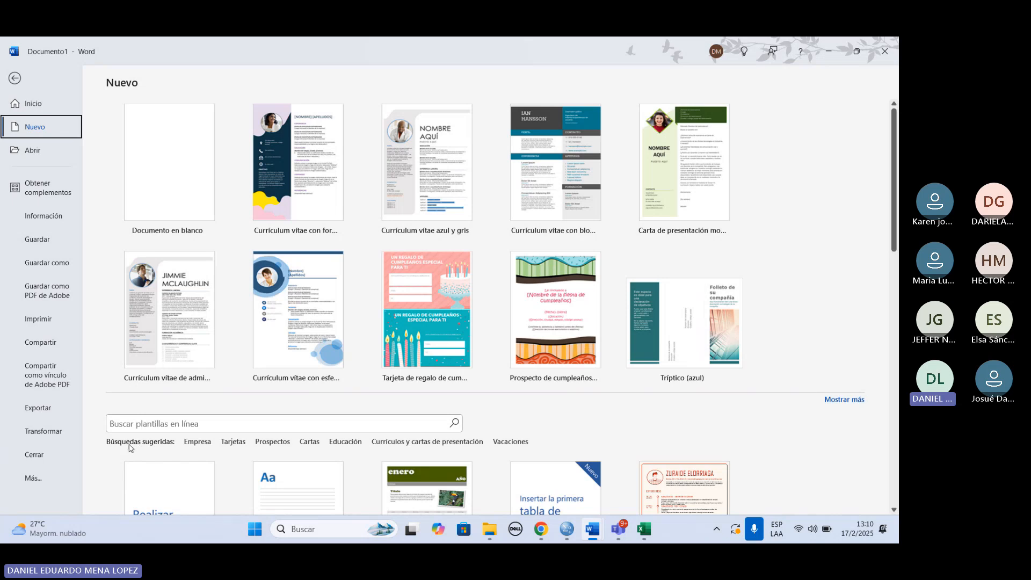
scroll(137, 447, "down", 1)
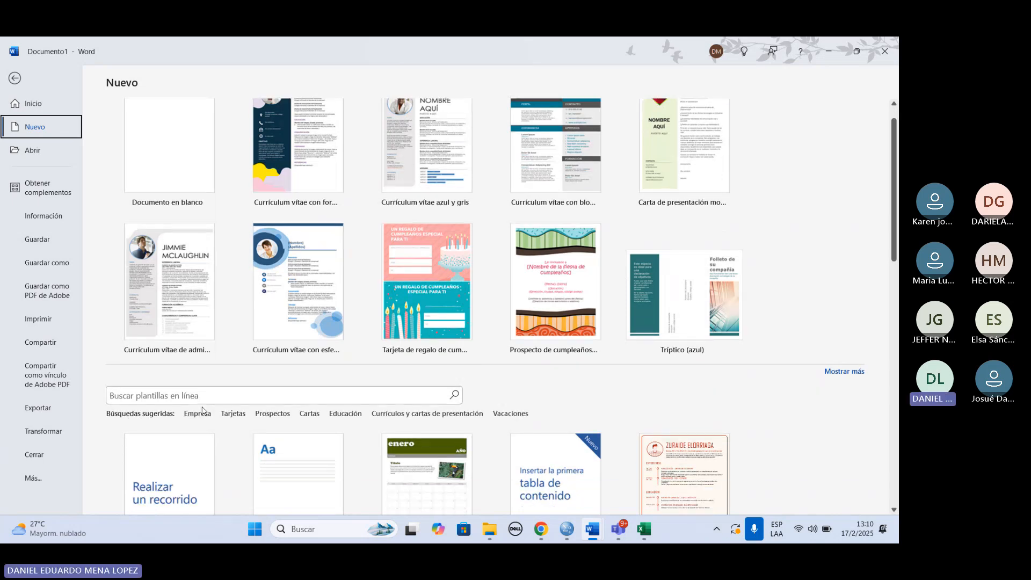
left_click(233, 414)
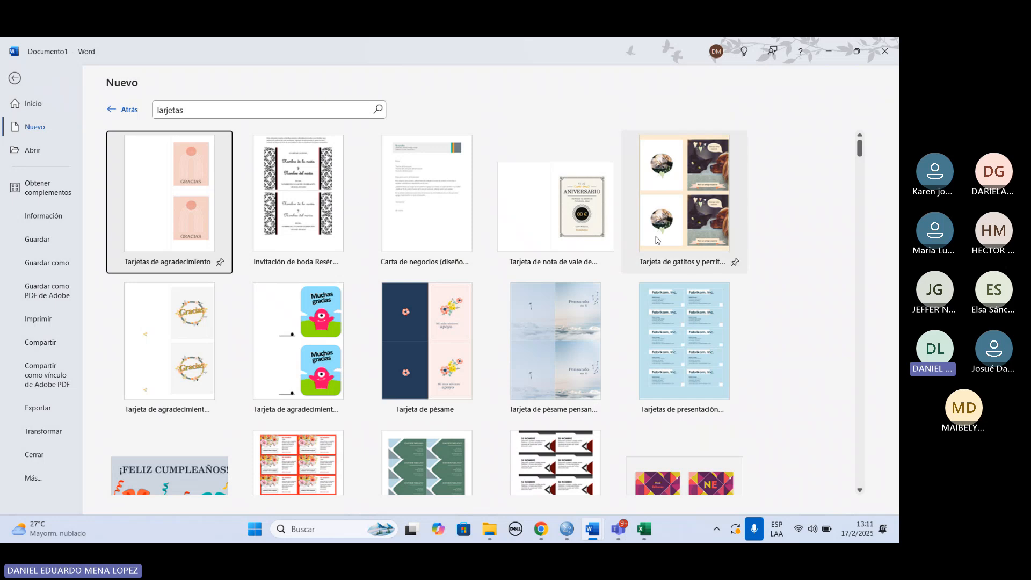
scroll(657, 241, "down", 1)
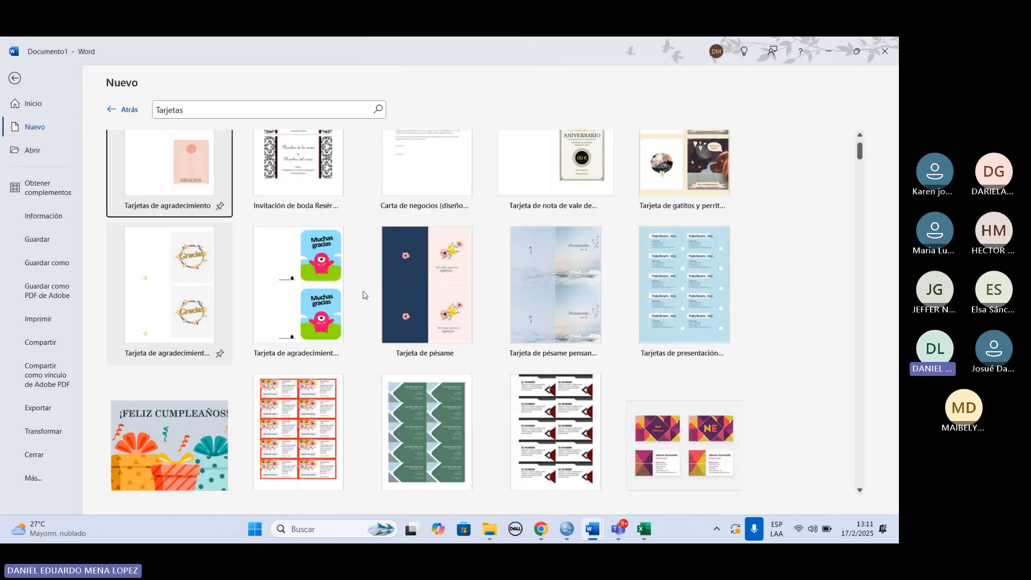
scroll(646, 394, "down", 2)
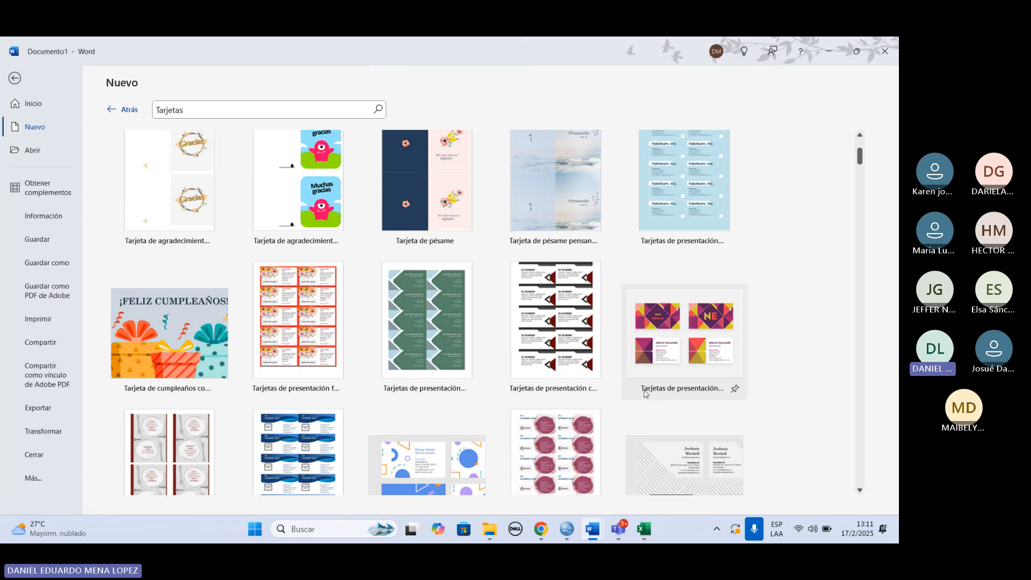
scroll(526, 434, "down", 1)
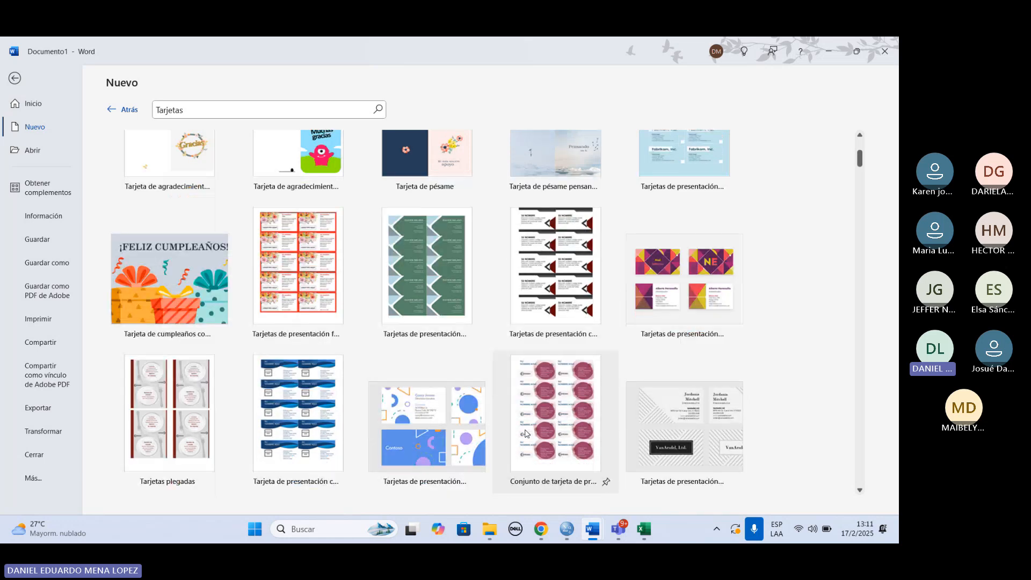
scroll(451, 407, "down", 1)
scroll(451, 407, "up", 5)
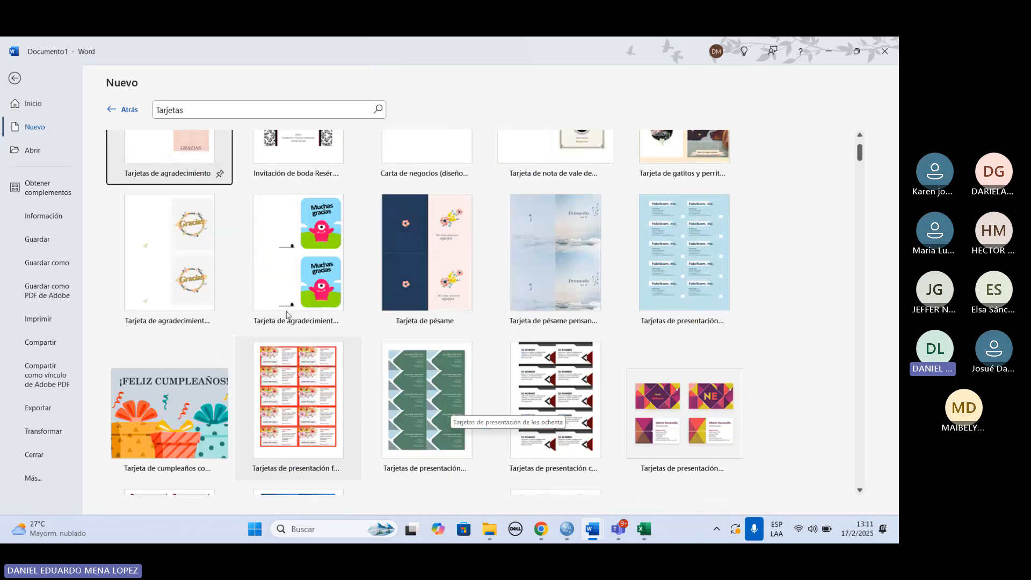
left_click(14, 78)
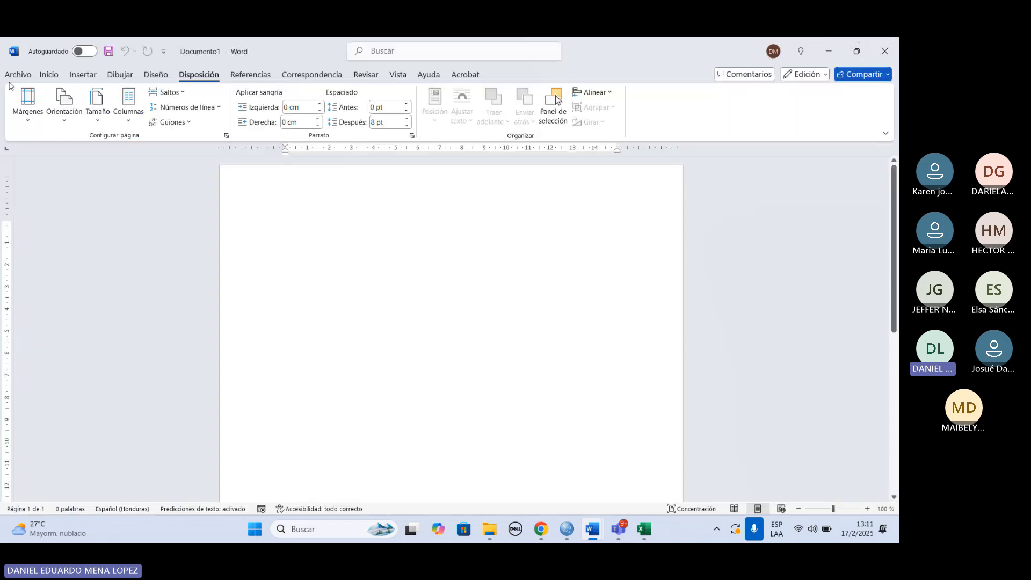
left_click(30, 78)
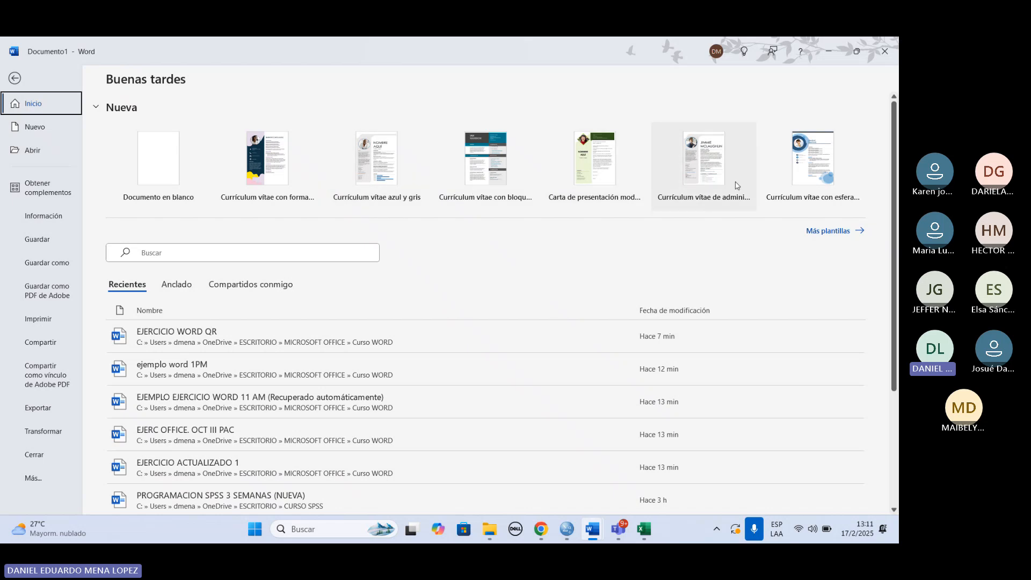
left_click(16, 80)
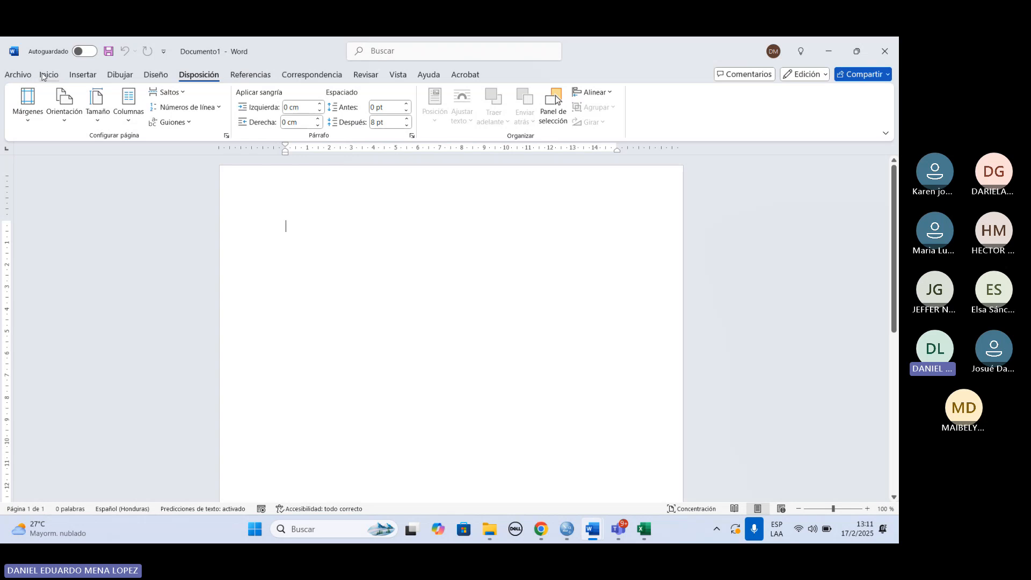
Step: Examine the commands available for text formatting, inserting objects, references, drawing and document design
left_click(48, 75)
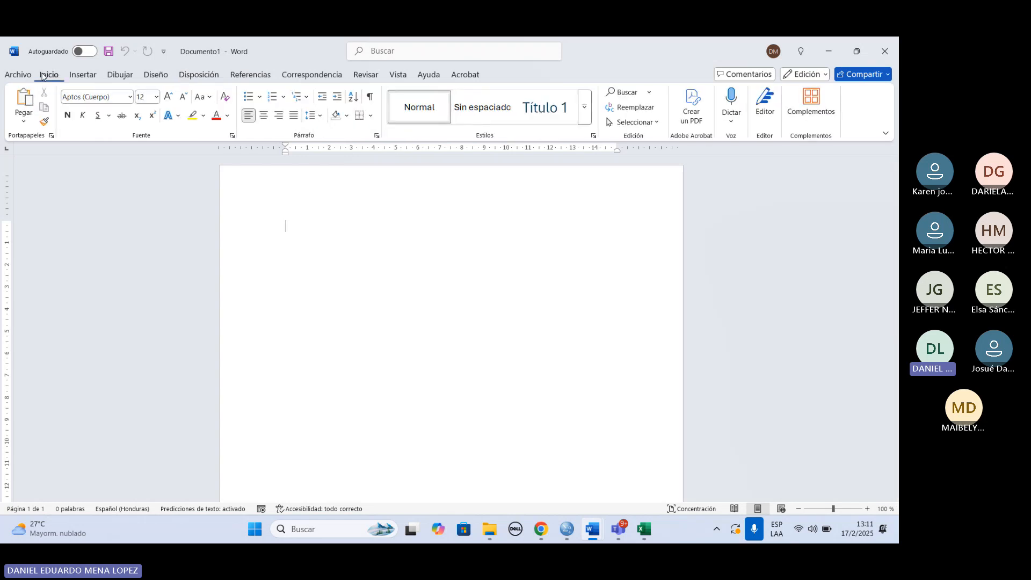
left_click(79, 76)
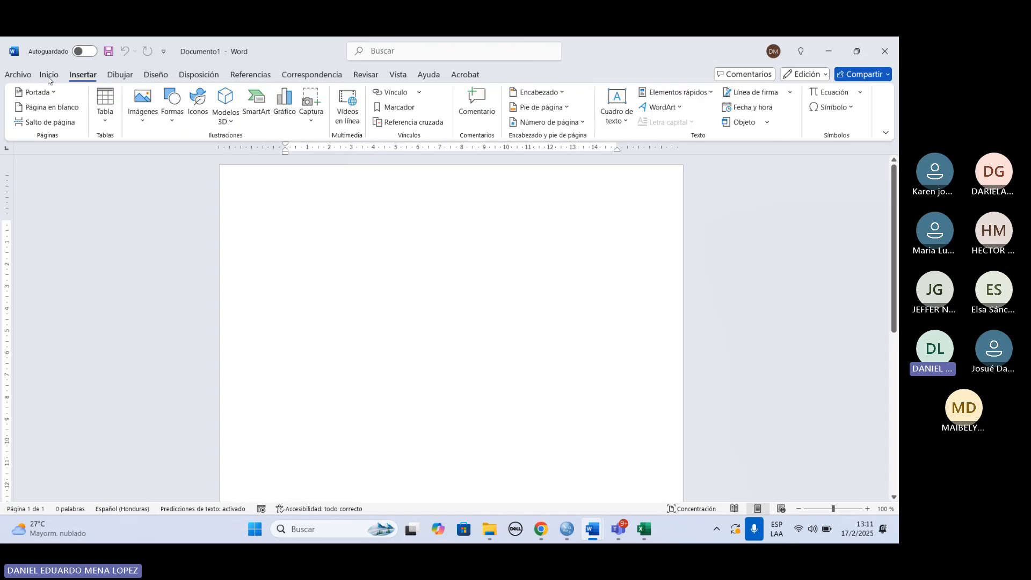
left_click(47, 76)
left_click(78, 77)
left_click(48, 79)
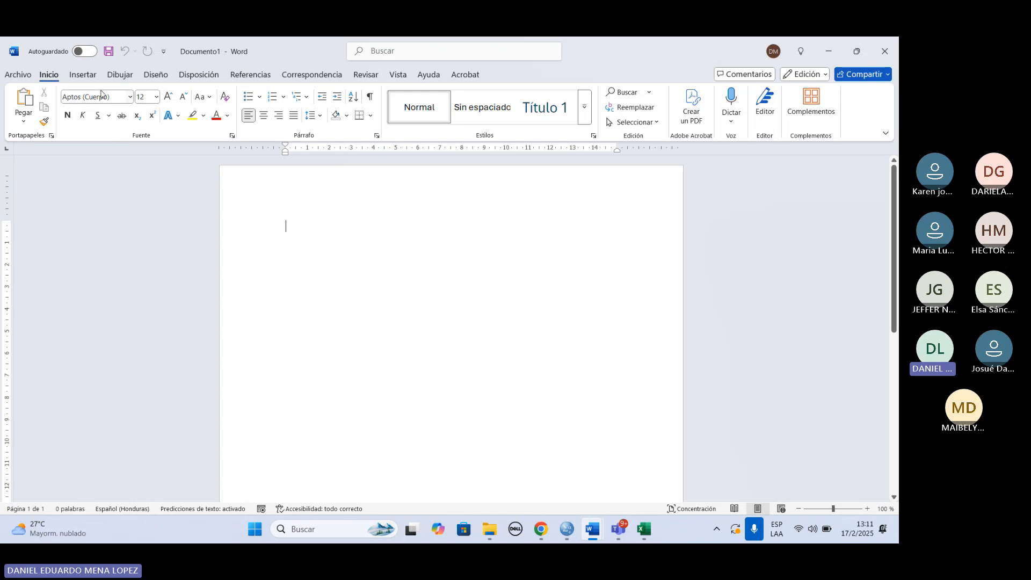
left_click(85, 77)
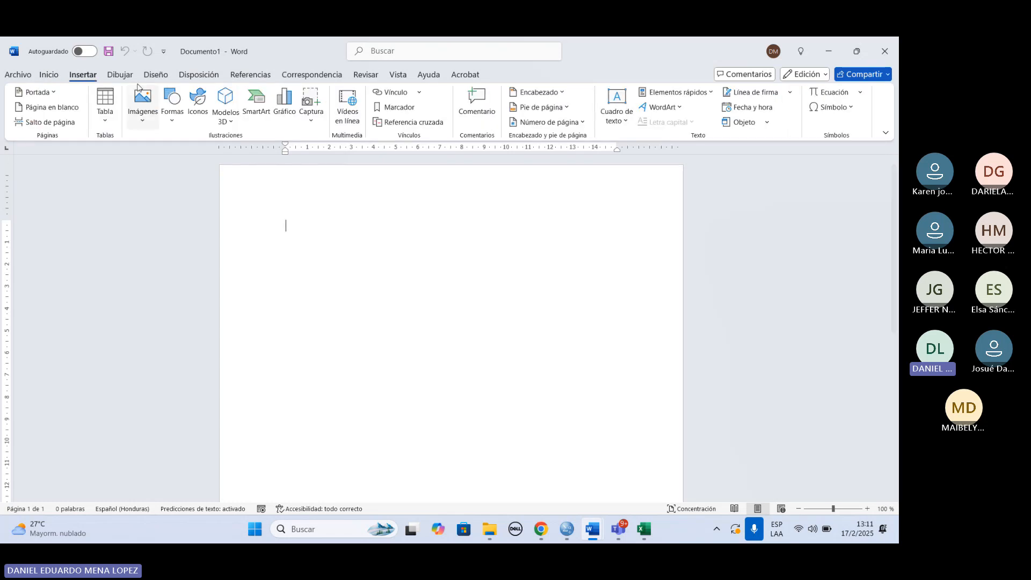
left_click(201, 76)
left_click(240, 78)
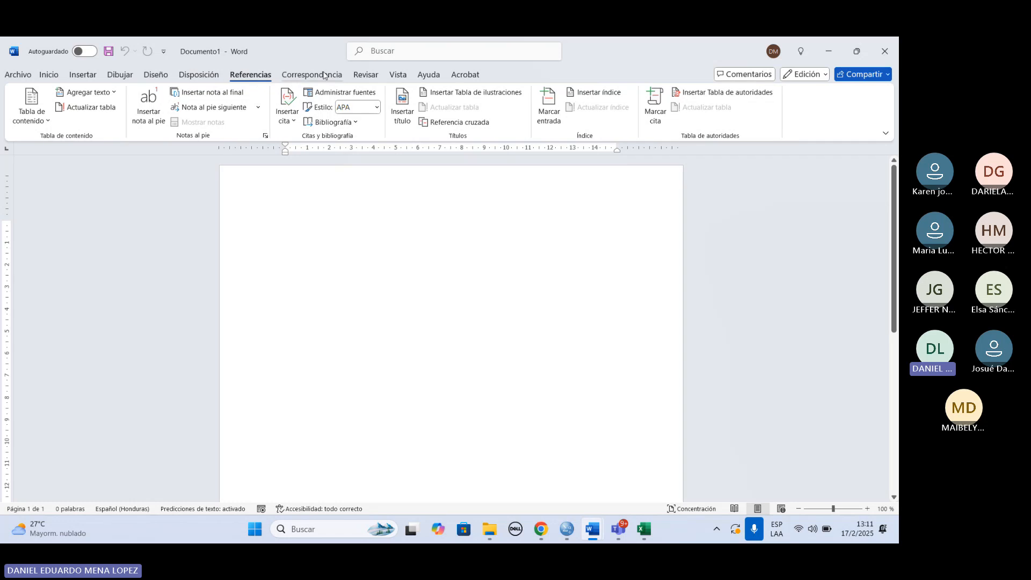
left_click(55, 76)
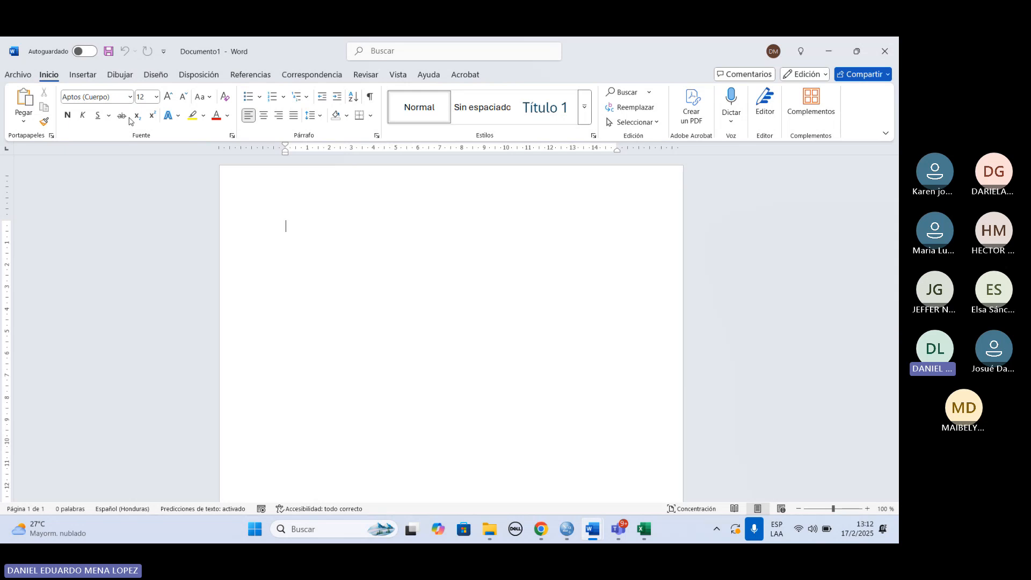
left_click(82, 76)
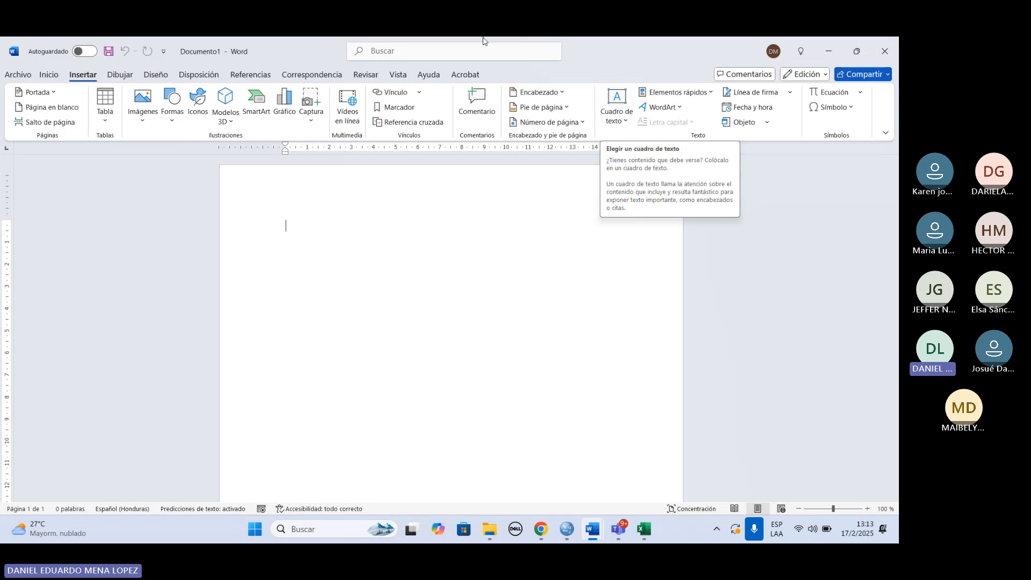
left_click(127, 79)
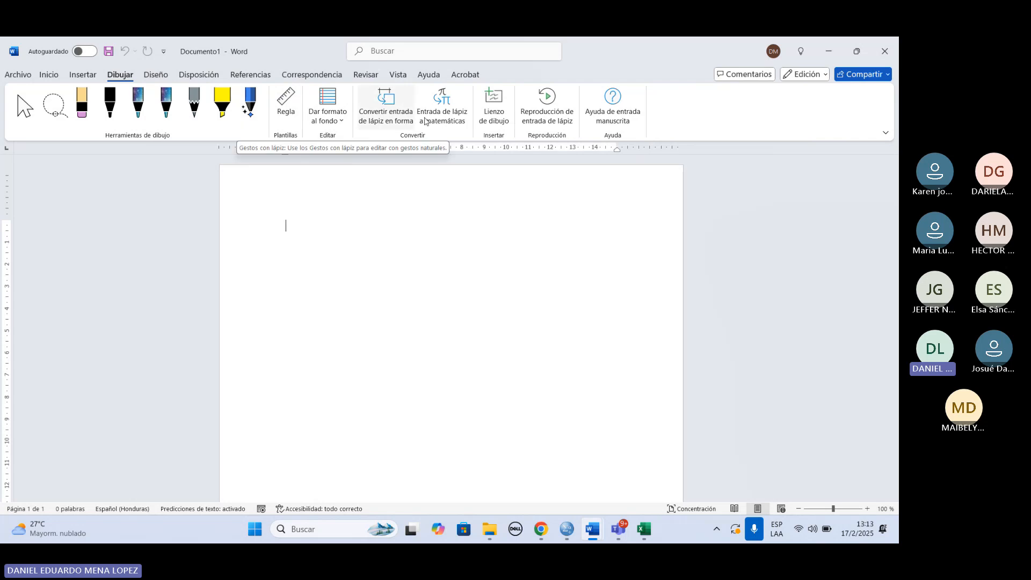
left_click(163, 76)
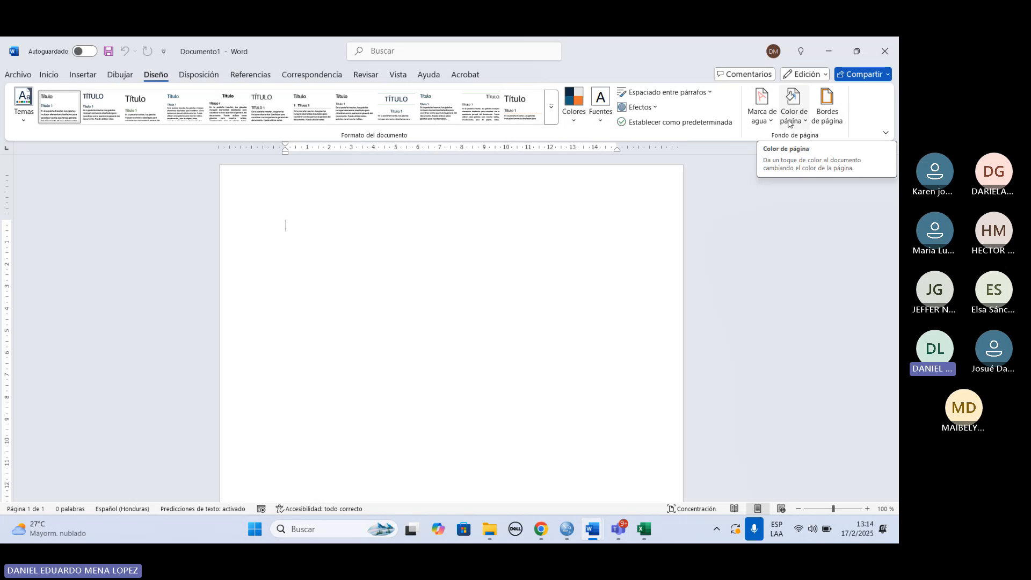
Step: Review the preset margins and the custom page margin settings, and accept the page setup as it stands
left_click(199, 75)
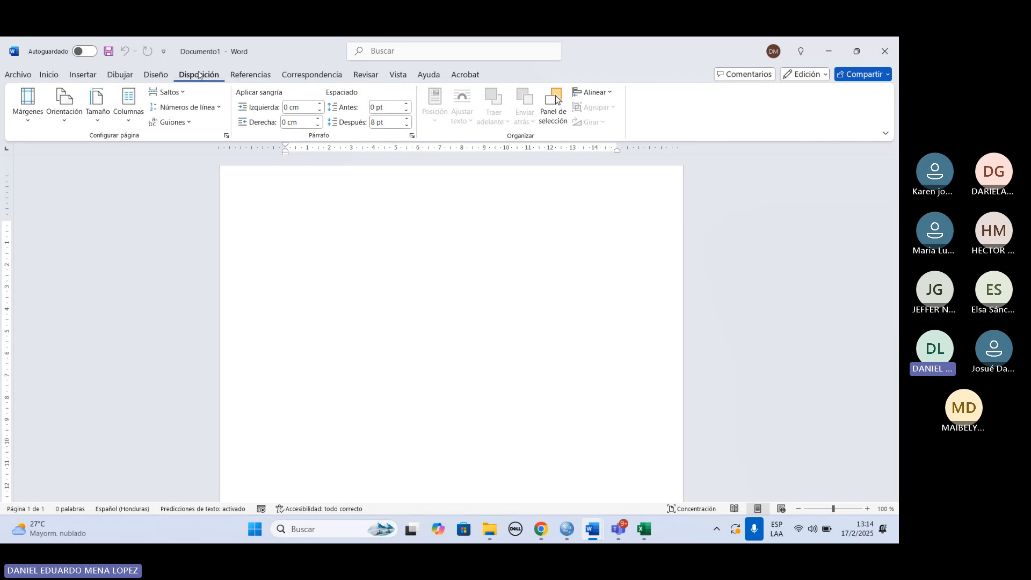
left_click(33, 119)
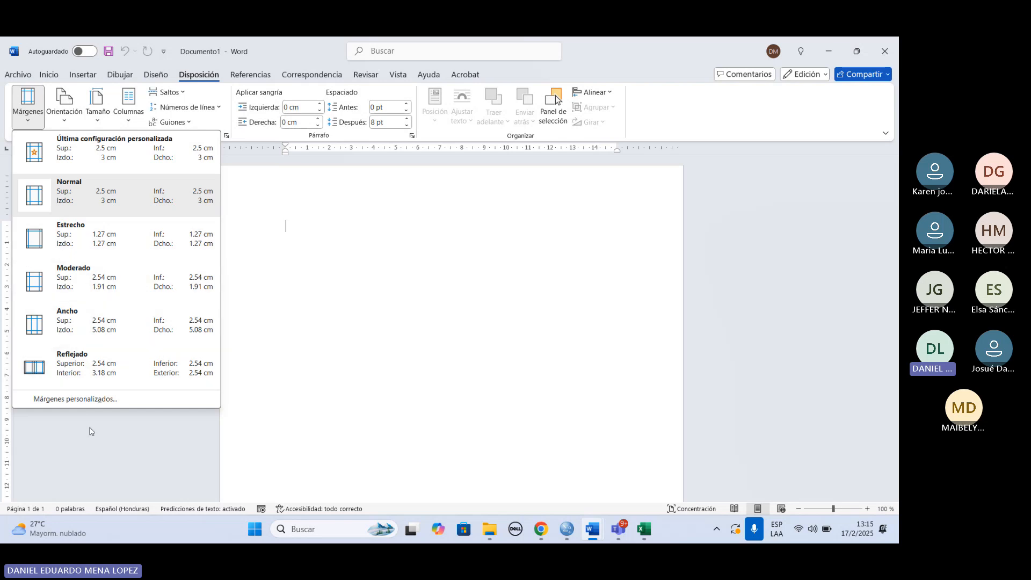
left_click(79, 403)
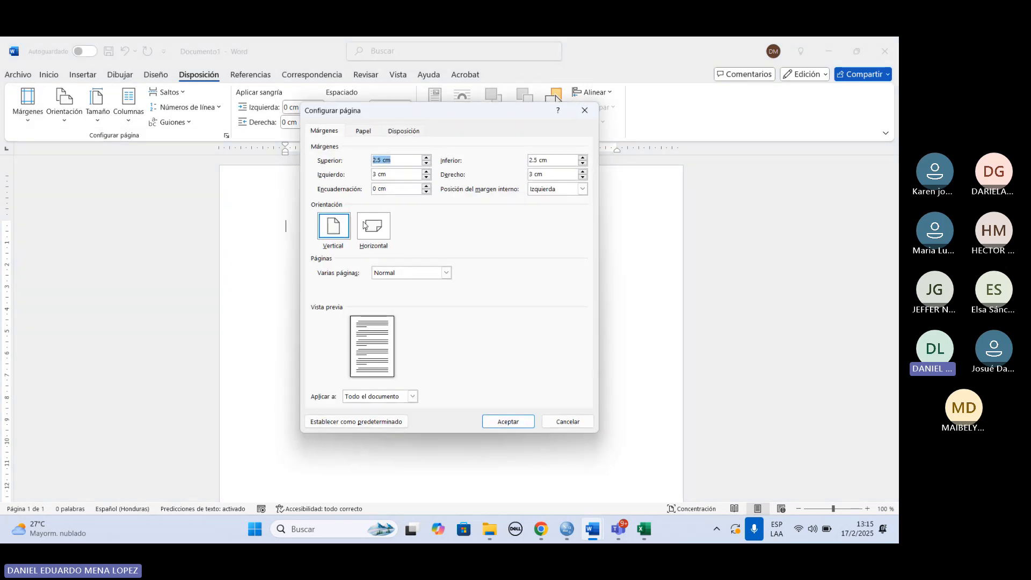
left_click(390, 162)
left_click(519, 424)
Step: Examine the commands available for references, mail merge, document review and page view
left_click(235, 79)
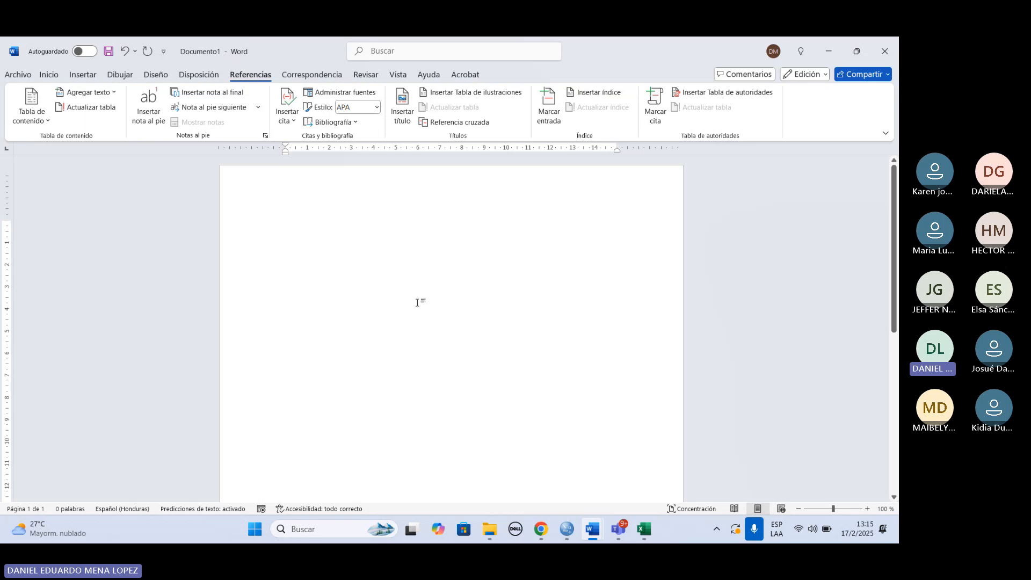
left_click(329, 75)
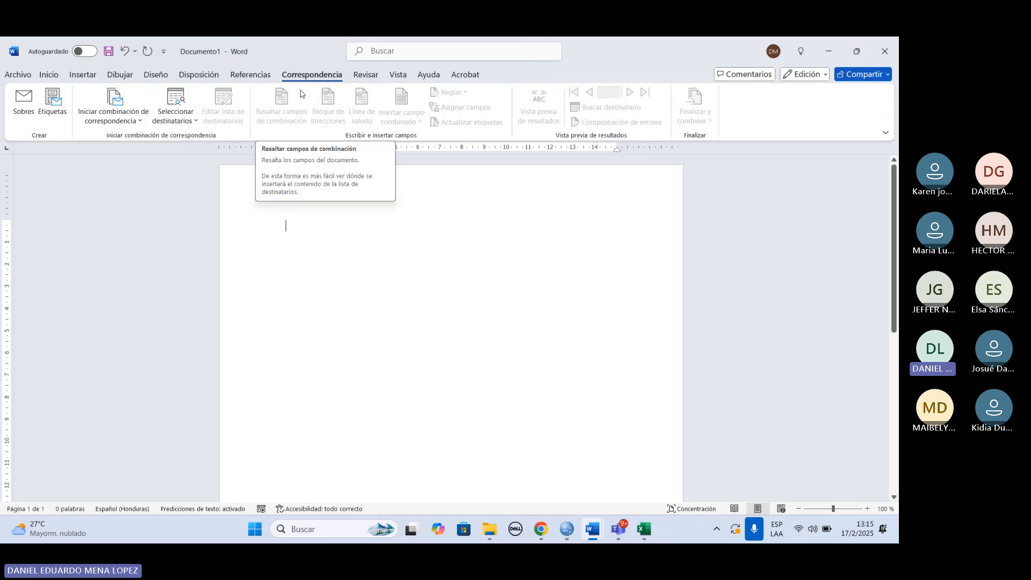
left_click(365, 76)
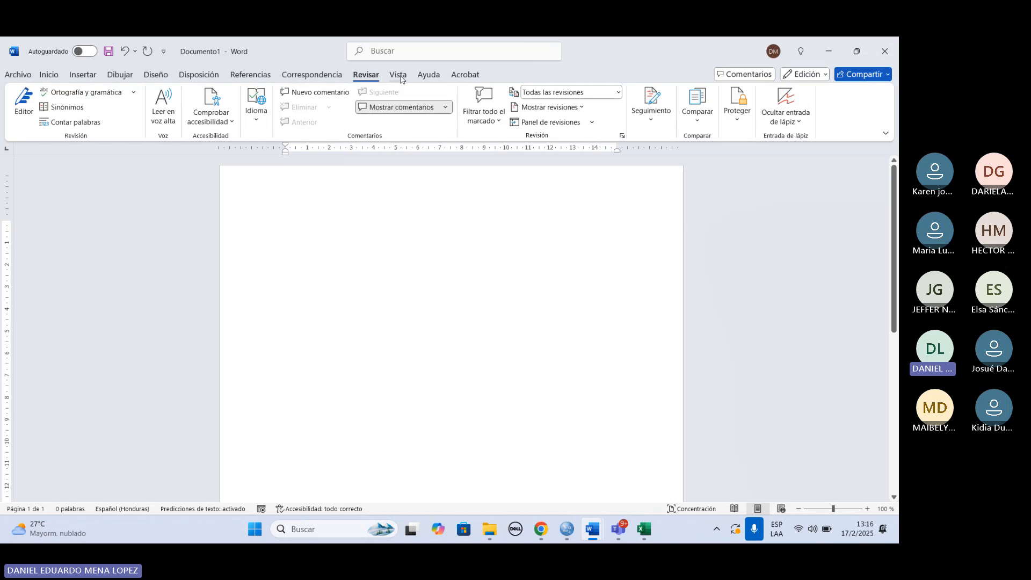
left_click(400, 77)
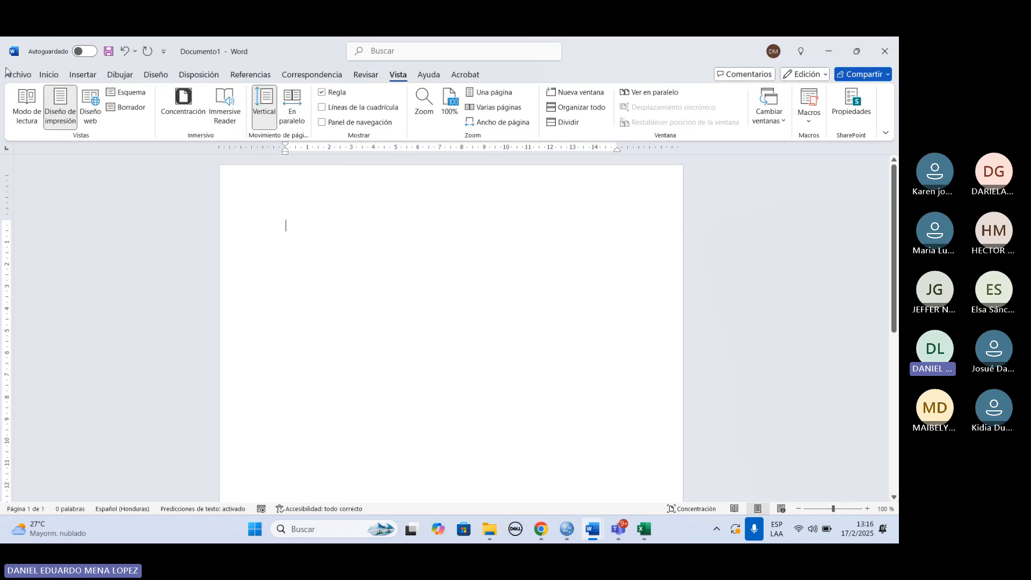
Step: Enter the heading "UNIVERSIDA NACIONAL AUTONOMA DE HONDURAS" on the first line of the document
left_click(43, 75)
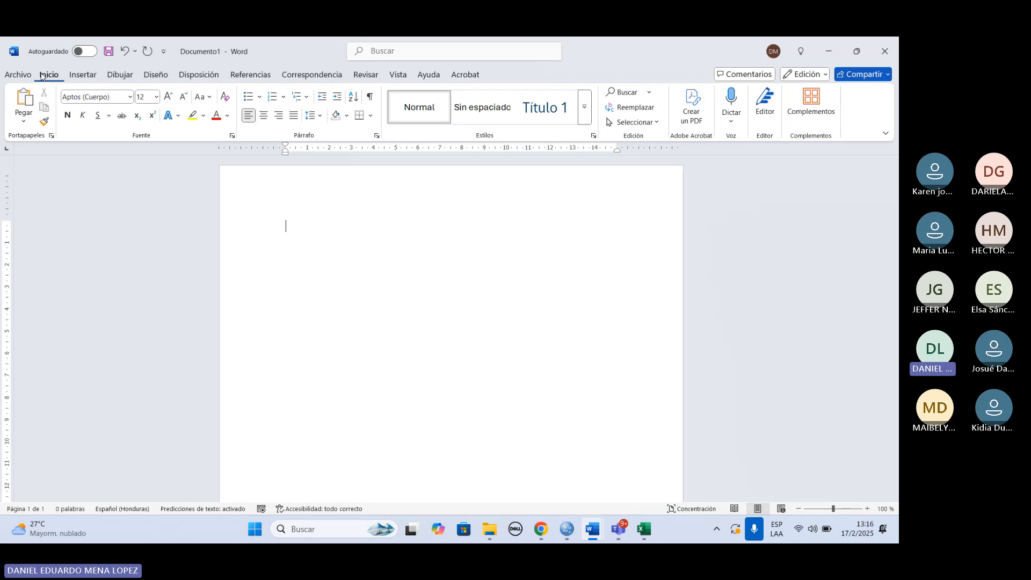
type("U")
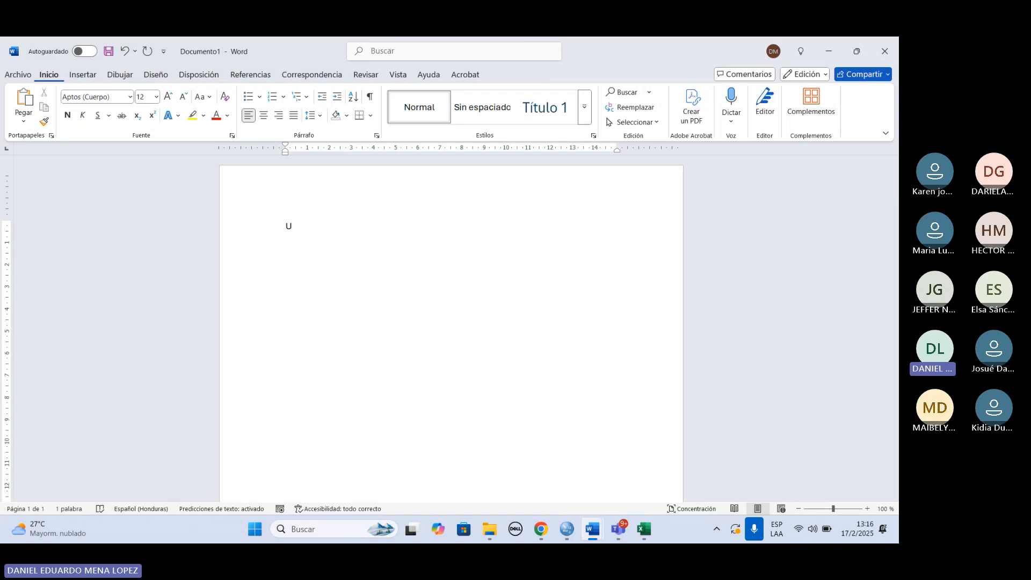
type("NIVERSIDA NACIONAL ")
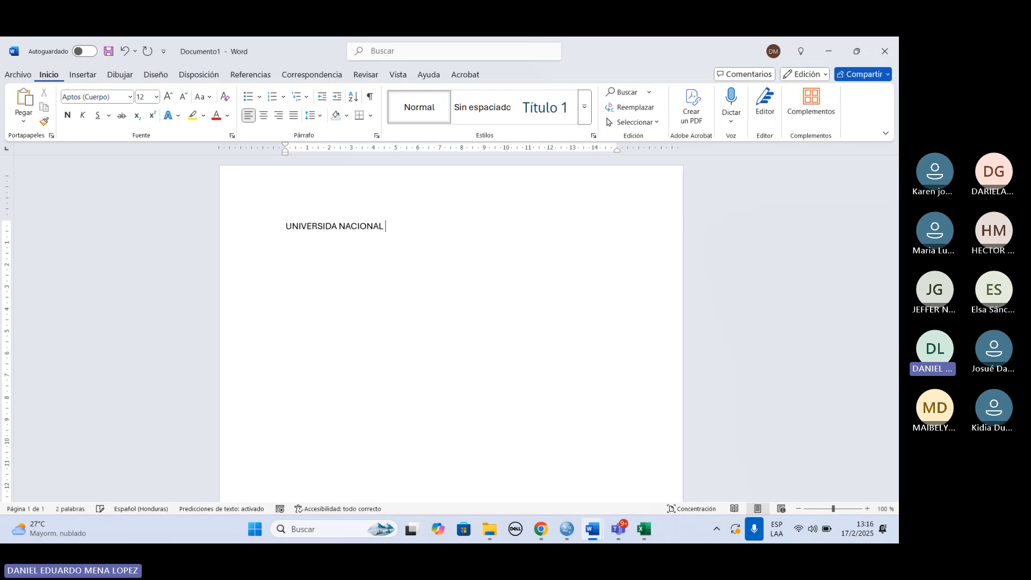
type("AUTONOMA DE HONDURAS")
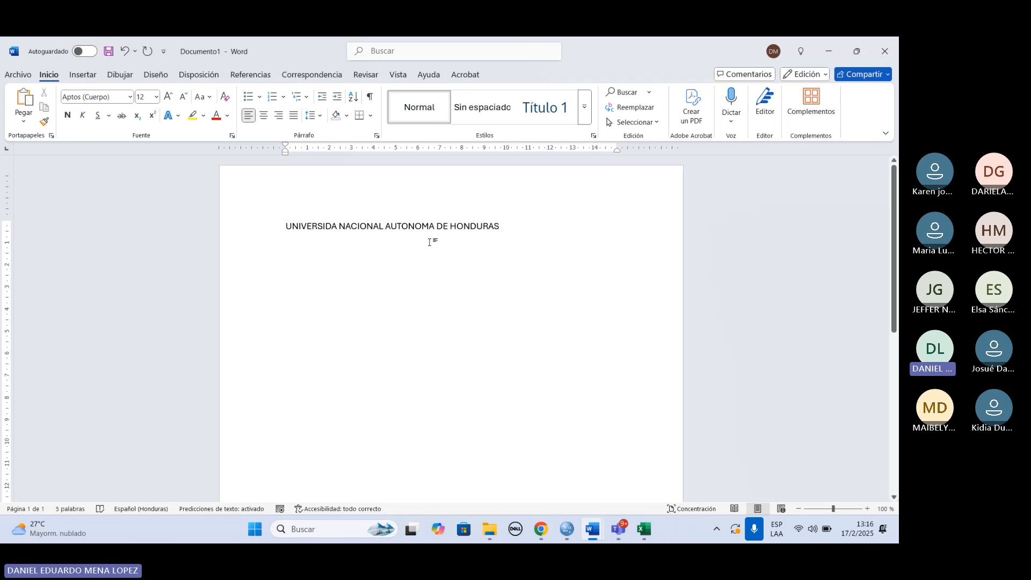
Step: Set the font size of the university heading to 18
left_click_drag(502, 228, 267, 265)
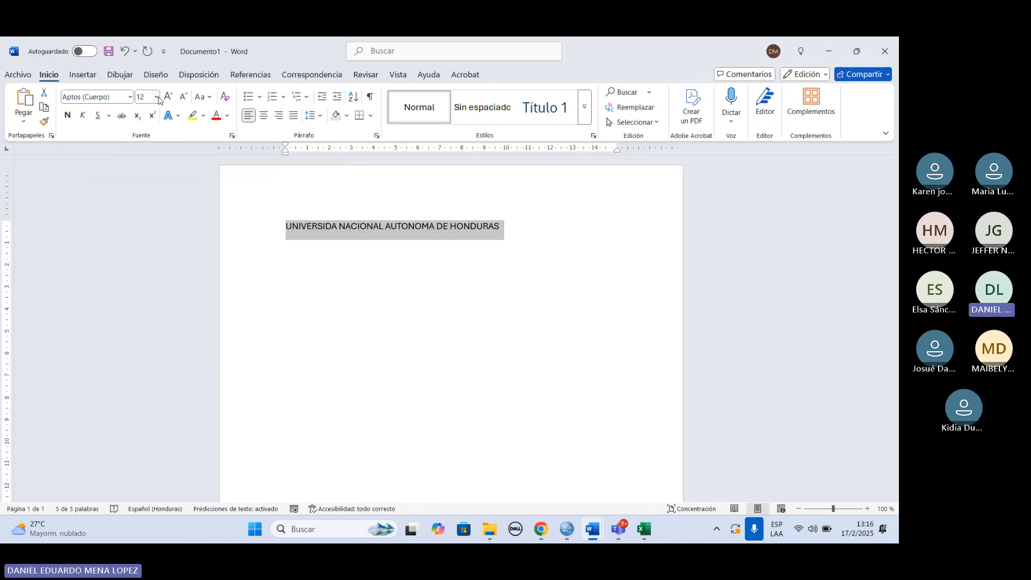
left_click(157, 98)
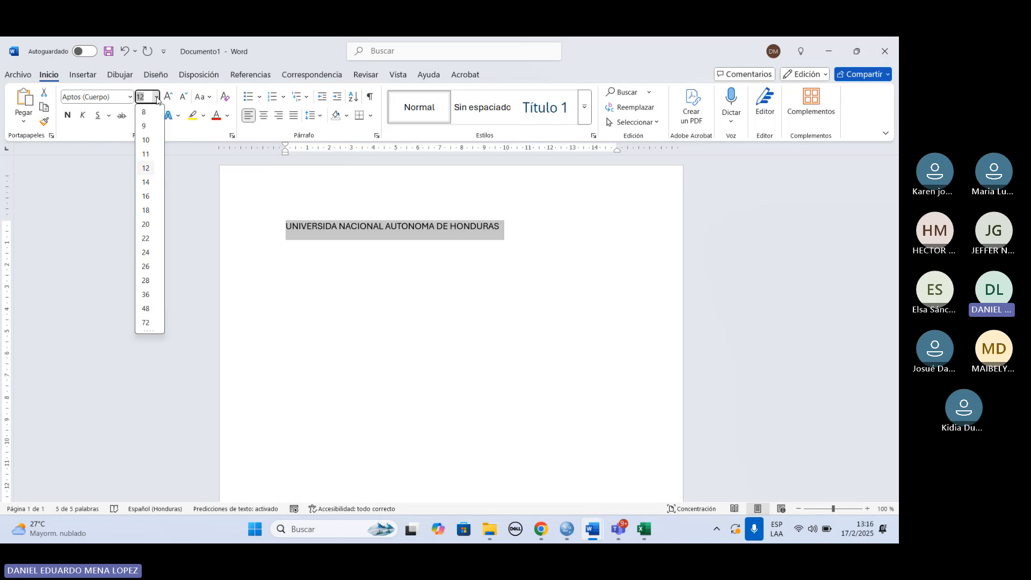
left_click(145, 211)
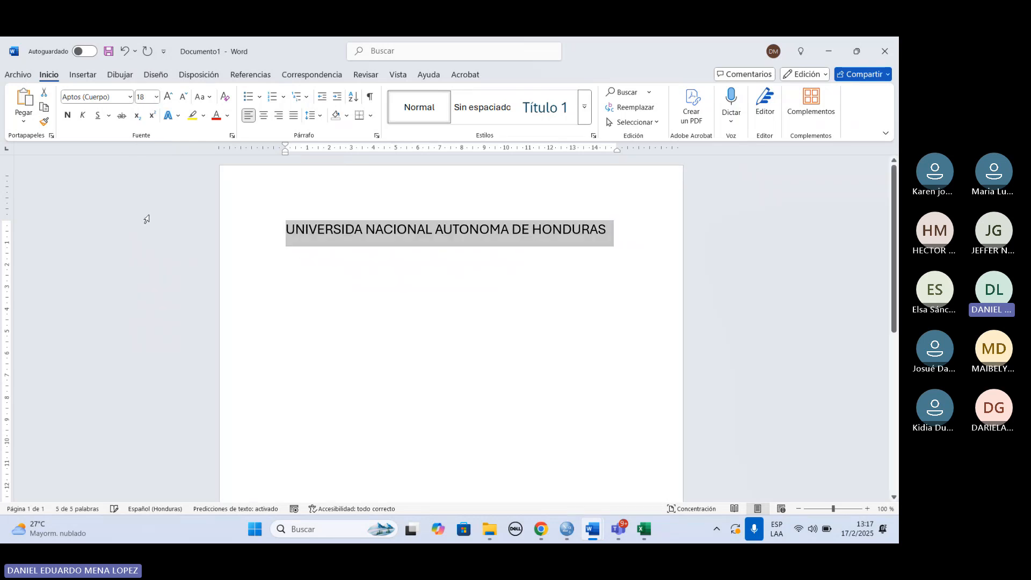
left_click(329, 272)
Step: Make the university heading bold and underlined
left_click_drag(609, 229, 282, 243)
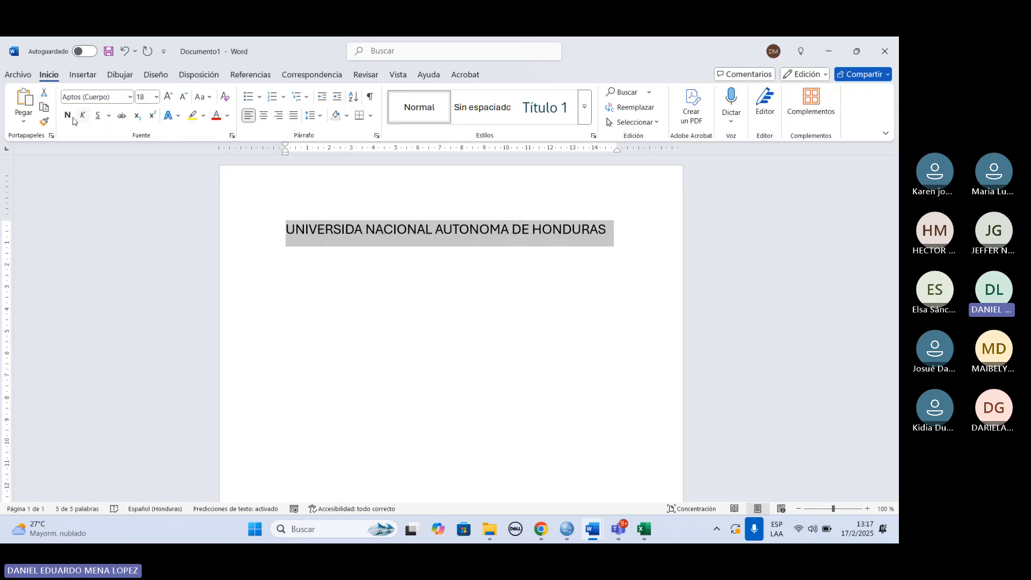
left_click(68, 116)
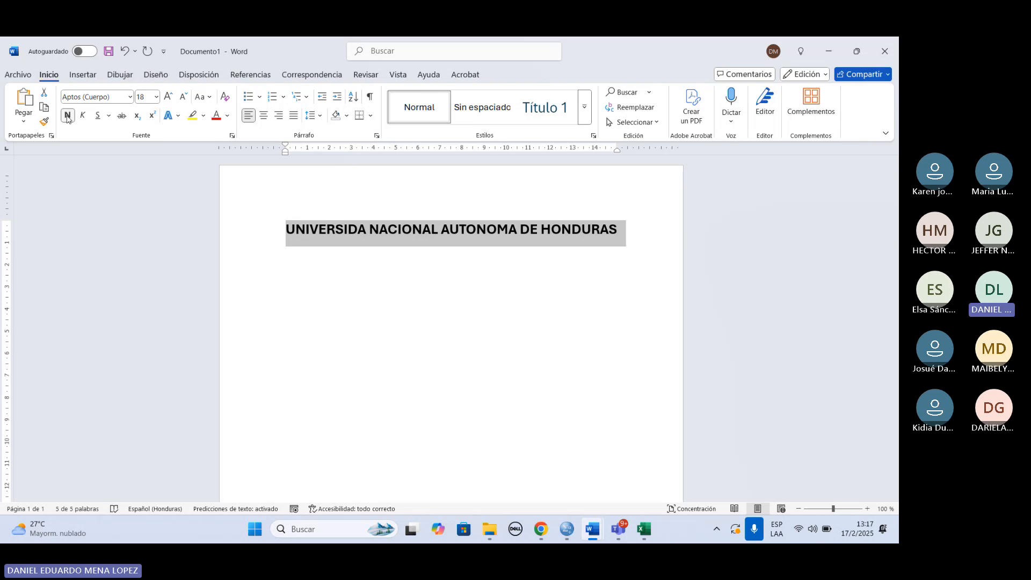
left_click(97, 123)
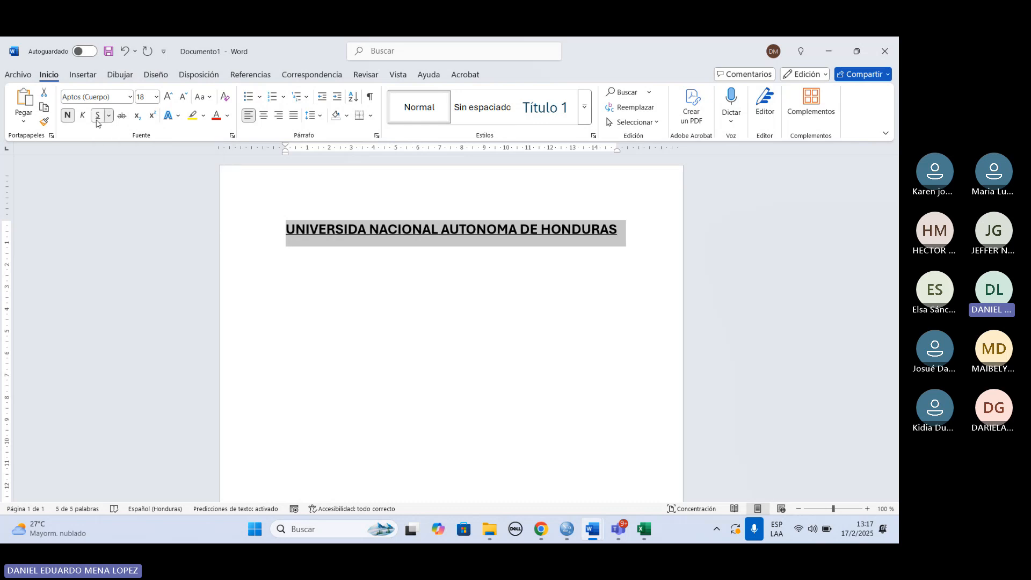
left_click(318, 300)
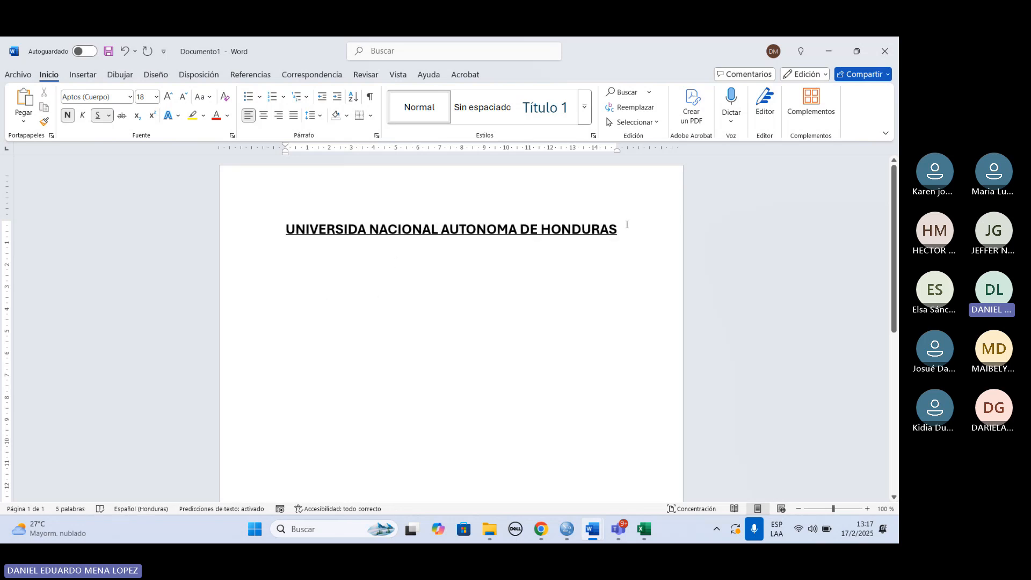
Step: Set the font color of the university heading to the dark blue theme color
left_click_drag(622, 228, 306, 246)
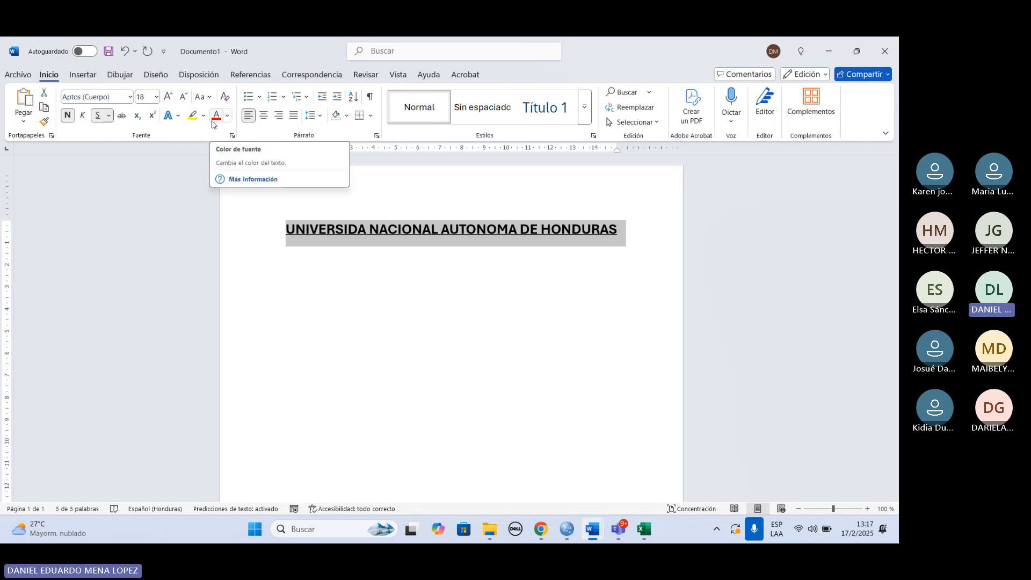
left_click(331, 287)
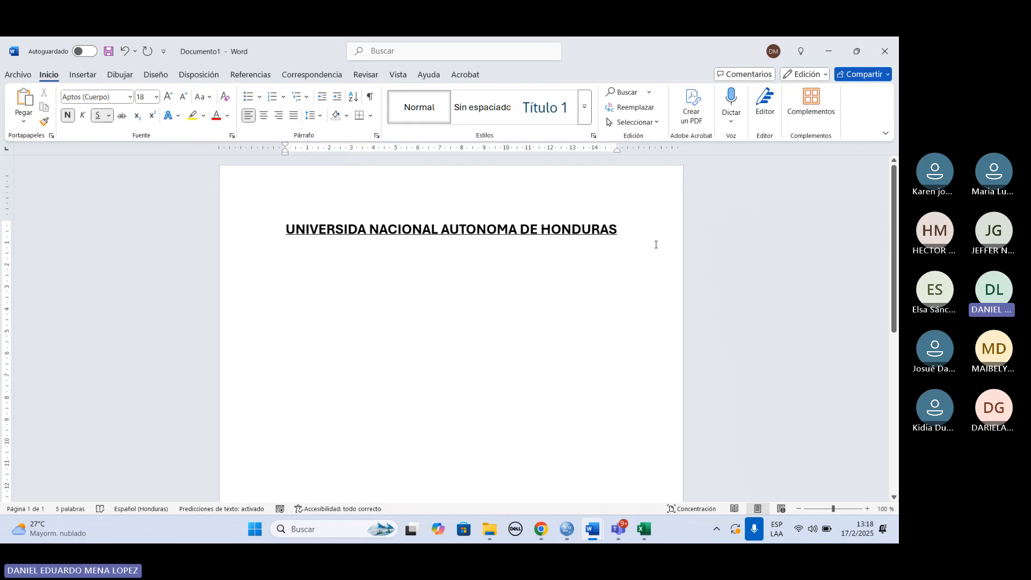
left_click_drag(632, 228, 327, 229)
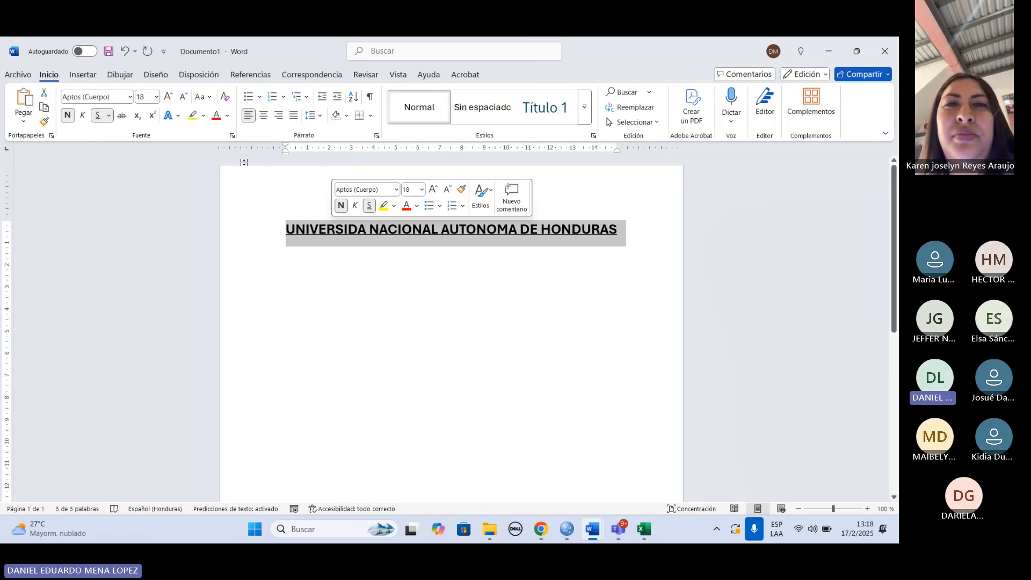
left_click(228, 116)
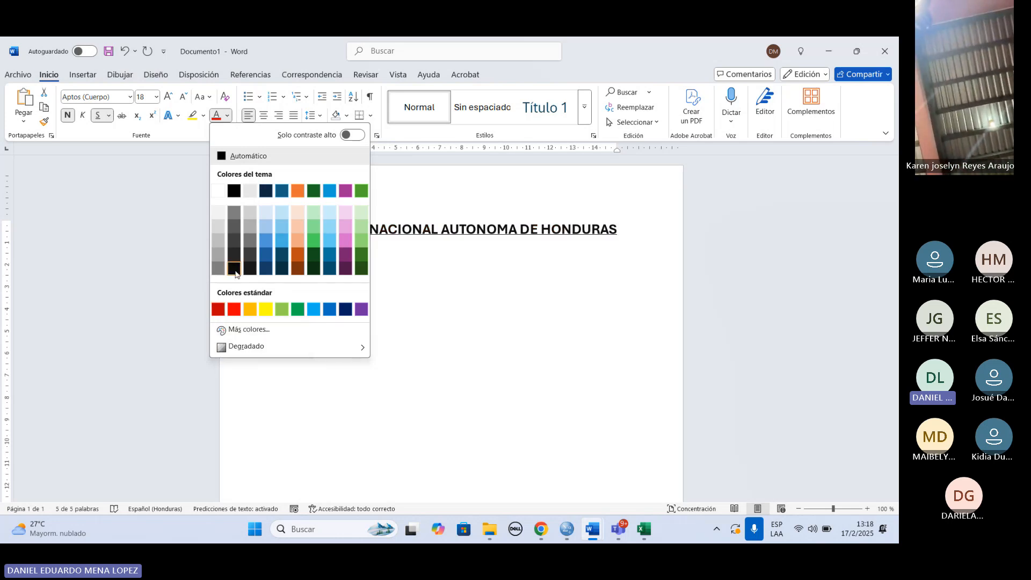
left_click(264, 269)
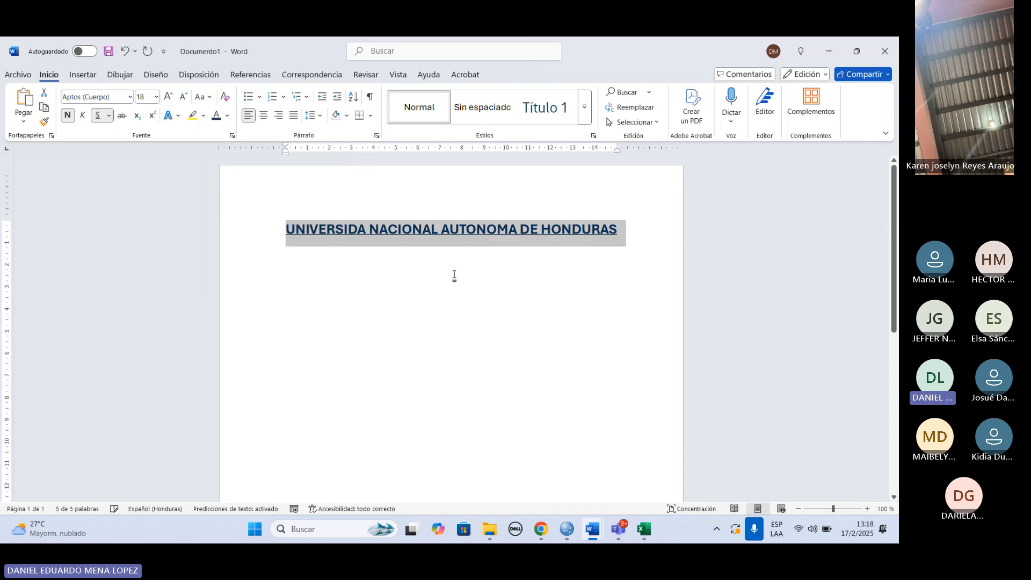
left_click(454, 275)
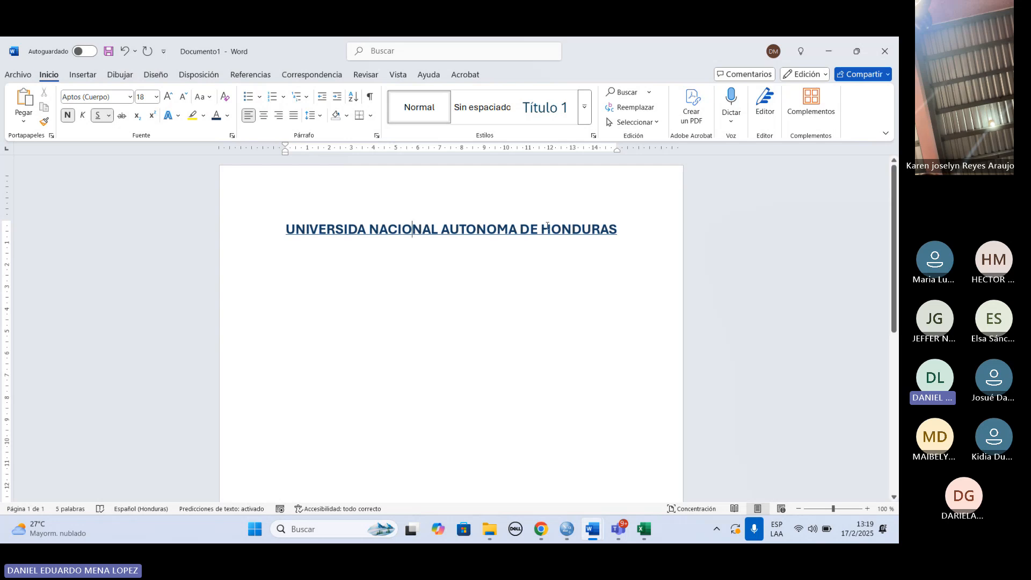
Step: Change the font color of the university heading to the dark orange theme color
left_click_drag(623, 226, 287, 231)
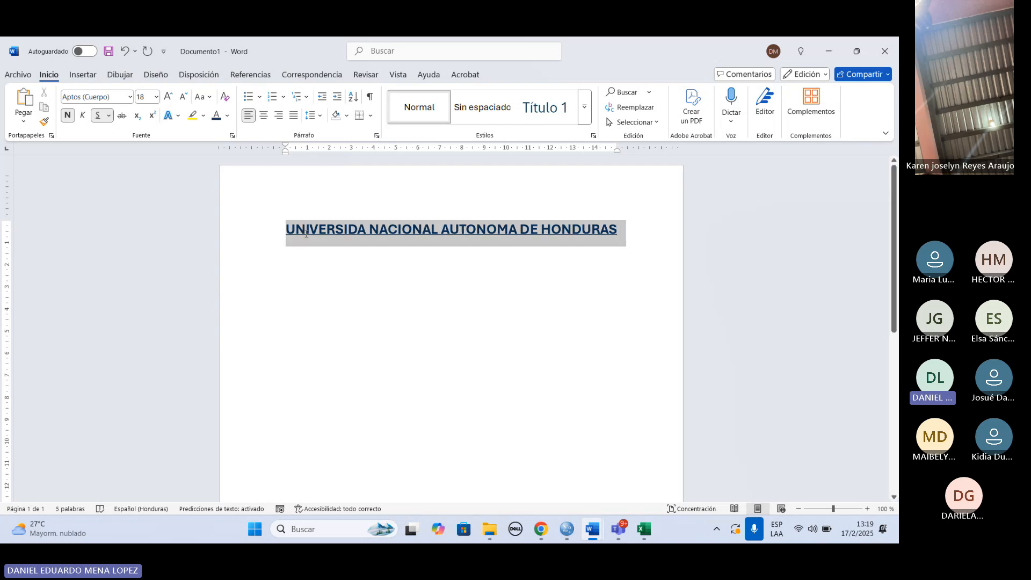
left_click(226, 118)
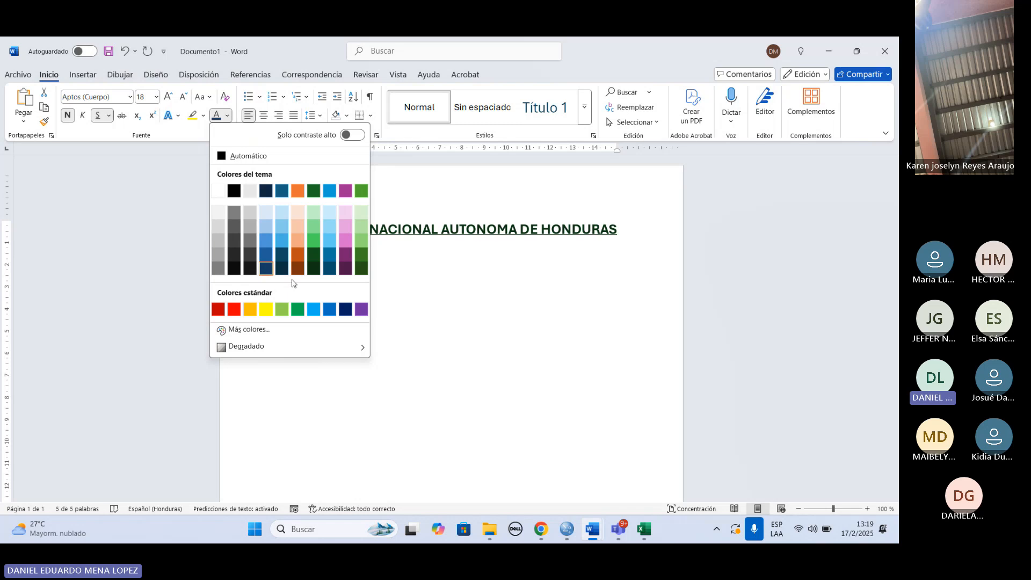
left_click(298, 257)
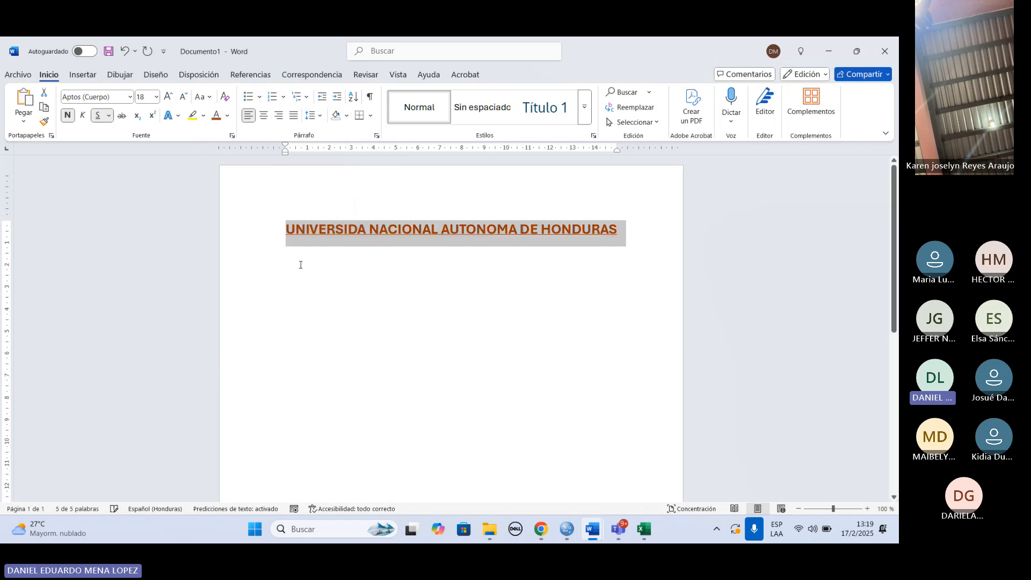
left_click(514, 315)
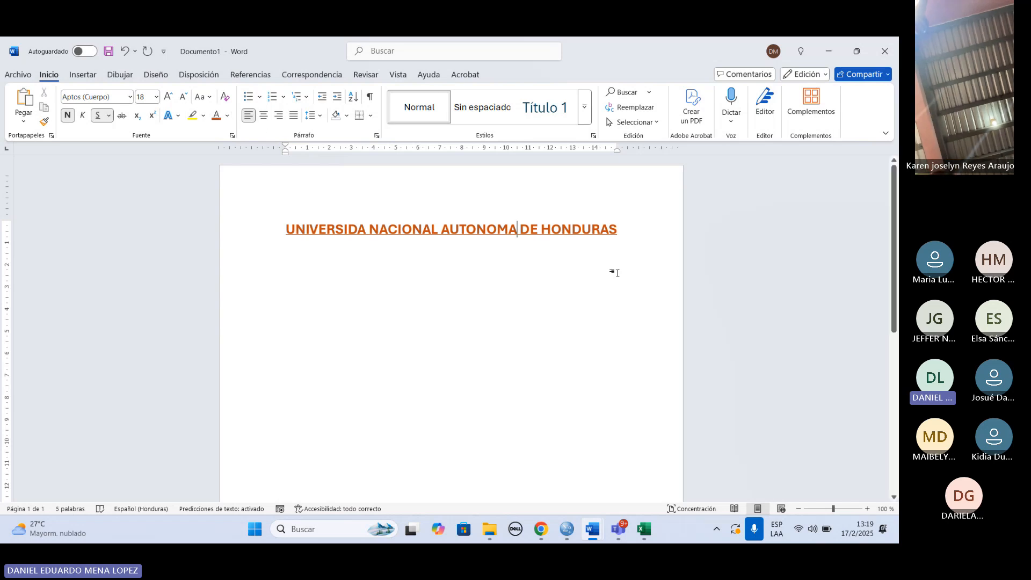
Step: Add two new lines below the university heading
left_click(632, 242)
key("Return")
key("Return")
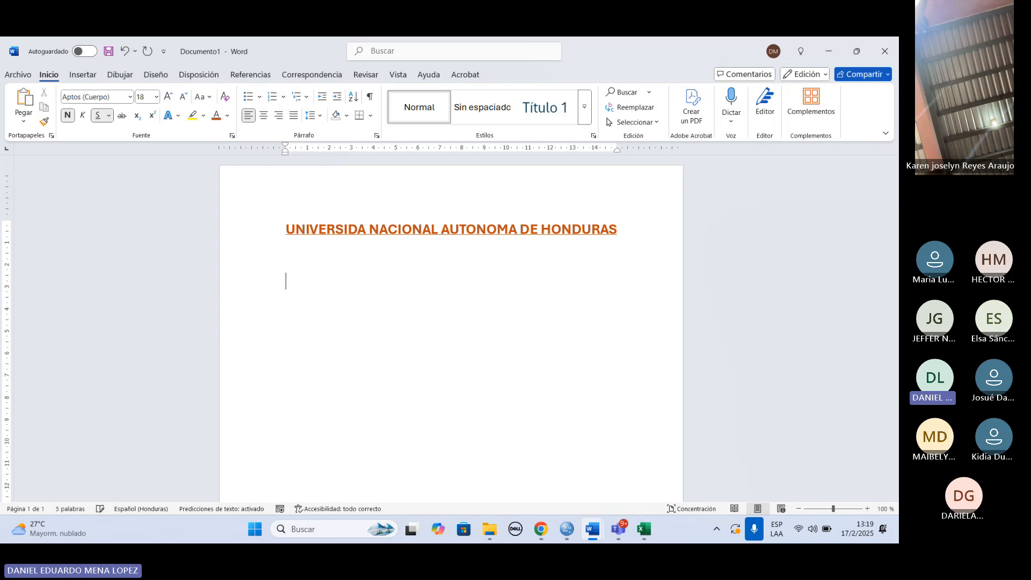
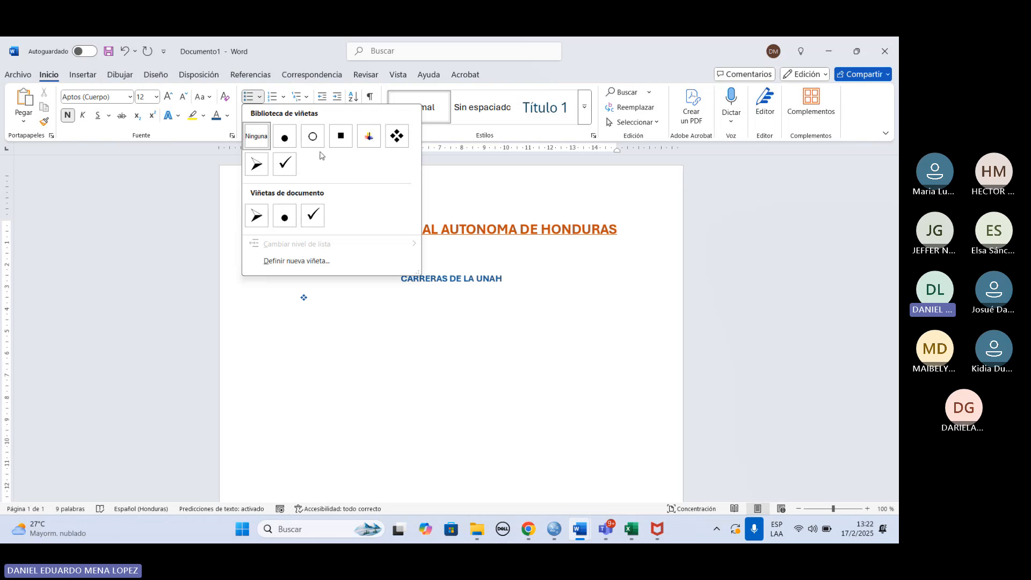
Step: Give the line below "CARRERAS DE LA UNAH" an arrow bullet and enter "INGENIERA INDUSTRIAL" there in black text
left_click(257, 164)
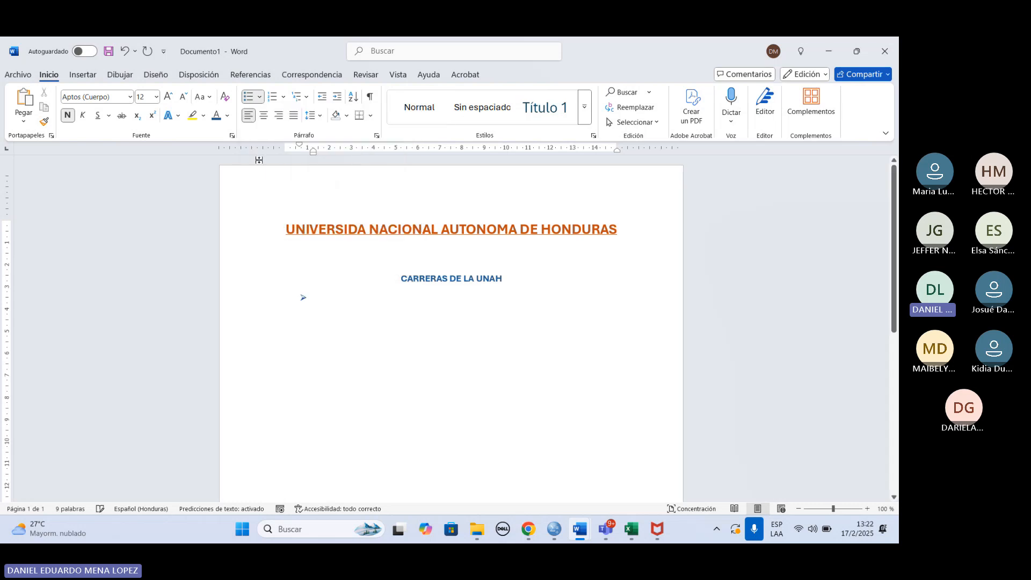
left_click(229, 116)
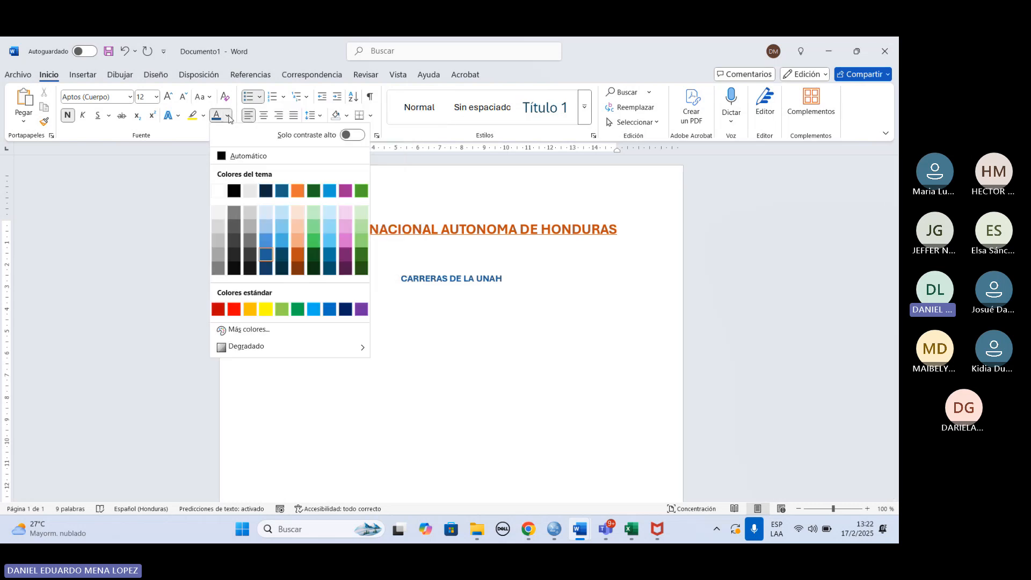
left_click(234, 191)
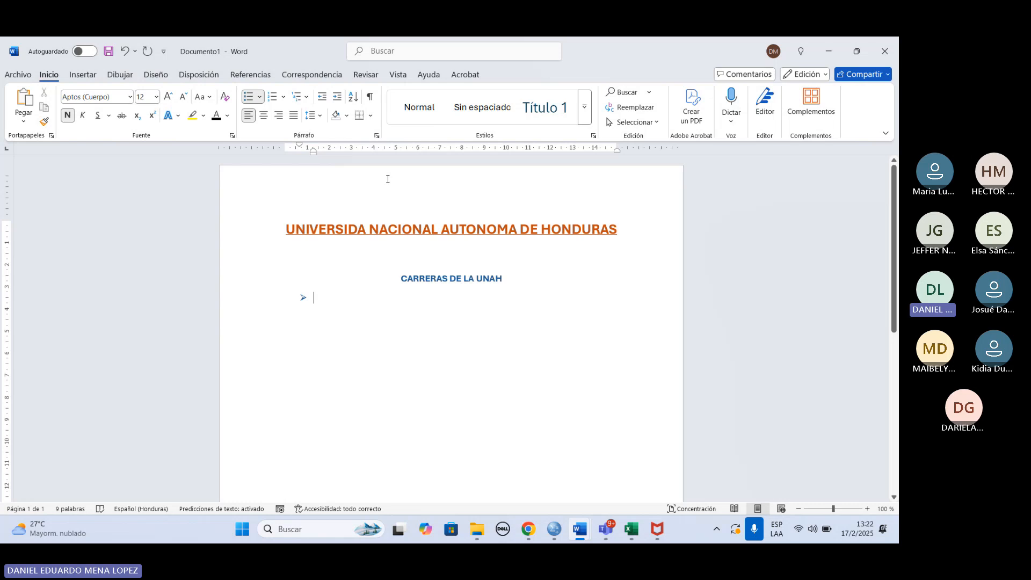
type("INGE")
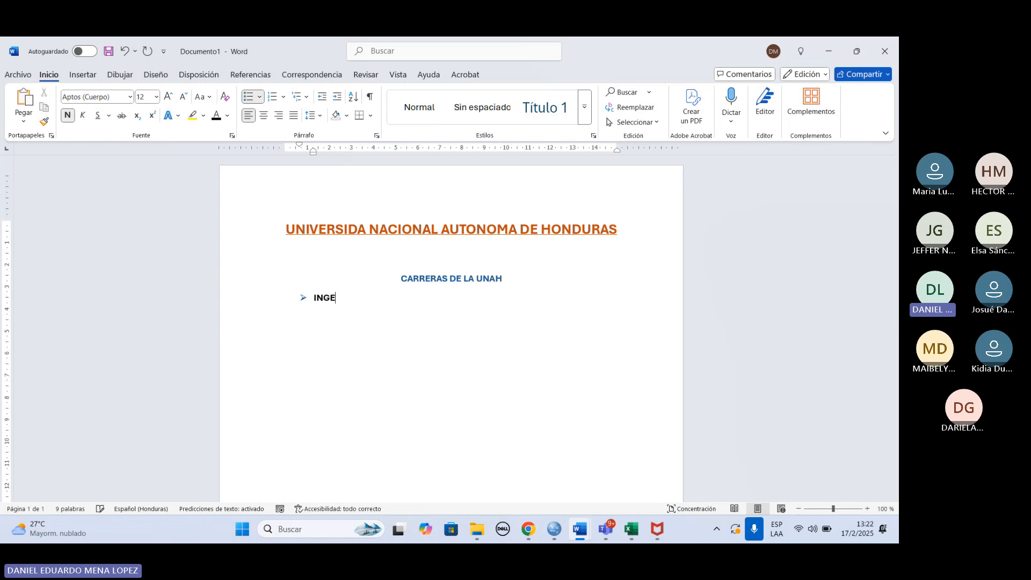
type("NIERA INDUSTRIAL")
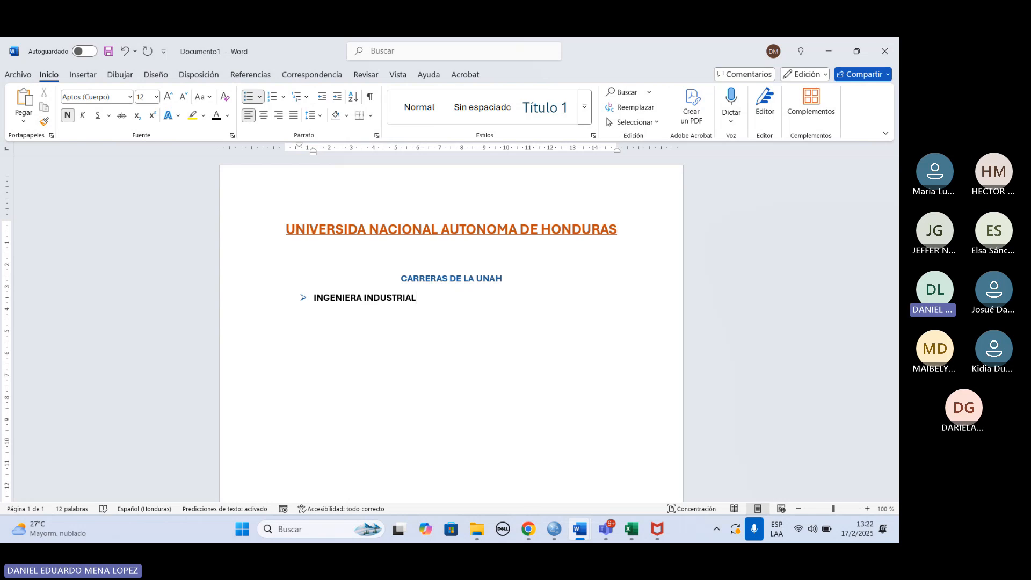
Step: Add "PISOLOGIA", "EDUCACION FISICA", "MEDICINA" and "SOCIOLOGIA." to the arrow-bulleted career list, and end the list with blank space below it
key("Return")
type("PISOLOGIA")
key("Return")
type("EDUCACI")
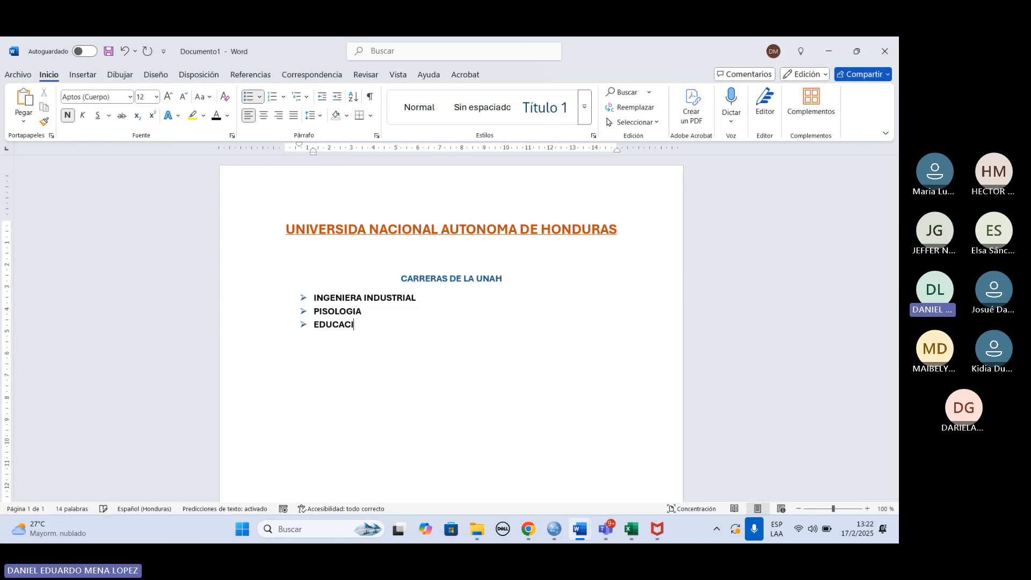
type("ON FISICA")
key("Return")
type("MEDICINA")
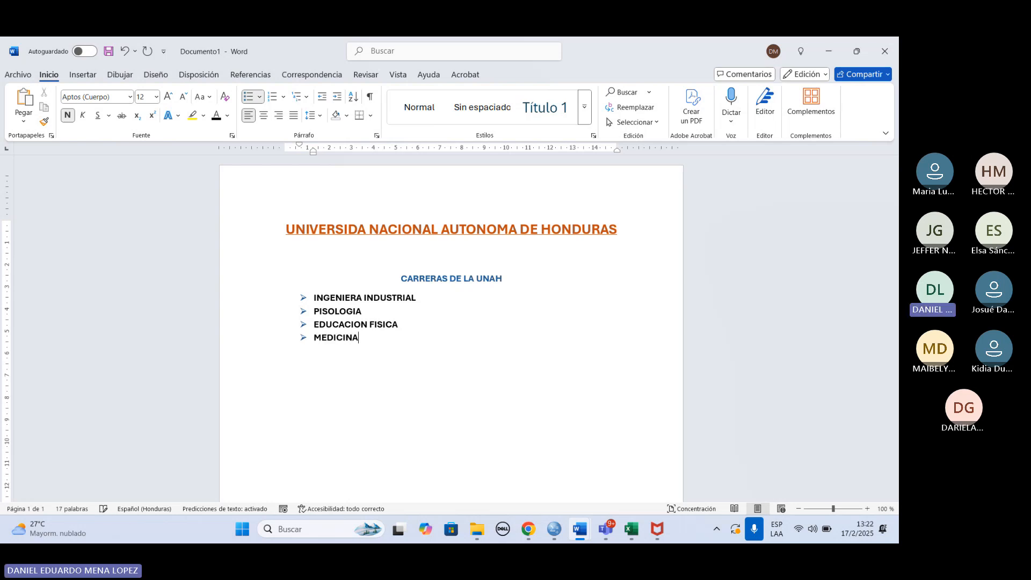
key("Return")
type("SOCIOLOGIA.")
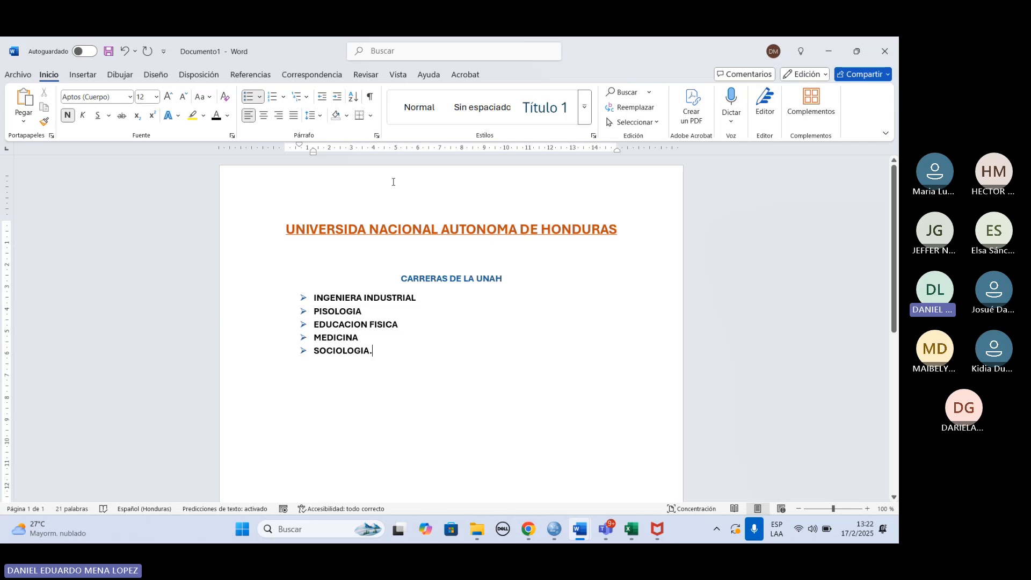
key("Return")
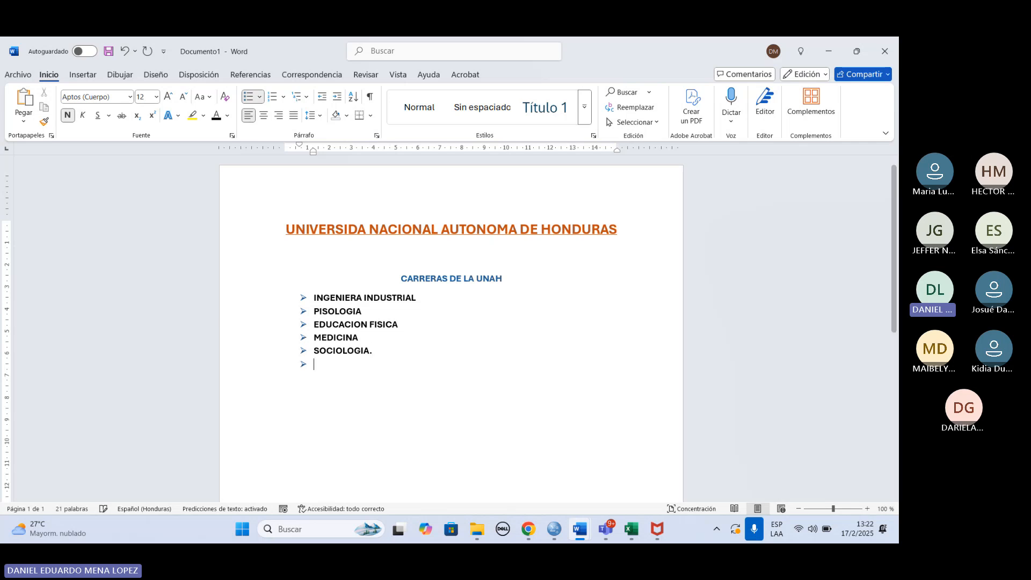
key("Return")
key("Return")
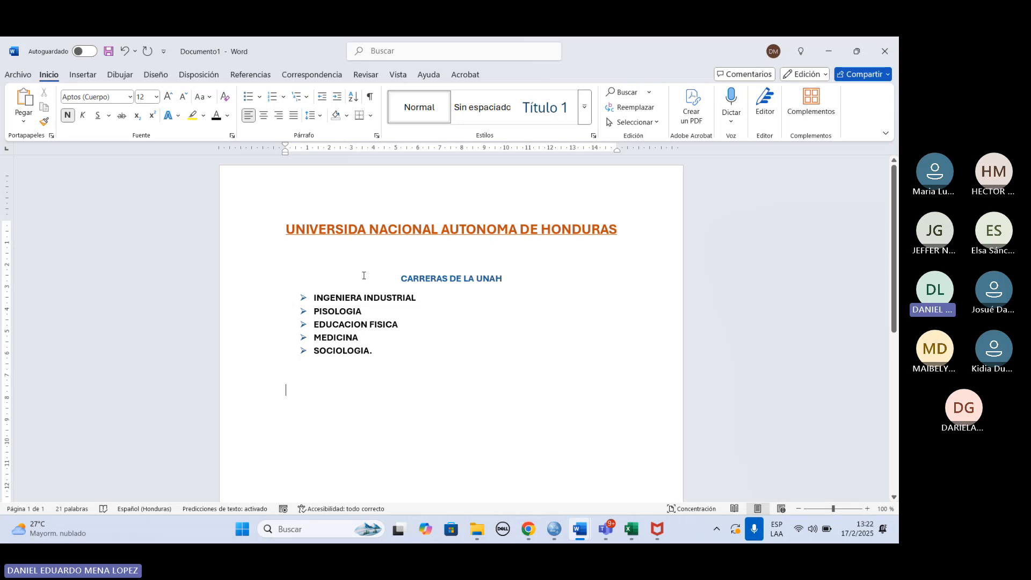
Step: Add the centered heading "COLORES." in the dark blue theme color below the career list, followed by a new line
type("C")
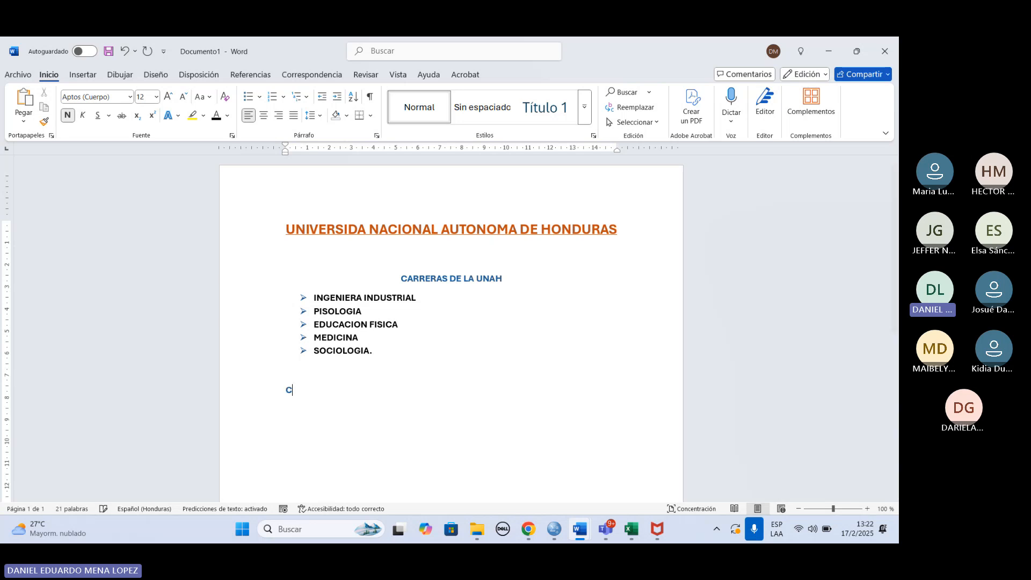
key("BackSpace")
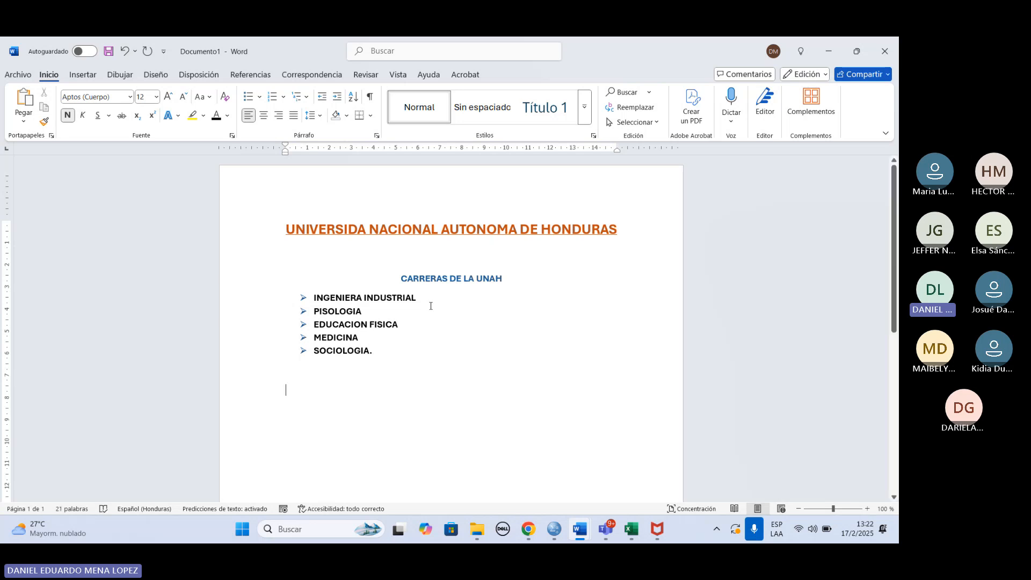
left_click(228, 115)
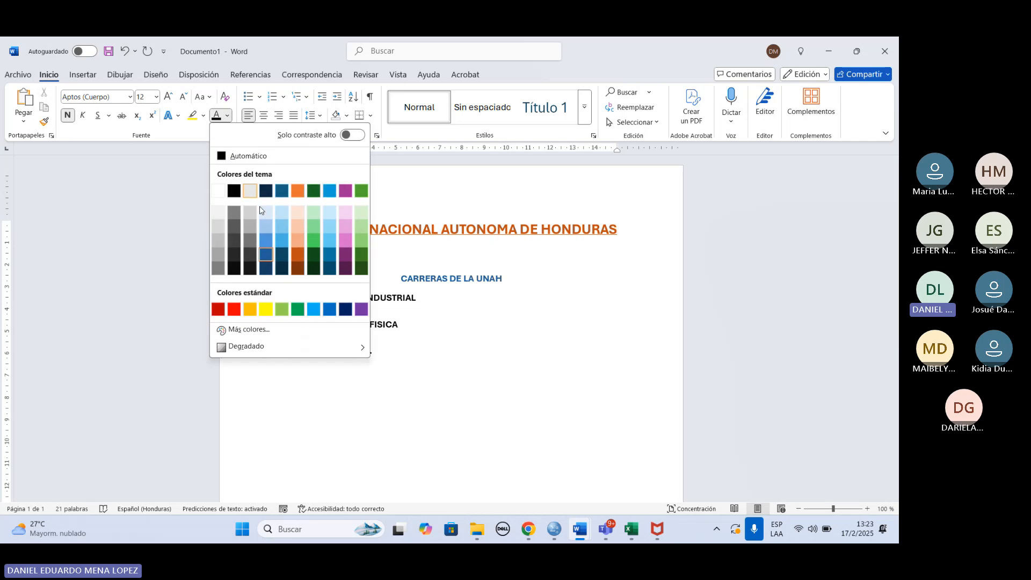
left_click(267, 256)
type("COLORESA")
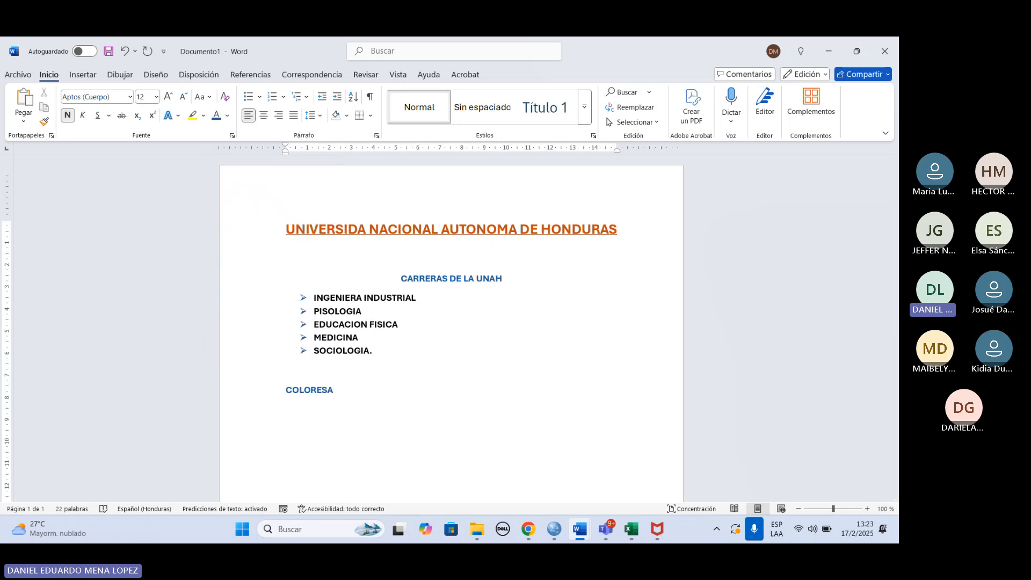
key("BackSpace")
left_click(265, 115)
scroll(485, 327, "down", 1)
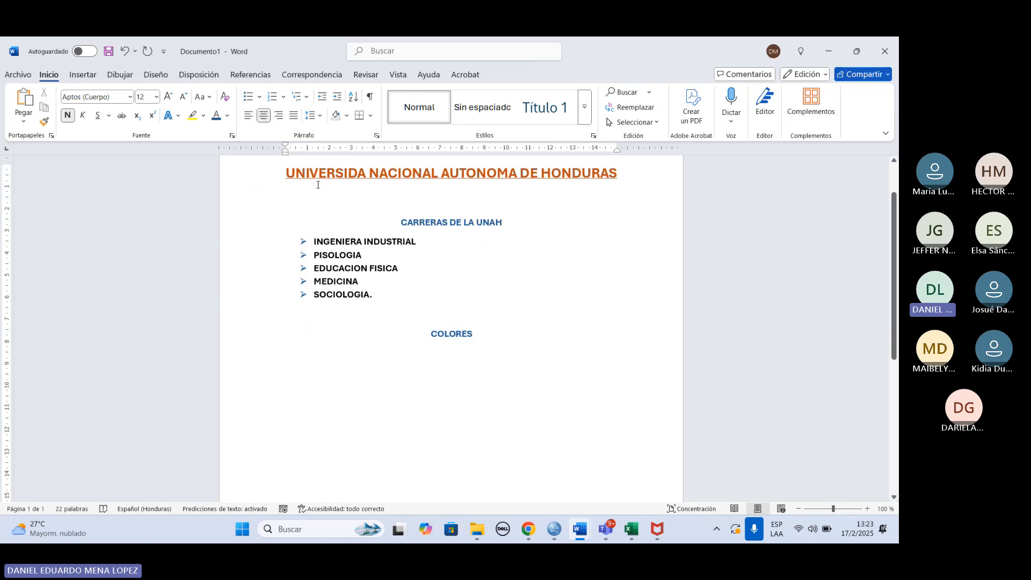
left_click(260, 97)
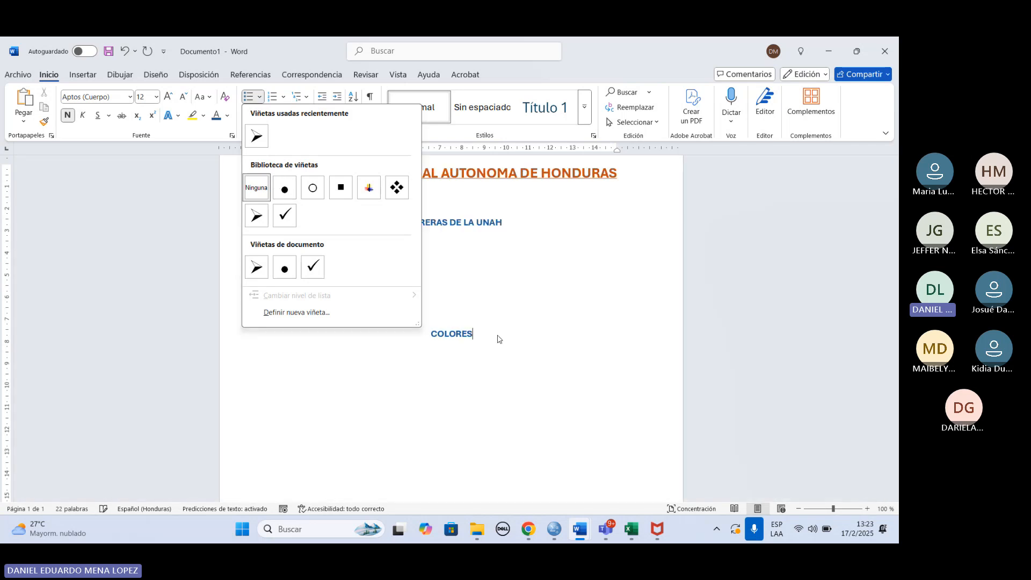
left_click(497, 336)
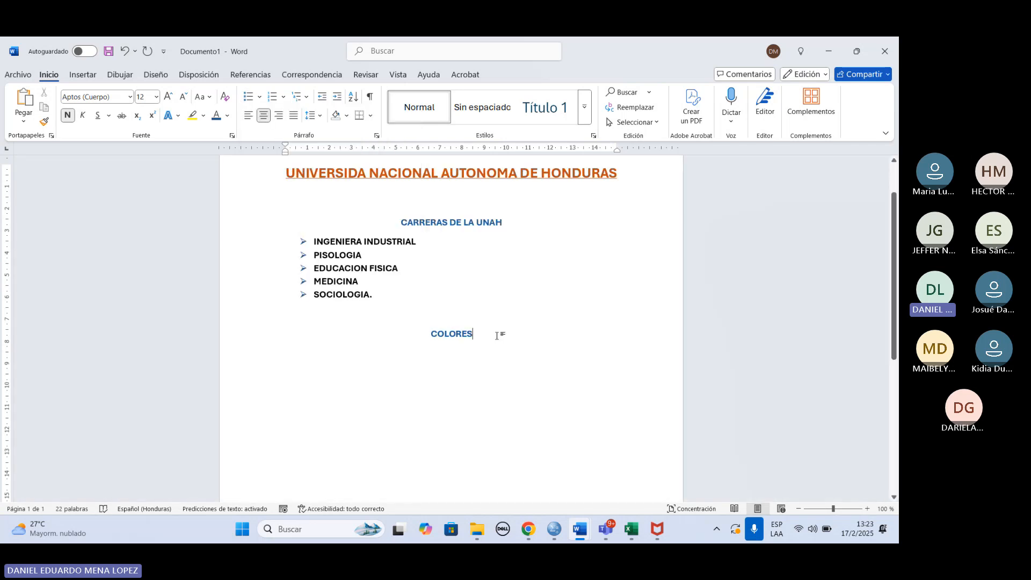
type(".")
key("Return")
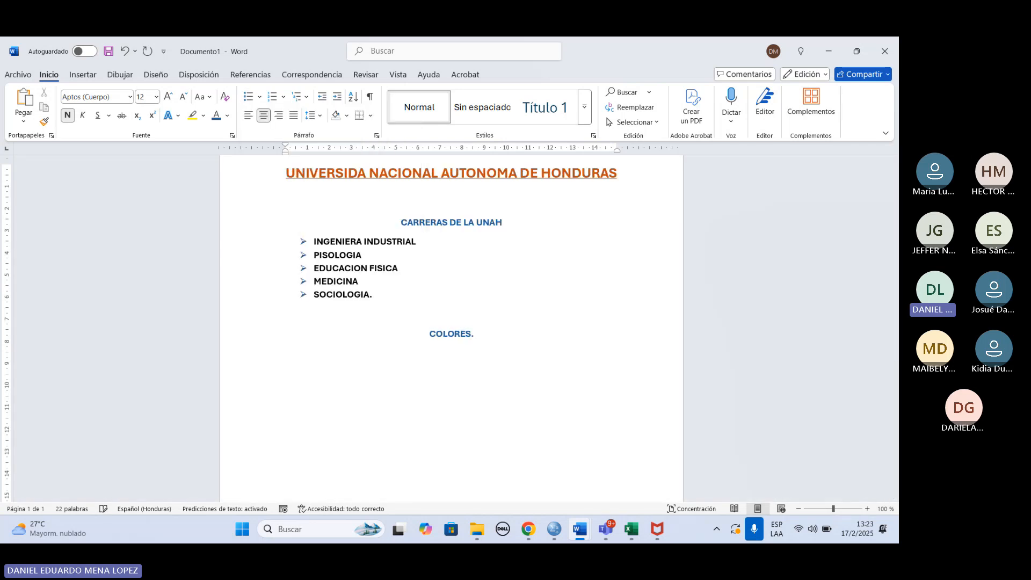
Step: Start a left-aligned list with round bullets on the line below the "COLORES." heading
left_click(248, 116)
left_click(260, 97)
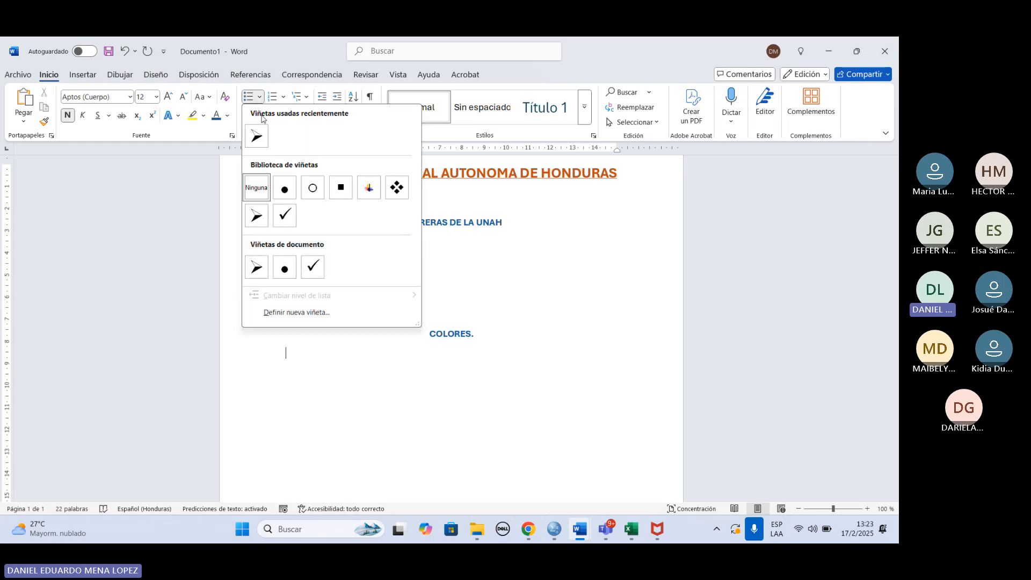
left_click(285, 195)
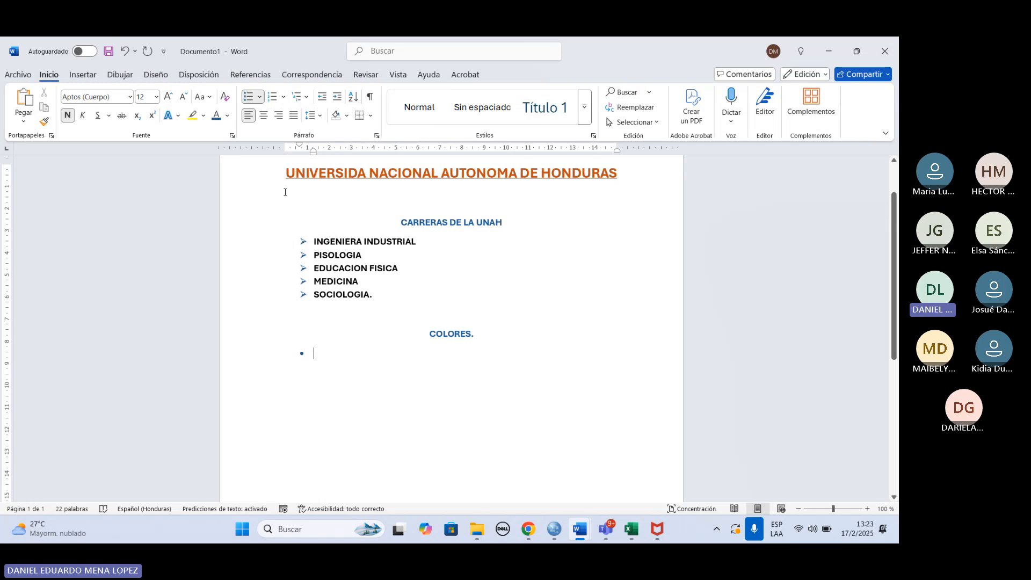
type("VERDE")
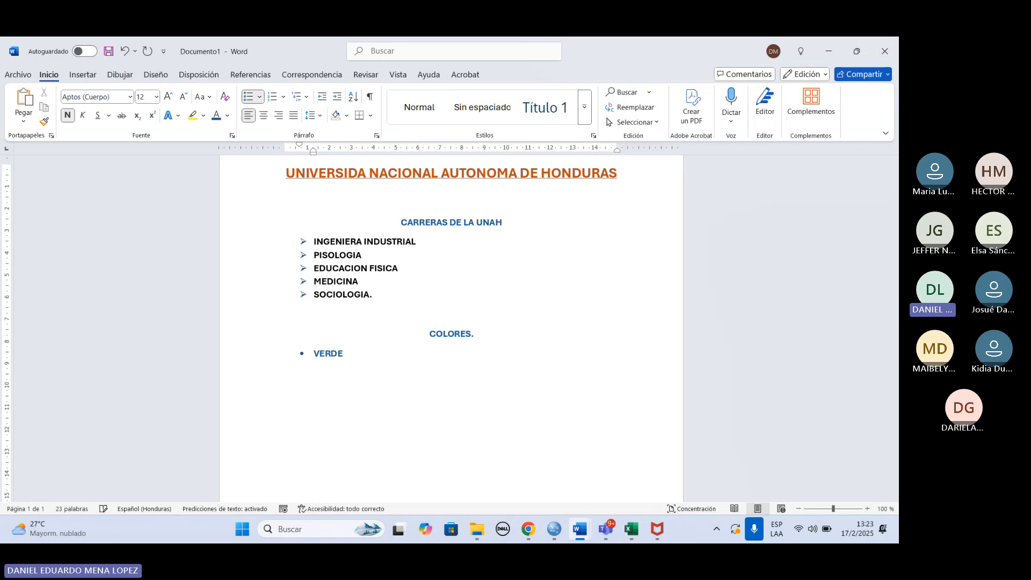
key("BackSpace")
key("BackSpace")
key("BackSpace")
key("BackSpace")
key("BackSpace")
Step: Enter the items "VERDE", "AZUL", "ROJO" and "AMARILLO." in black text in the round-bulleted list under "COLORES."
left_click(228, 115)
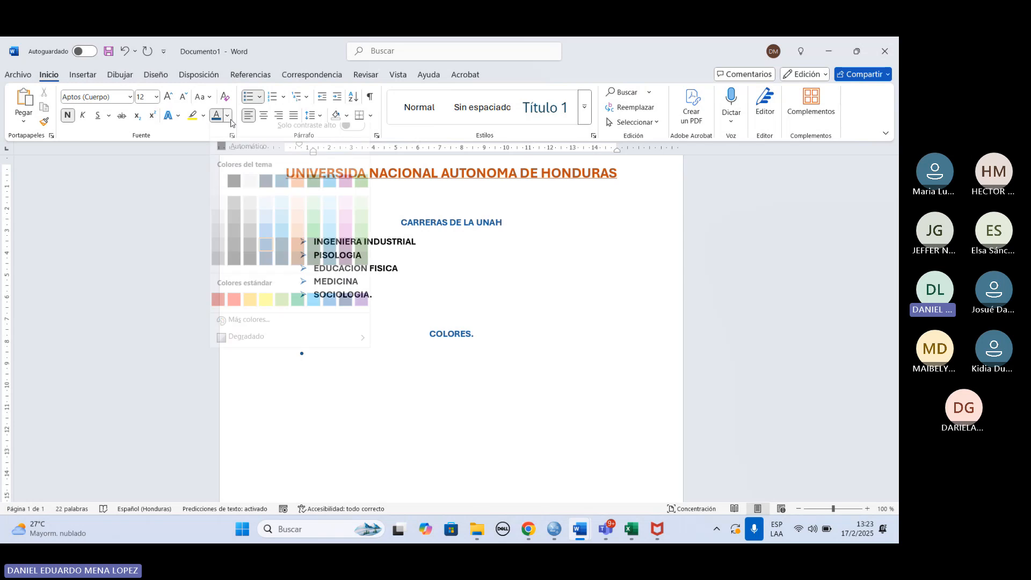
left_click(234, 191)
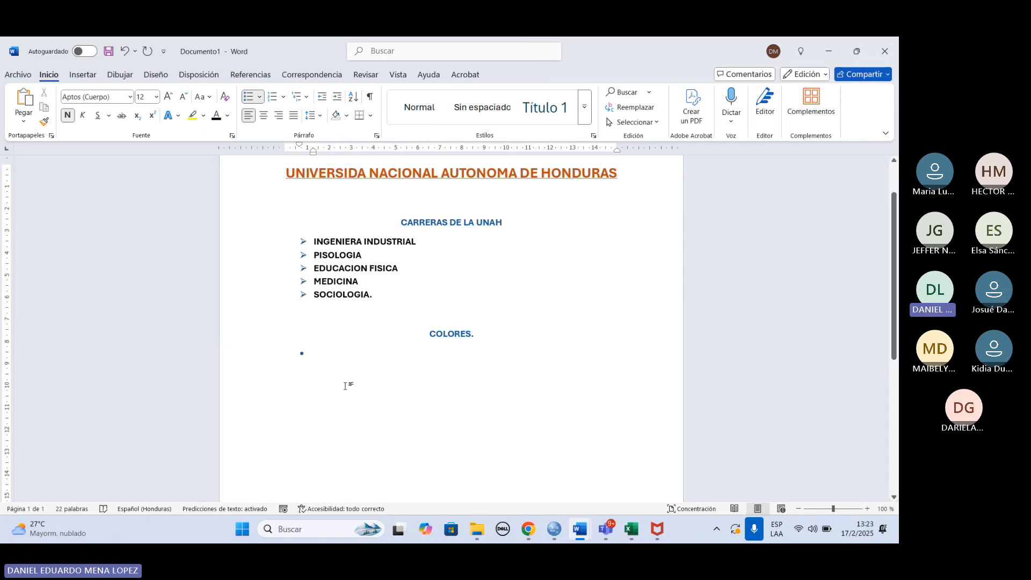
type("VERDE ")
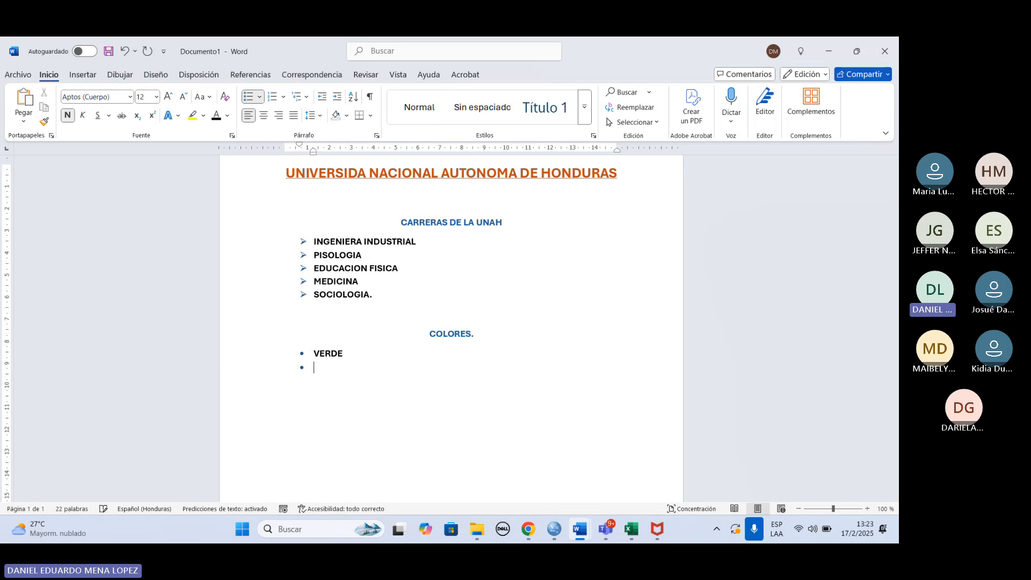
type("AZUL ")
type("ROJO ")
type("AMARILLO")
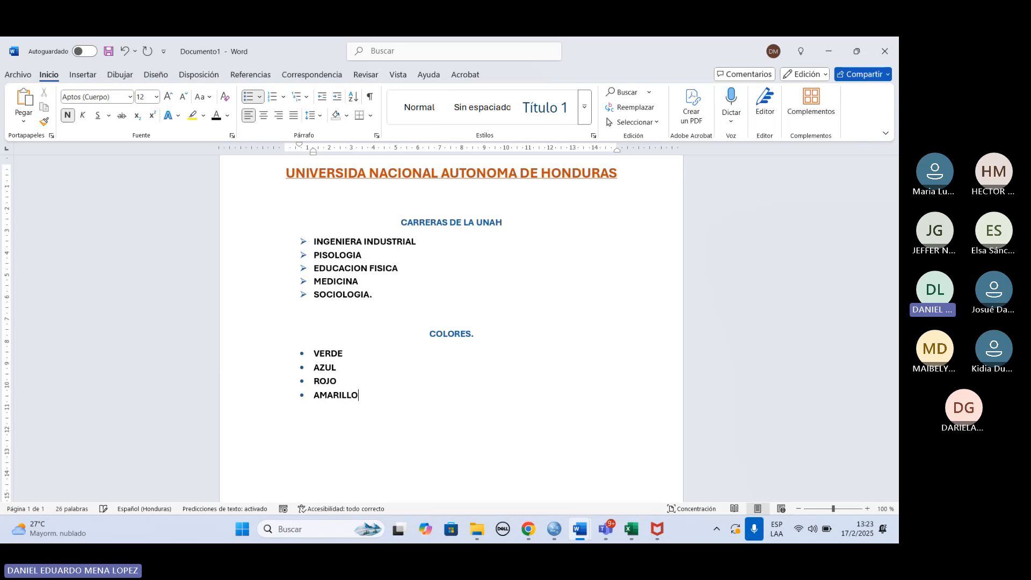
type(".")
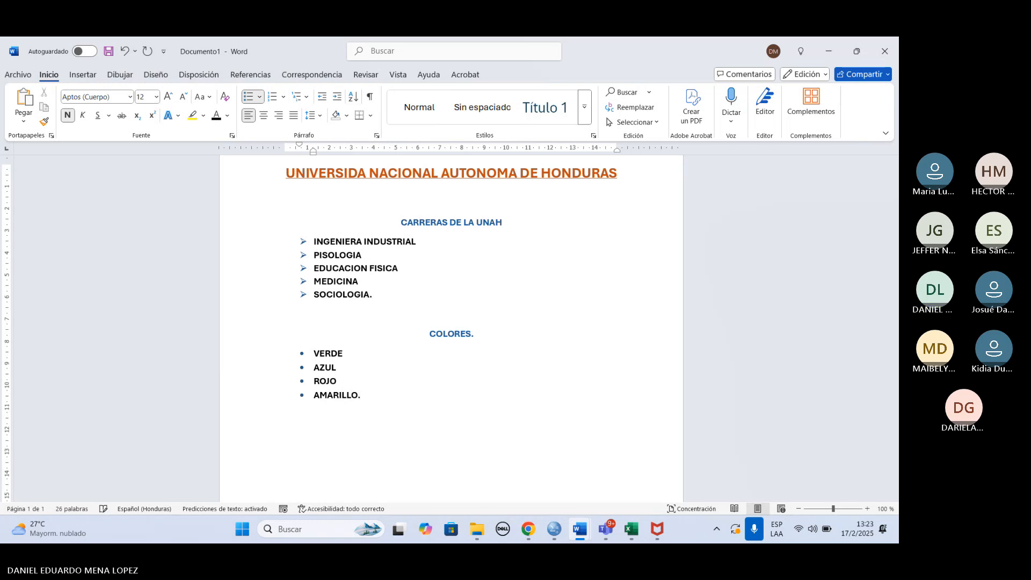
Step: Insert two line breaks without bullets after "AMARILLO." at the end of the color list
key("shift+Return")
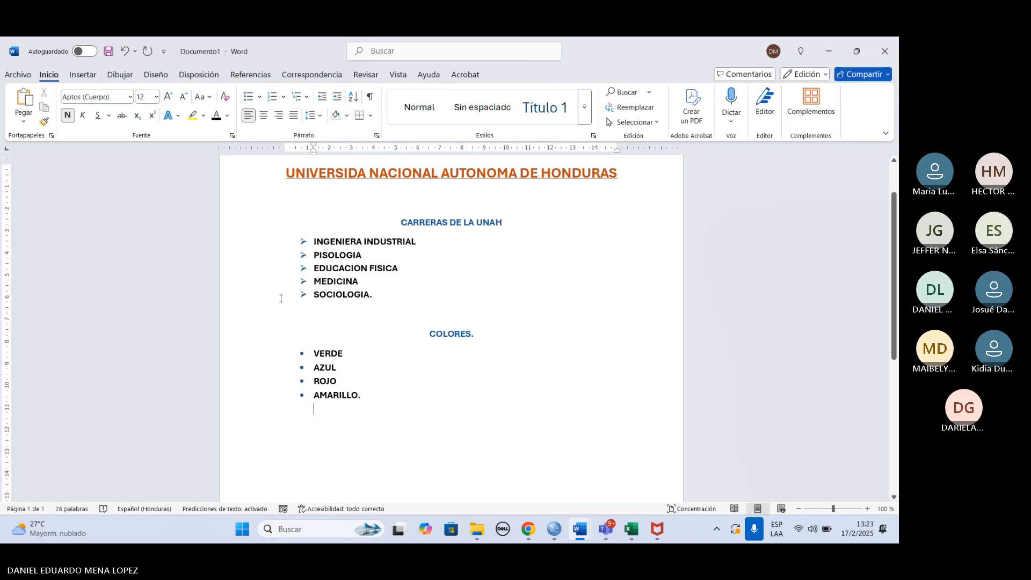
scroll(359, 329, "down", 2)
key("shift+Return")
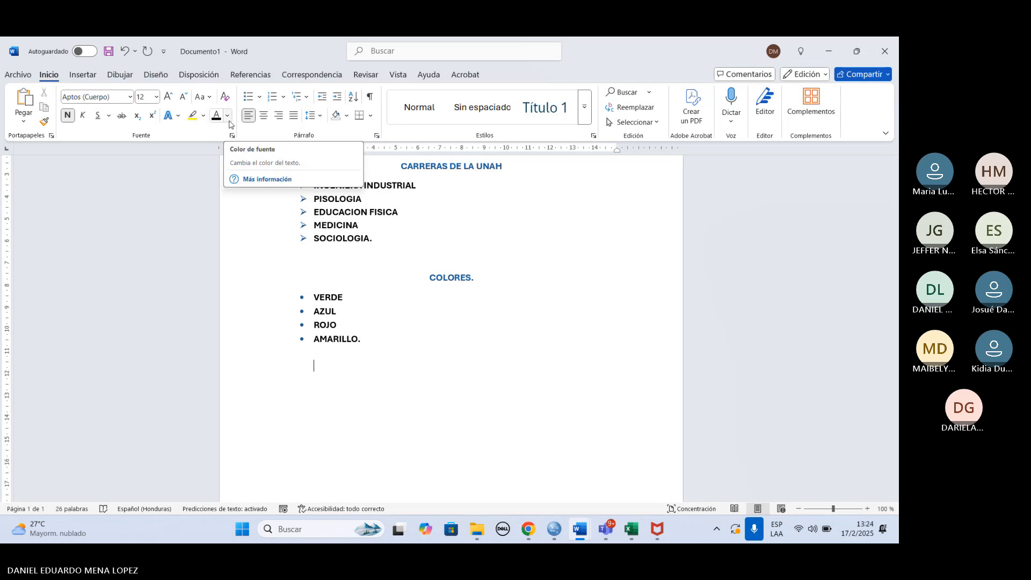
type("ESTU")
key("BackSpace")
key("BackSpace")
key("BackSpace")
key("BackSpace")
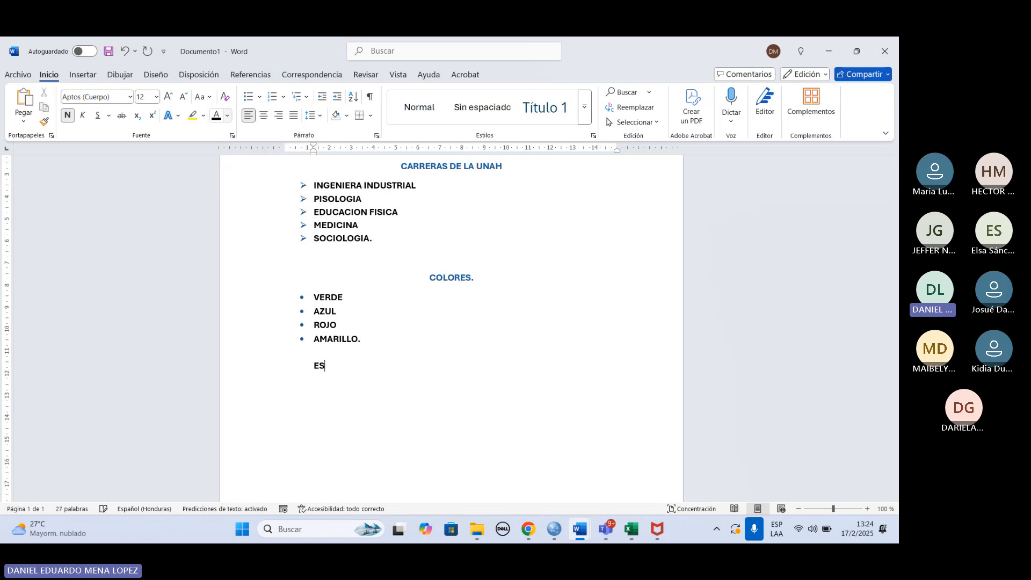
Step: Add the centered heading "ESTUDIANTES DEL CURSO MICROSOFT OFFICE." in the dark blue theme color below the color list
left_click(227, 115)
left_click(262, 271)
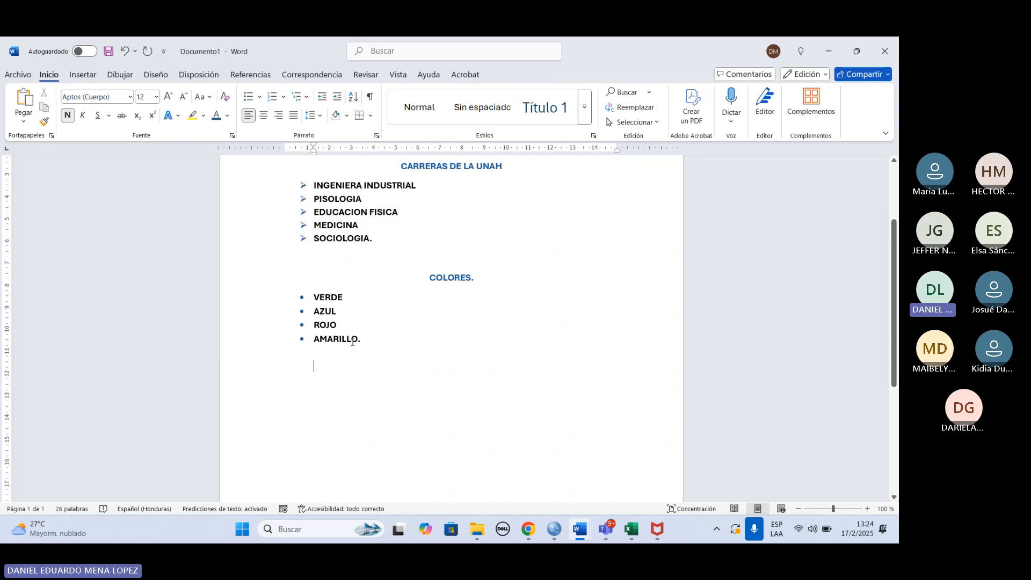
type("ESTUDI")
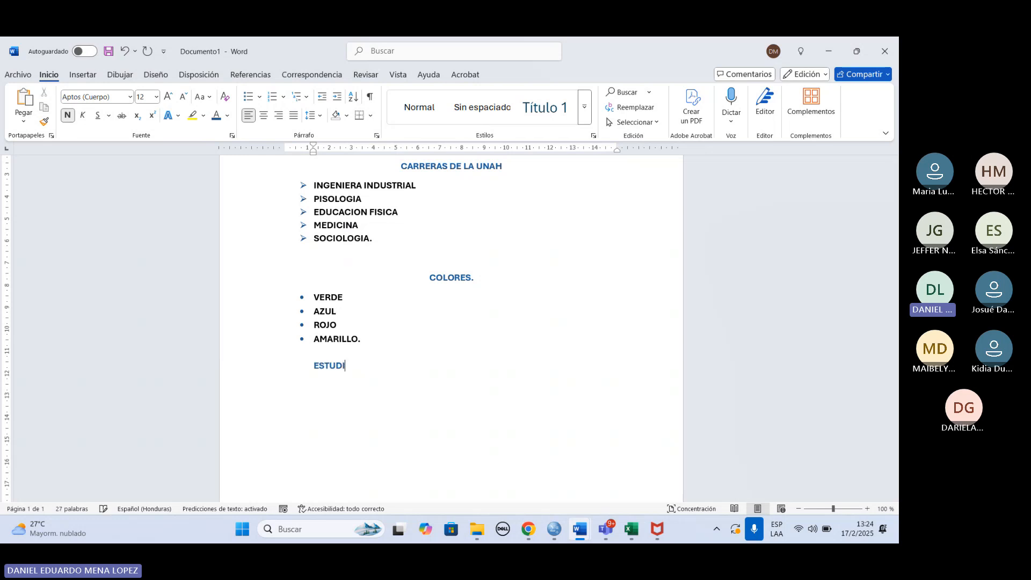
type("ANTES DEL CURSO MICR")
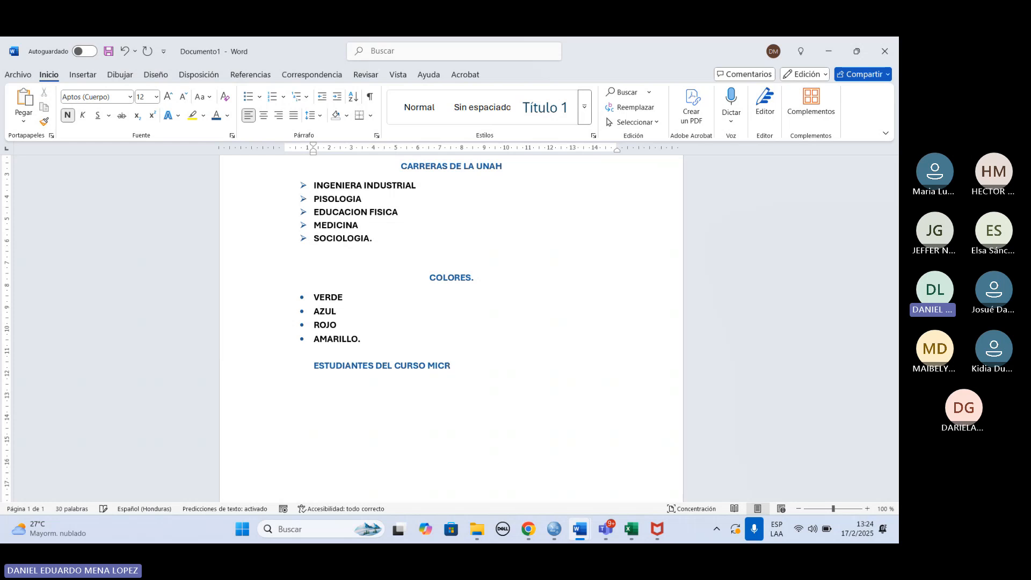
type("OSOFT OFFICE")
key("BackSpace")
key("BackSpace")
key("BackSpace")
key("BackSpace")
type("FICE")
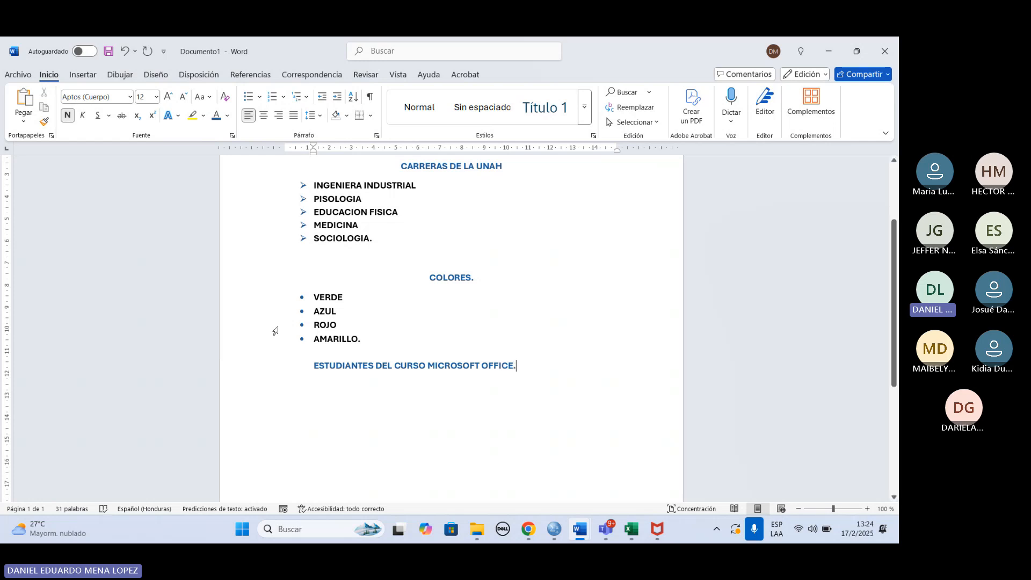
left_click(265, 118)
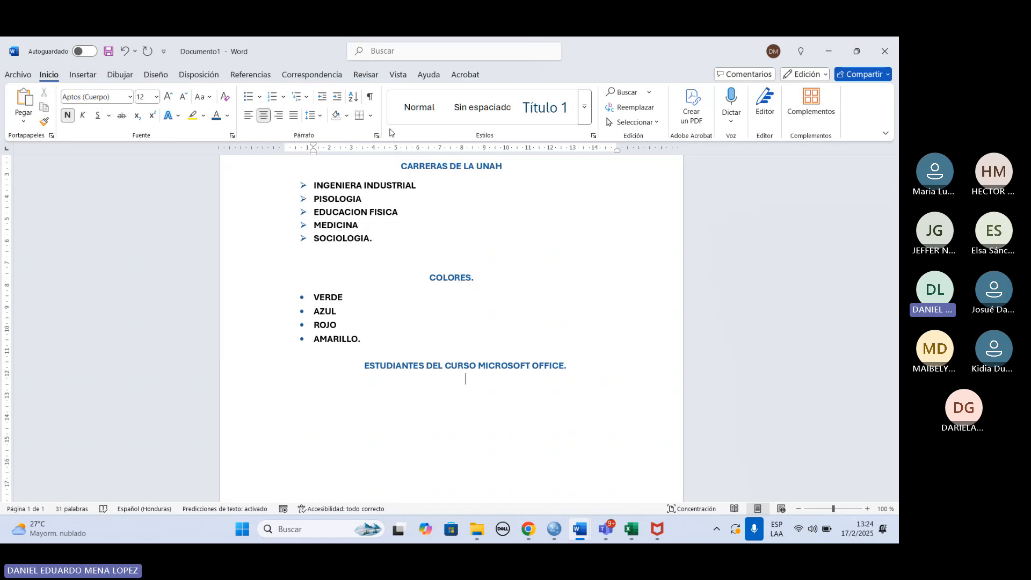
left_click(260, 98)
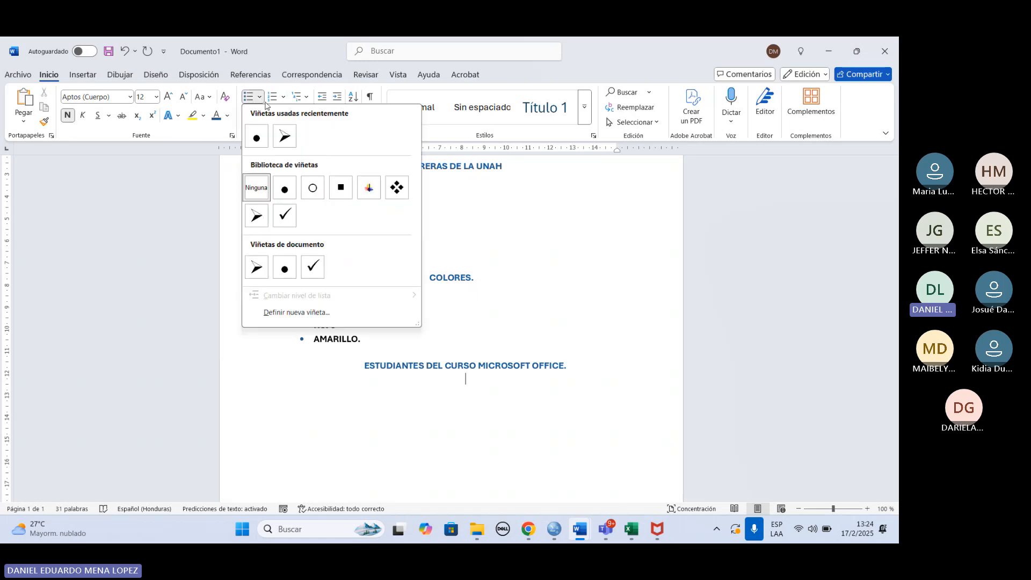
left_click(286, 217)
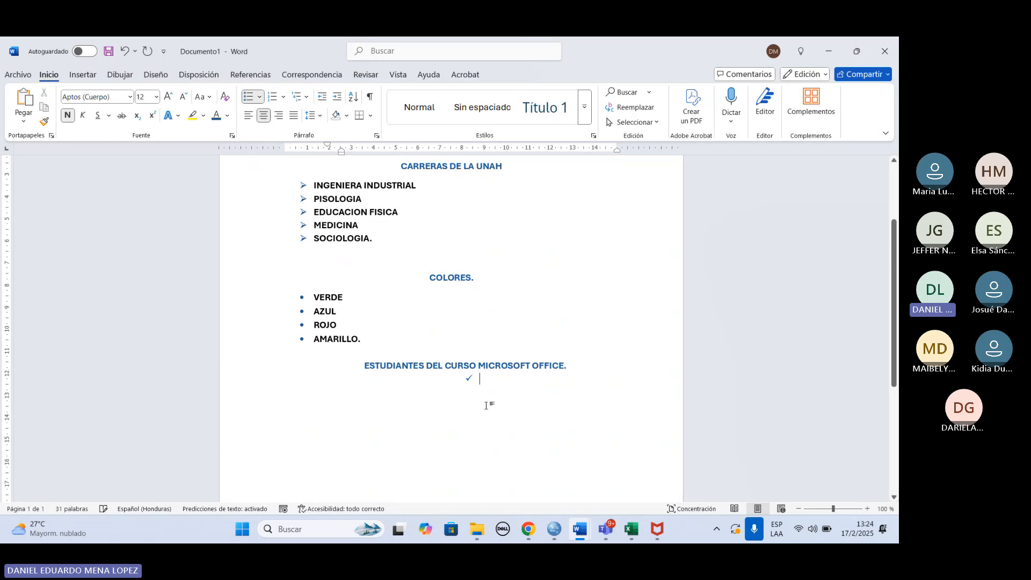
key("BackSpace")
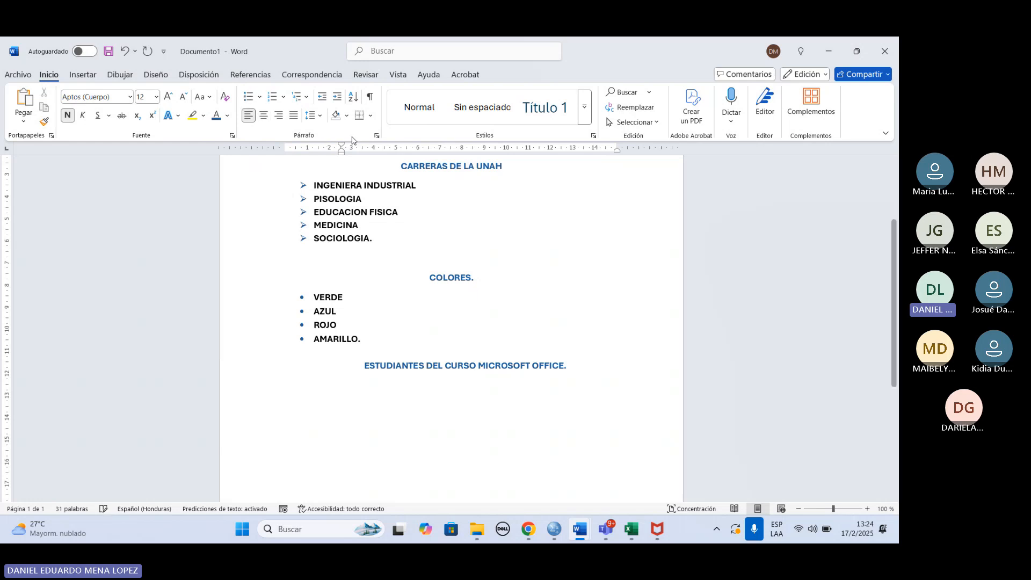
Step: Justify the line below the students heading and give it a check mark bullet
left_click(293, 115)
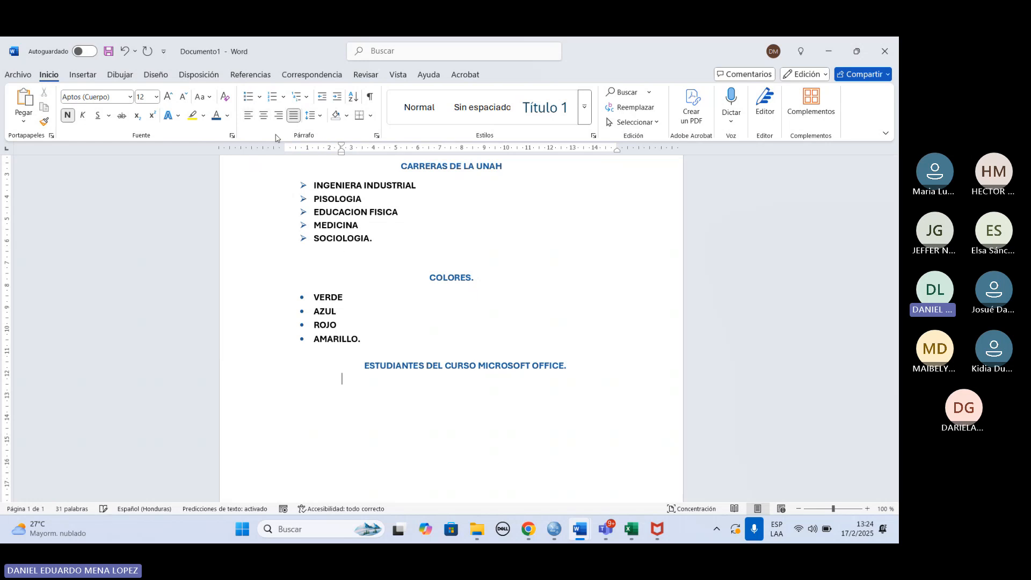
left_click(259, 96)
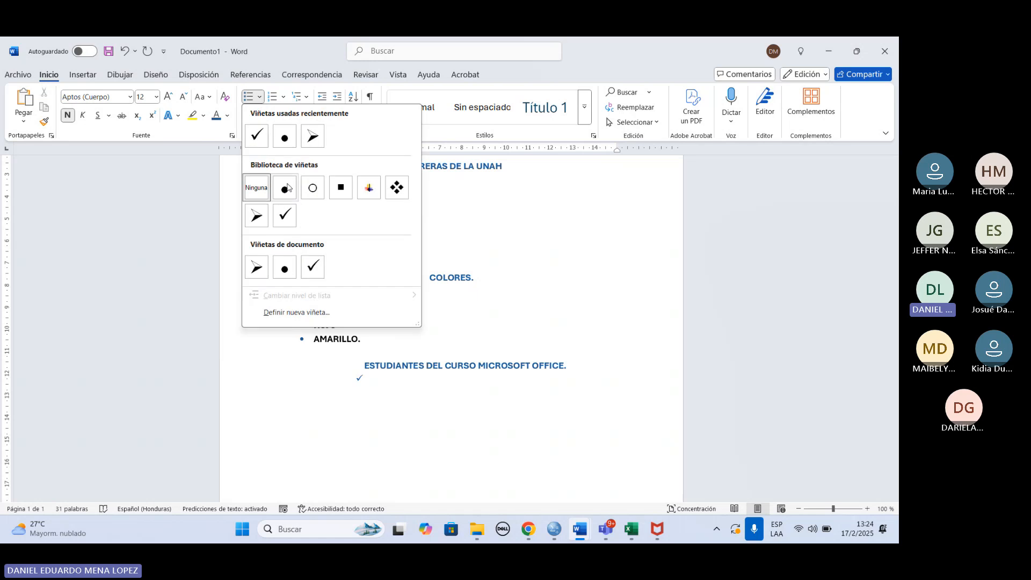
left_click(284, 210)
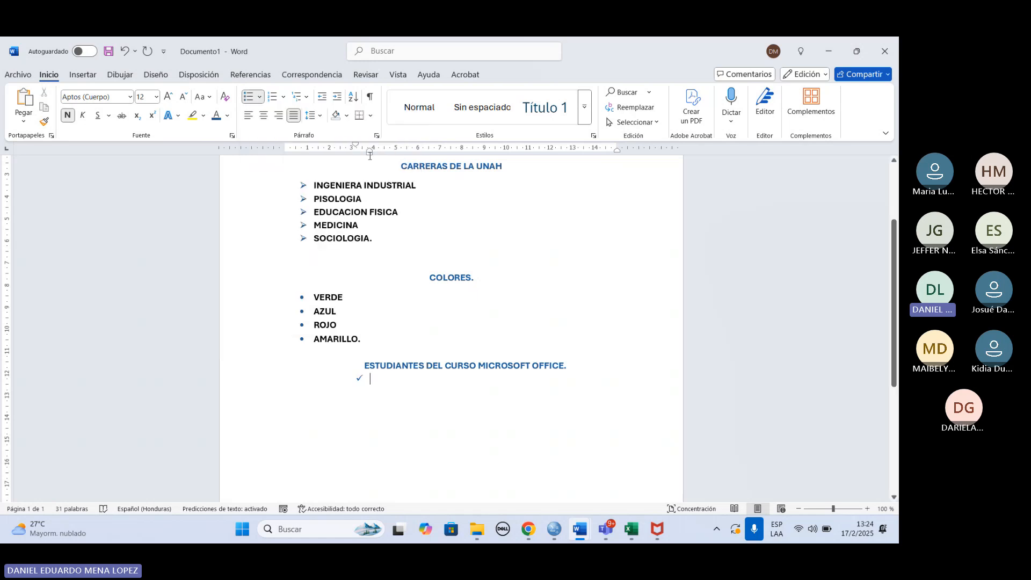
Step: Move the check mark bullet's indent in line with the lists above and leave a blank line under the students heading
left_click_drag(369, 154, 307, 162)
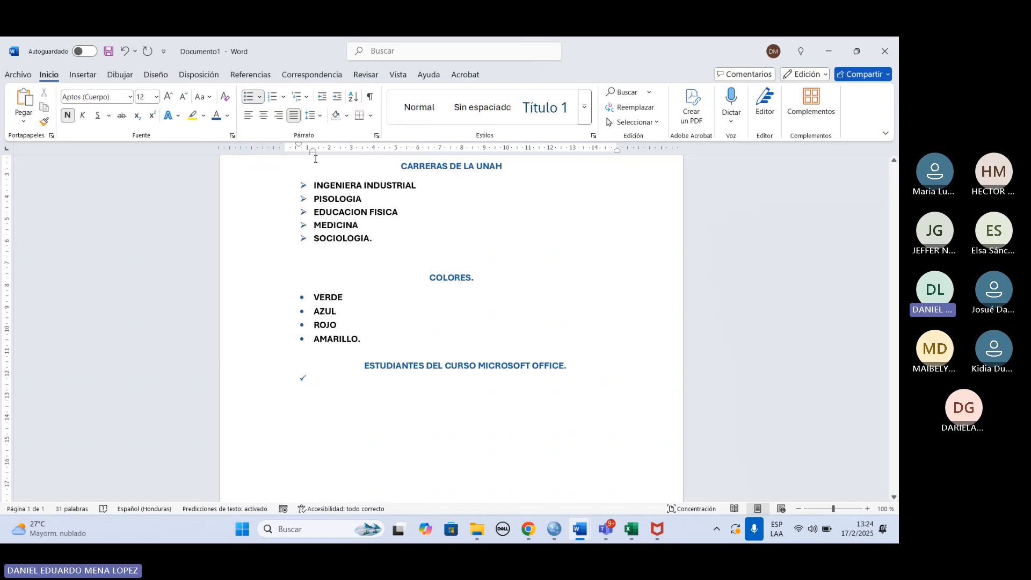
key("Return")
key("Return")
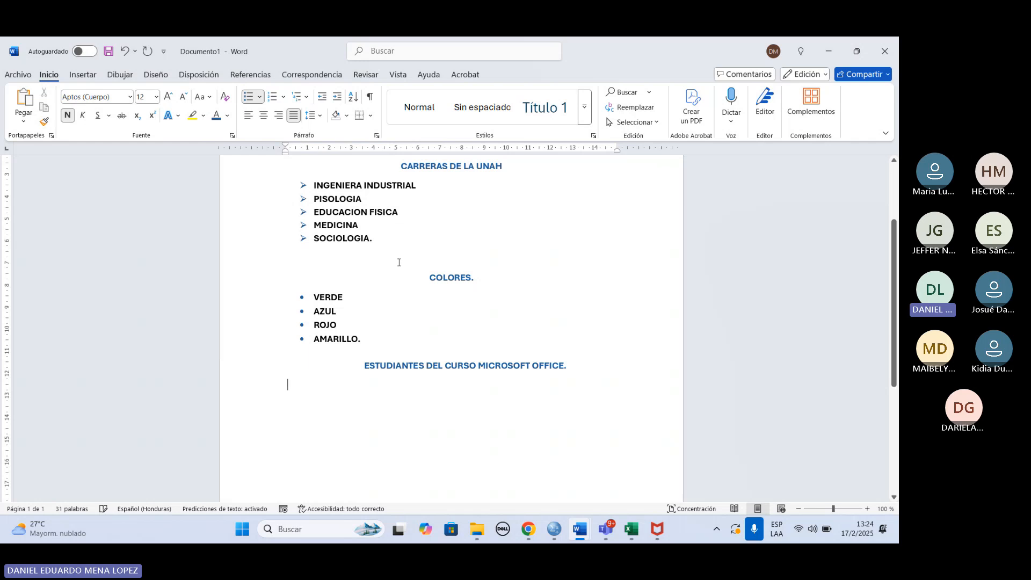
left_click(260, 97)
left_click(284, 217)
scroll(369, 401, "down", 3)
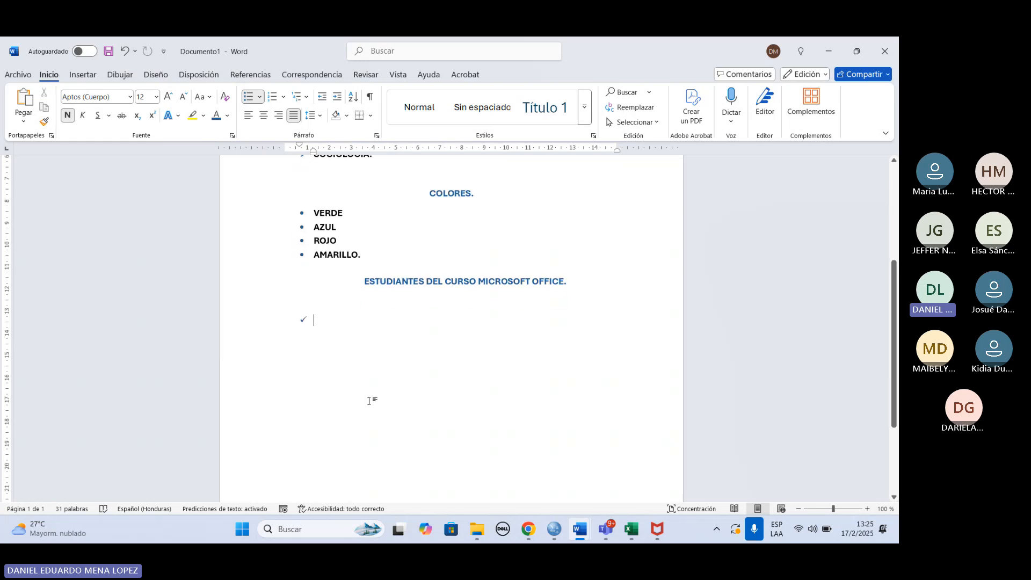
Step: Set the text color of the empty first check mark item to the black theme color
type("CA")
key("BackSpace")
key("BackSpace")
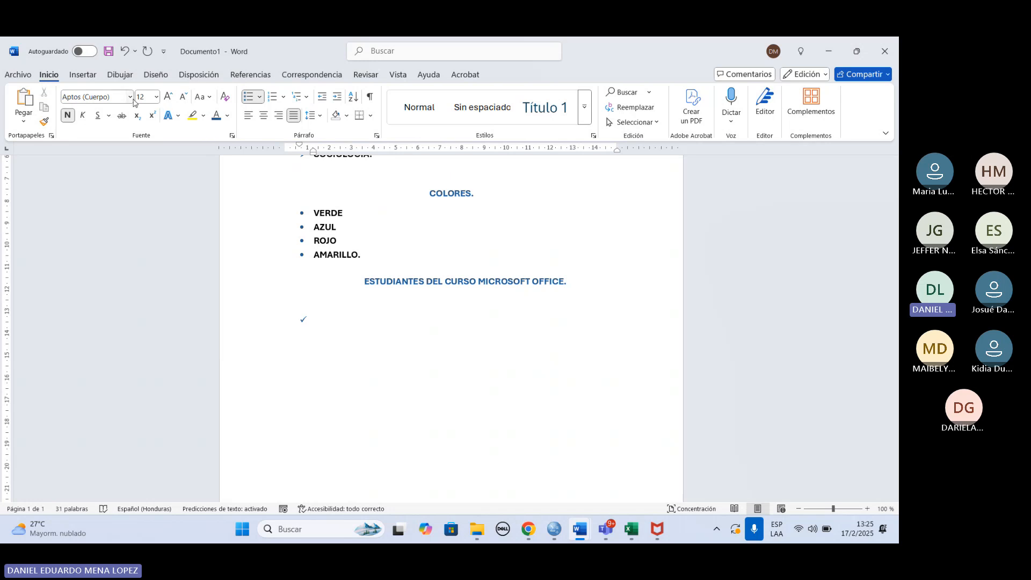
left_click(229, 118)
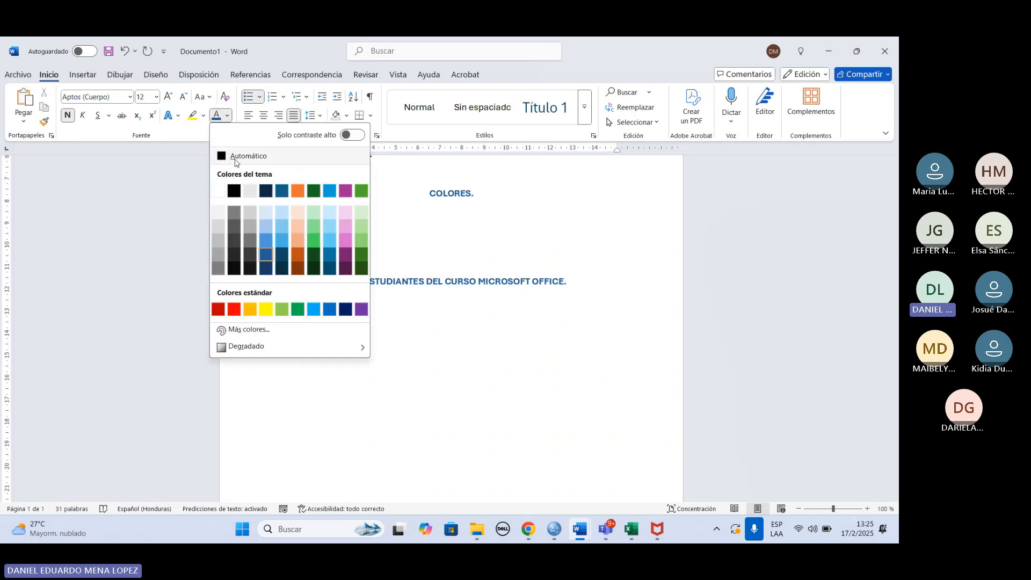
left_click(236, 191)
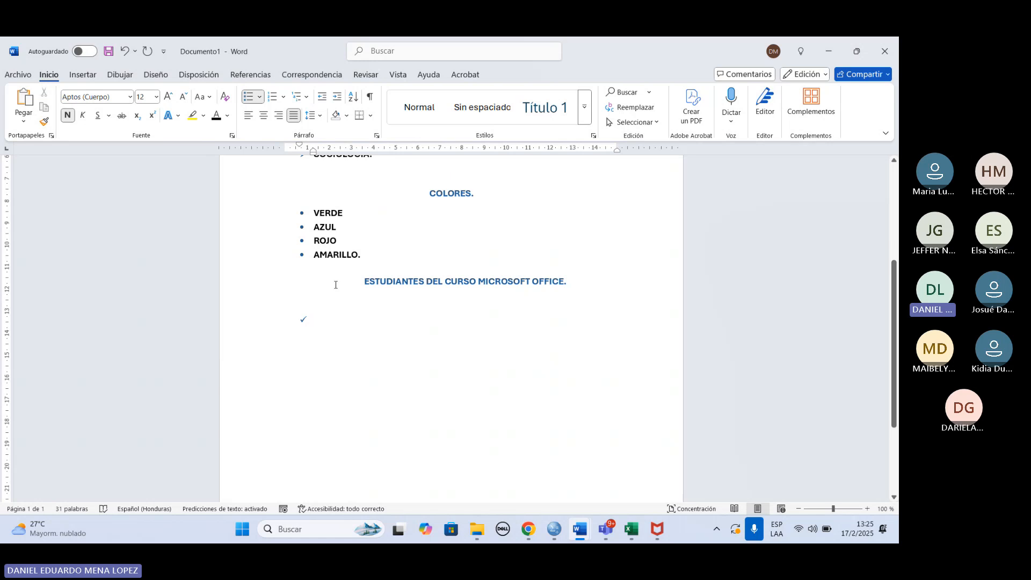
Step: Enter five students' first names as separate check mark items, ending the last one with a period
type("CARLOS")
key("Return")
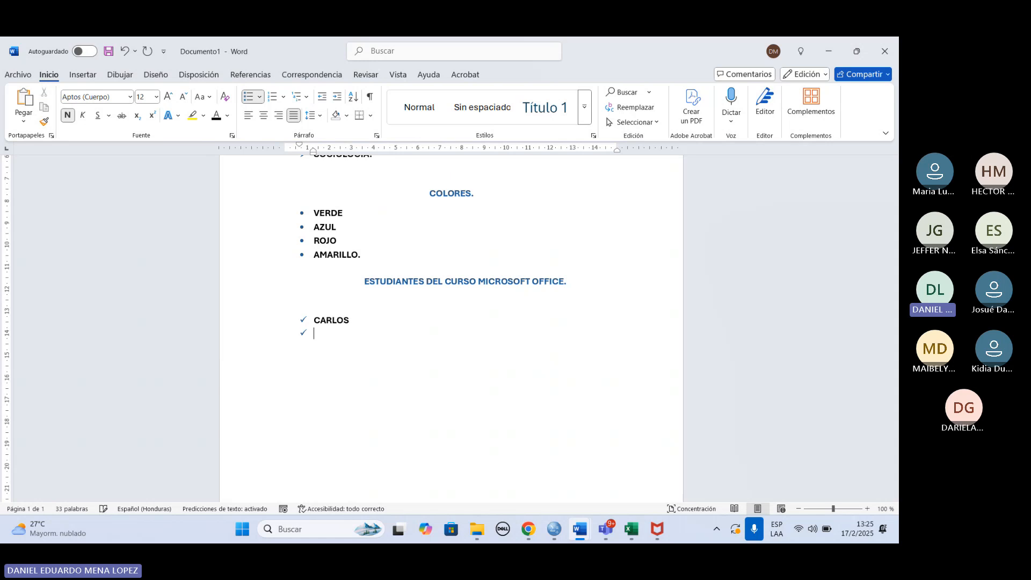
type("MARIA ")
type("PEDRO ")
type("JUAN")
key("Return")
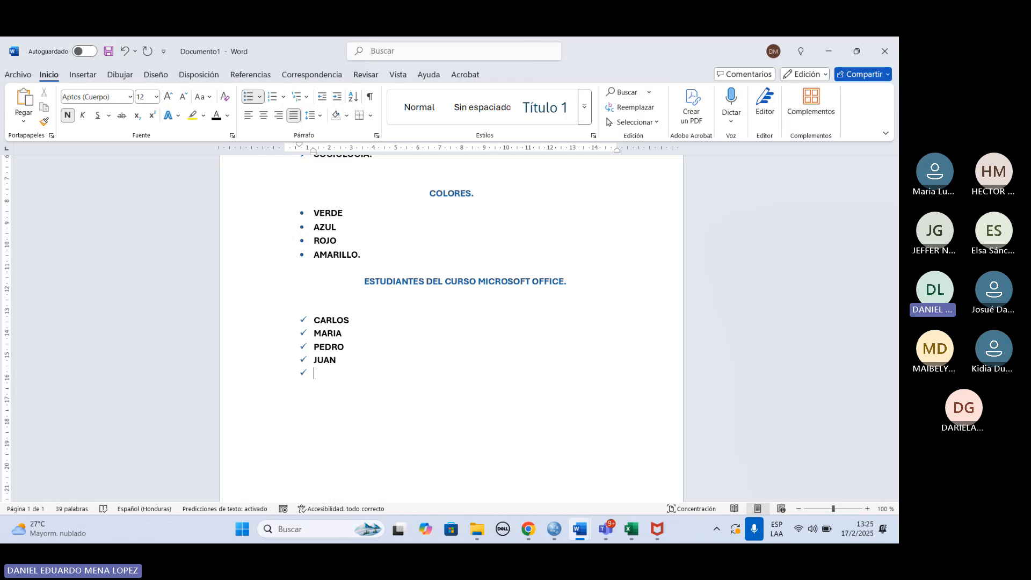
type("HORACIO")
type("-")
type(".")
scroll(458, 330, "up", 5)
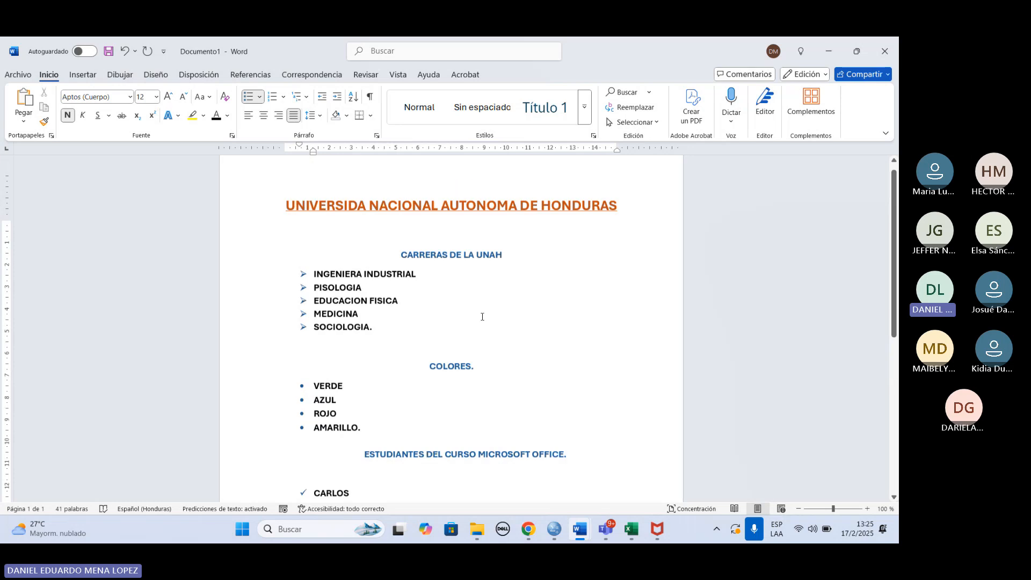
scroll(502, 324, "down", 1)
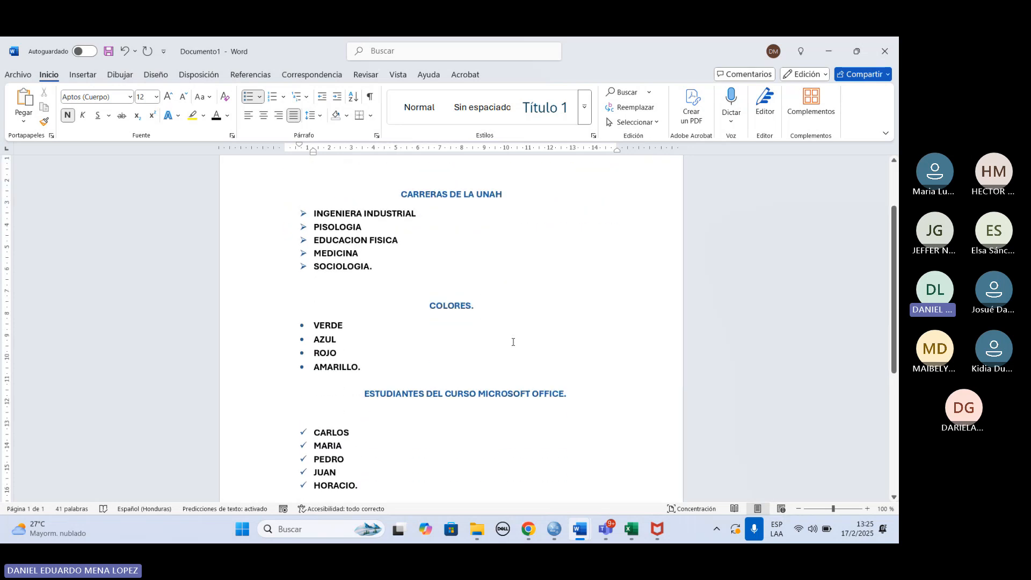
scroll(498, 339, "down", 5)
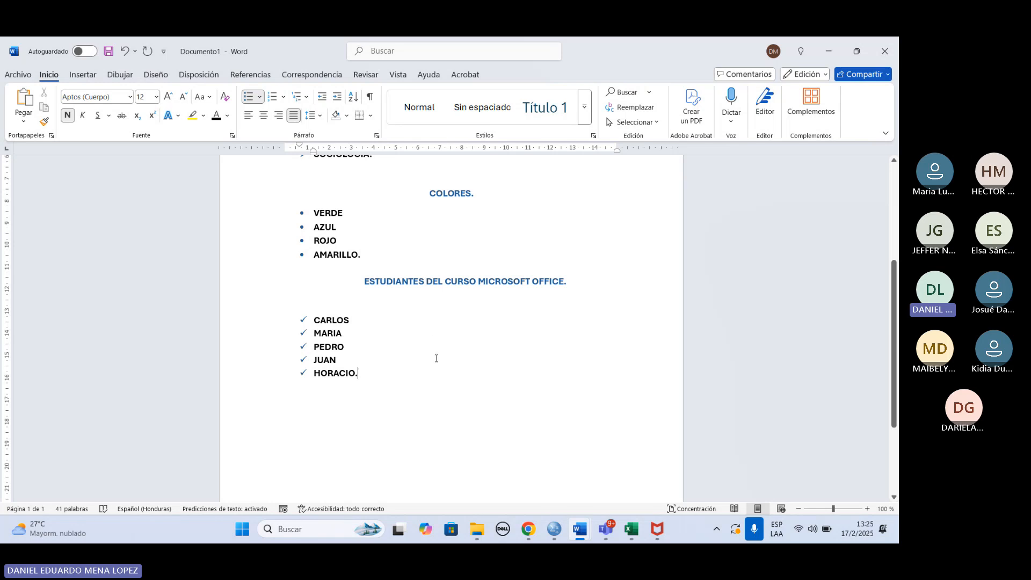
scroll(438, 357, "up", 4)
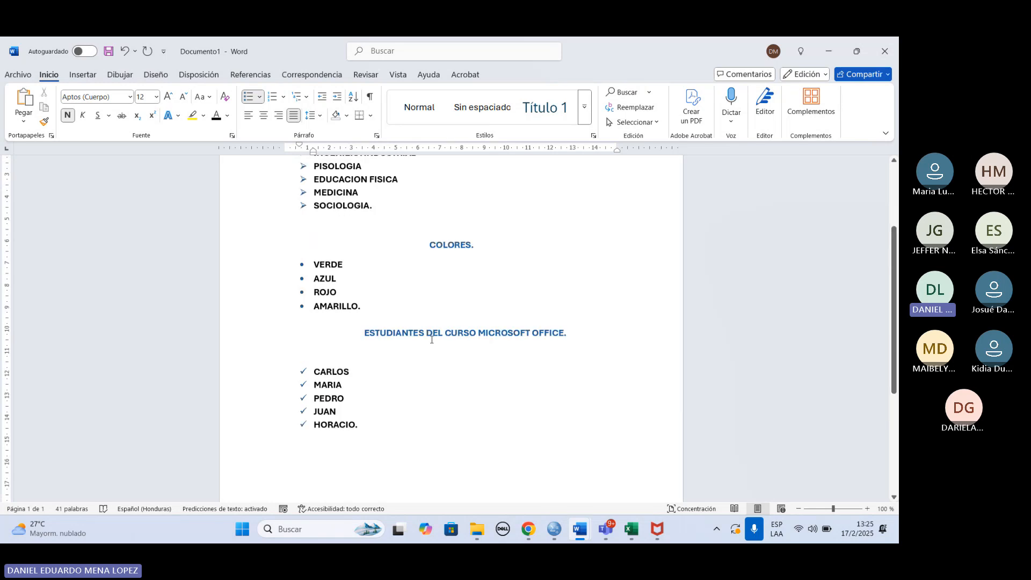
left_click(283, 96)
scroll(595, 365, "down", 3)
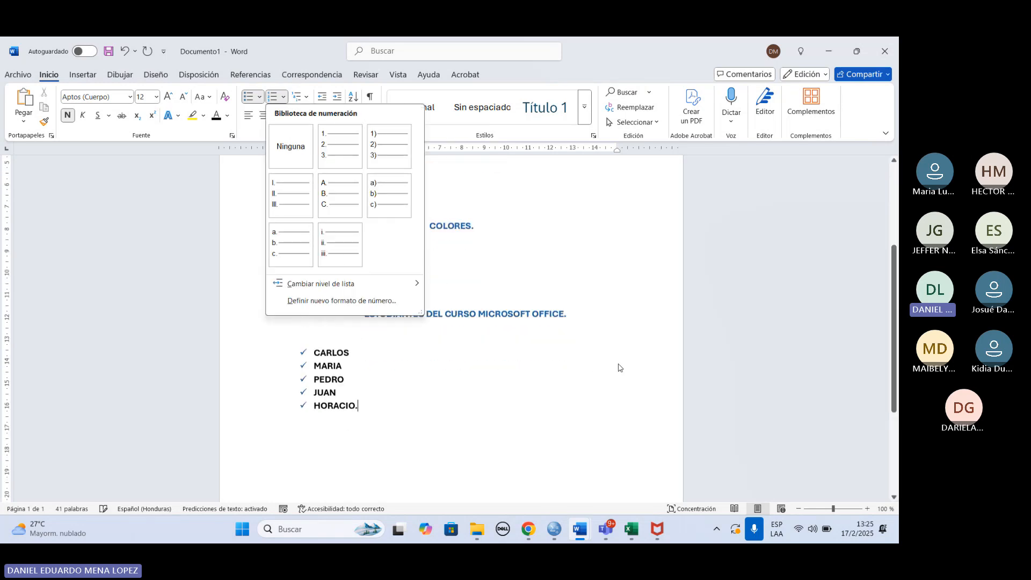
Step: End the check mark list after the last student and leave a blank line without a bullet below it
left_click(409, 408)
key("Return")
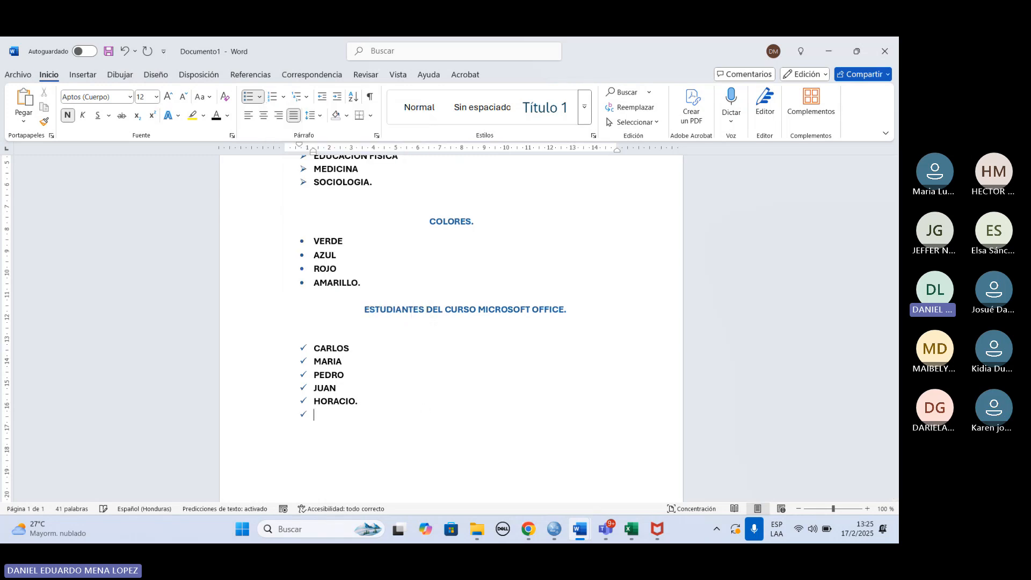
key("Return")
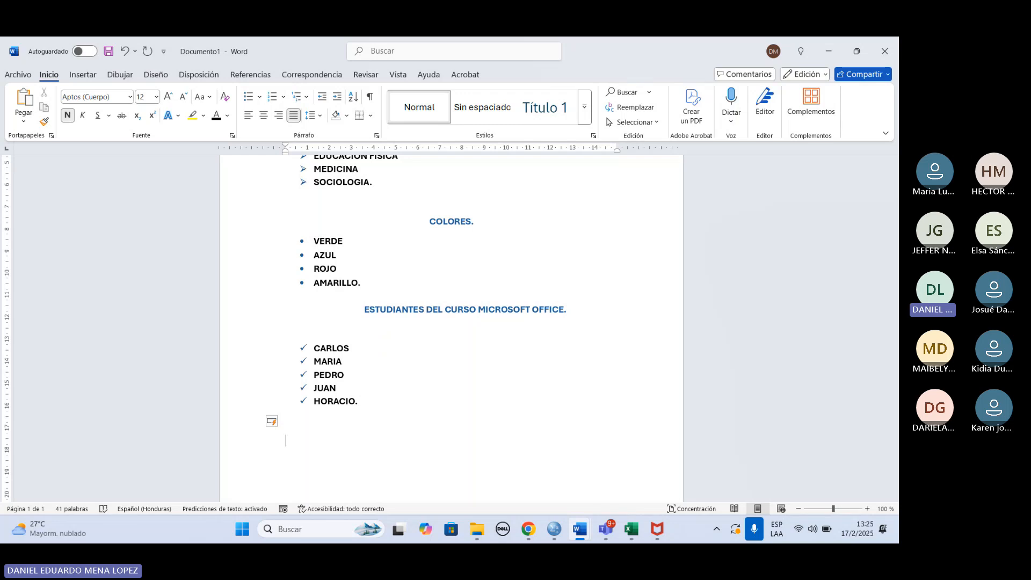
scroll(410, 391, "down", 5)
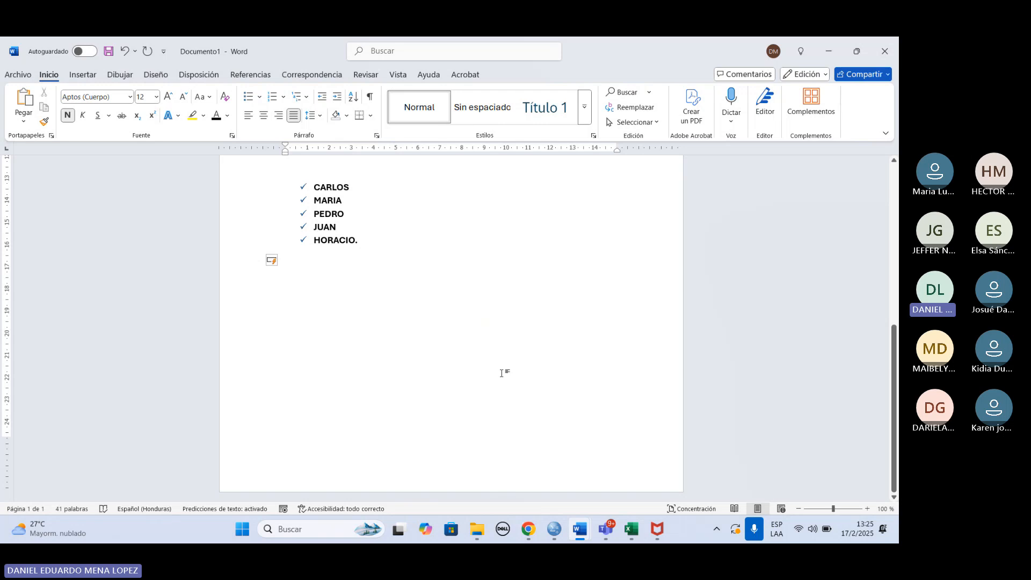
Step: Add the centered heading "LISTA DE MATERIALES ESCOLARES." in blue below the student list
type("Lis")
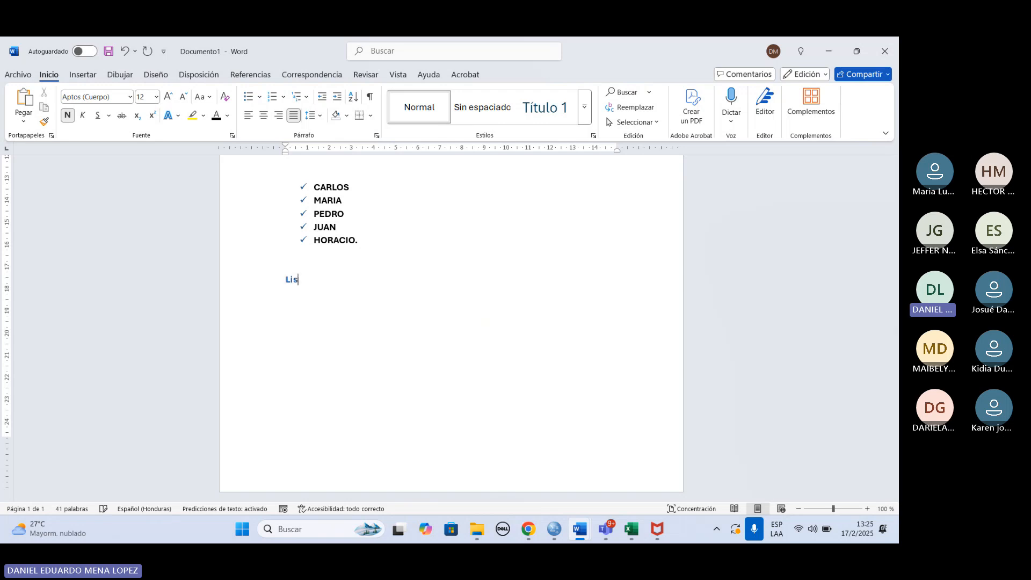
key("BackSpace")
key("BackSpace")
type("LISTA DE MAR")
key("BackSpace")
type("TERIALES ESCOLARES.")
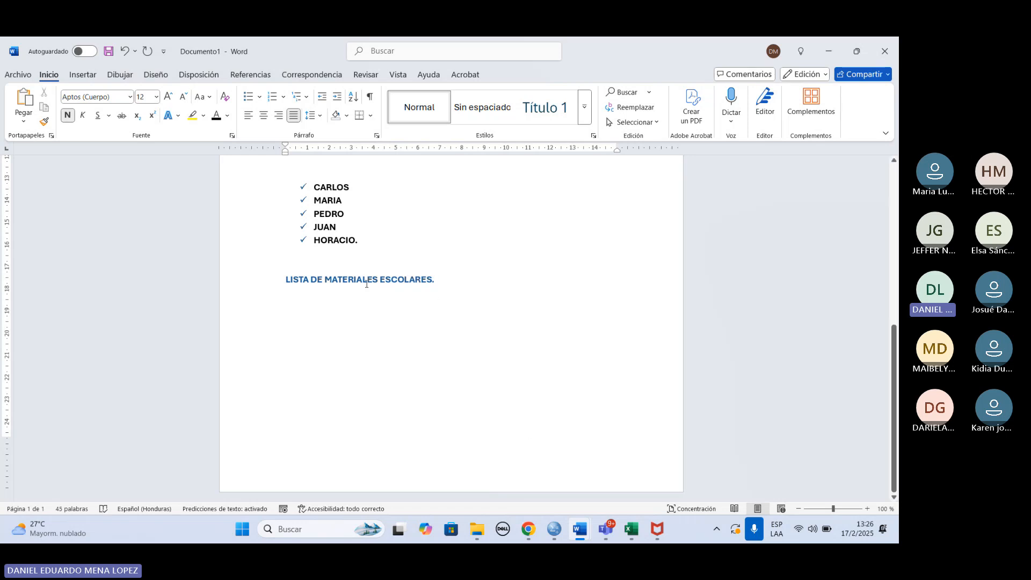
left_click(266, 119)
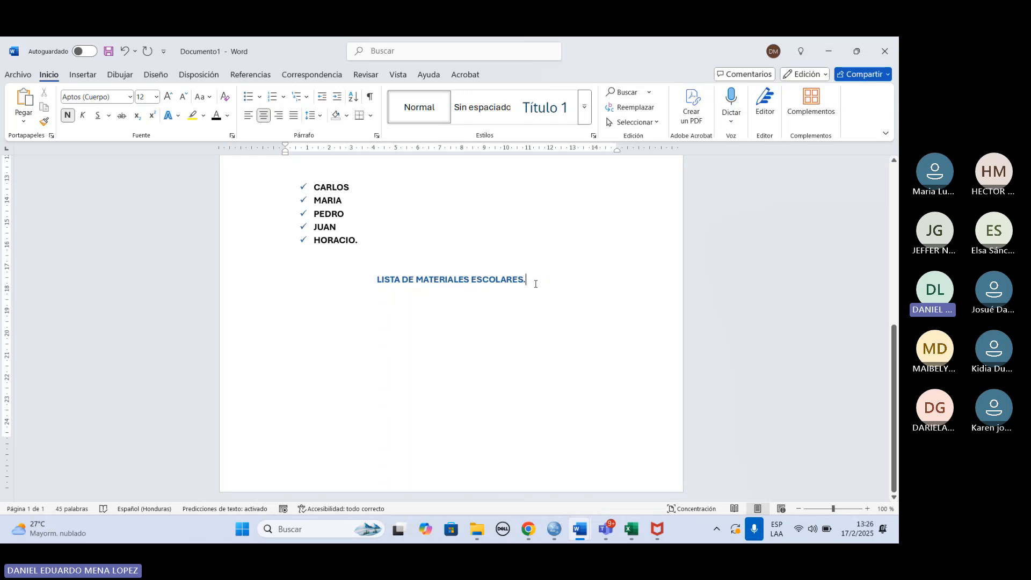
Step: Left-align the line below the school materials heading and start a numbered list in the 1. 2. 3. format
left_click(249, 116)
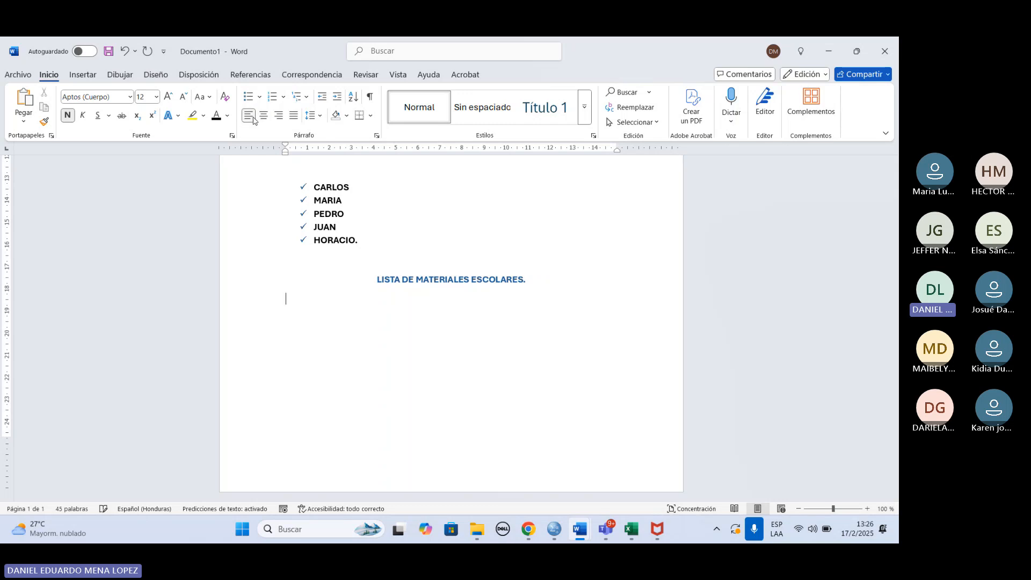
left_click(282, 98)
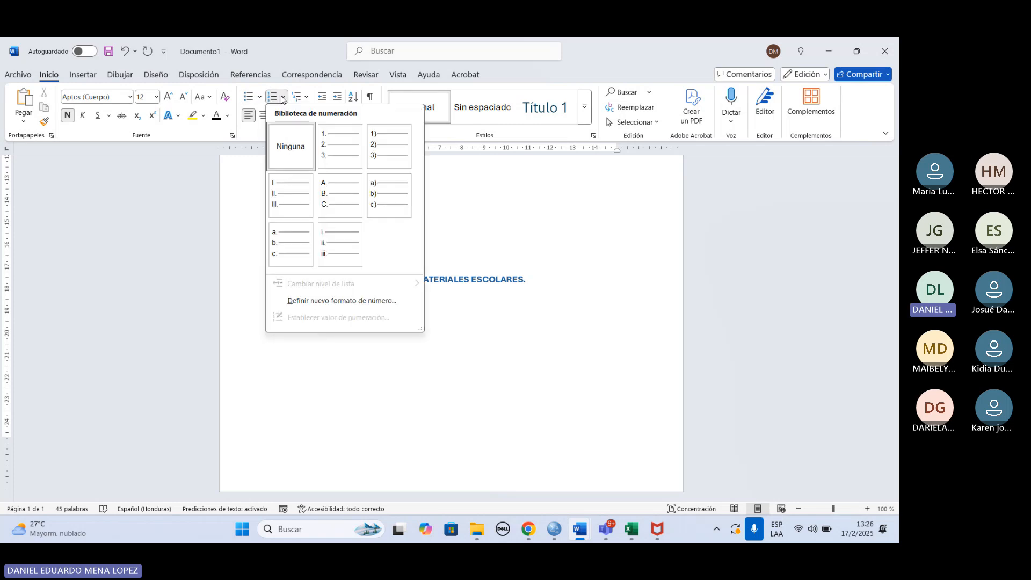
left_click(328, 136)
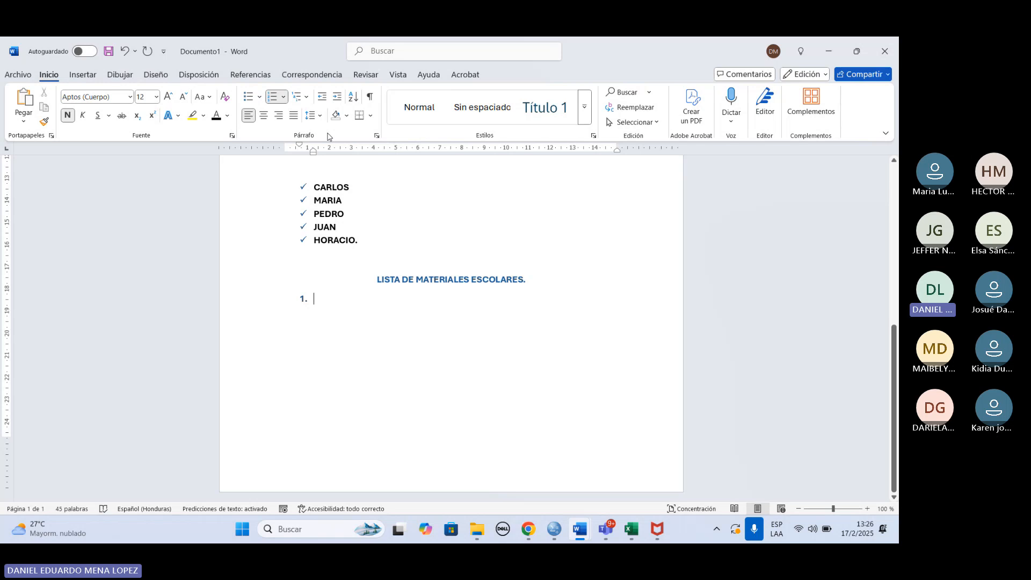
Step: Enter "CUADERNOS" in black text as the first item of the numbered list
type("CUADE")
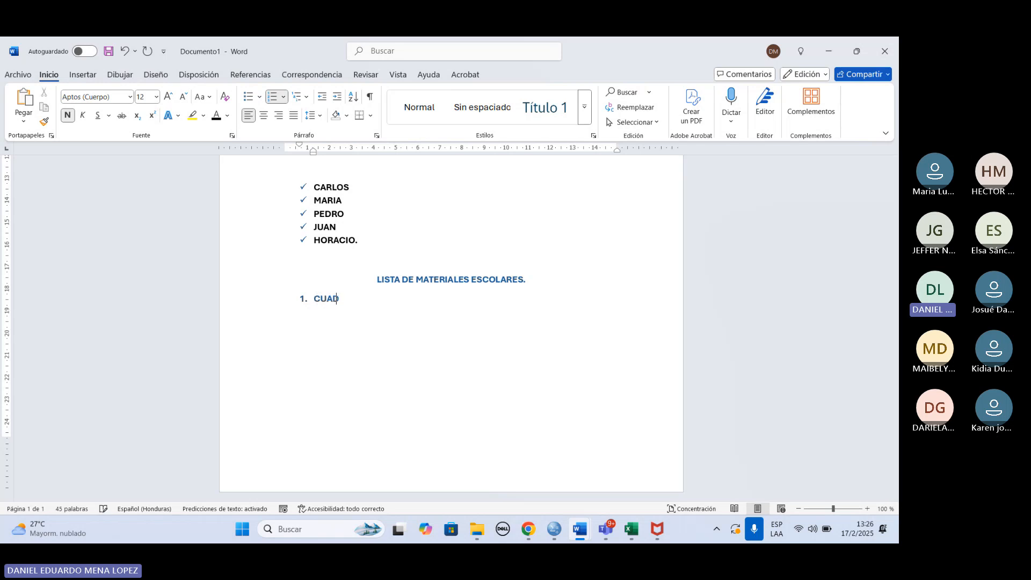
key("BackSpace")
key("BackSpace")
key("BackSpace")
key("BackSpace")
key("BackSpace")
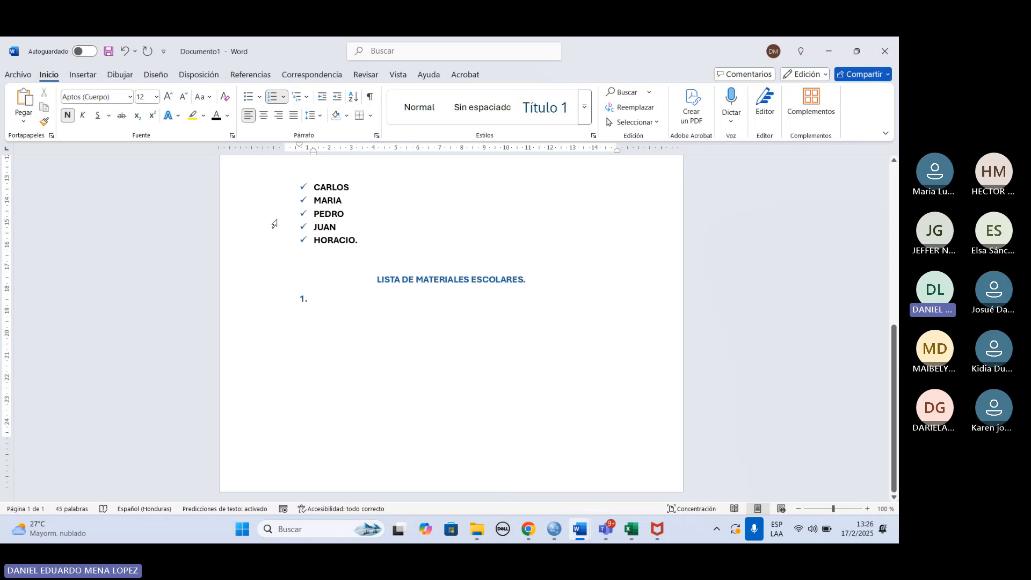
type("C")
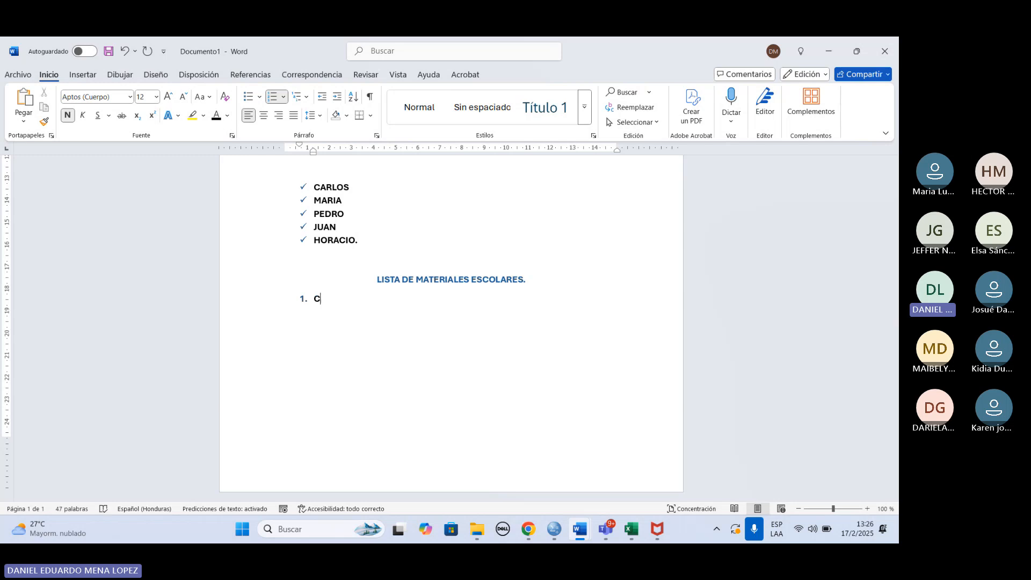
type("UADERNOS")
key("Return")
Step: Add "LAPICES" and "GRAPADORAS" as the second and third numbered items
type("LAPIZES")
key("BackSpace")
key("BackSpace")
key("BackSpace")
type("CES")
key("Return")
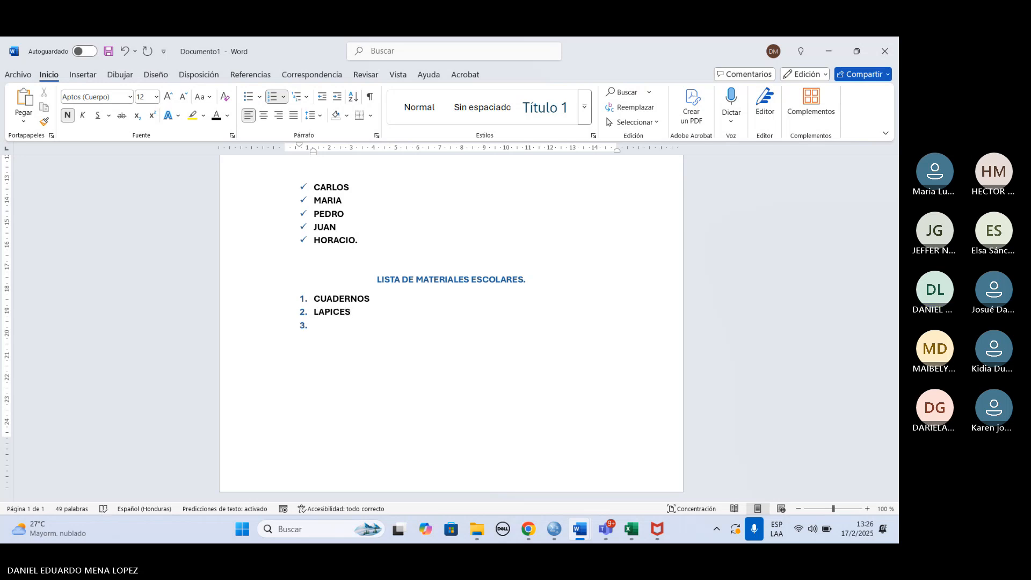
type("GRA")
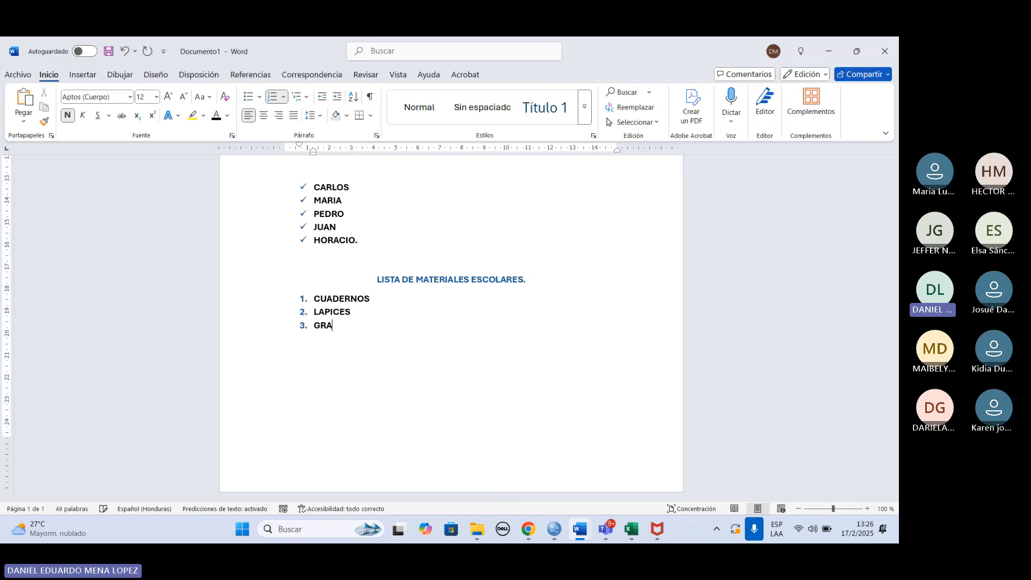
type("PADORAS")
key("Return")
Step: Add "LIBRETAS" and "BORRADORES." as the fourth and fifth items of the school materials list
type("LIB")
key("BackSpace")
type("BRETAS")
key("Return")
type("BORRADO")
key("BackSpace")
type("O")
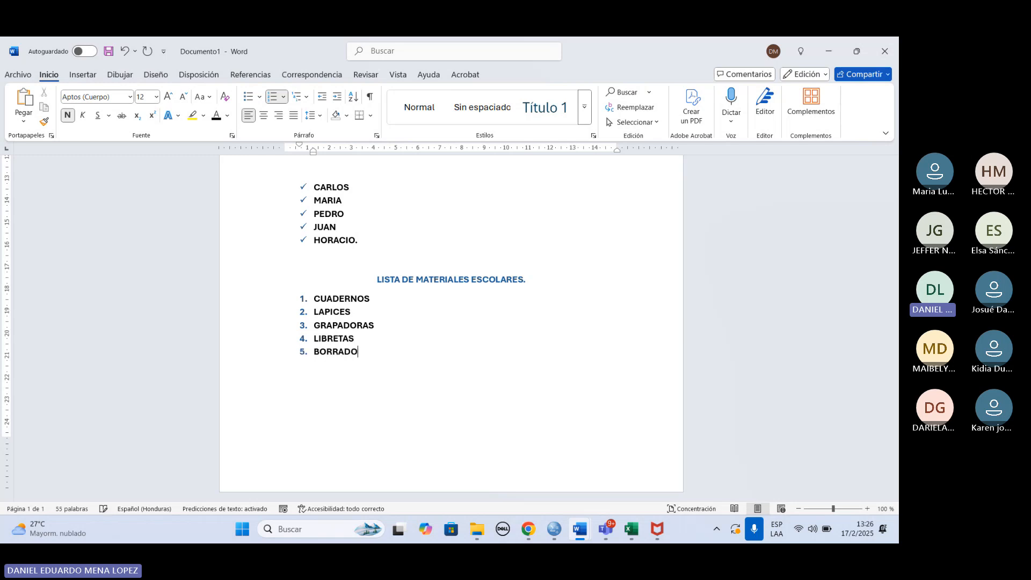
type("RES.")
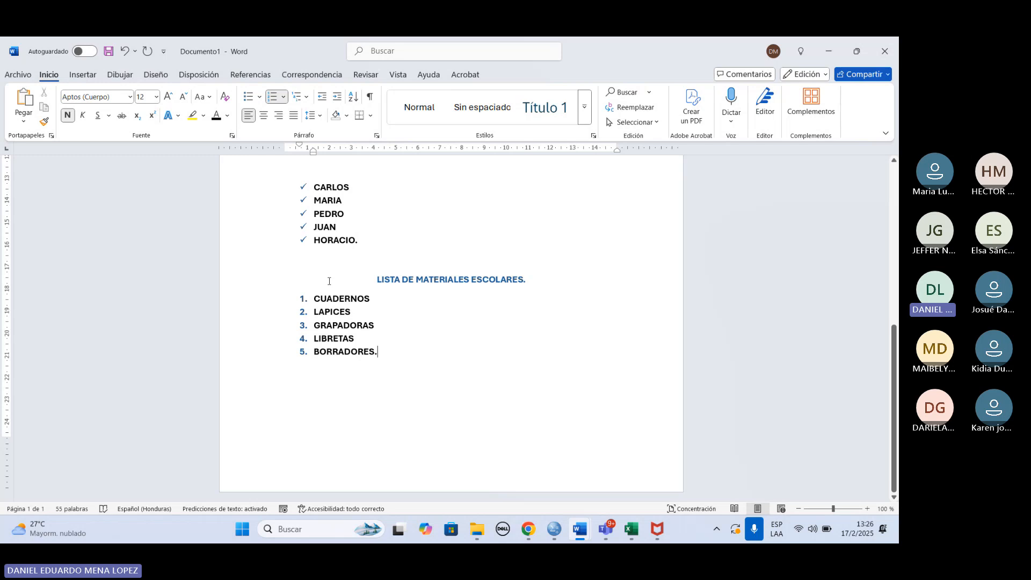
Step: Examine the available numbering formats and review the document's lists from the title down to the school materials
scroll(451, 366, "up", 1)
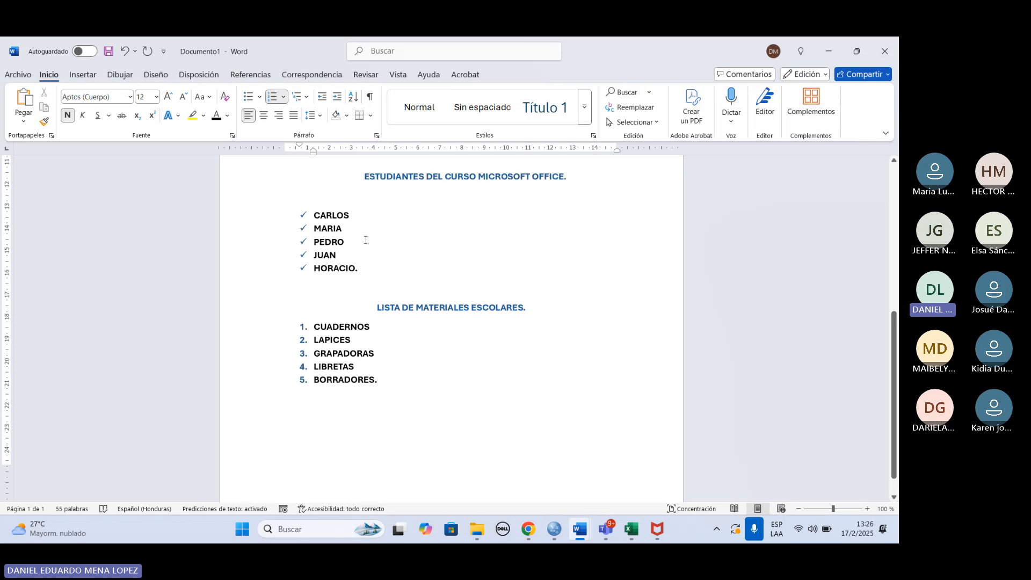
left_click(283, 97)
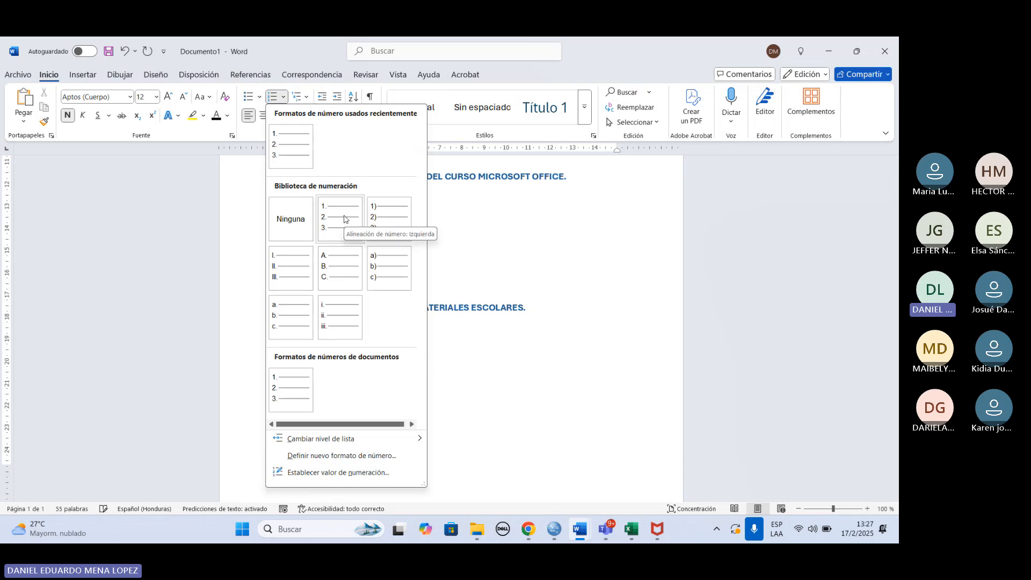
left_click(492, 388)
scroll(478, 386, "up", 3)
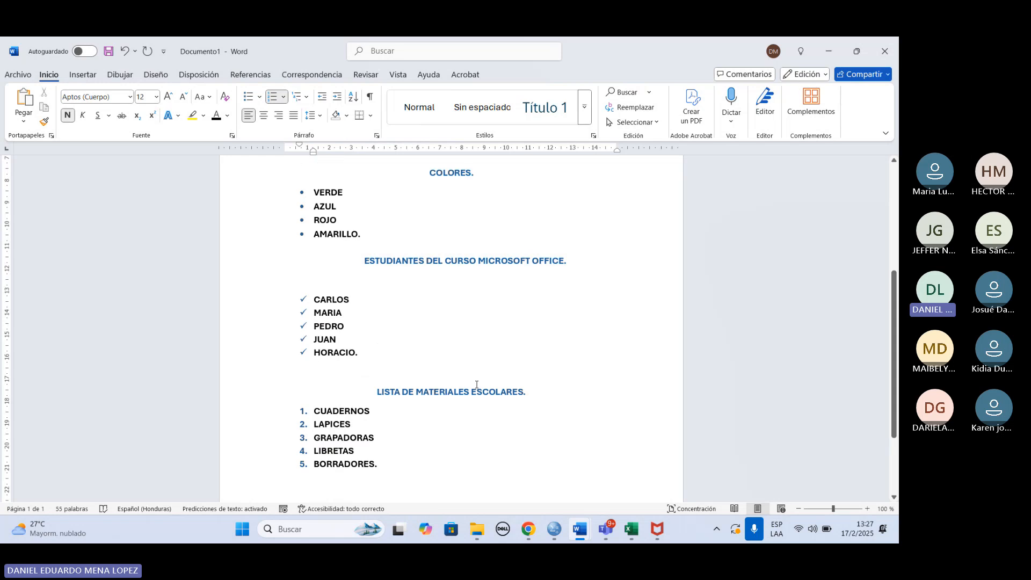
scroll(478, 382, "up", 5)
scroll(485, 380, "down", 3)
scroll(486, 365, "up", 3)
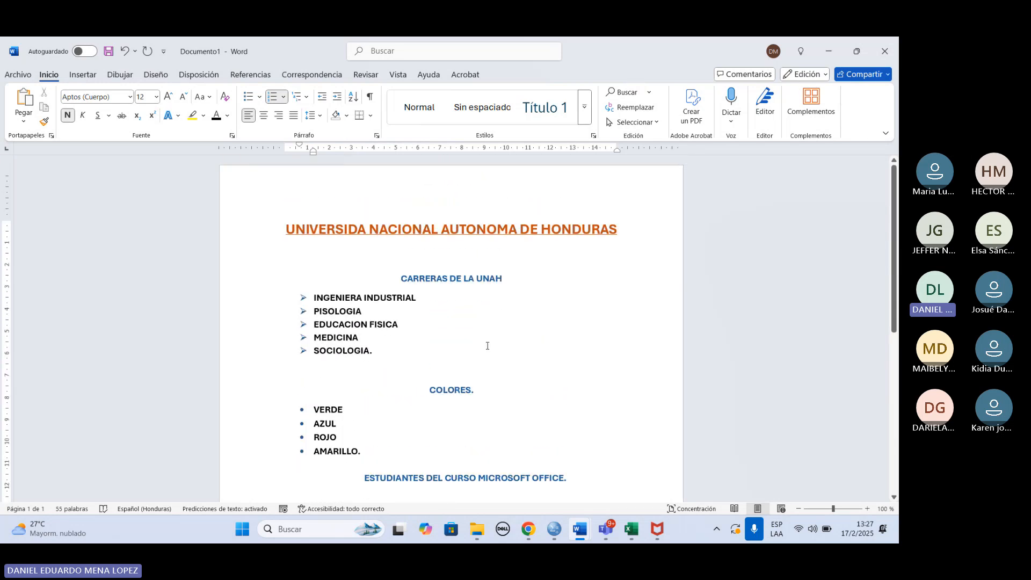
scroll(325, 310, "down", 2)
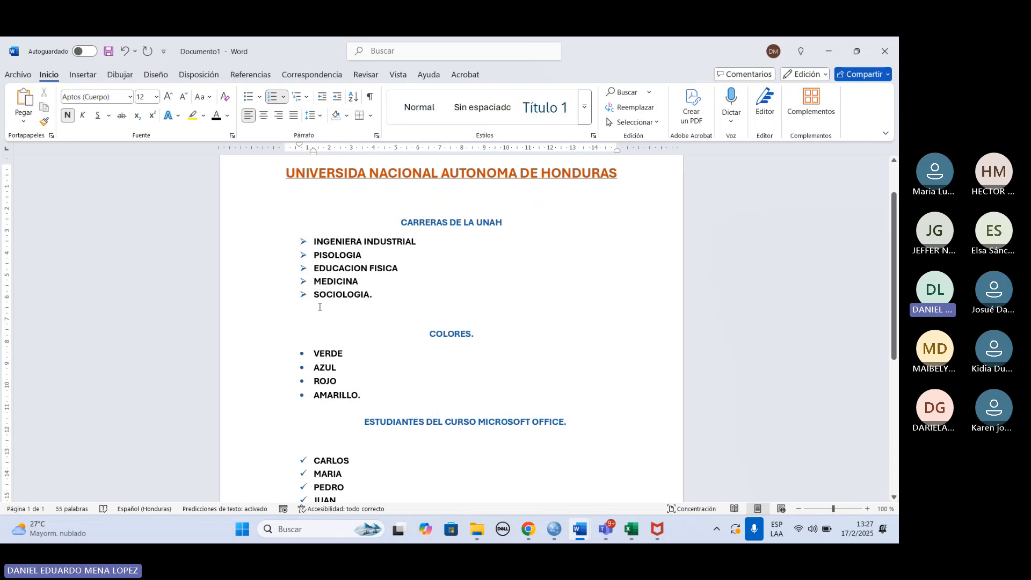
scroll(369, 415, "down", 8)
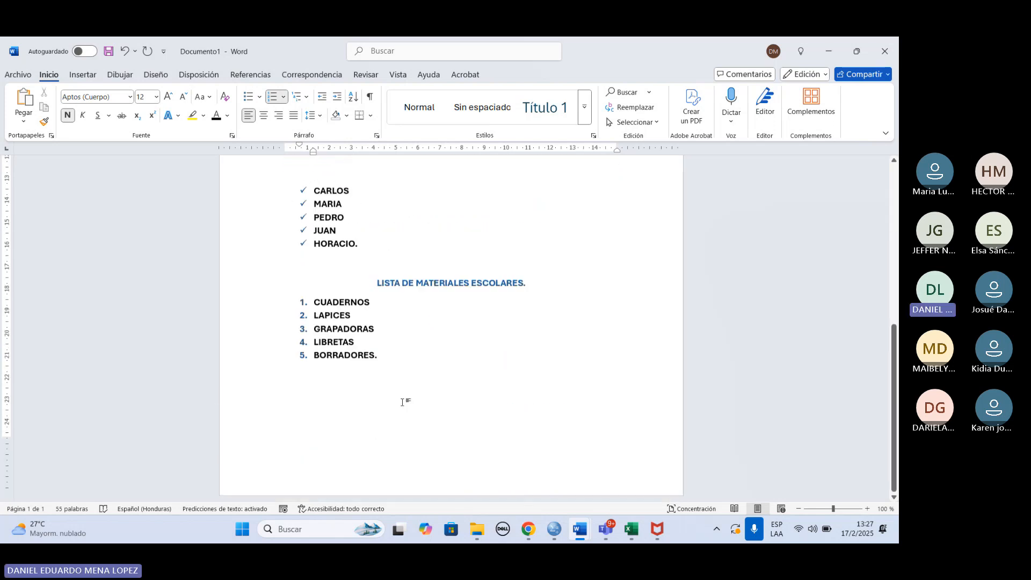
Step: Review the lists above, end the numbered list after "BORRADORES." and add blank lines down to a second page
scroll(402, 402, "up", 3)
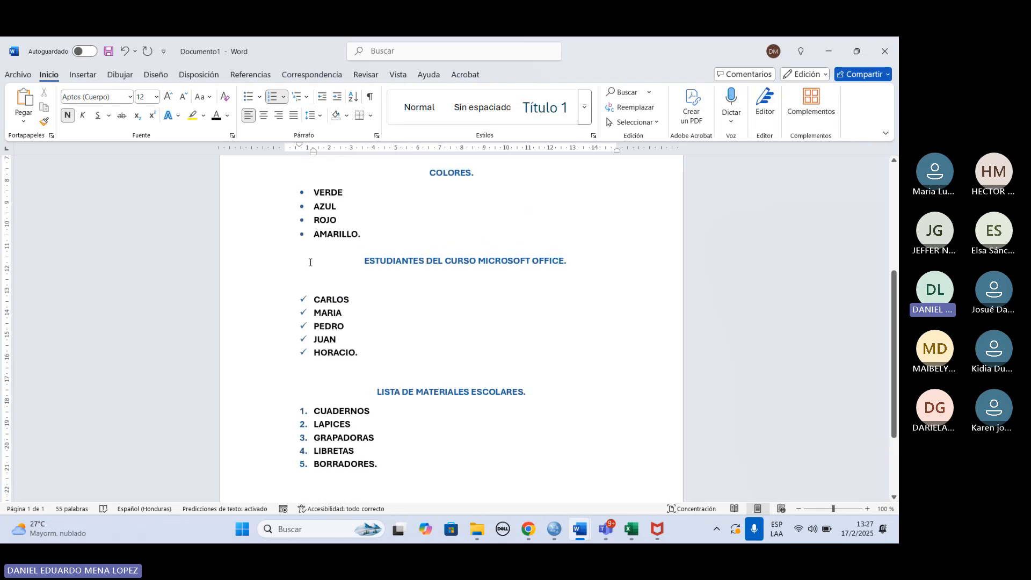
scroll(311, 262, "up", 3)
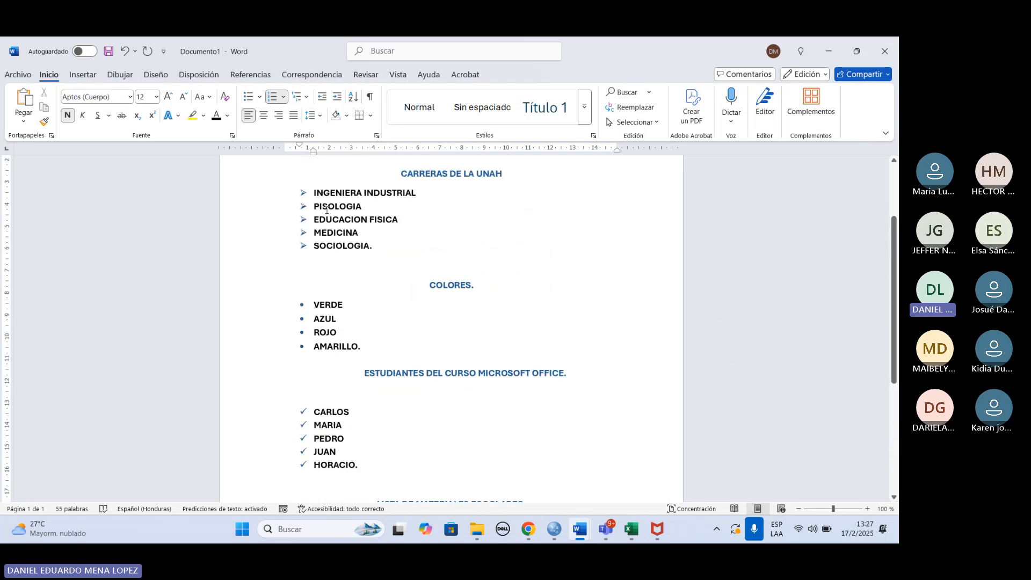
scroll(340, 234, "down", 6)
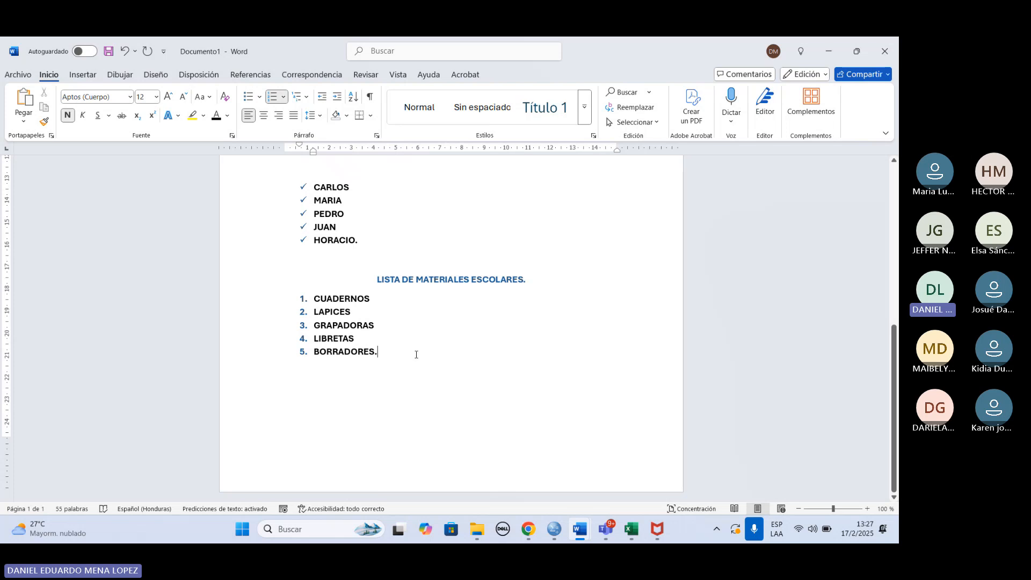
key("Return")
key("Return")
key("Return")
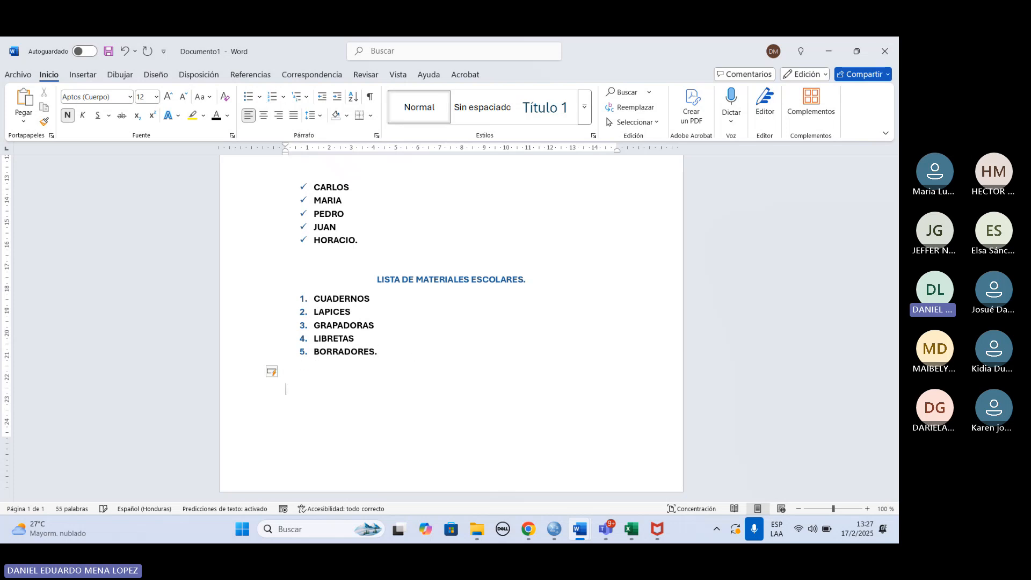
key("Return")
key("Return")
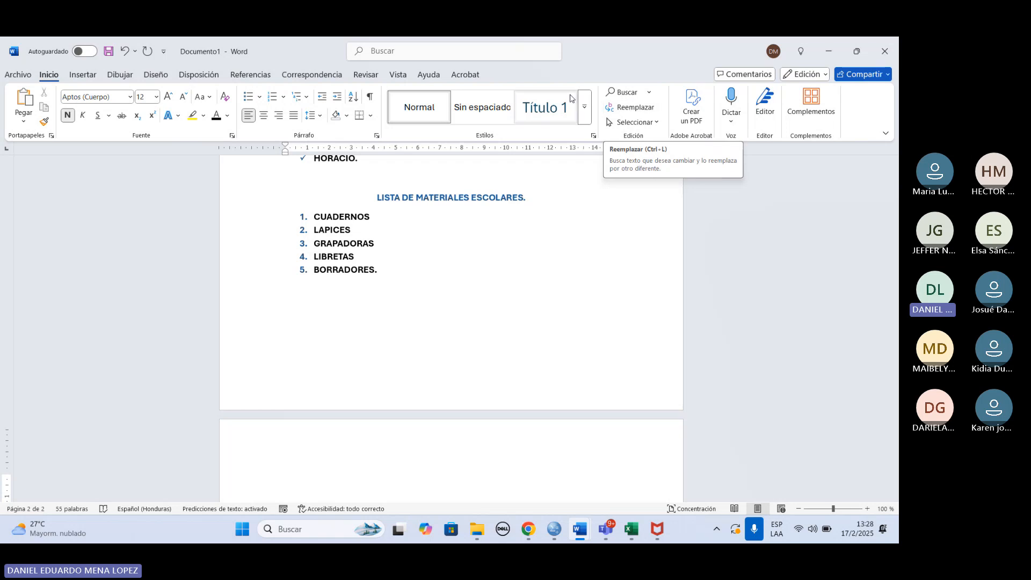
Step: Search the document for "CUADERNOS" and close the search results
left_click(619, 92)
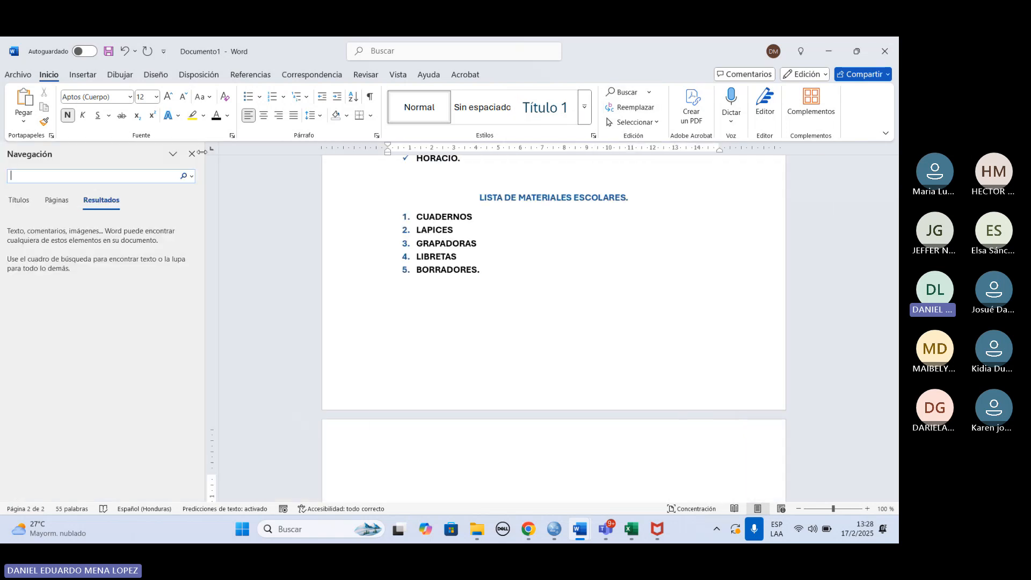
left_click(109, 177)
type("CUADERNPS")
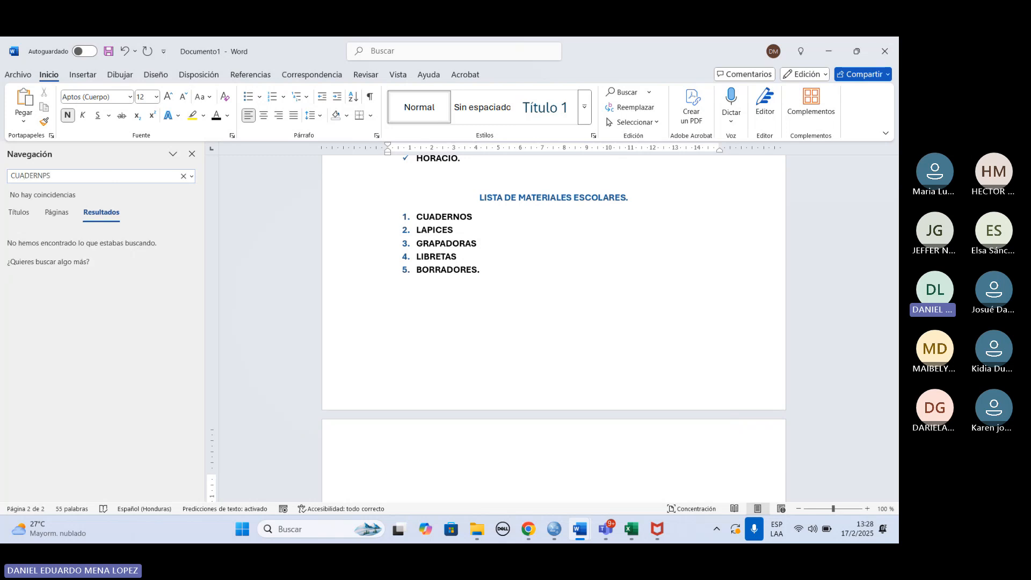
key("BackSpace")
key("BackSpace")
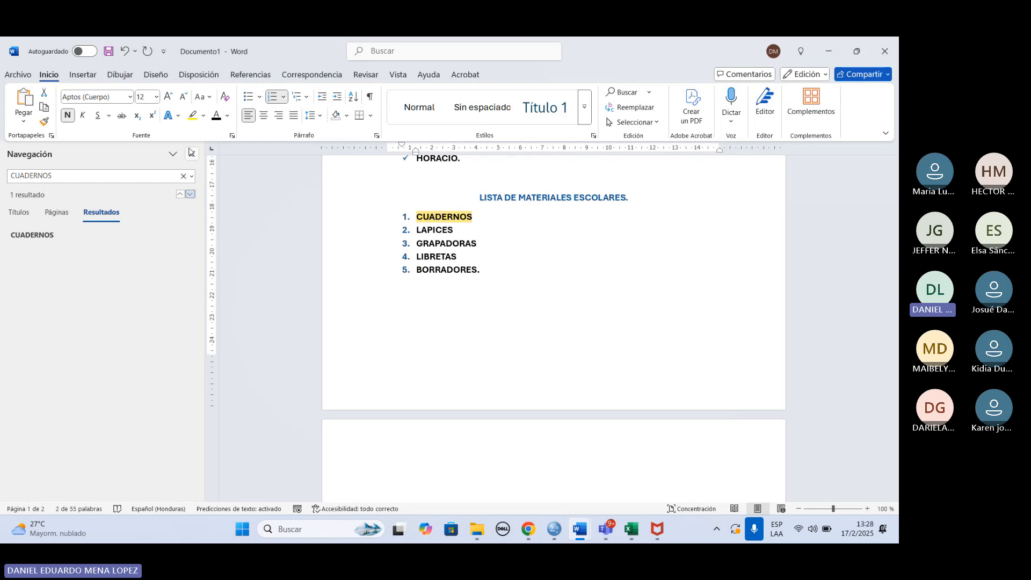
left_click(192, 154)
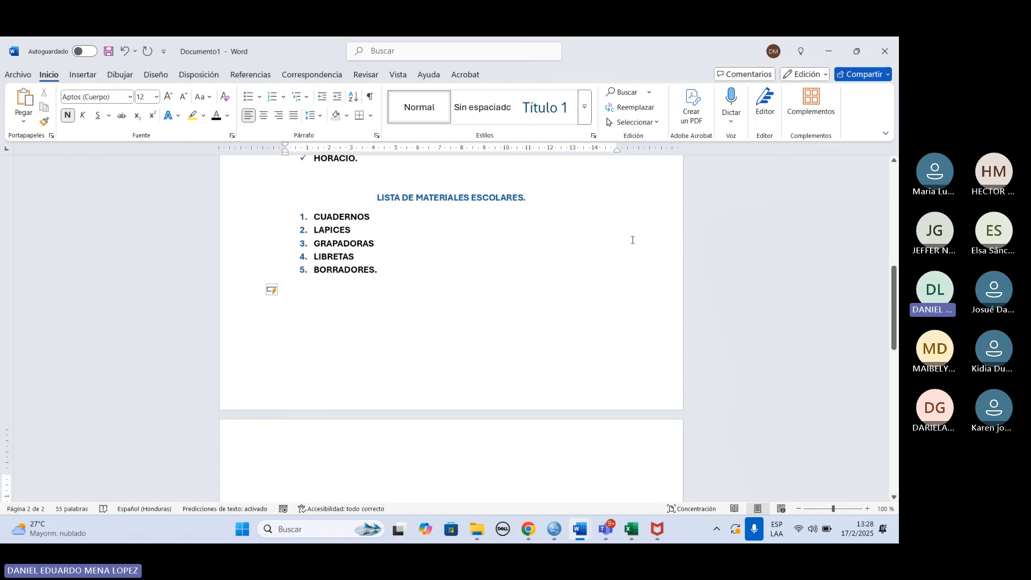
Step: Start a find-and-replace with its dialog moved below the numbered list, and enter "CUADERNOS" as the term to find
left_click(648, 114)
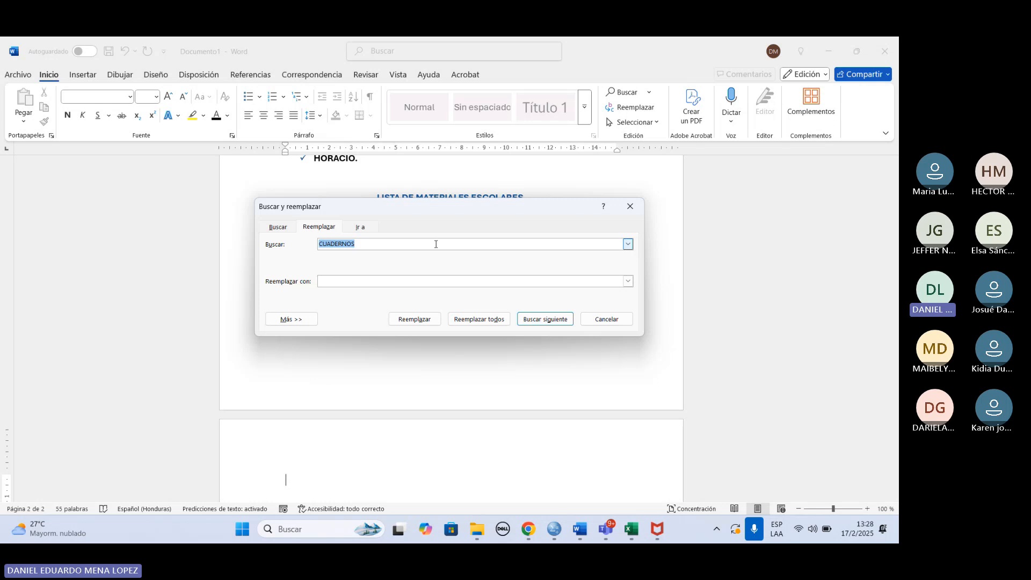
left_click_drag(446, 207, 461, 310)
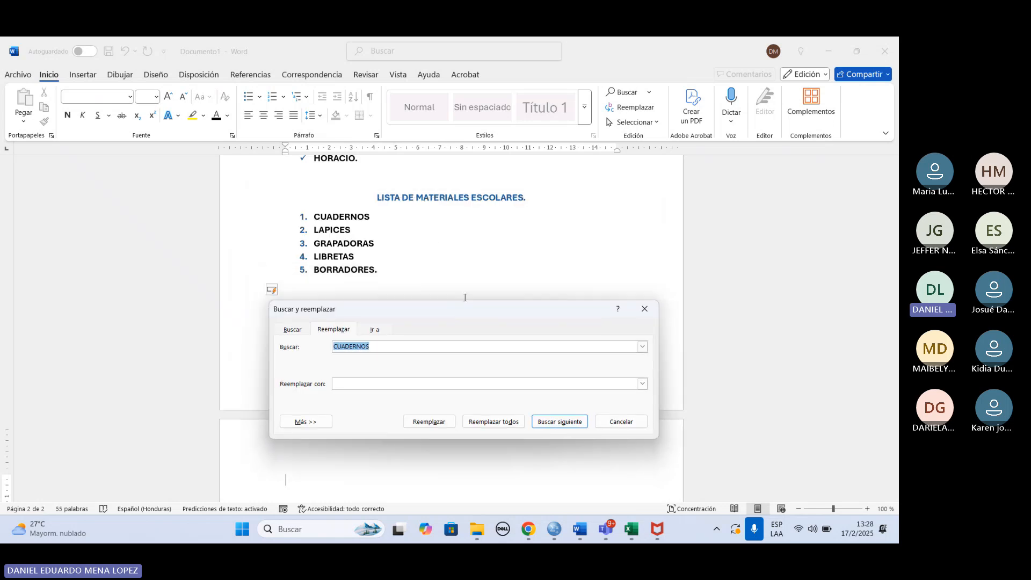
left_click(644, 308)
left_click(633, 110)
left_click(506, 346)
key("BackSpace")
key("BackSpace")
key("BackSpace")
key("BackSpace")
key("BackSpace")
key("BackSpace")
key("BackSpace")
key("BackSpace")
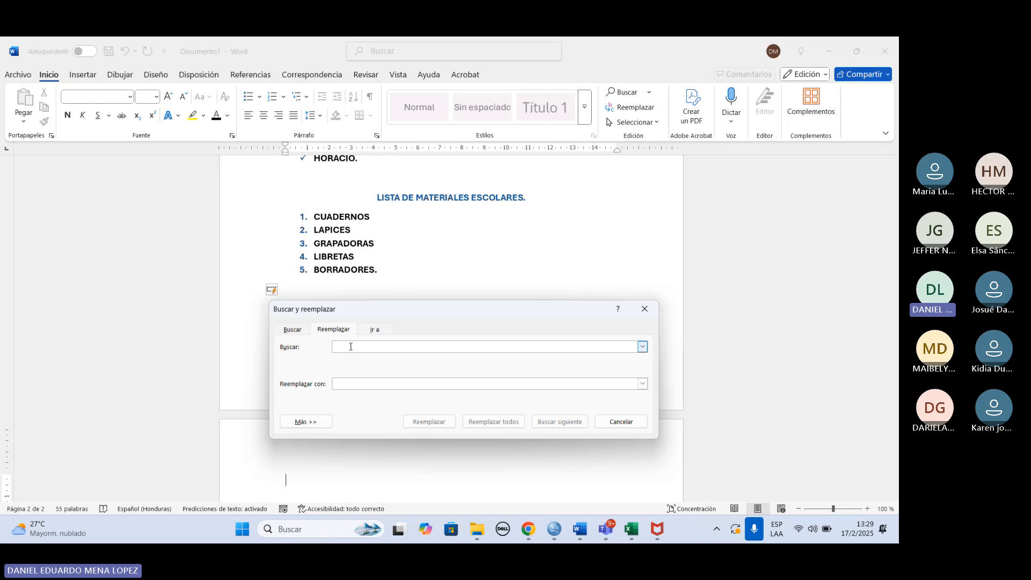
type("CUADERNOS")
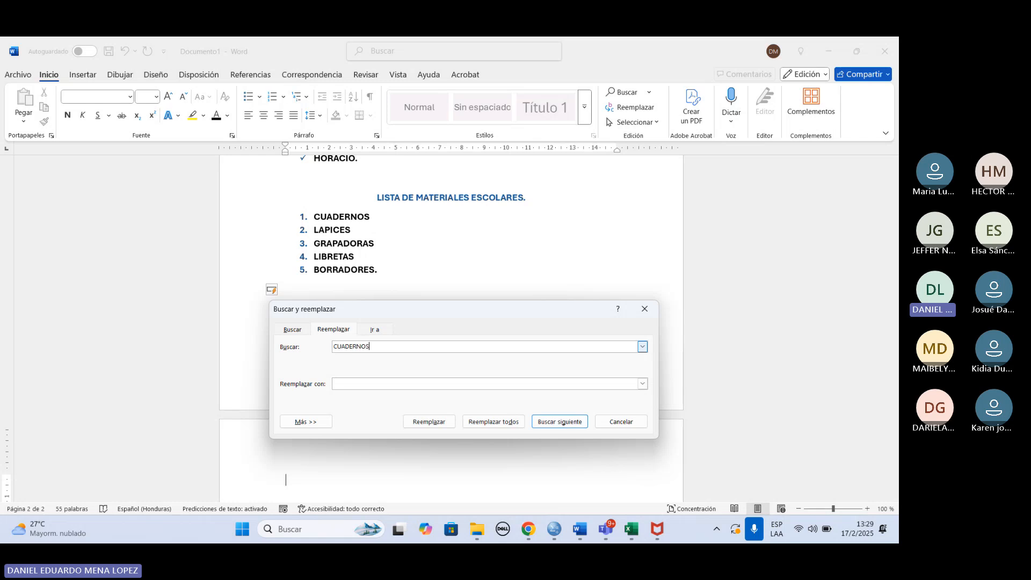
Step: Replace all occurrences of "CUADERNOS" with "LIBROS"
left_click(384, 386)
type("LIBROS")
left_click(490, 422)
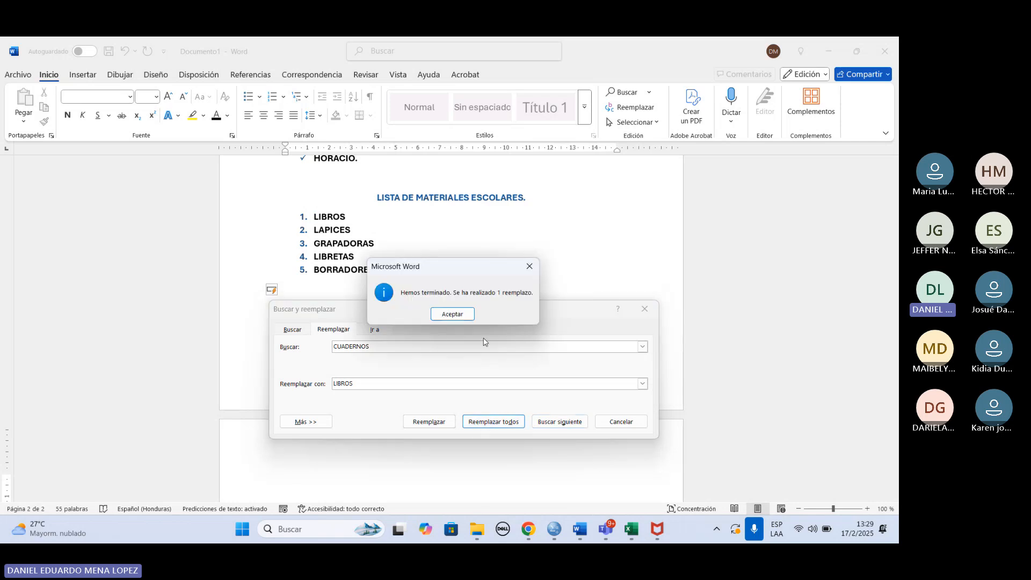
left_click(453, 314)
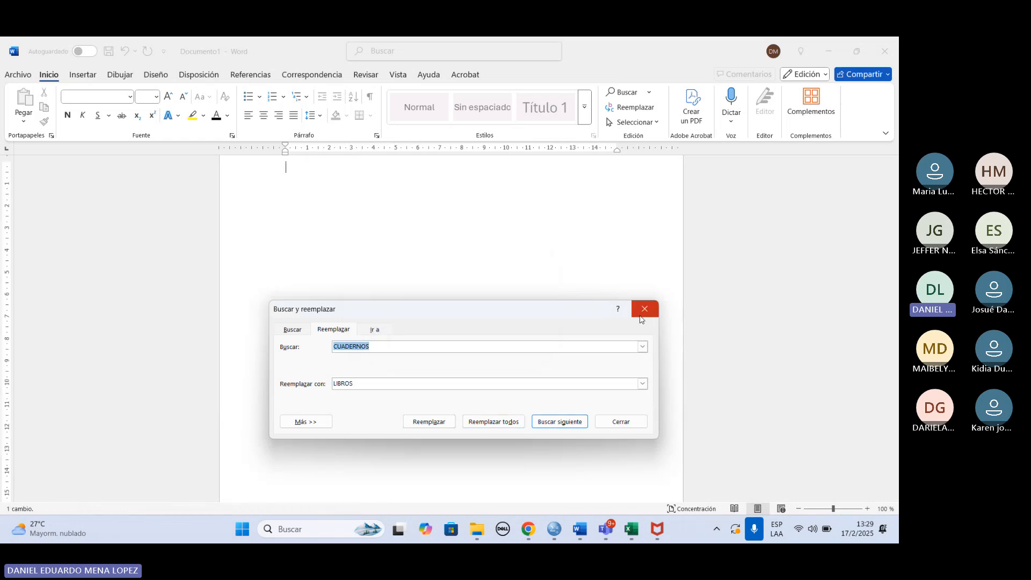
Step: Try a yellow highlight on "LIBROS" in the numbered list and undo it
scroll(362, 353, "up", 10)
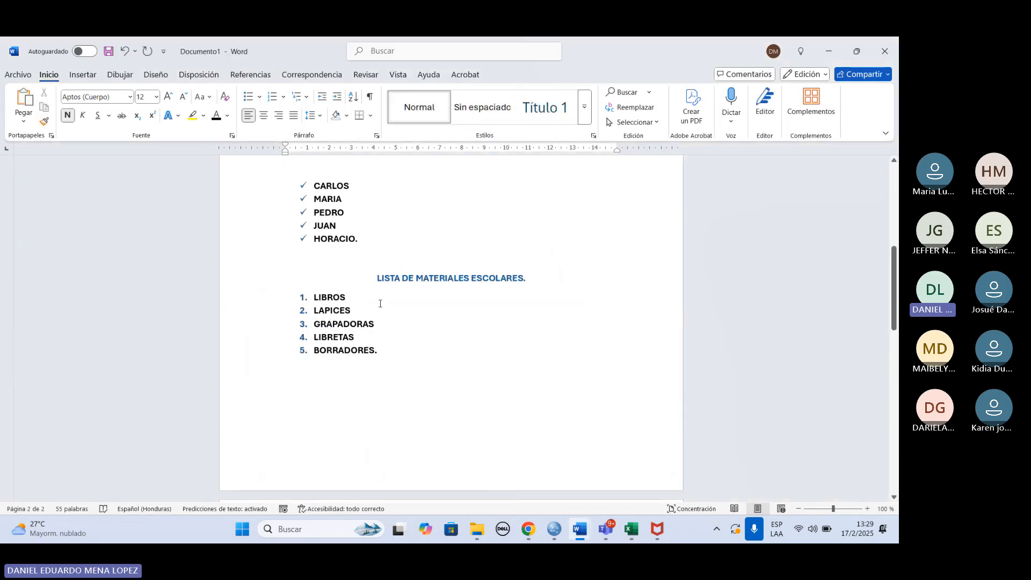
left_click_drag(365, 295, 312, 297)
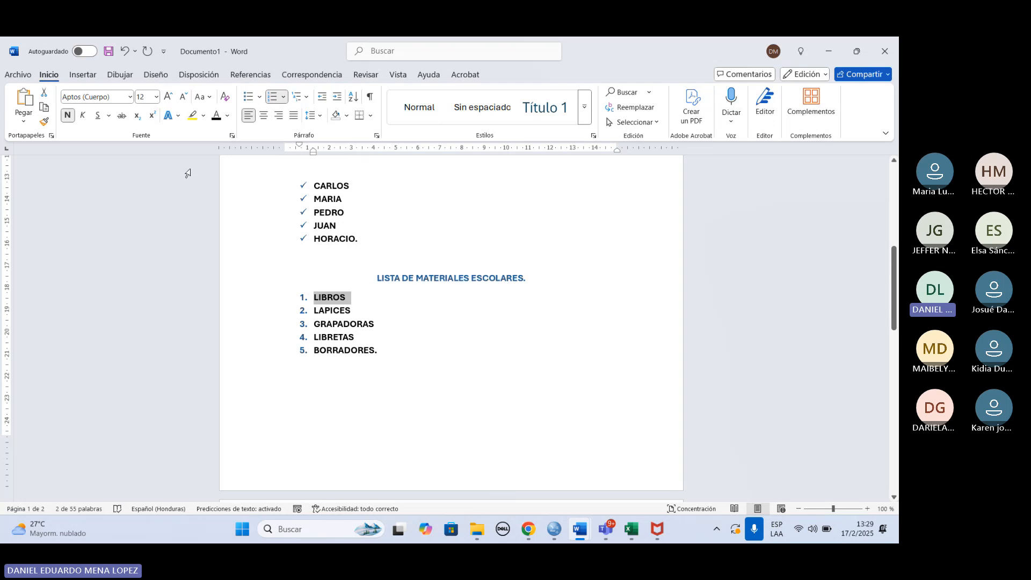
left_click(192, 117)
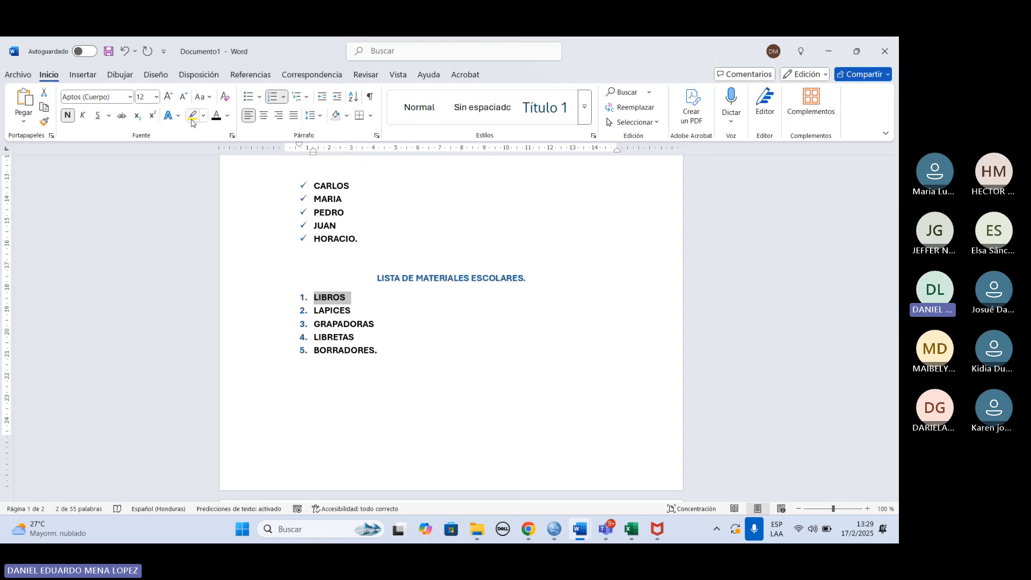
left_click(366, 391)
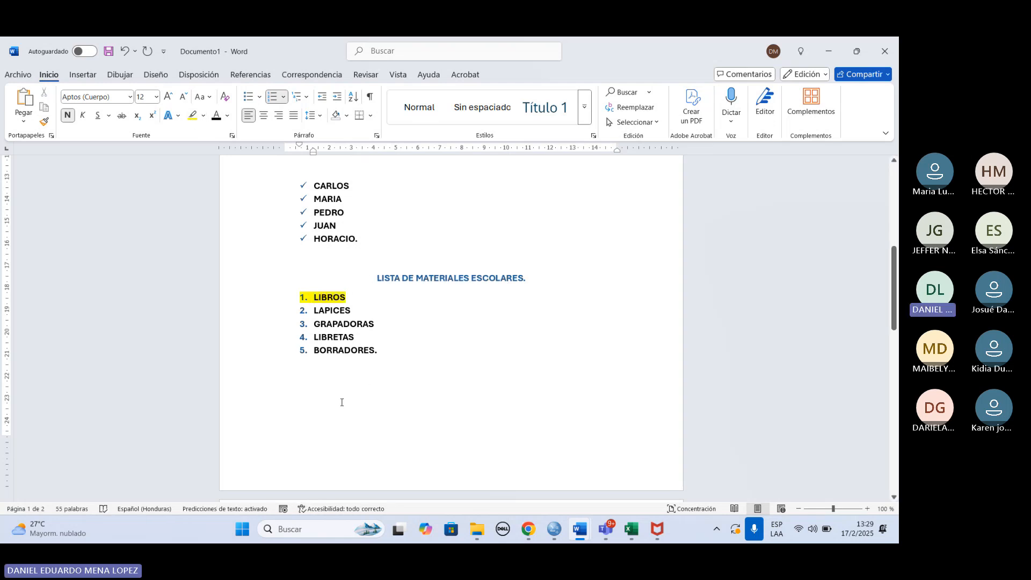
left_click(196, 113)
left_click(124, 51)
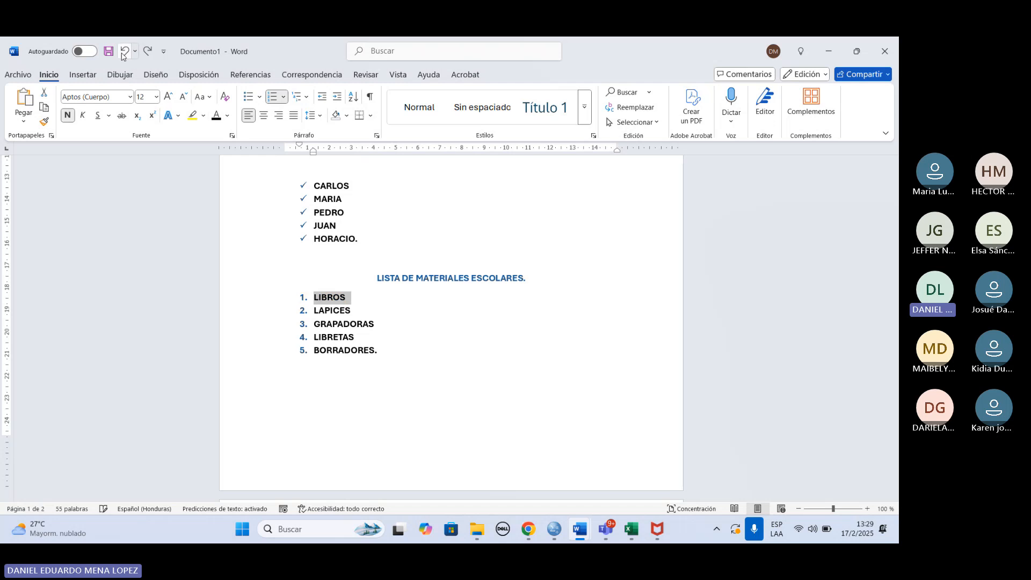
Step: Add the centered heading "INGRESA A FACEBOOK." at the start of the second page, followed by an empty line
left_click(386, 393)
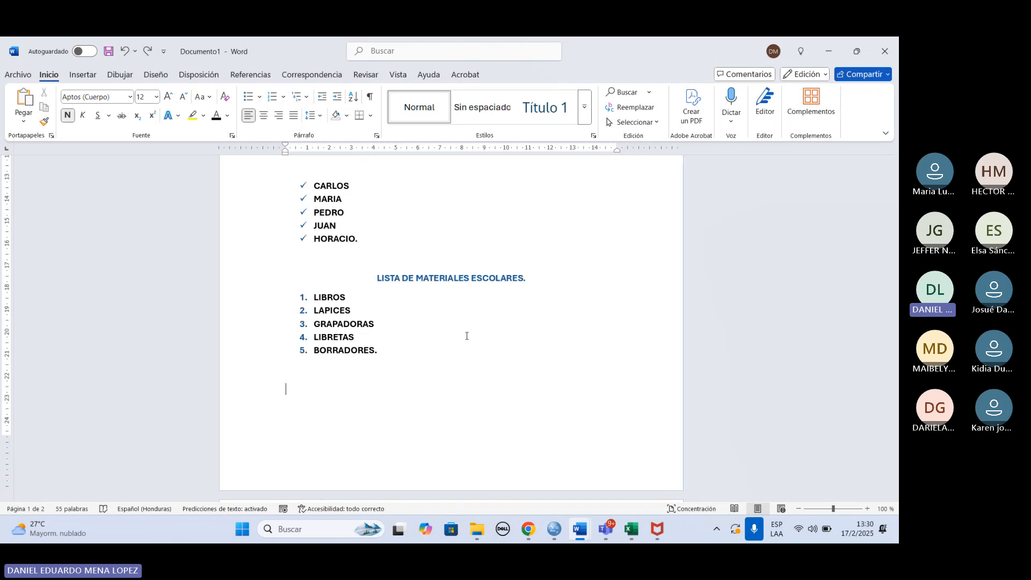
key("Return")
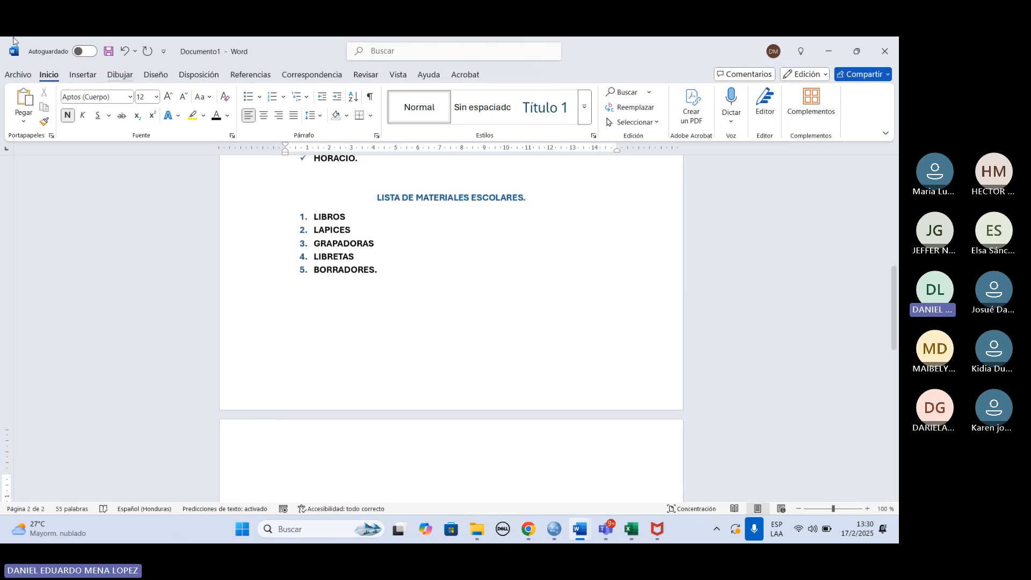
left_click(81, 74)
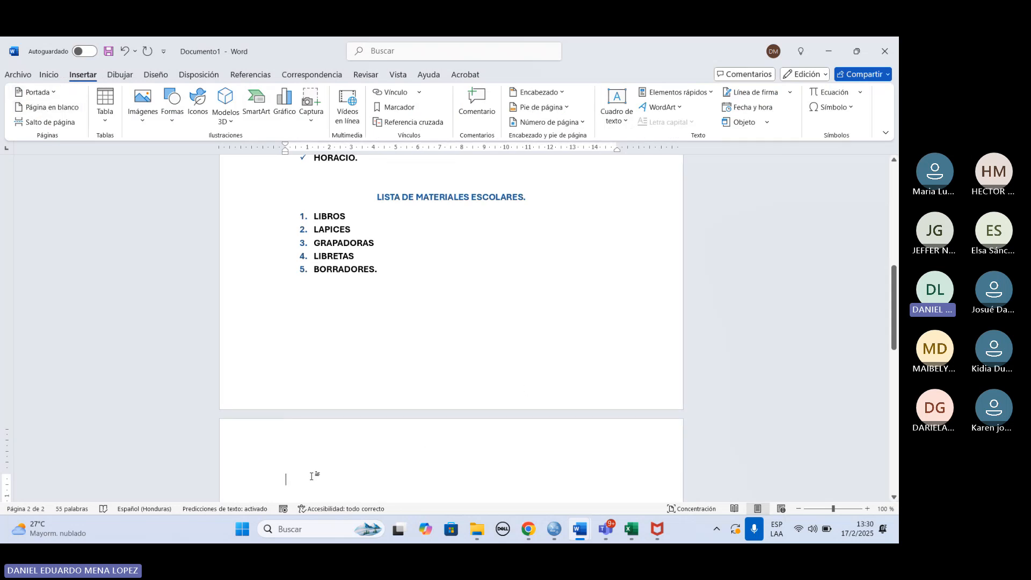
scroll(316, 410, "down", 3)
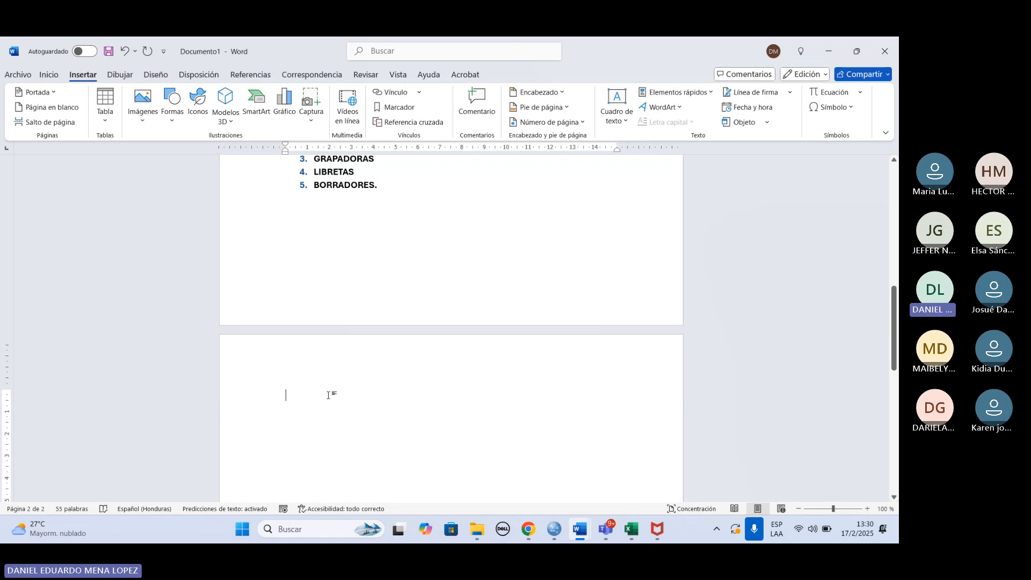
left_click(48, 74)
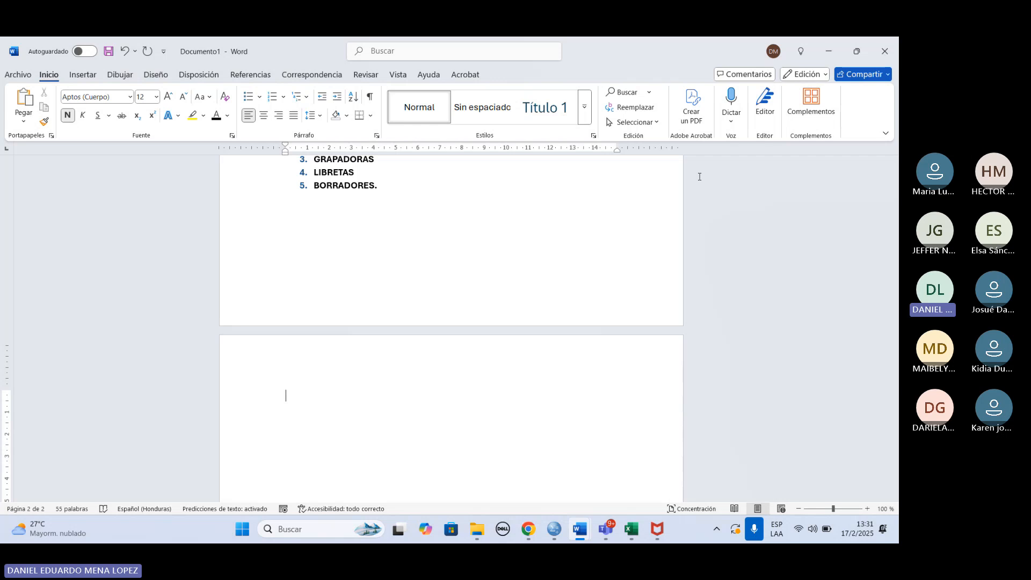
type("INGRESA A FACEBOOK")
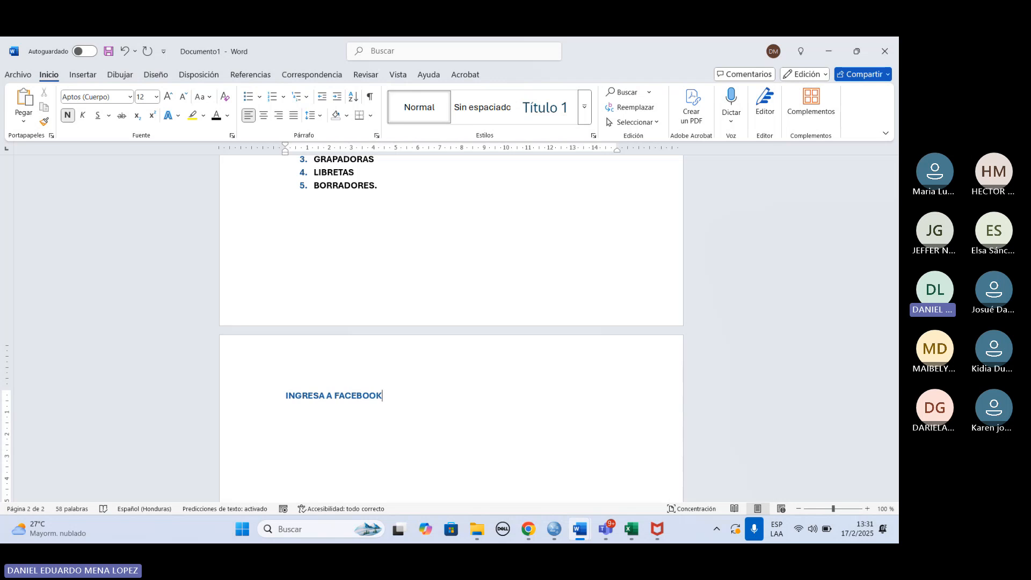
left_click(263, 115)
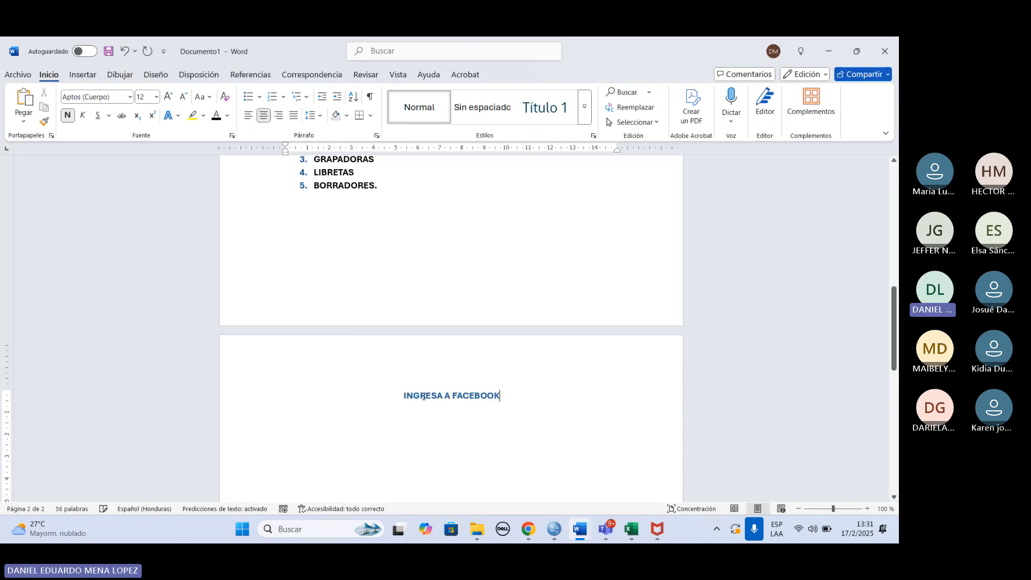
scroll(511, 395, "up", 3)
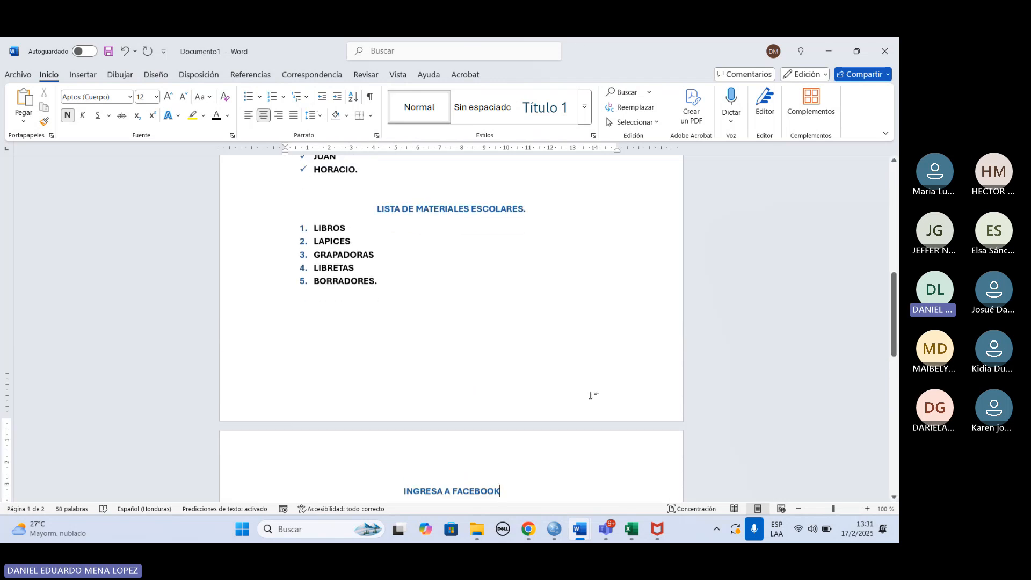
scroll(591, 409, "down", 4)
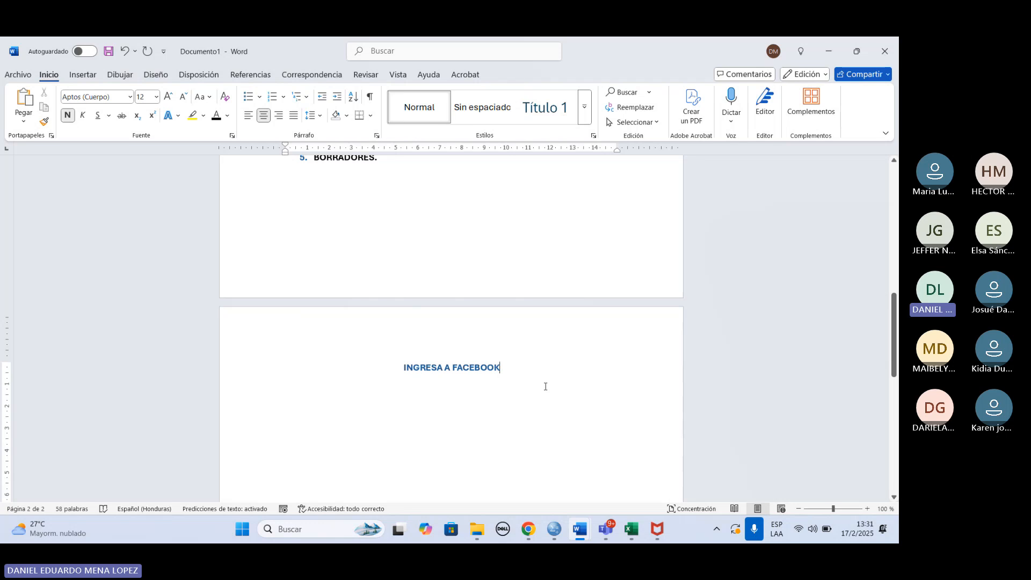
type(".")
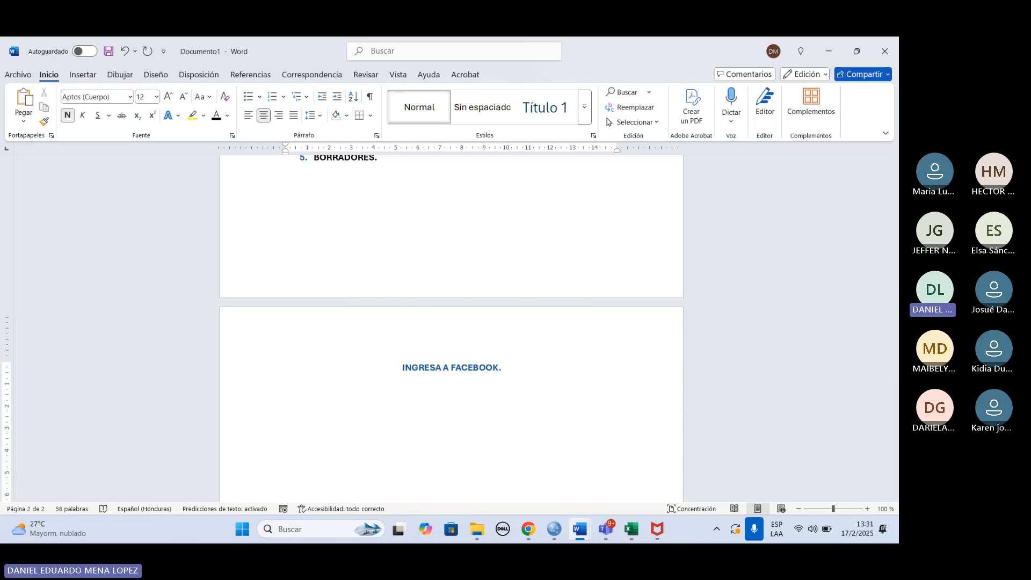
key("Return")
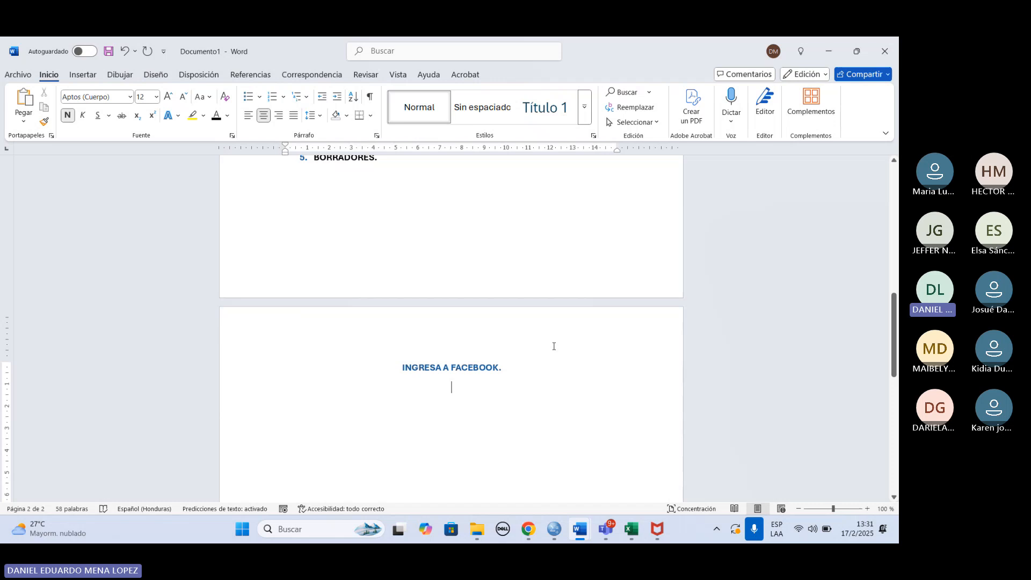
Step: Open the QR4Office add-in beside the document and activate its field for the URL or text to encode
left_click(811, 108)
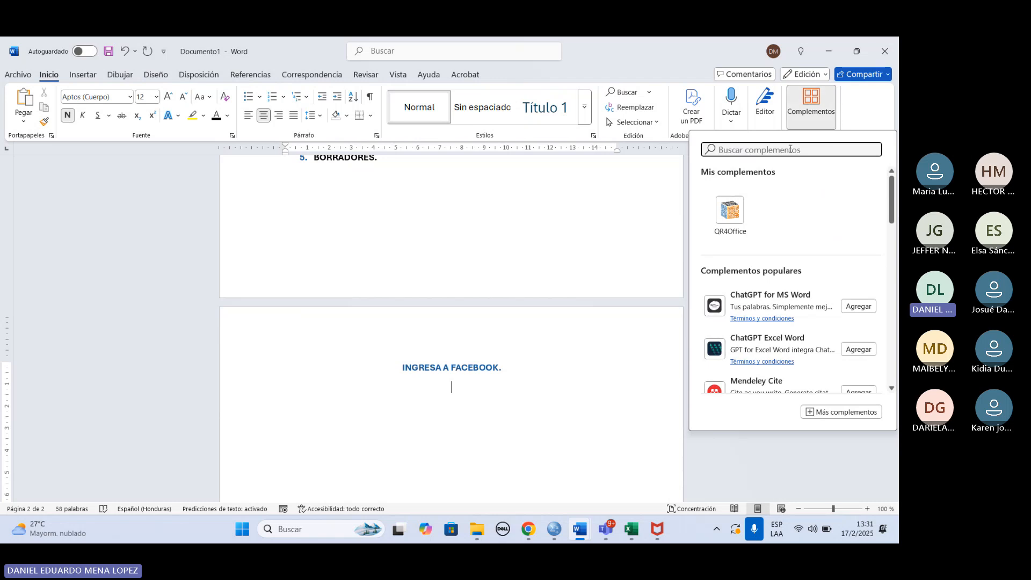
left_click(730, 212)
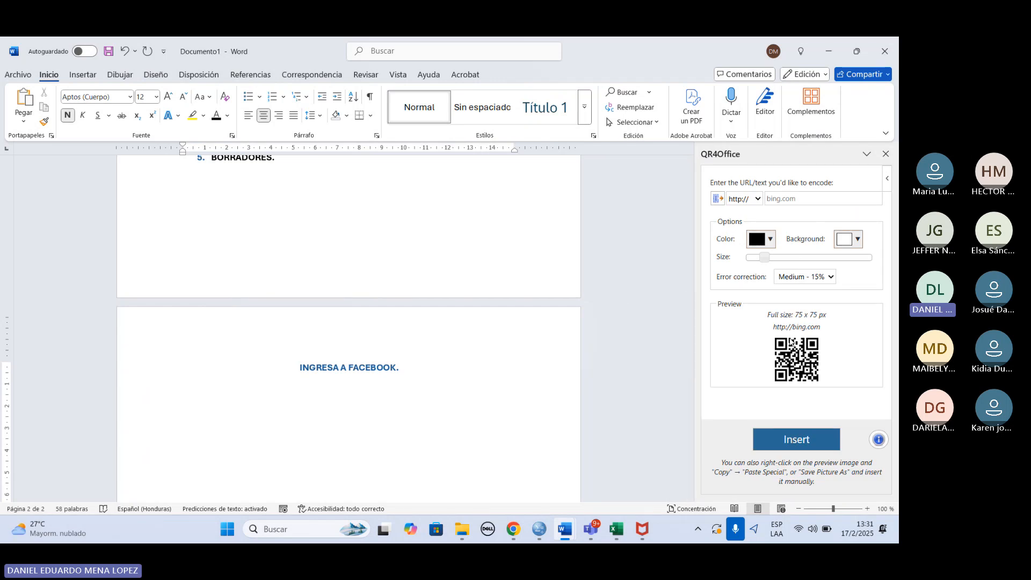
left_click(790, 200)
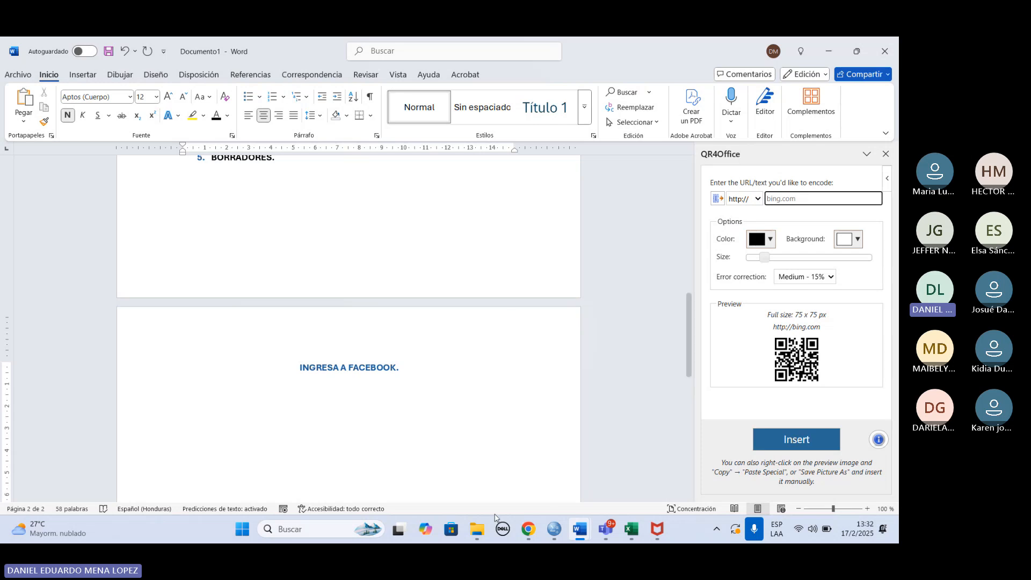
Step: Switch to Chrome and load the bookmarked YouTube site in the empty tab
mouse_move(539, 533)
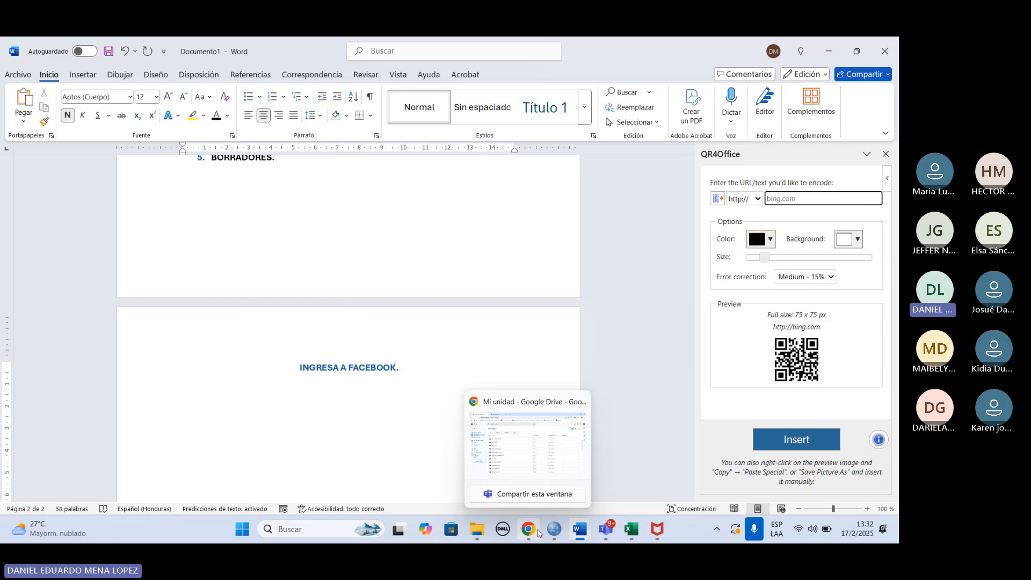
left_click(539, 532)
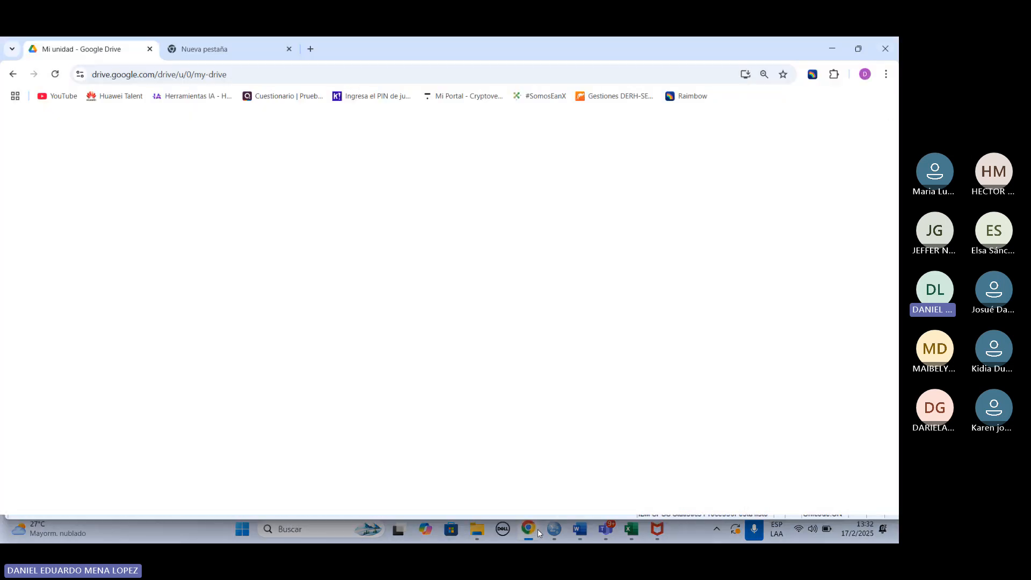
left_click(236, 48)
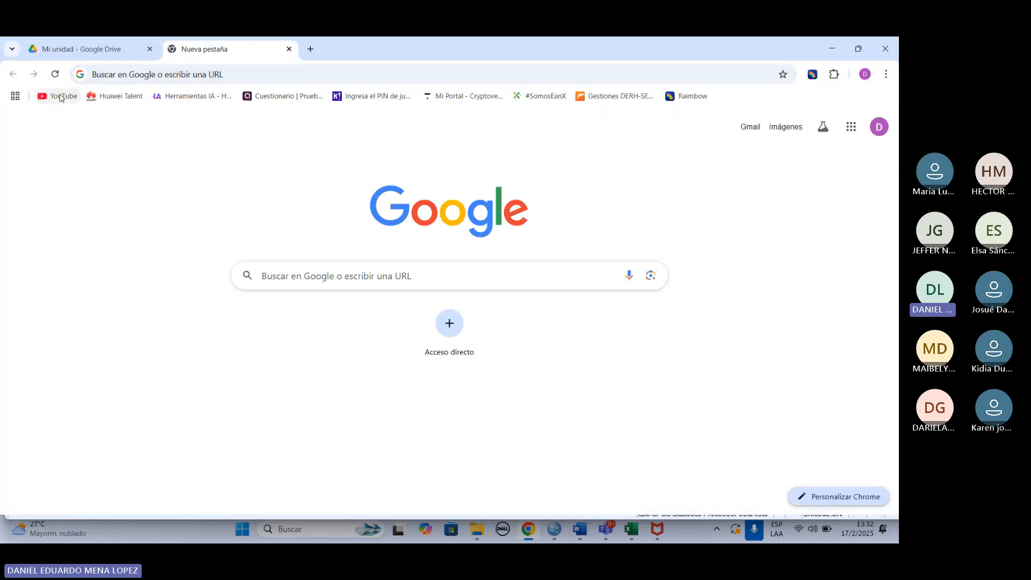
left_click(60, 98)
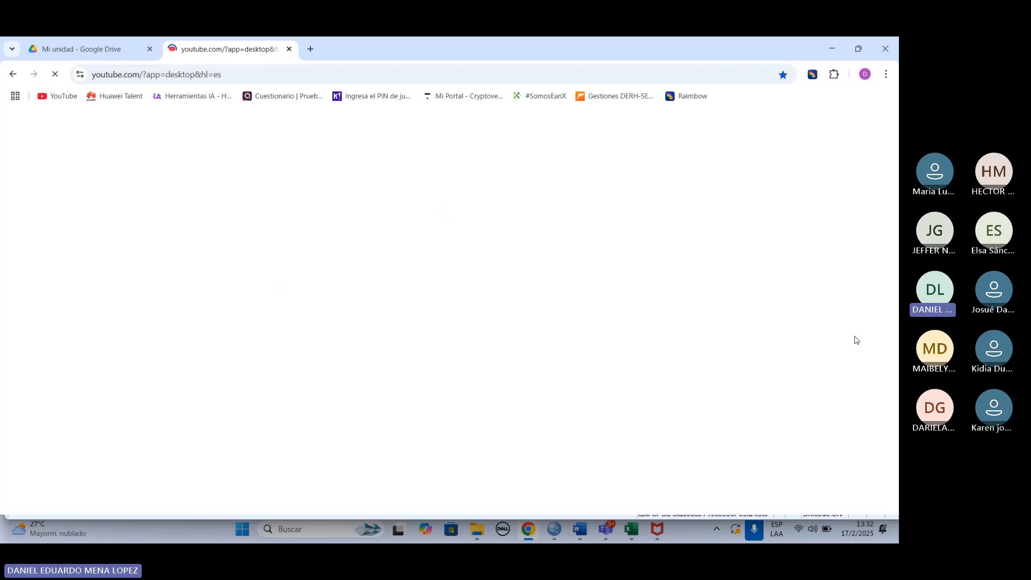
scroll(827, 333, "down", 1)
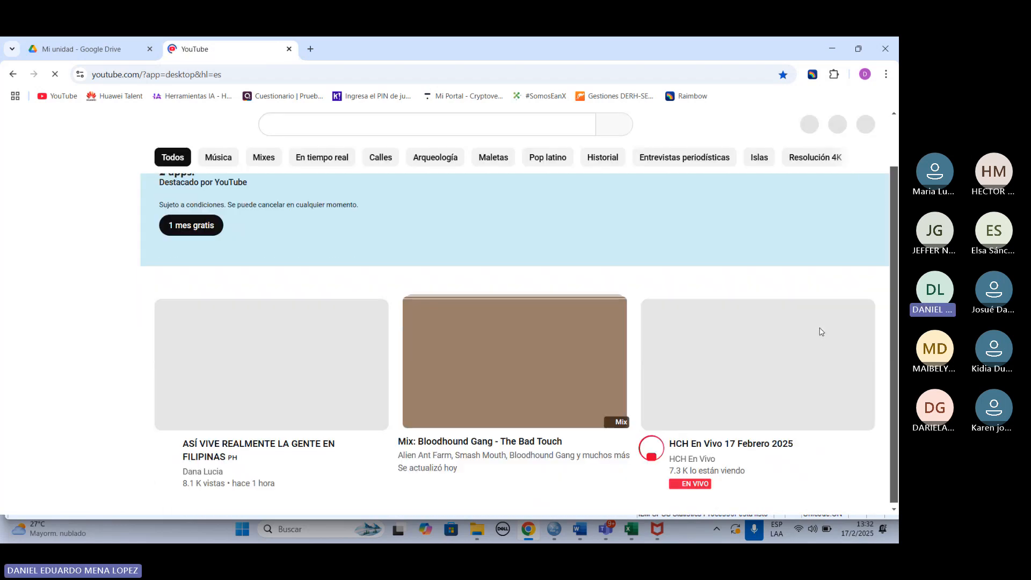
left_click(863, 125)
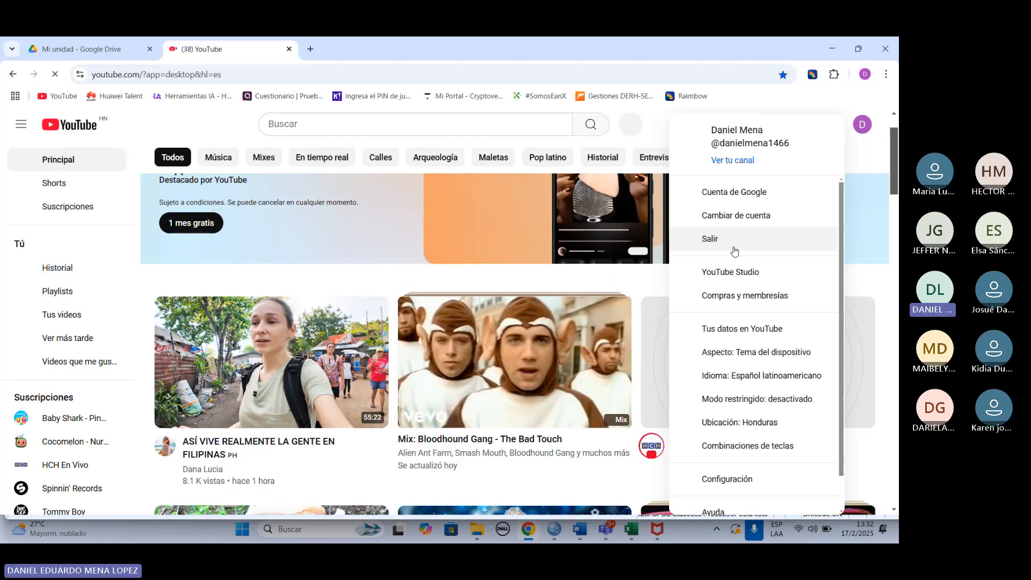
left_click(730, 195)
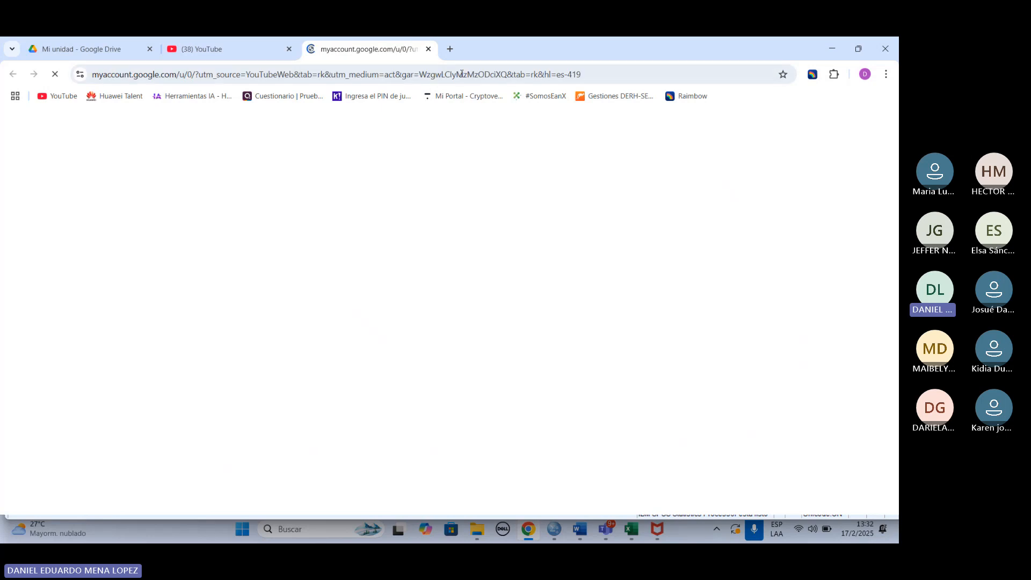
left_click(278, 48)
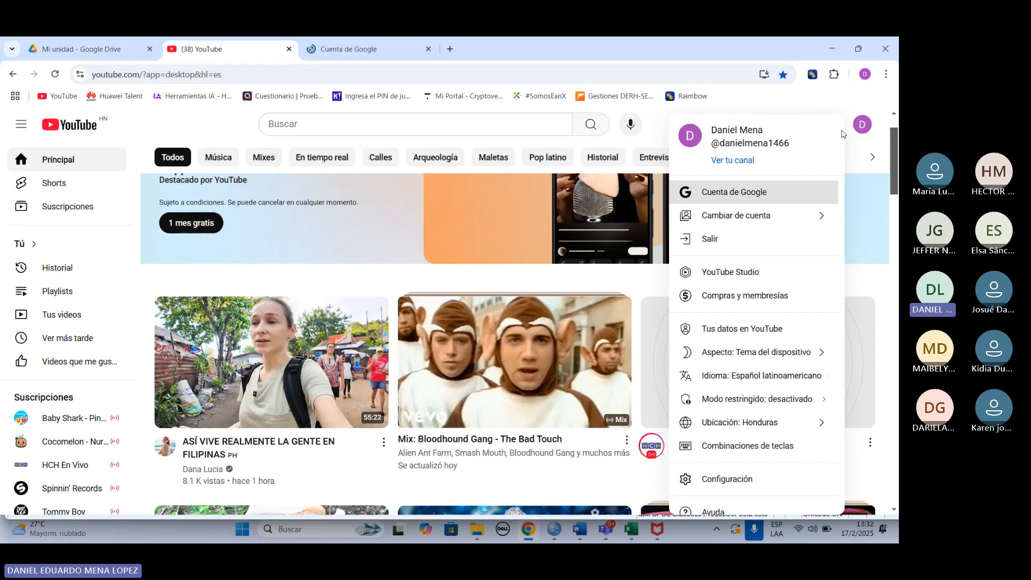
left_click(859, 127)
left_click(54, 269)
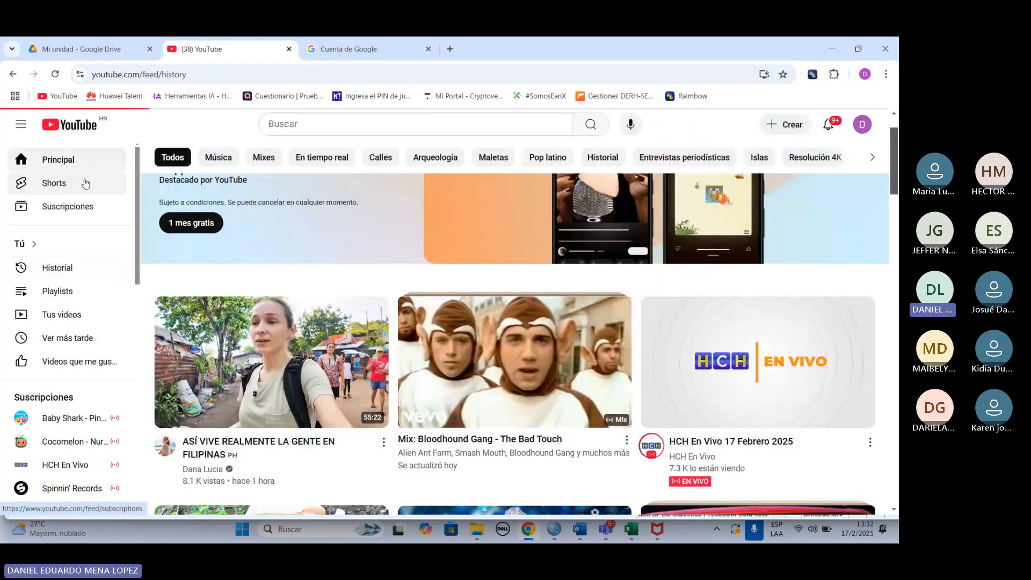
left_click(81, 184)
scroll(76, 333, "down", 5)
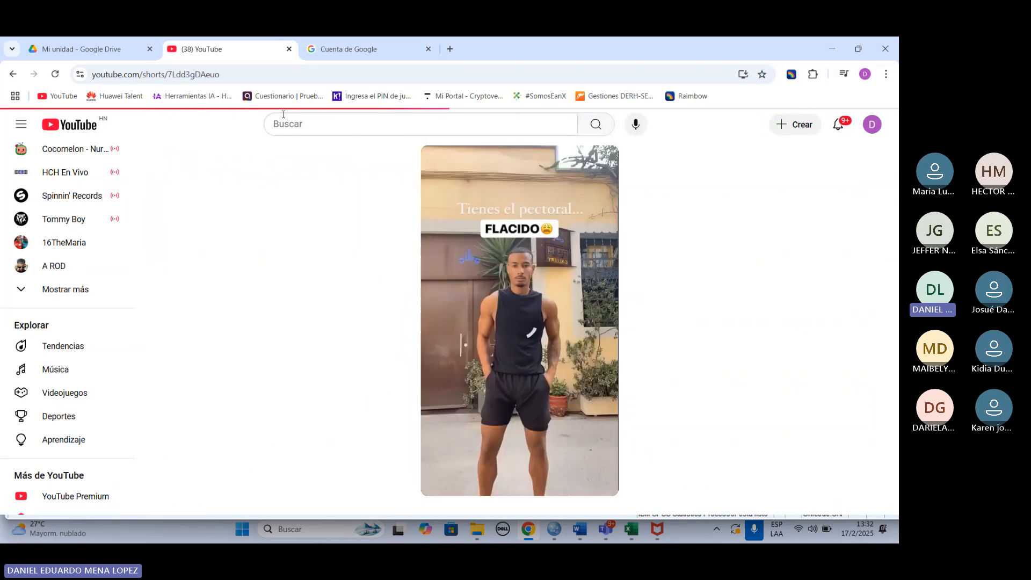
scroll(366, 177, "down", 2)
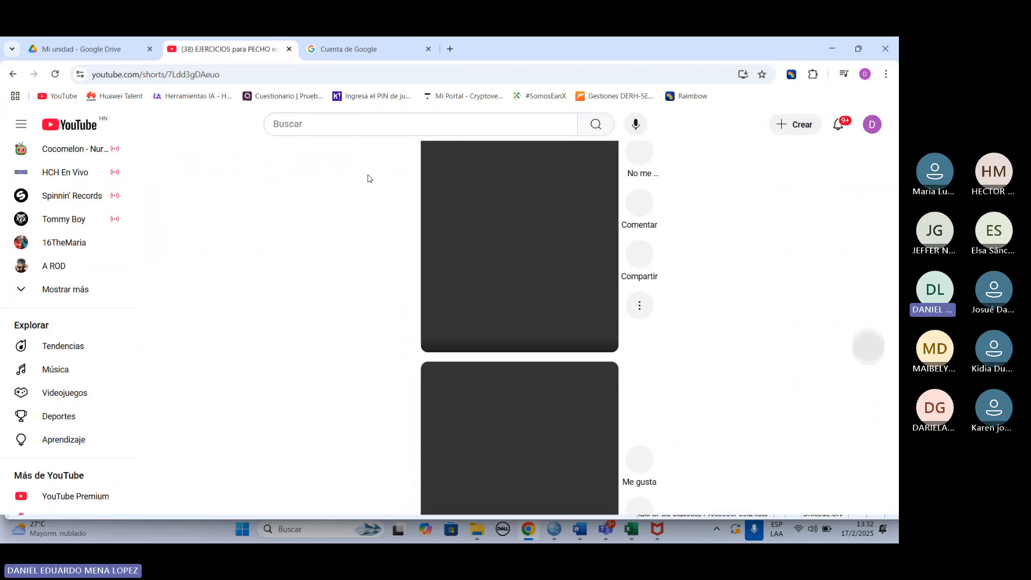
scroll(575, 430, "down", 1)
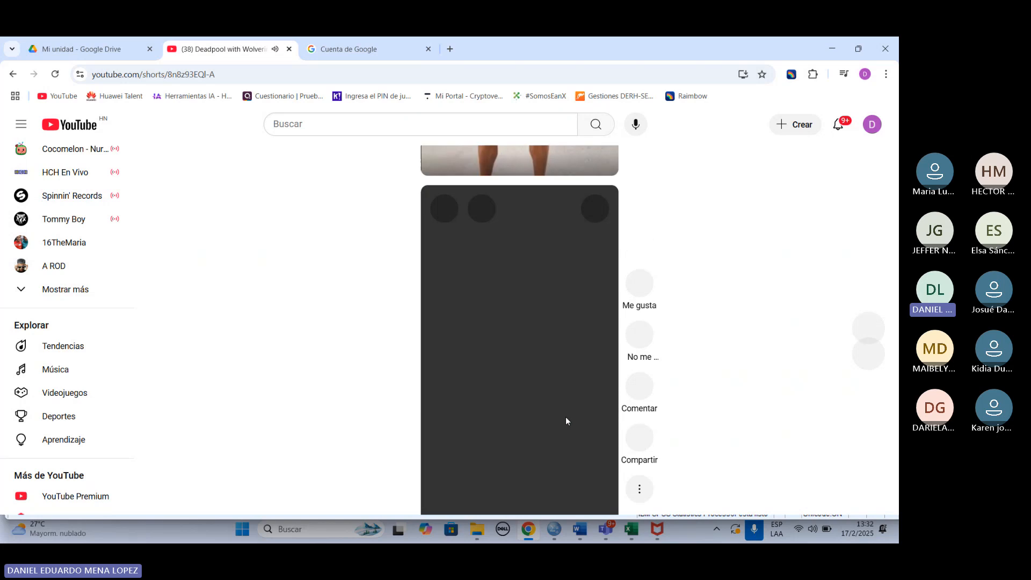
left_click(11, 75)
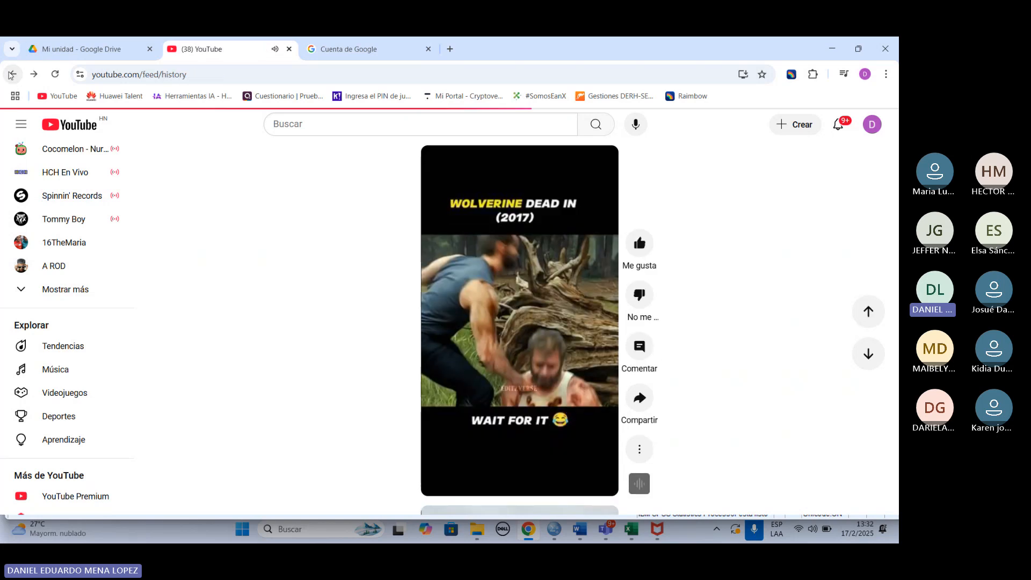
Step: Search YouTube for "VIDEO TUTORIAL DE OFFICE"
left_click(308, 129)
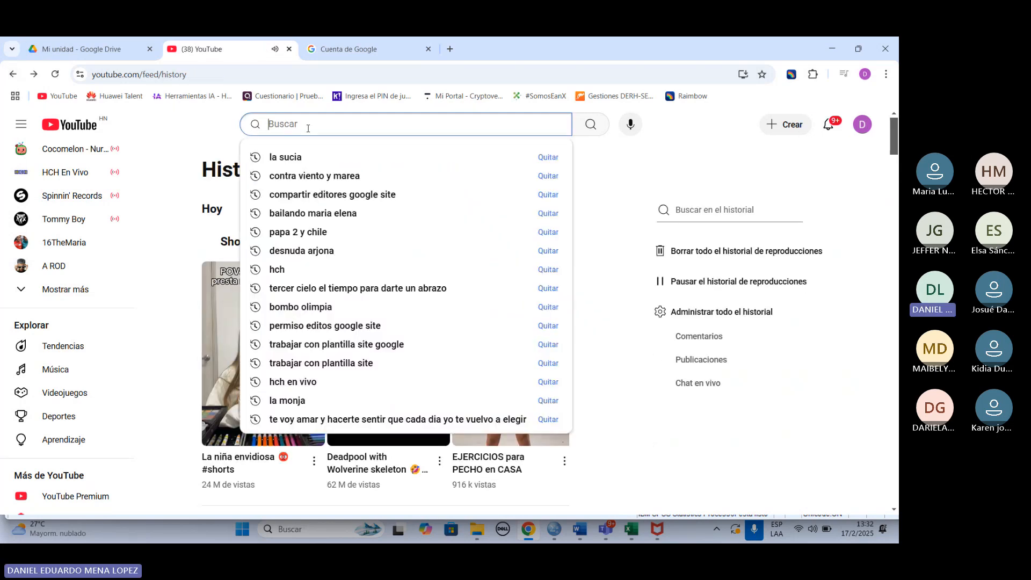
type("VIDEO TUTORIAL")
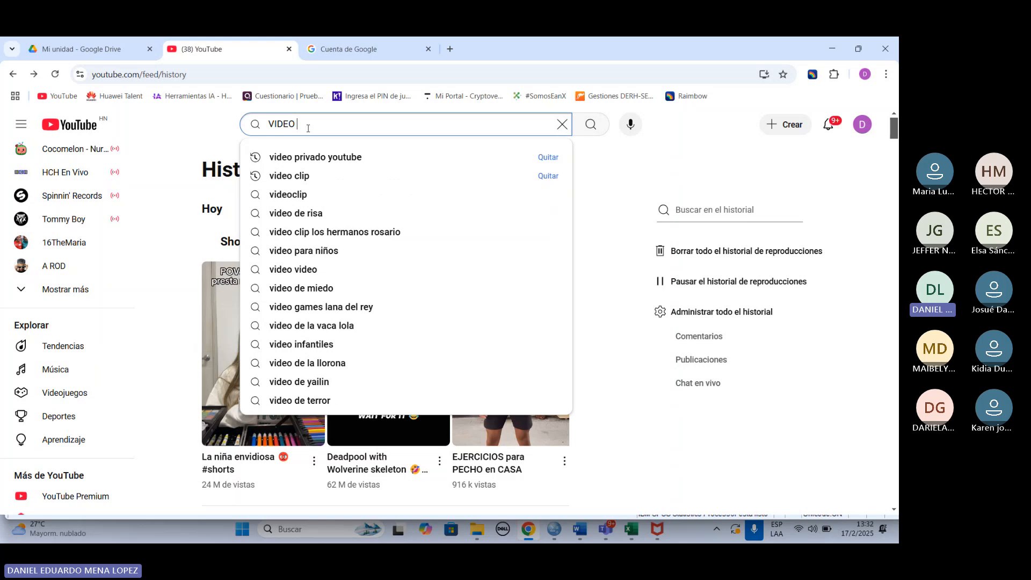
type(" DE OFFICE")
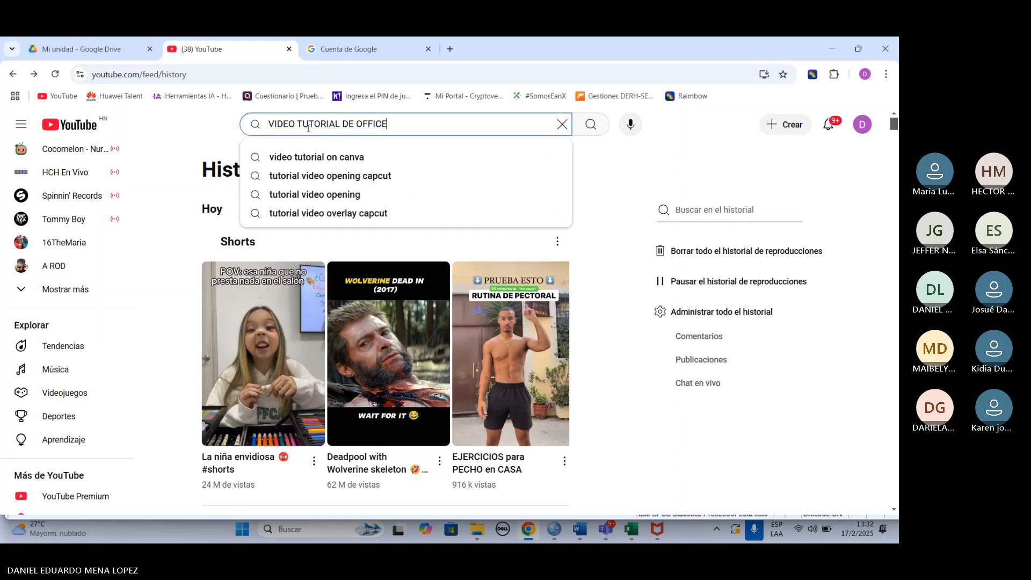
key("Return")
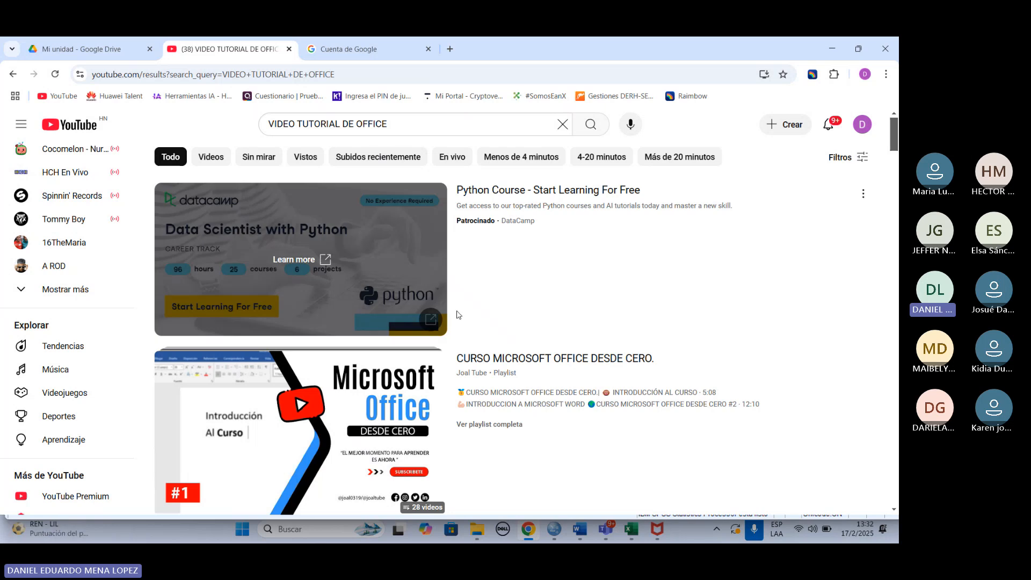
Step: Open the "CURSO DE WORD BASICO. TUTORIAL COMPLETO 2022" video from the results, pause it, and select its web address
scroll(458, 315, "down", 2)
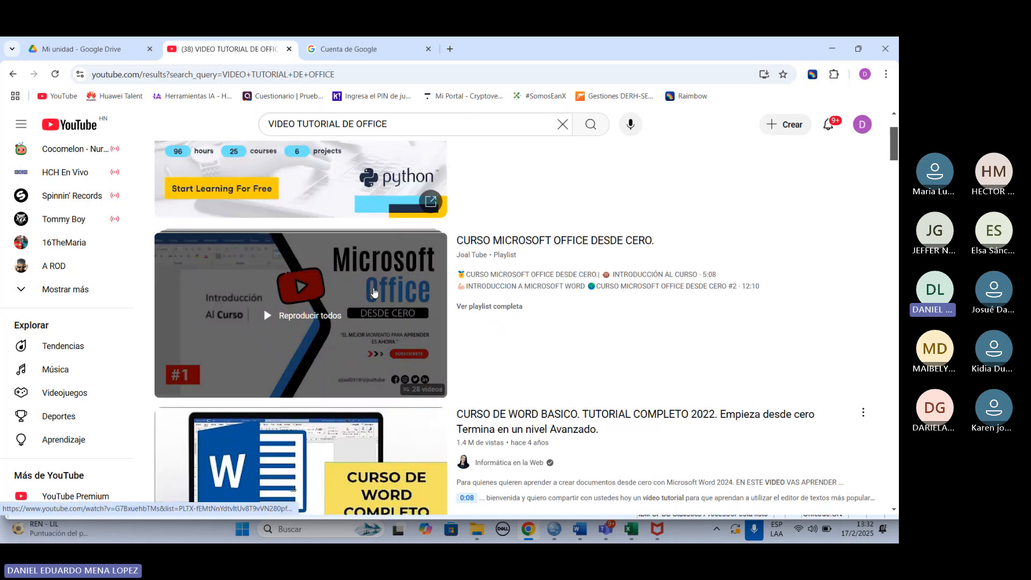
scroll(367, 279, "down", 4)
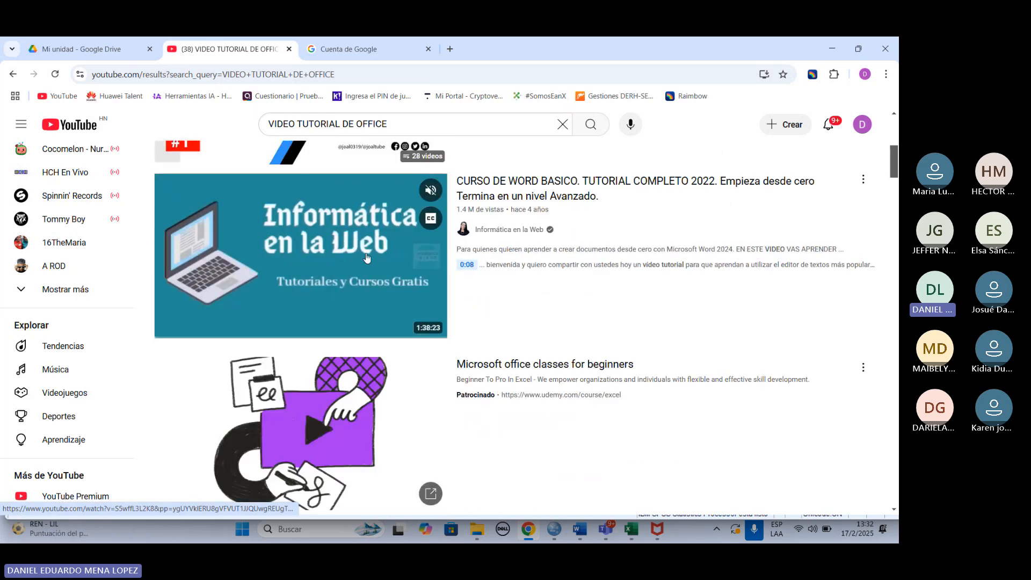
scroll(367, 258, "down", 3)
scroll(349, 261, "up", 4)
left_click(333, 264)
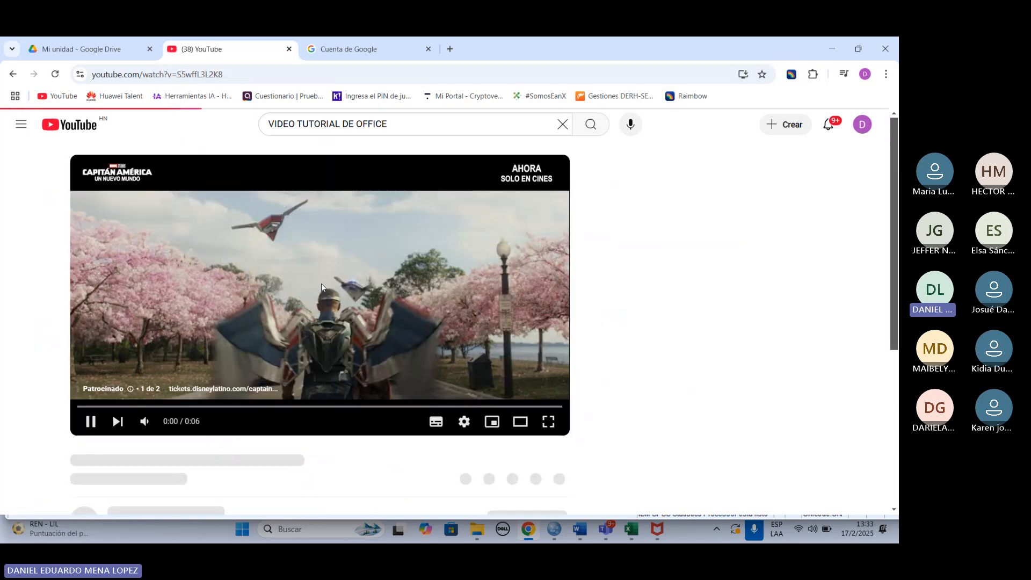
left_click(92, 424)
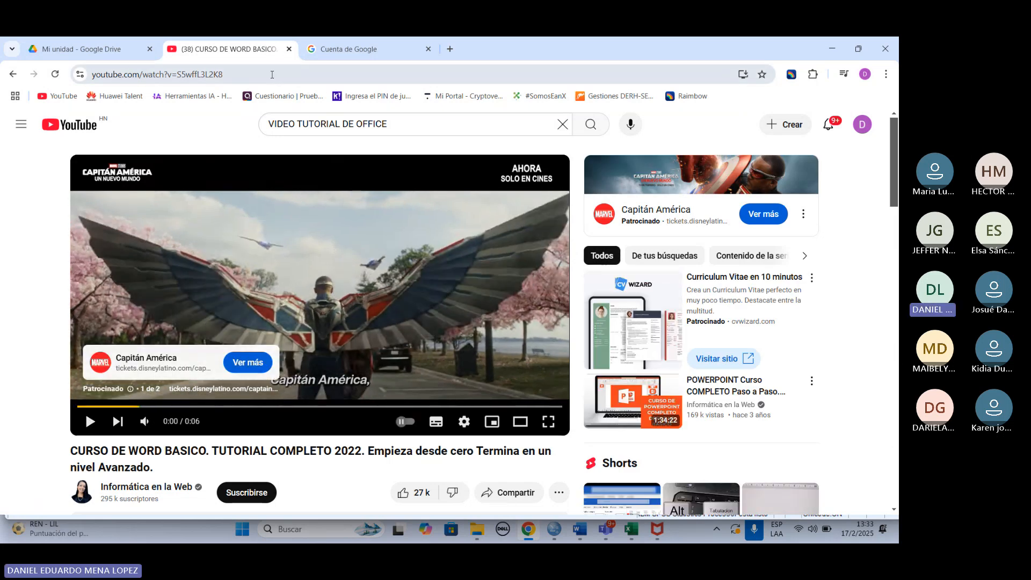
left_click_drag(272, 74, 22, 181)
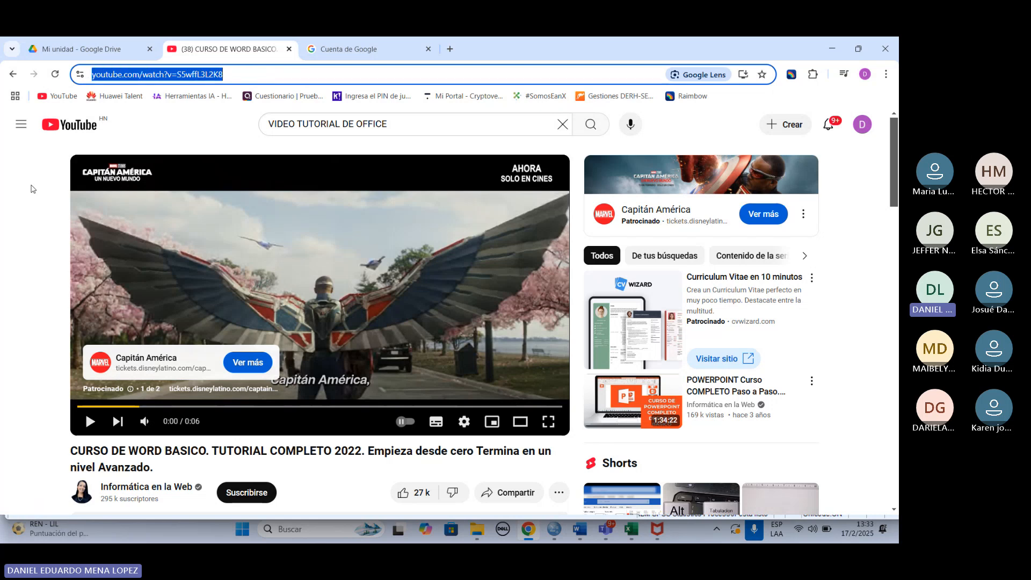
left_click(861, 128)
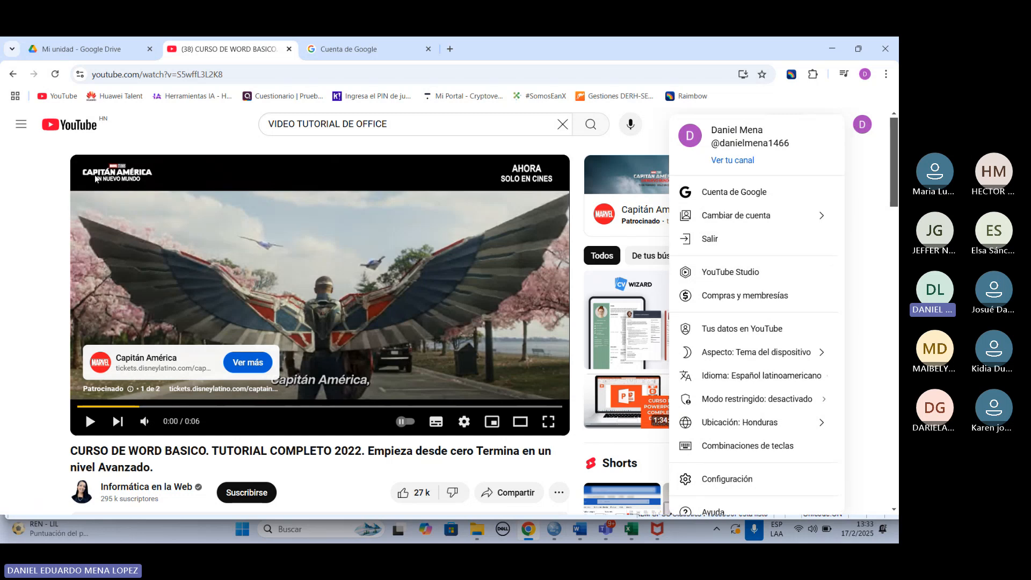
left_click(14, 123)
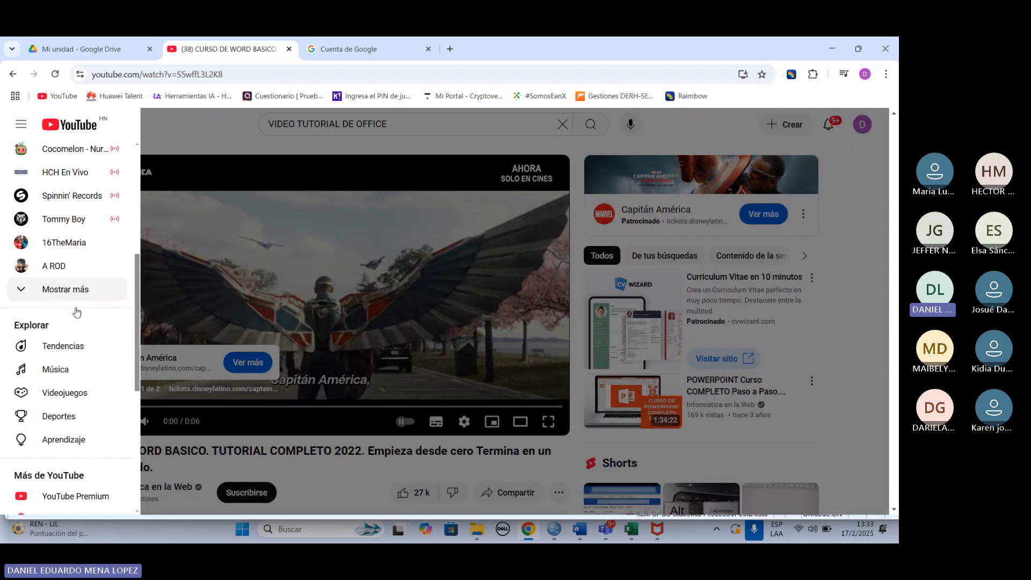
scroll(76, 358, "down", 3)
scroll(76, 361, "down", 2)
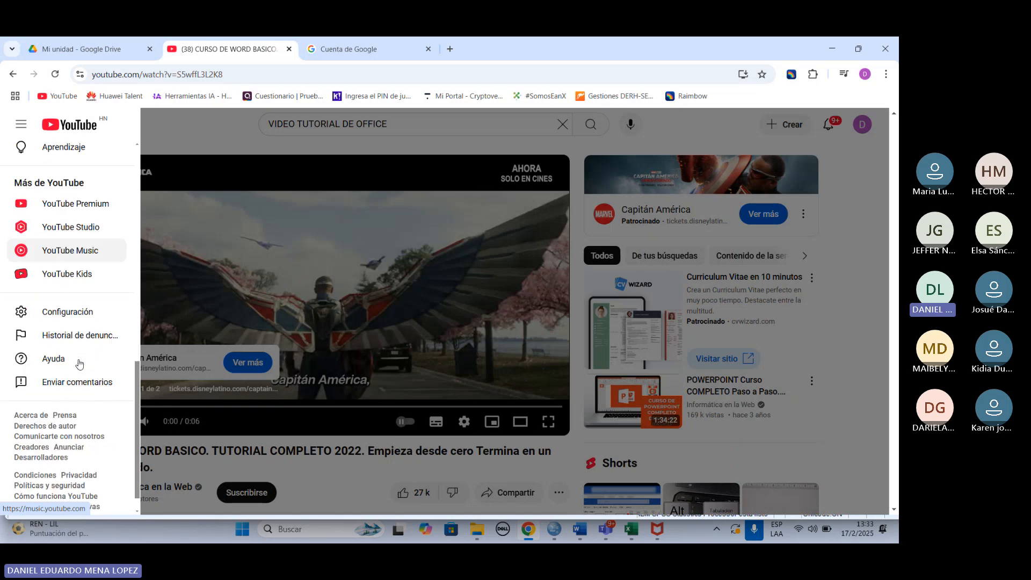
scroll(79, 359, "up", 6)
scroll(80, 357, "up", 4)
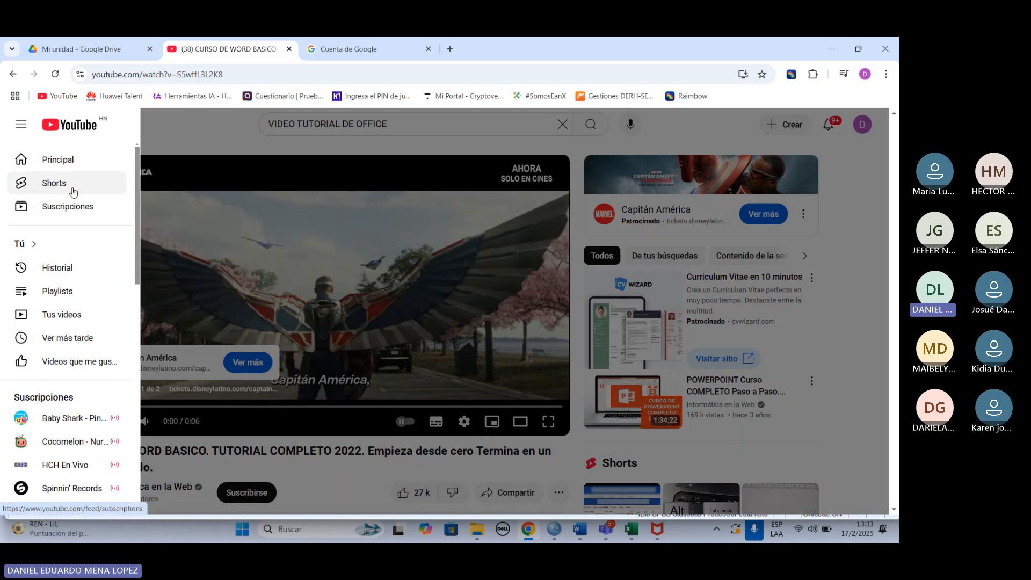
left_click(840, 143)
Step: Go to the signed-in account's own YouTube channel and view its uploaded class videos
left_click(862, 124)
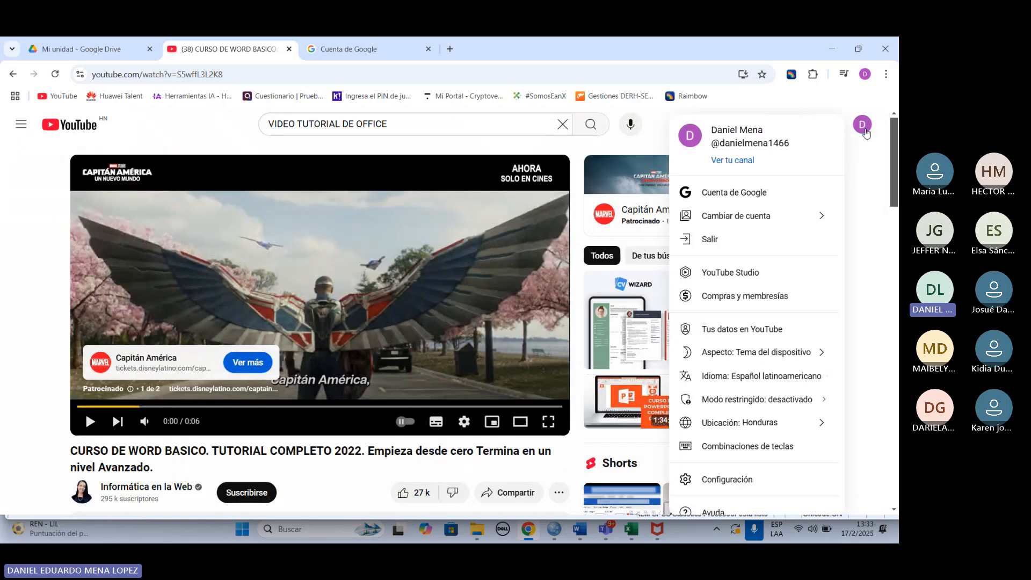
left_click(746, 162)
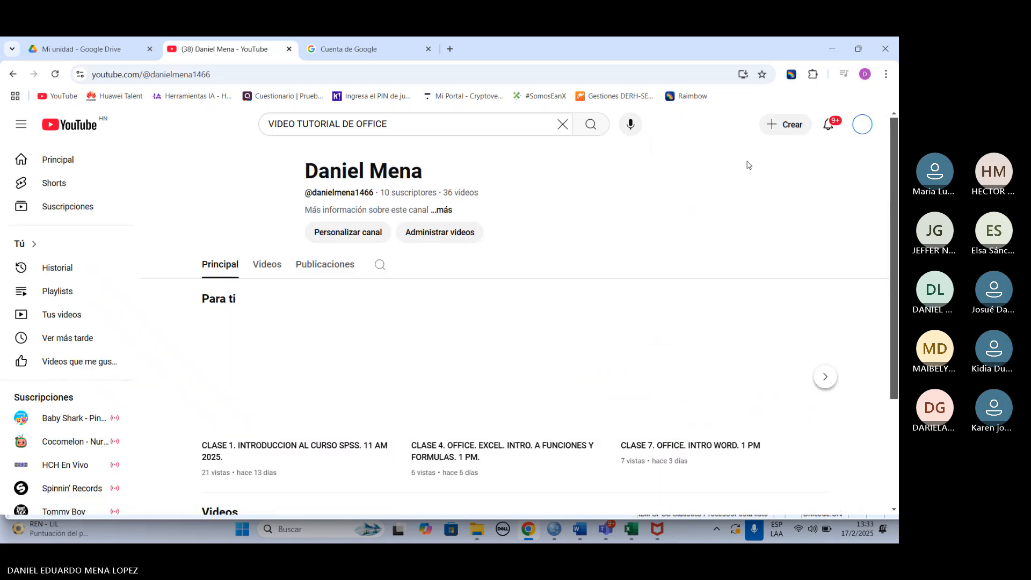
scroll(446, 377, "down", 2)
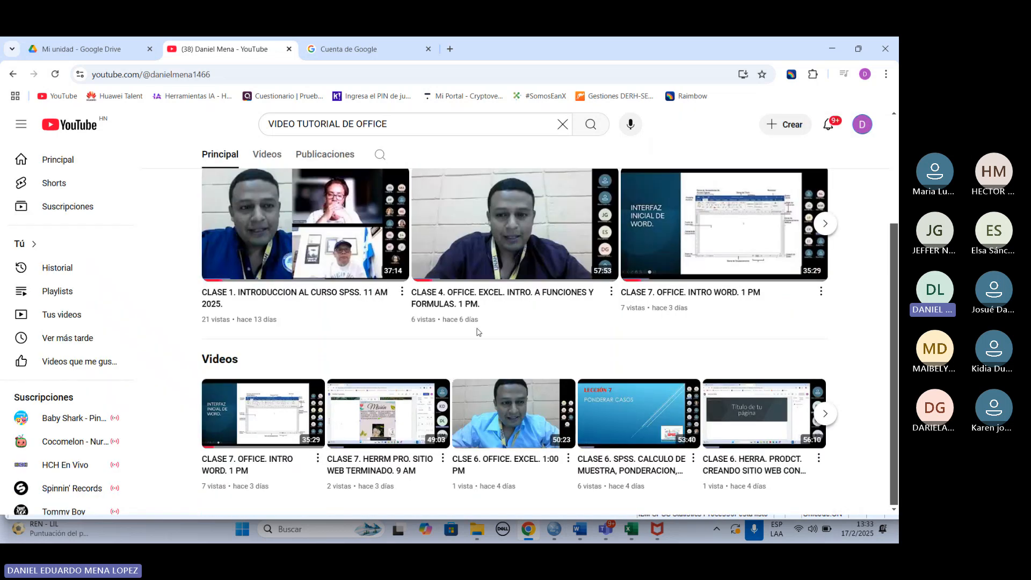
Step: Open the video "CLASE 7. OFFICE. INTRO WORD. 1 PM" in a paused state and copy its web address
left_click(749, 240)
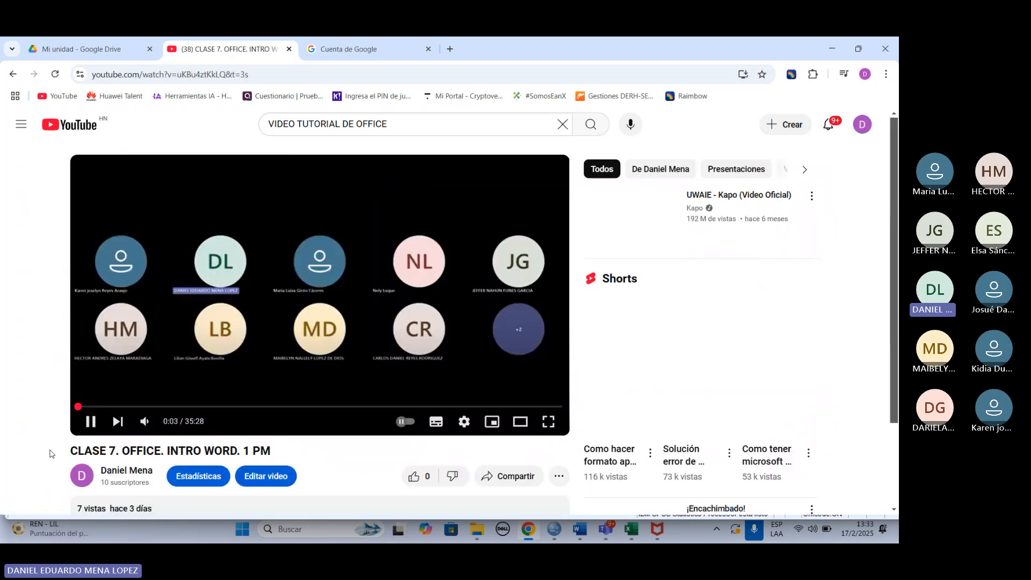
left_click(91, 421)
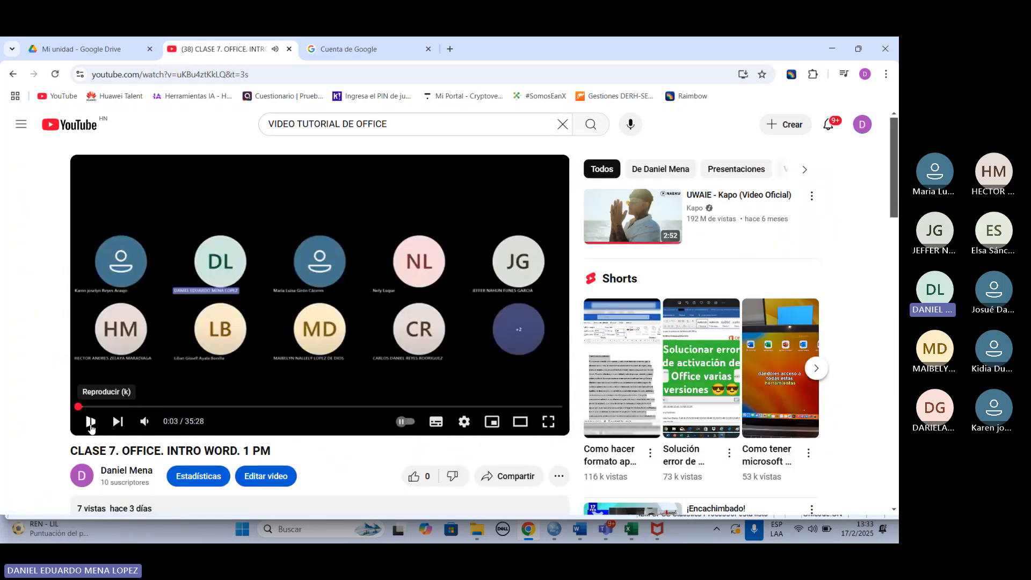
left_click(317, 76)
key("ctrl+c")
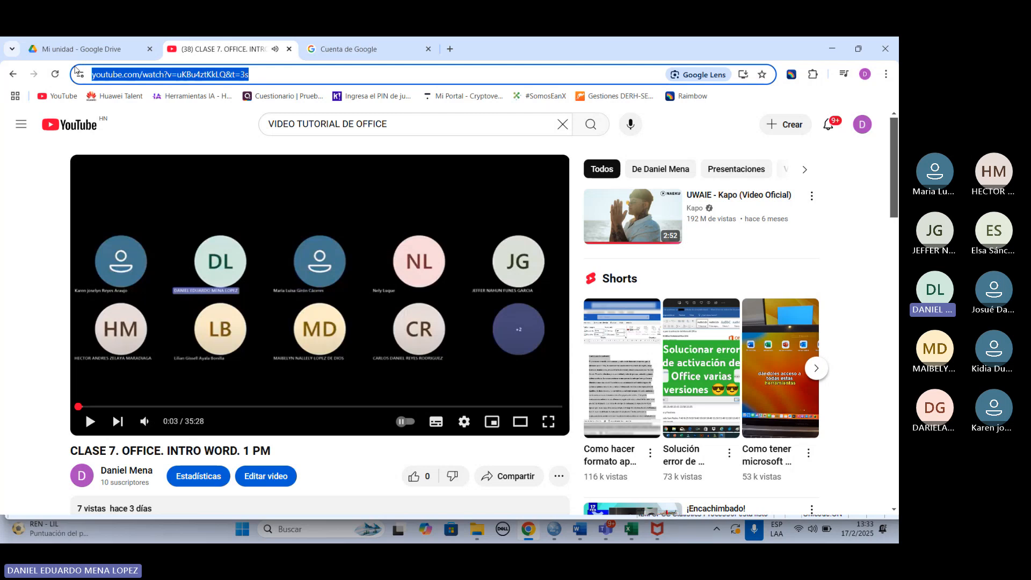
Step: Copy the web address of the open class video and switch back to the Word document
right_click(189, 75)
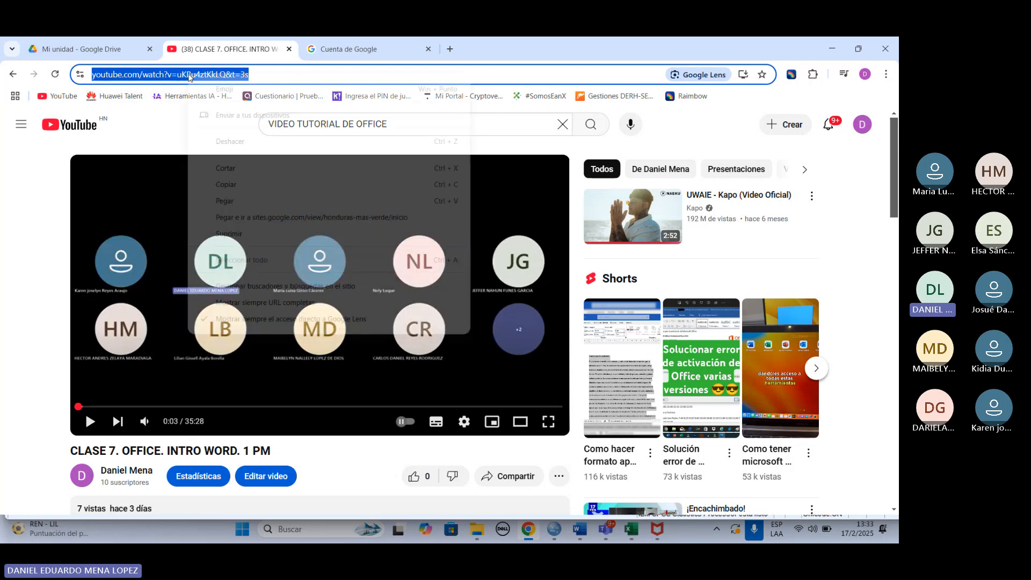
left_click(229, 187)
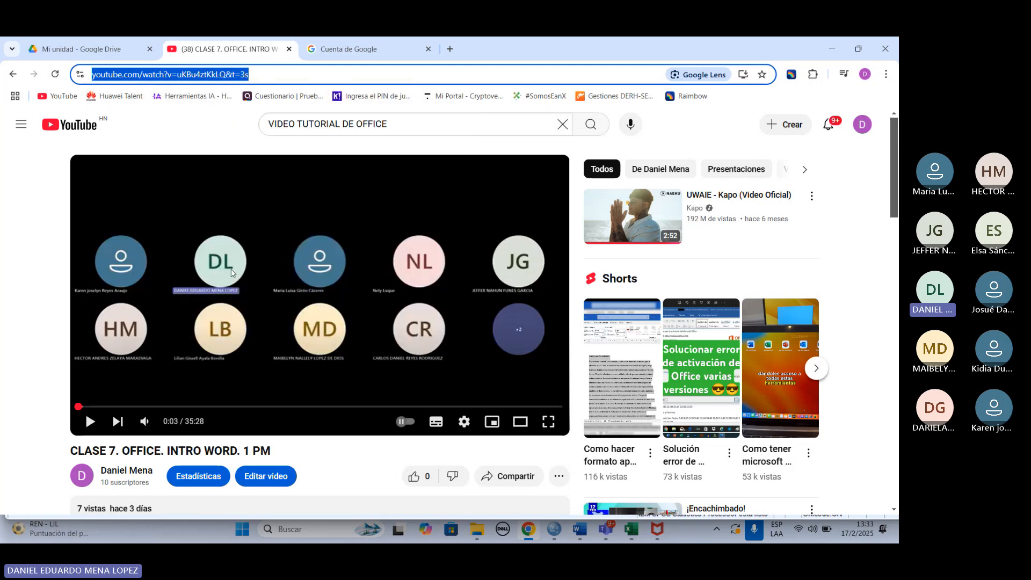
left_click(833, 48)
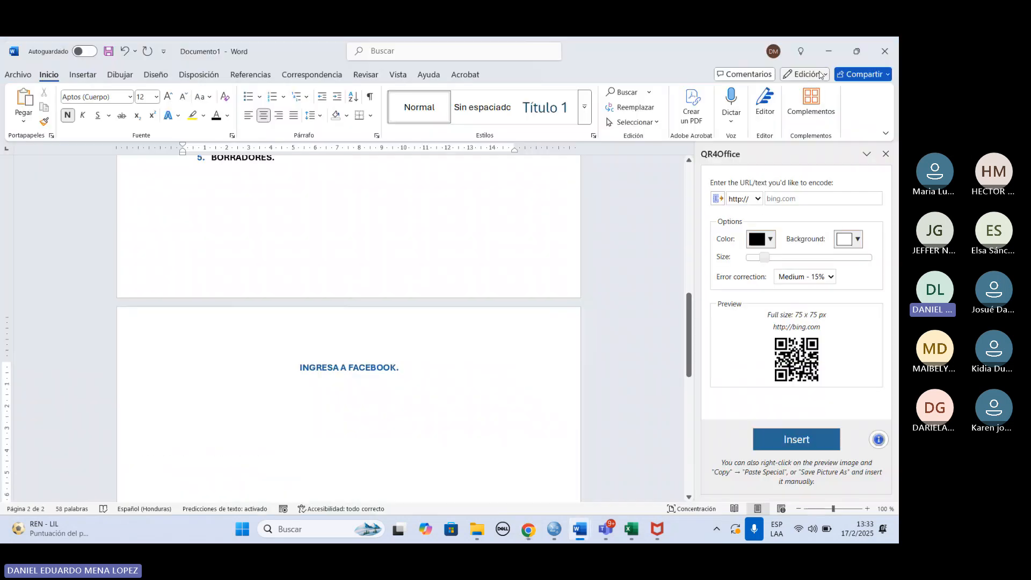
Step: Paste the copied YouTube link as the QR4Office address to encode and insert the QR code under "INGRESA A FACEBOOK."
left_click(797, 199)
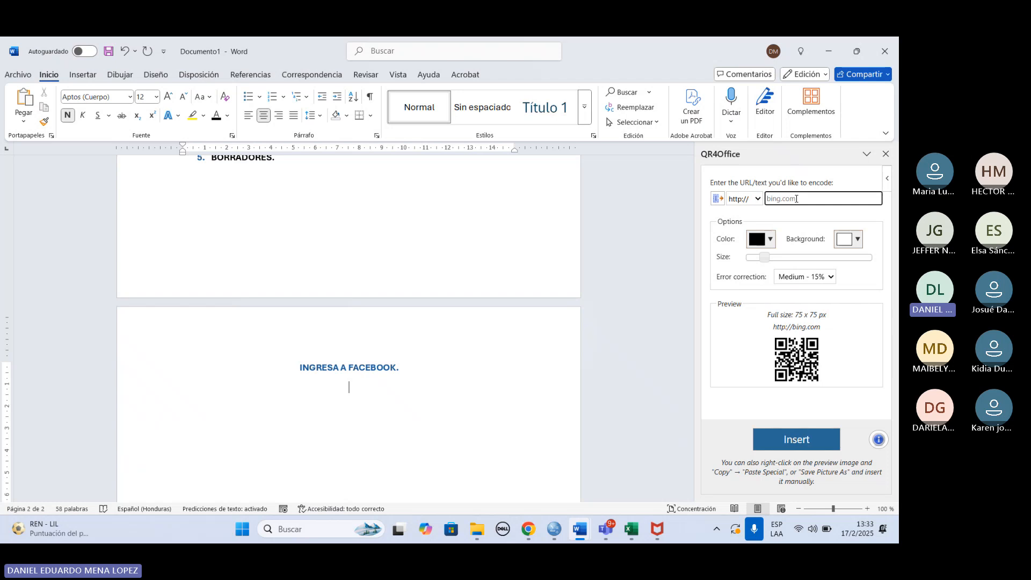
right_click(797, 198)
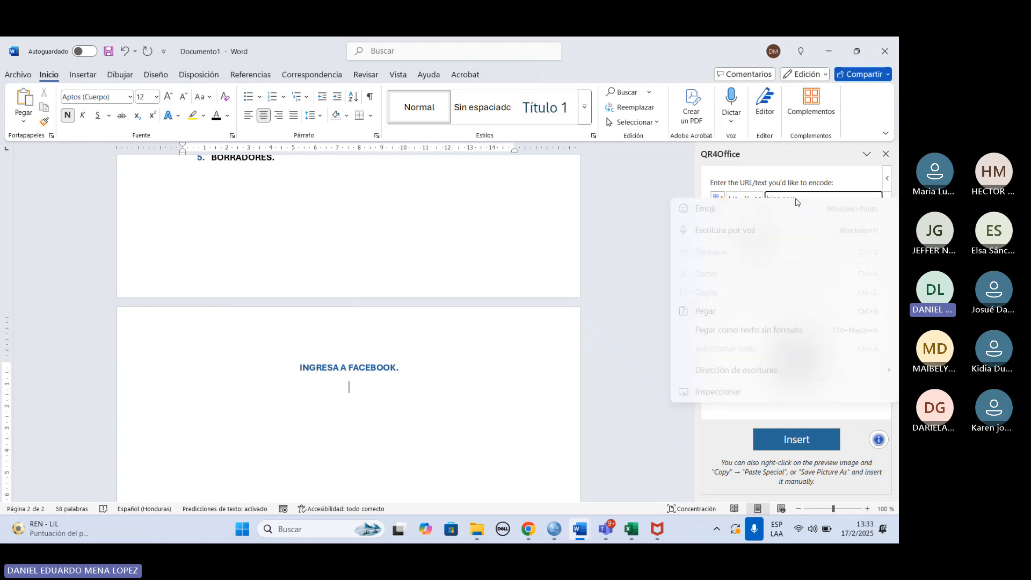
left_click(734, 311)
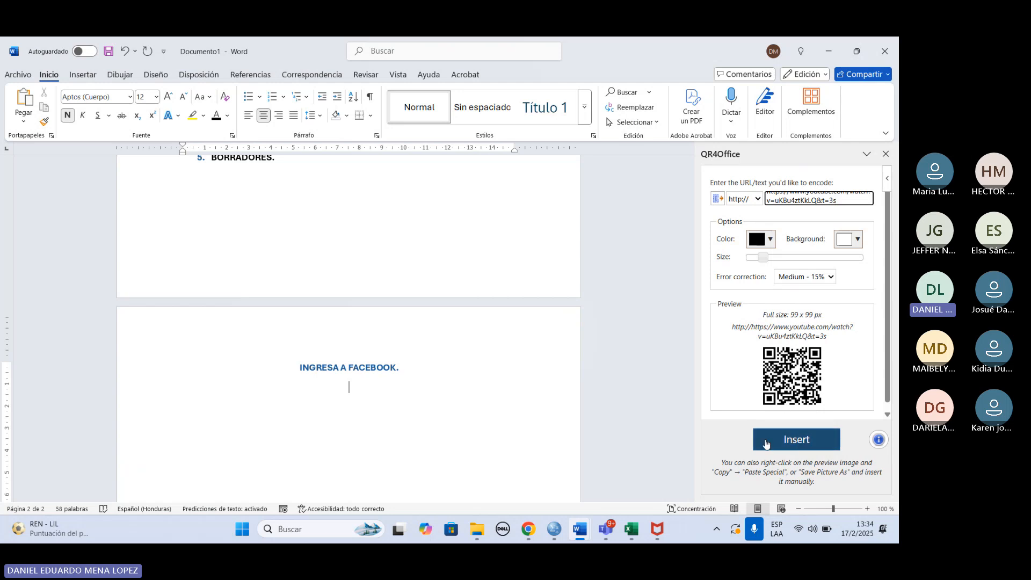
left_click(819, 447)
scroll(600, 363, "down", 1)
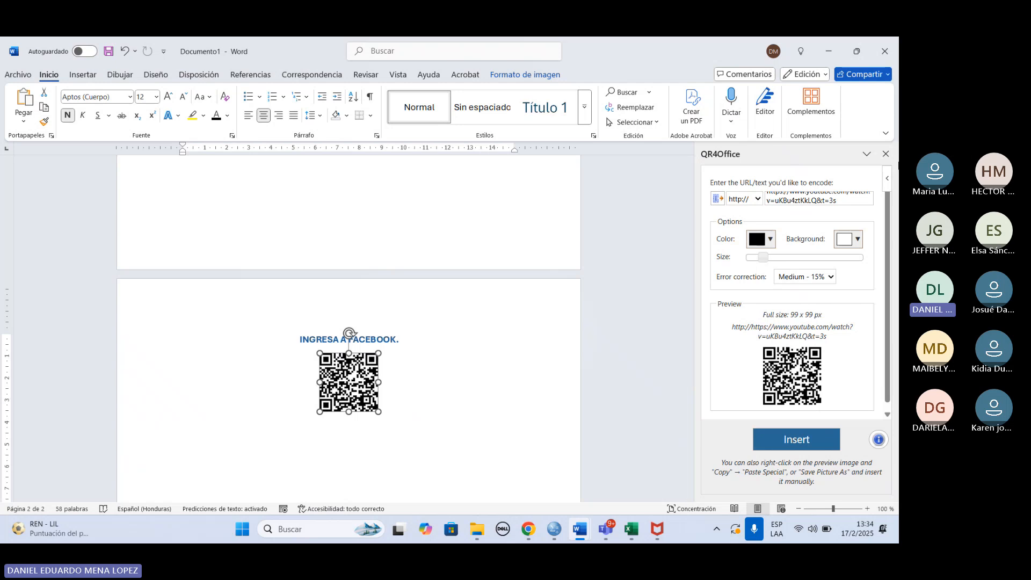
Step: Close QR4Office and enlarge the inserted QR code proportionally to about 6 cm wide, leaving it deselected
left_click(886, 155)
scroll(485, 302, "down", 3)
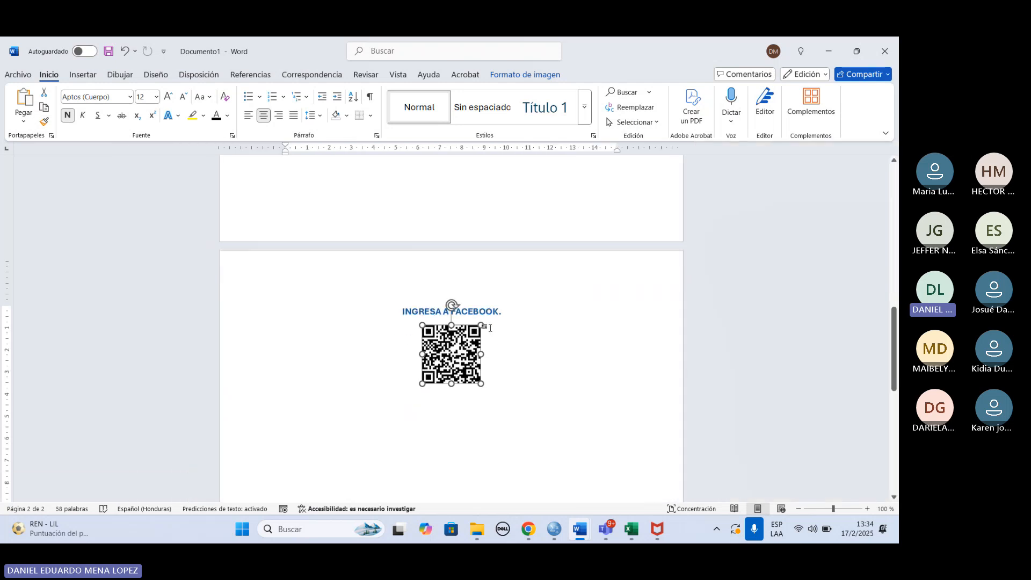
left_click_drag(483, 299, 558, 370)
left_click(569, 372)
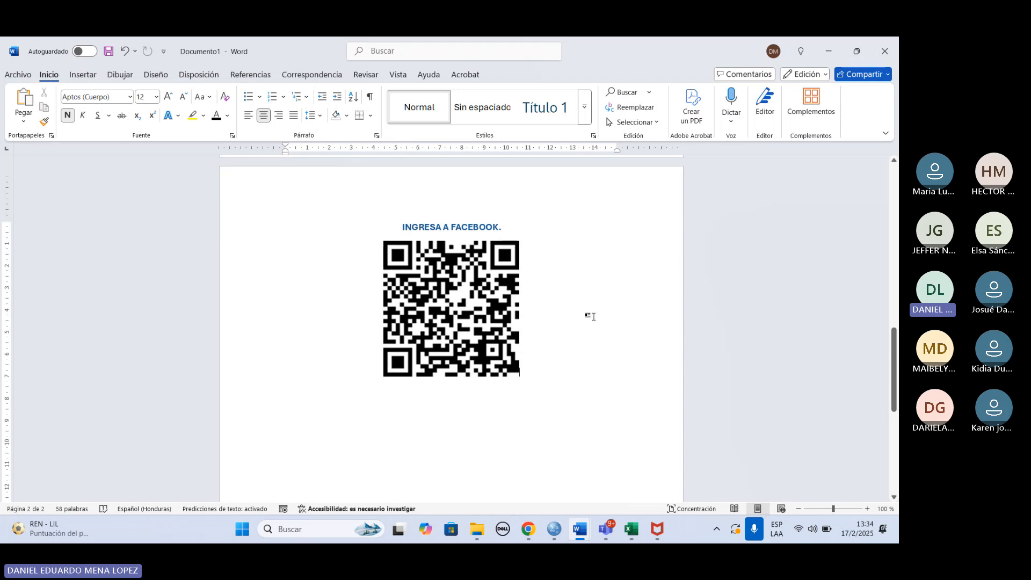
Step: Browse the popular add-ins available for Word, close the list without adding any, and return to the school materials list
scroll(614, 301, "up", 3)
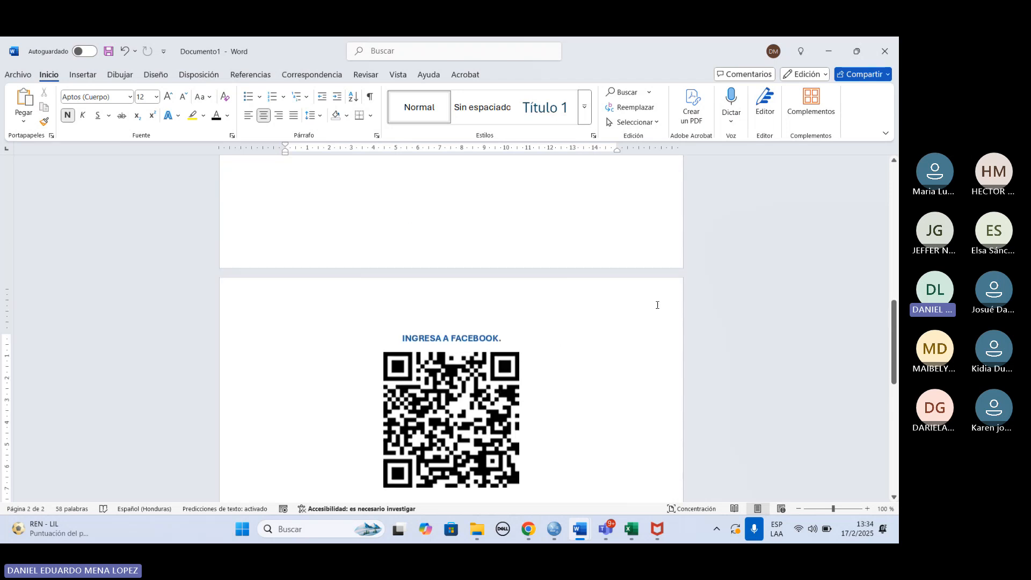
left_click(812, 121)
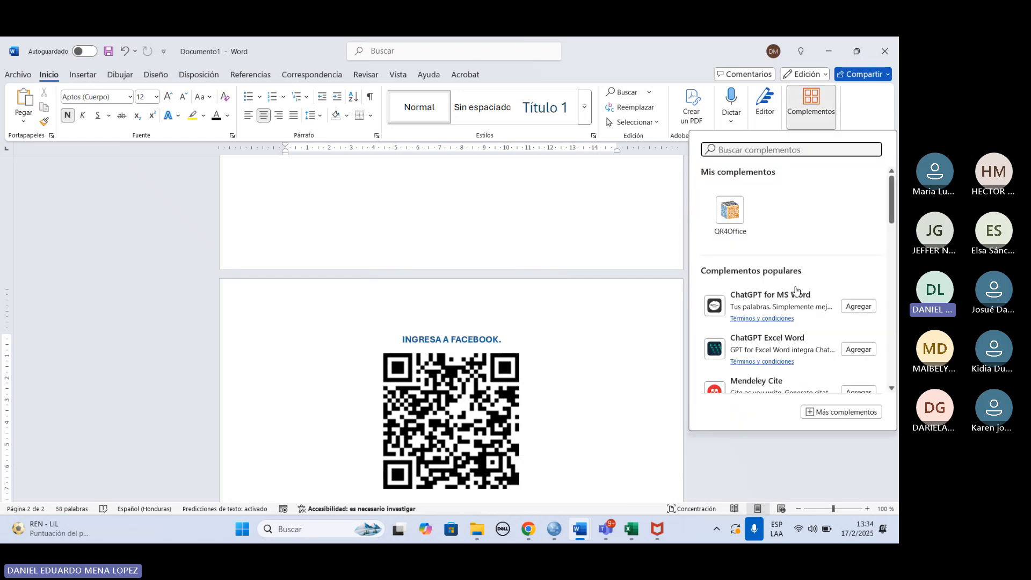
scroll(785, 309, "down", 1)
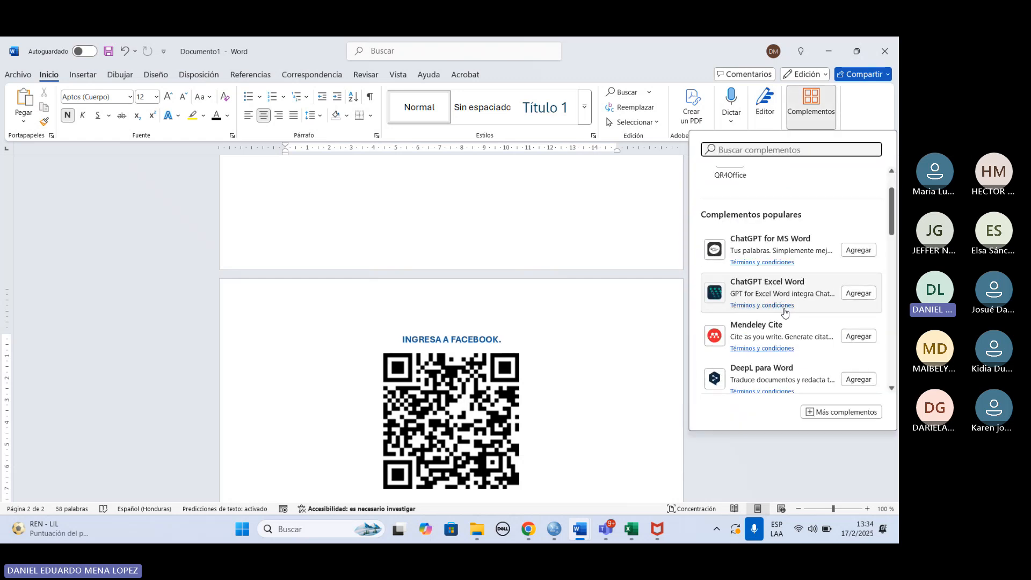
scroll(785, 328, "down", 2)
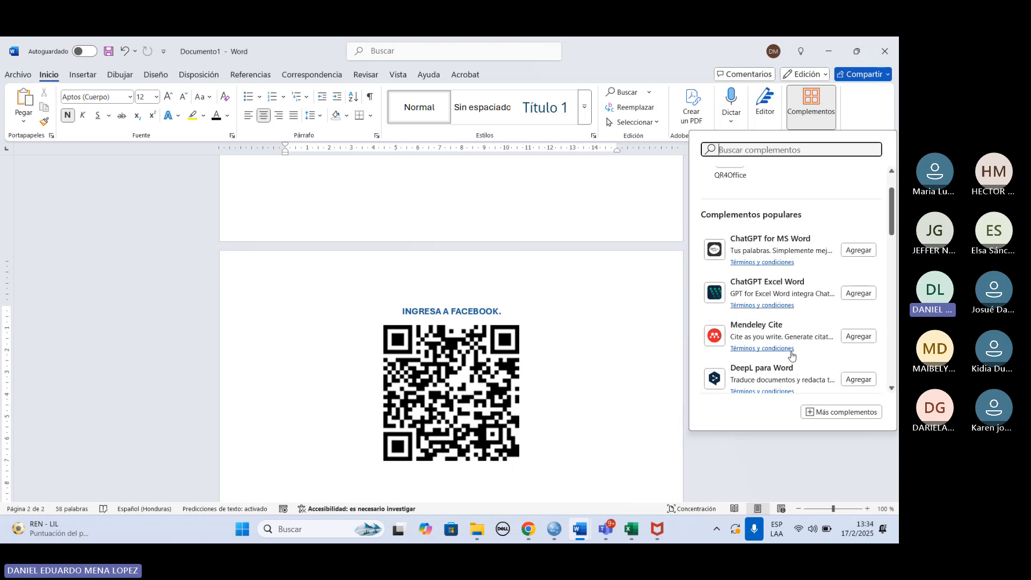
scroll(786, 347, "down", 1)
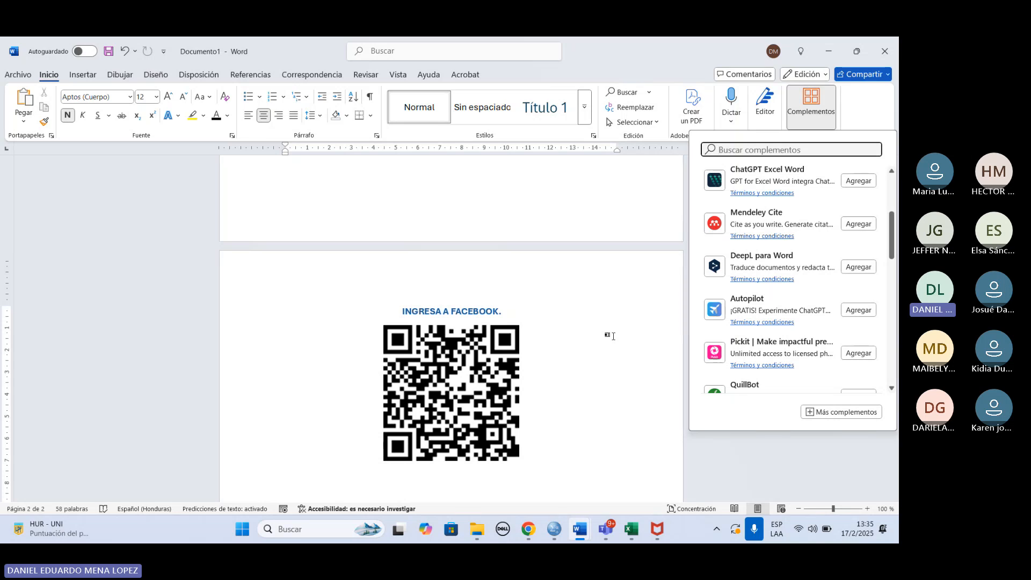
left_click(610, 337)
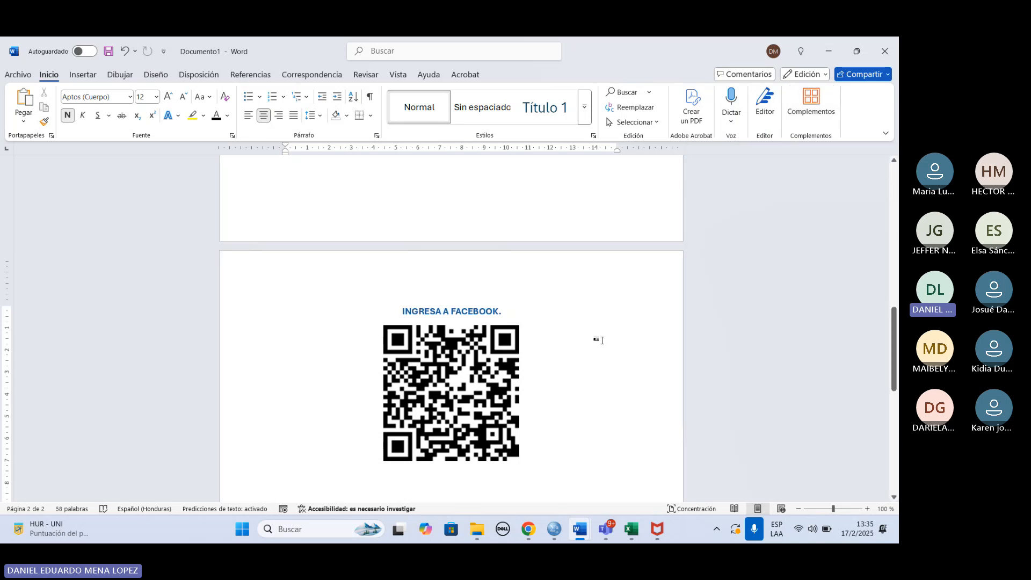
scroll(616, 342, "up", 3)
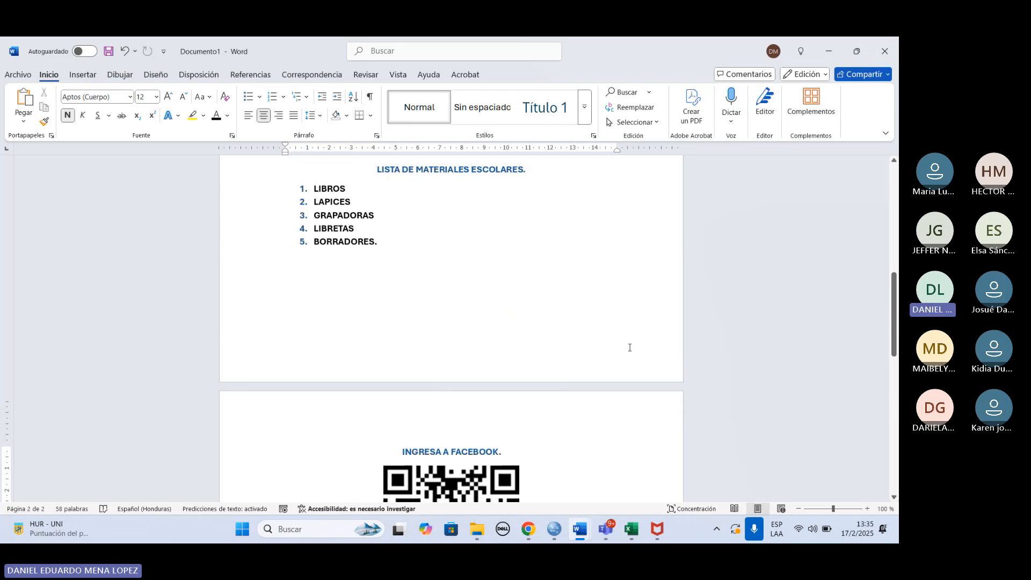
Step: Place the cursor in the empty paragraph below the Facebook QR code and align it left
scroll(580, 391, "down", 6)
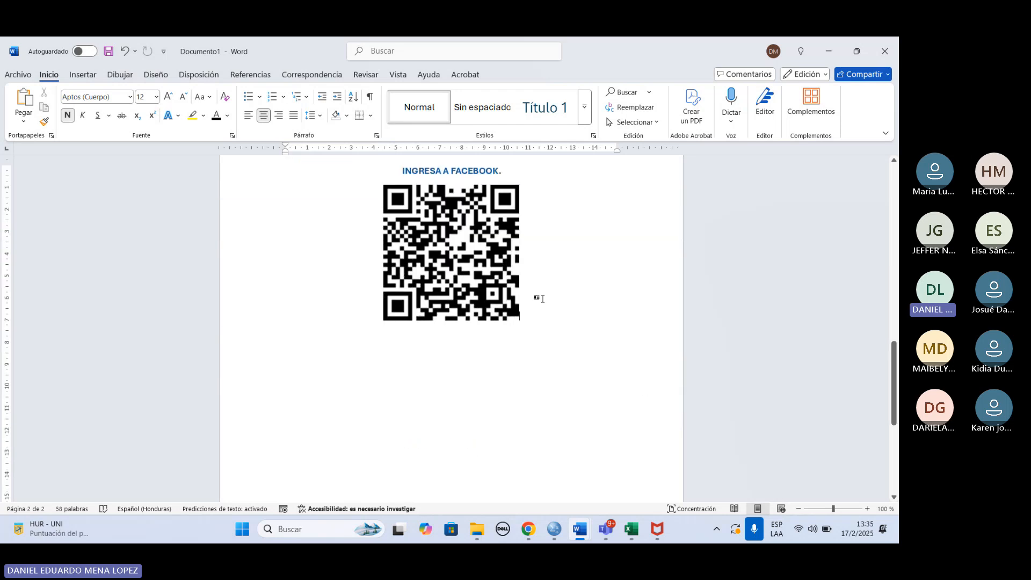
left_click(451, 333)
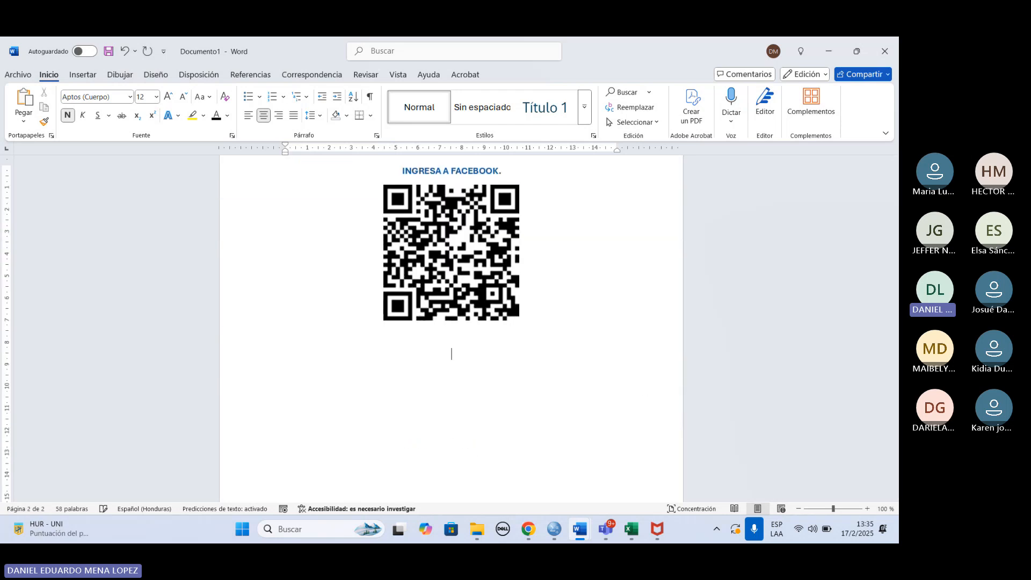
key("ctrl+q")
left_click(482, 350)
scroll(482, 350, "up", 1)
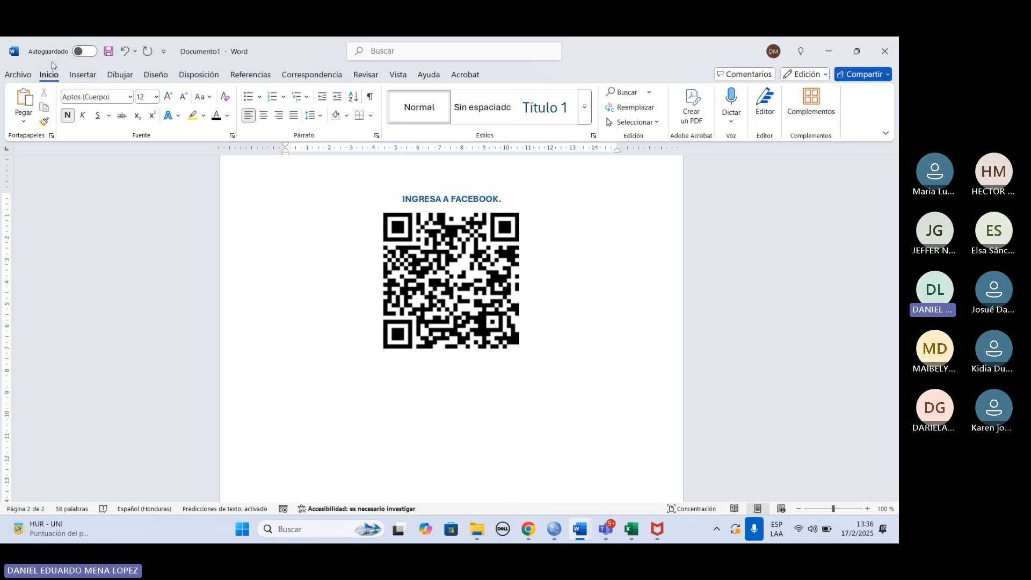
Step: Insert the built-in "Con bandas" cover page at the start of the document
left_click(98, 79)
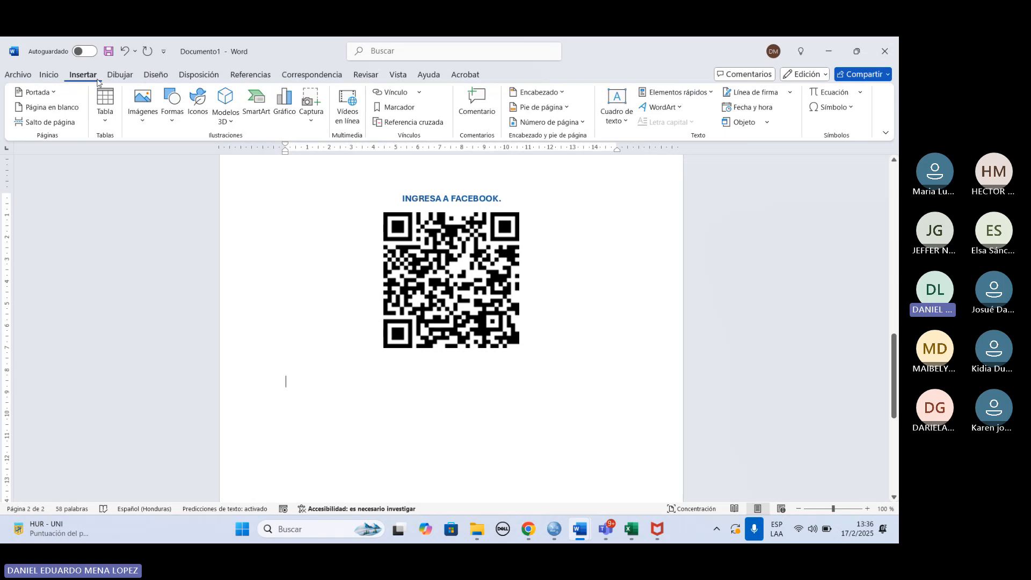
scroll(472, 331, "up", 2)
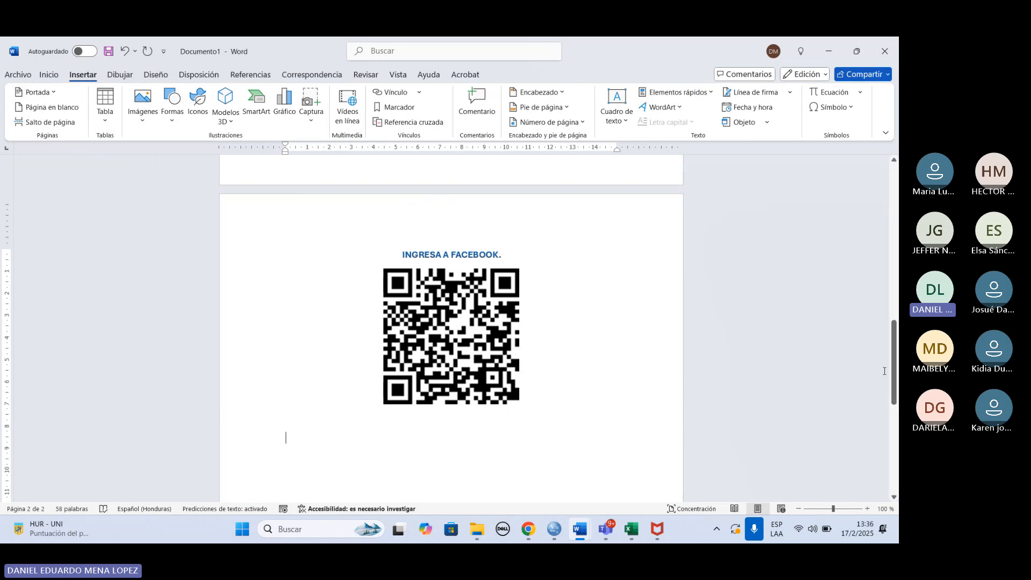
left_click_drag(894, 369, 895, 206)
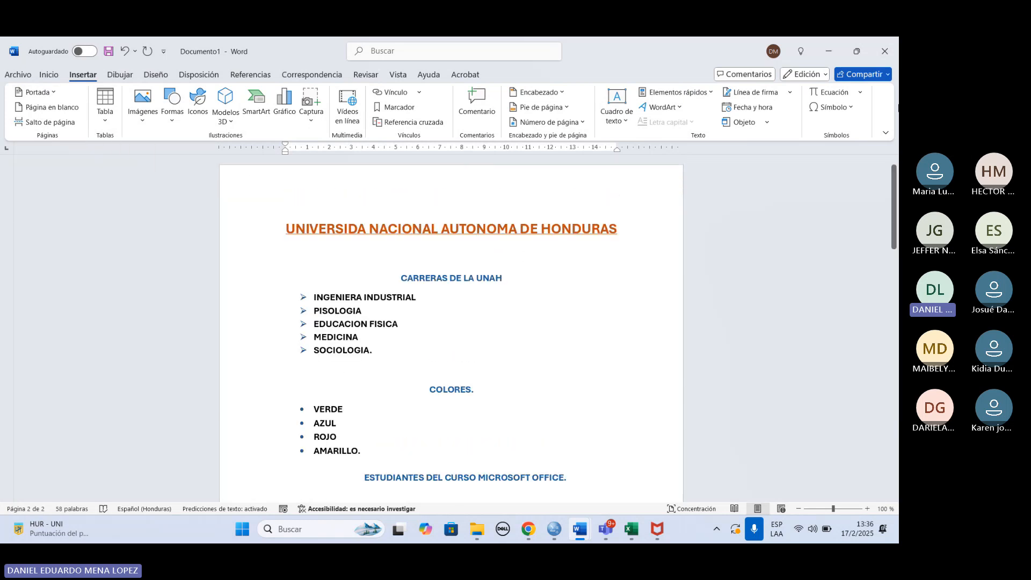
left_click(52, 92)
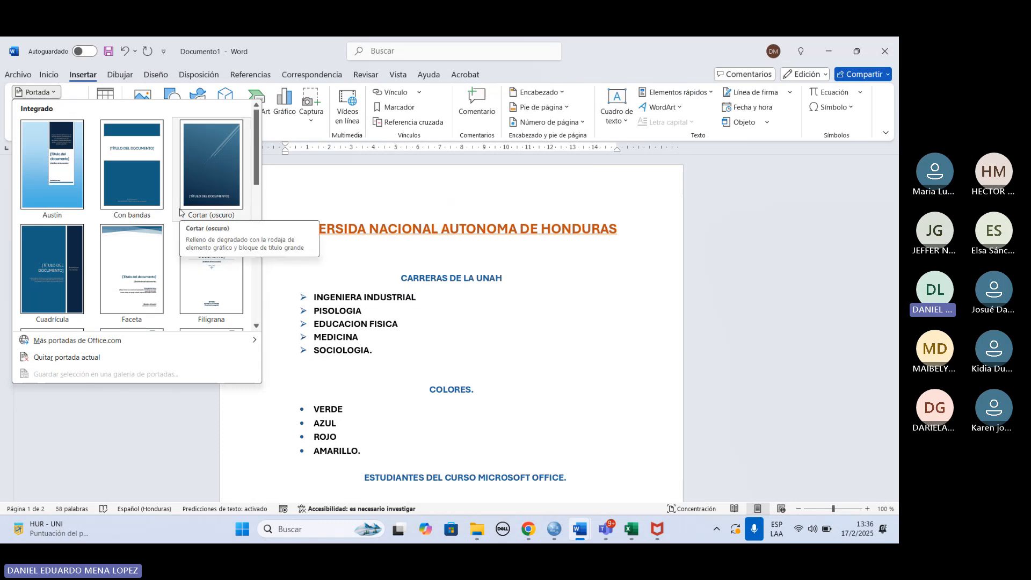
scroll(185, 225, "down", 5)
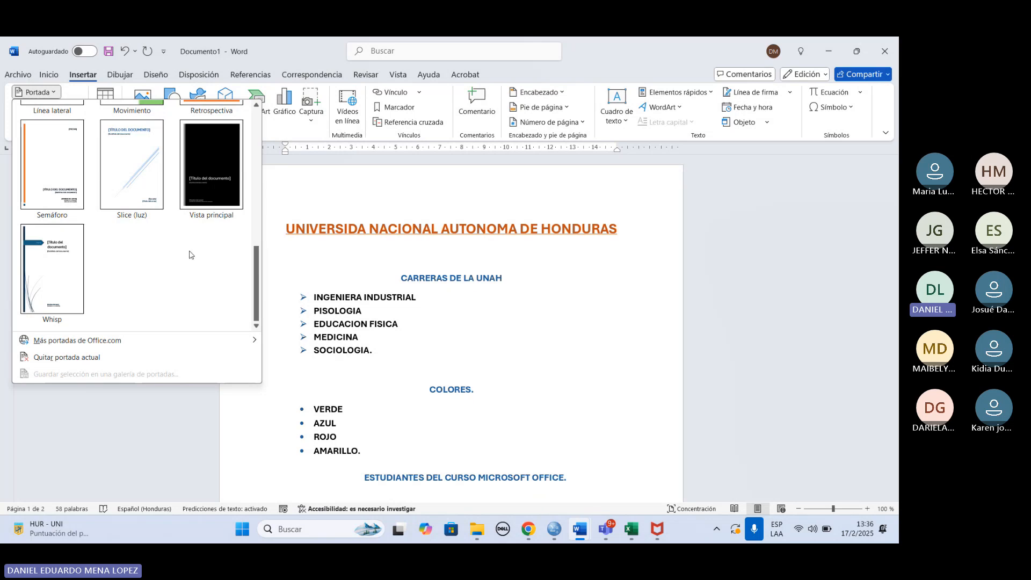
scroll(192, 253, "up", 5)
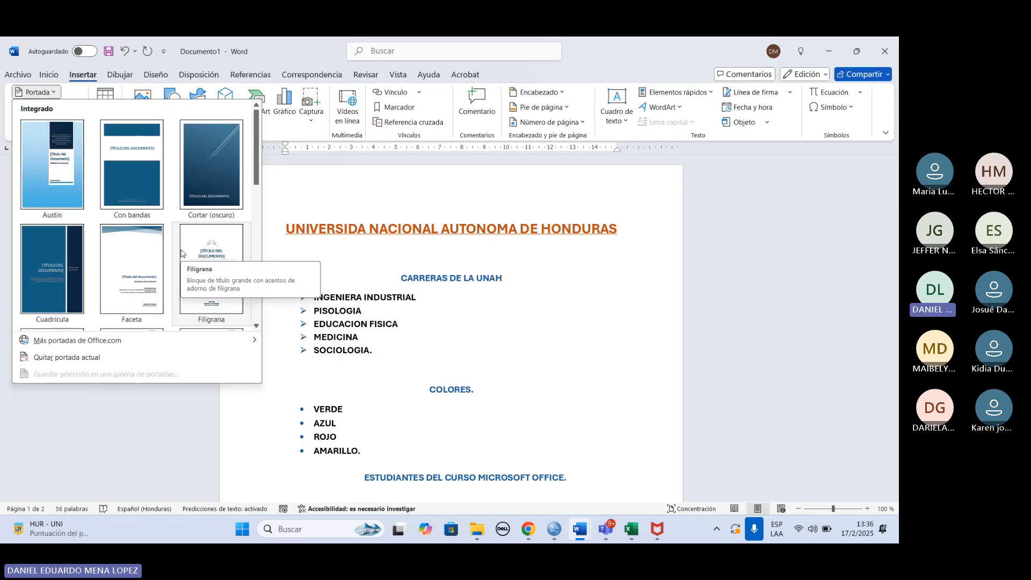
scroll(171, 288, "down", 5)
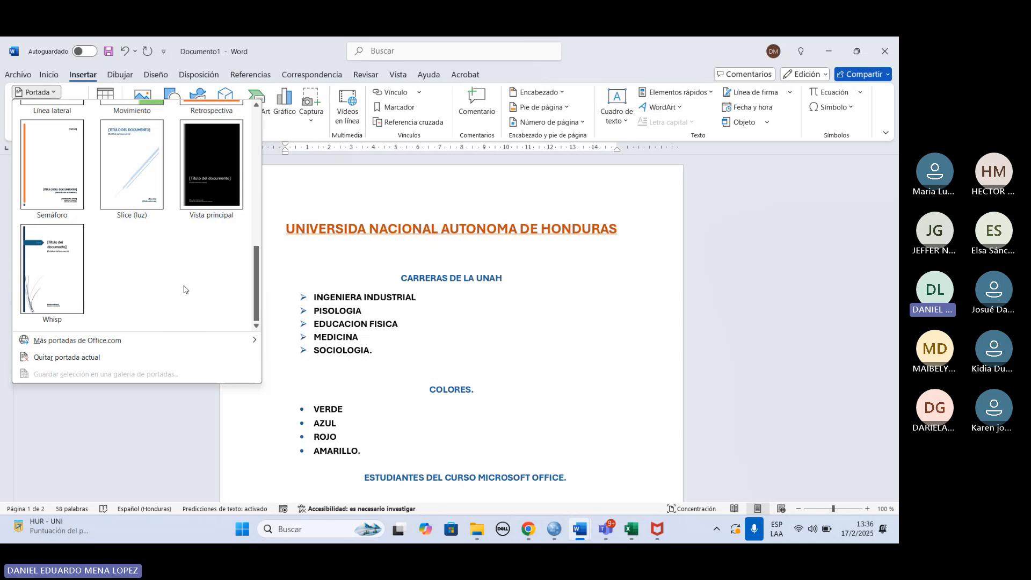
scroll(178, 284, "up", 5)
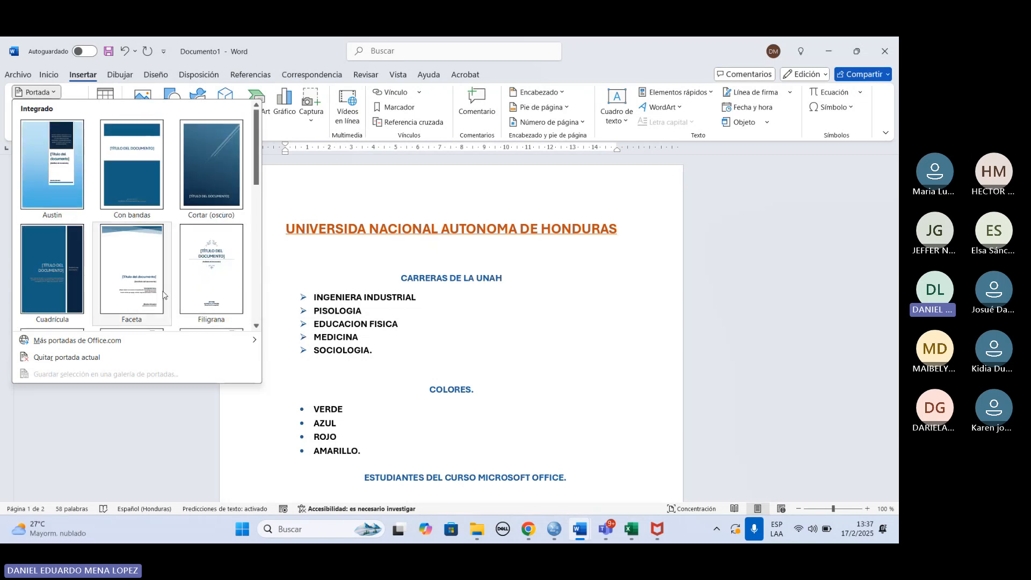
scroll(167, 293, "down", 3)
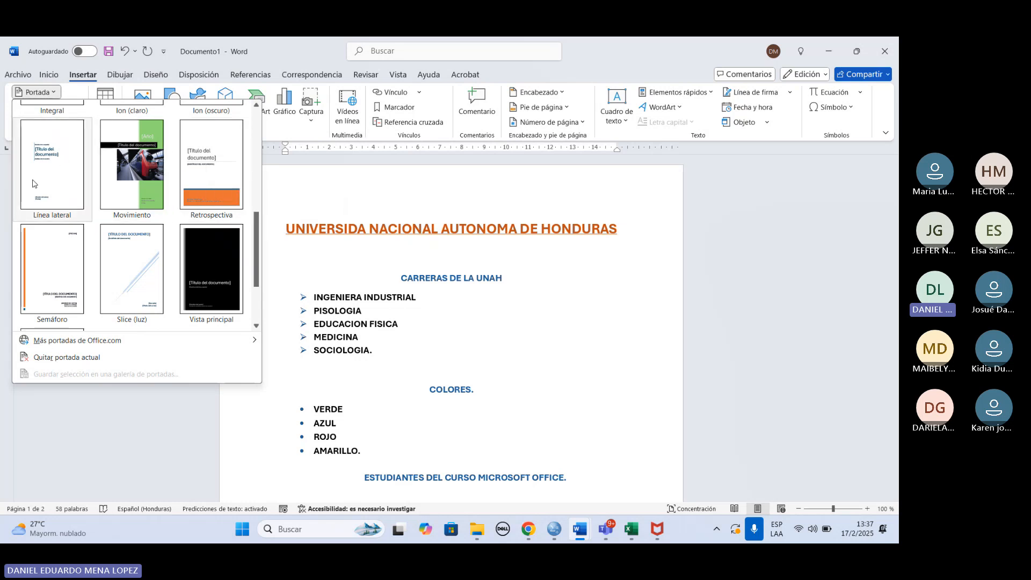
scroll(149, 265, "down", 2)
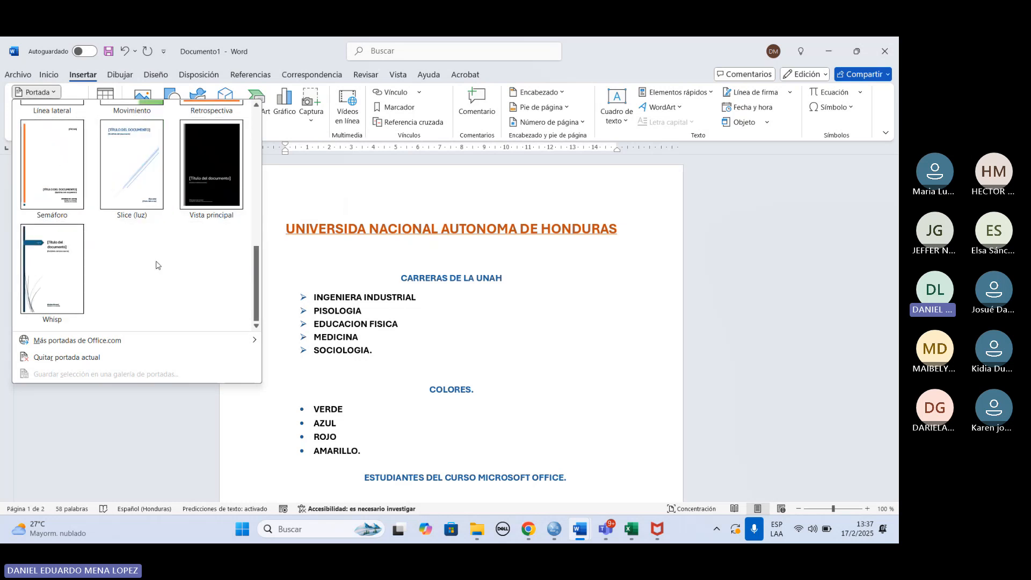
scroll(156, 265, "up", 5)
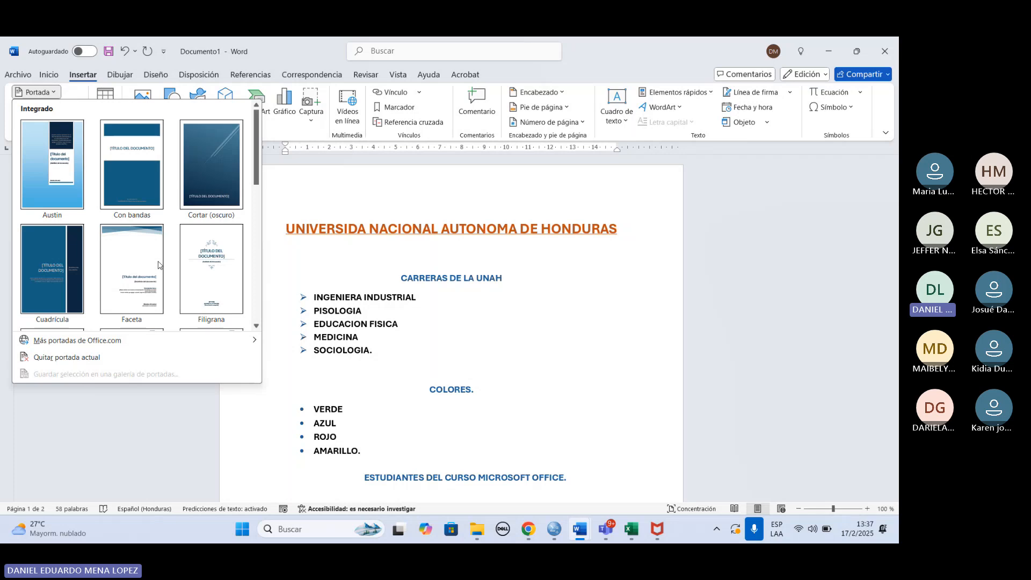
scroll(158, 265, "down", 3)
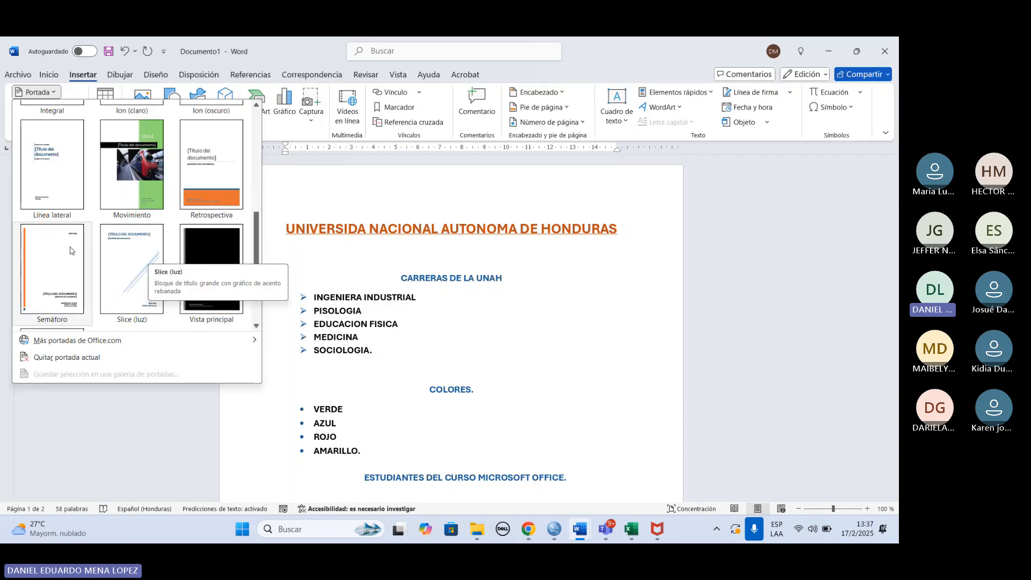
scroll(89, 253, "up", 3)
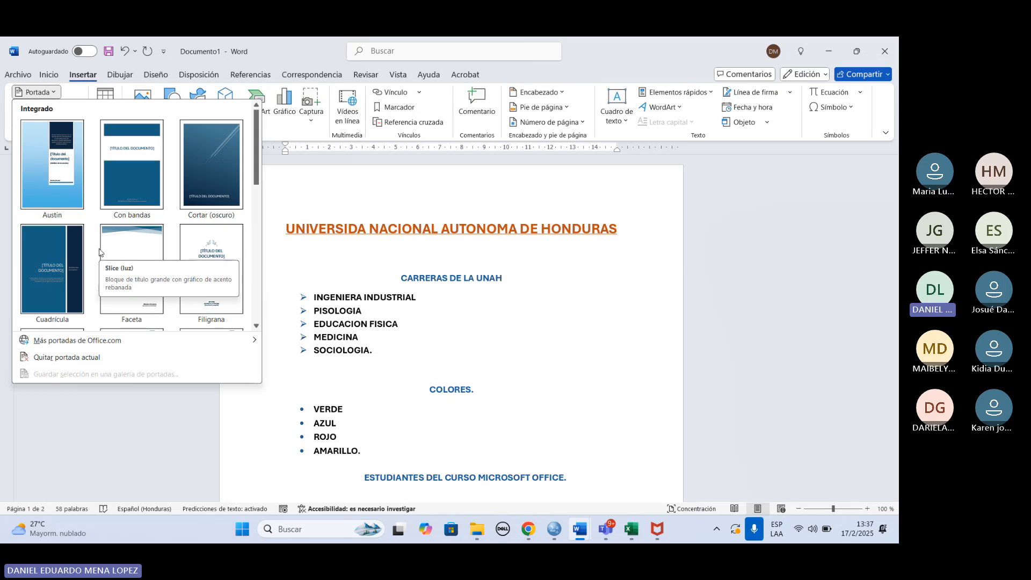
left_click(133, 158)
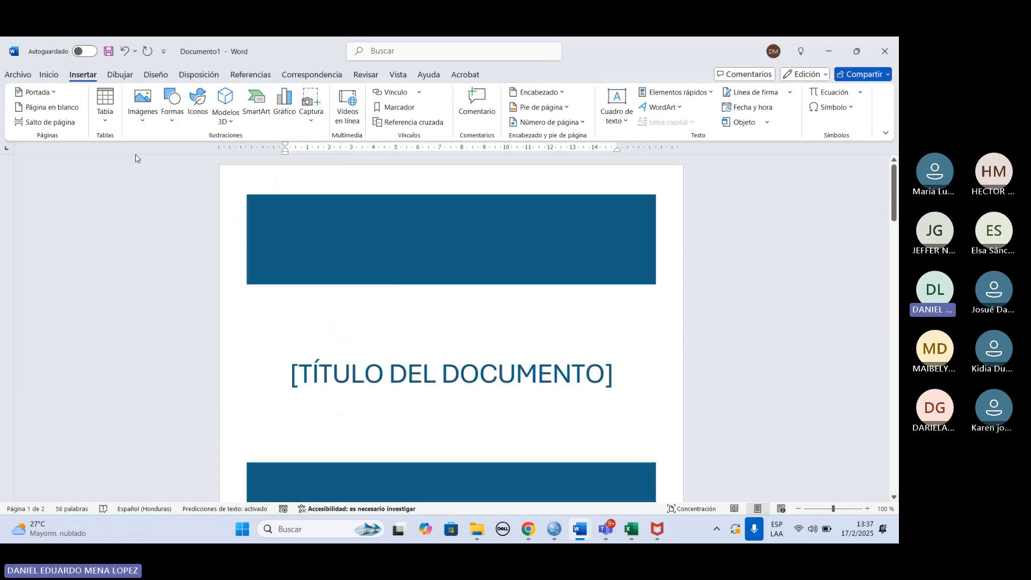
Step: Replace the title placeholder on the cover page with "MICROSOFT WORD"
scroll(409, 203, "down", 7)
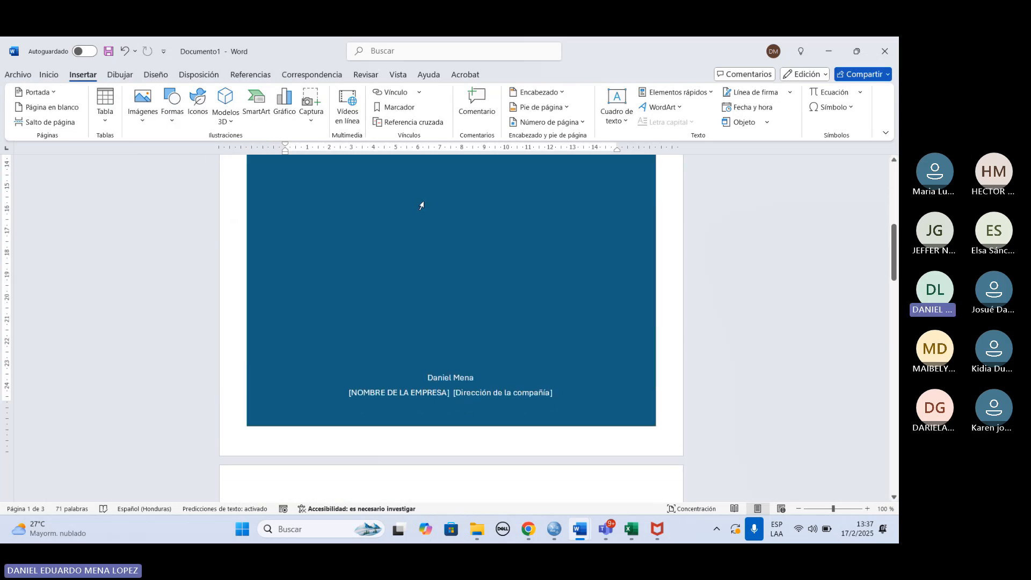
scroll(420, 206, "up", 6)
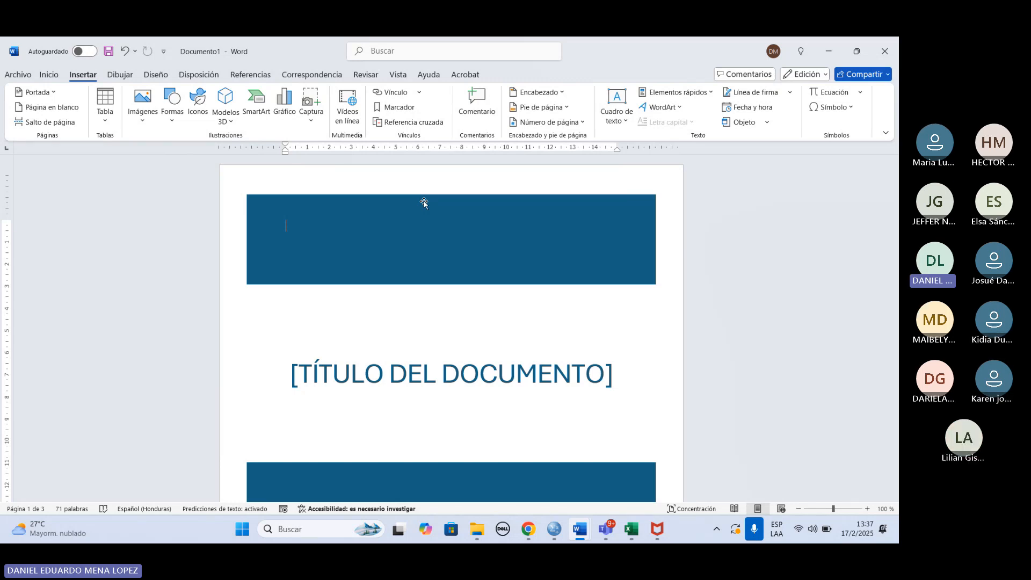
scroll(484, 288, "down", 5)
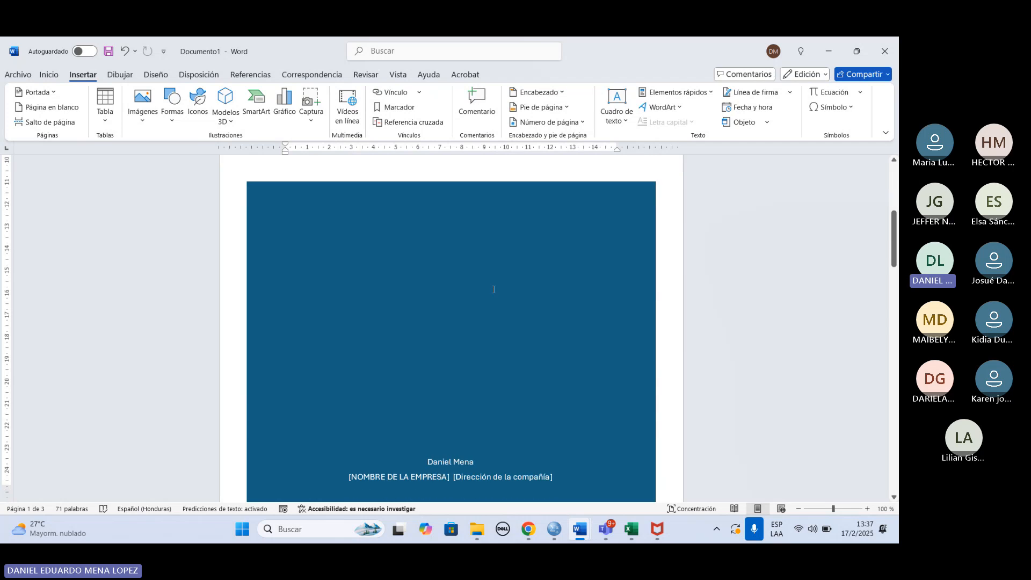
scroll(493, 289, "down", 2)
scroll(494, 289, "up", 6)
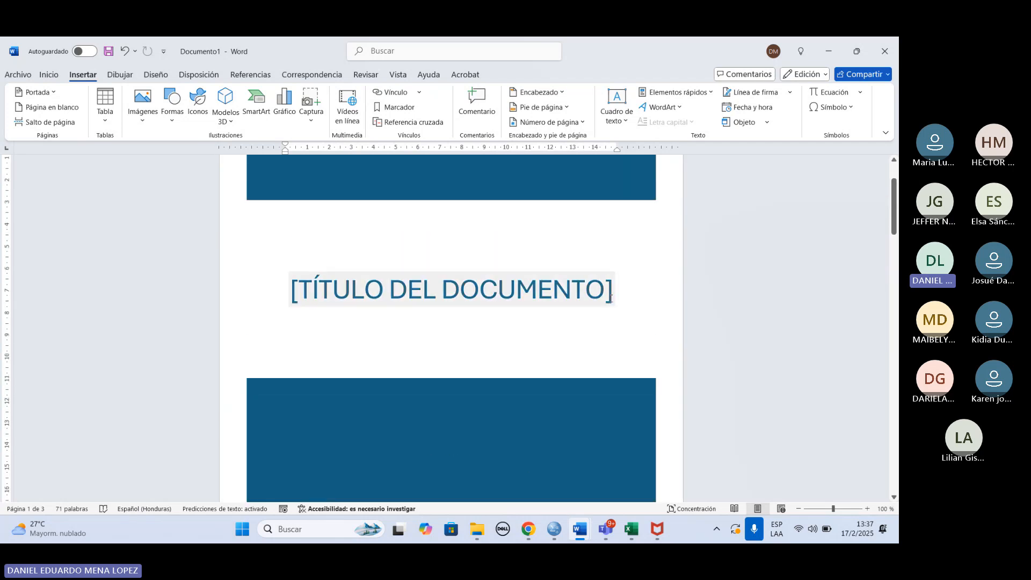
left_click(613, 296)
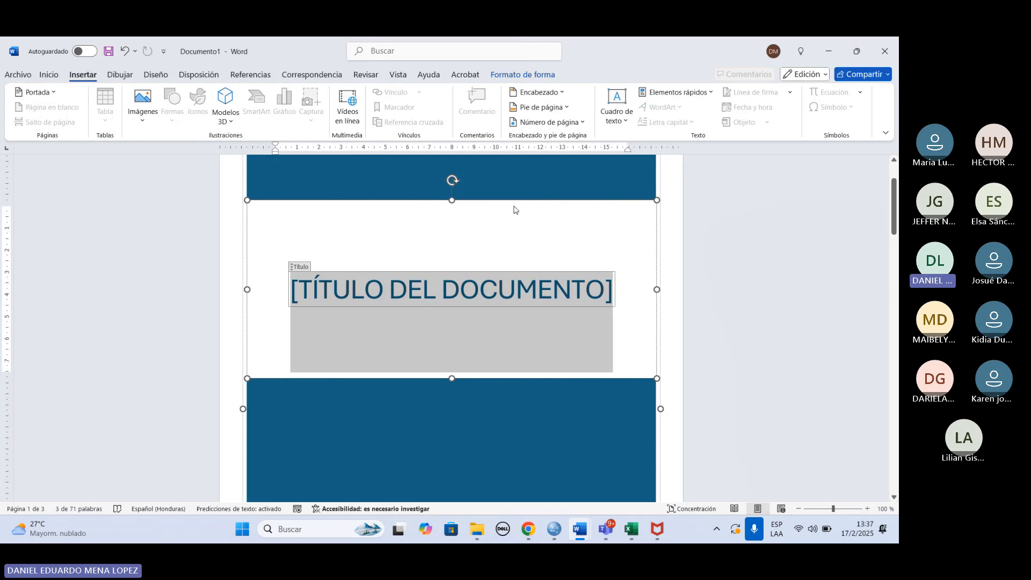
left_click(583, 421)
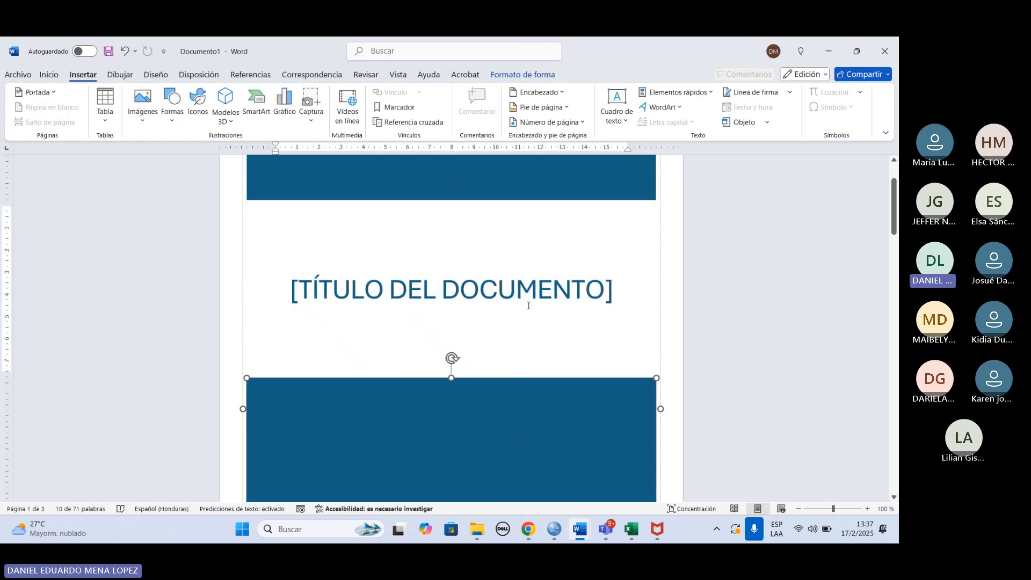
left_click(532, 295)
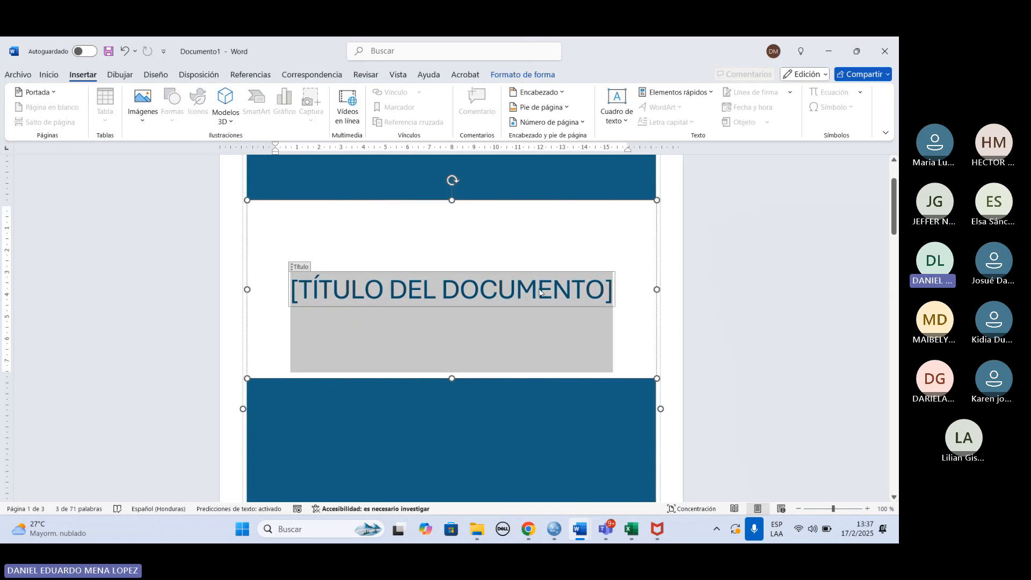
left_click(510, 409)
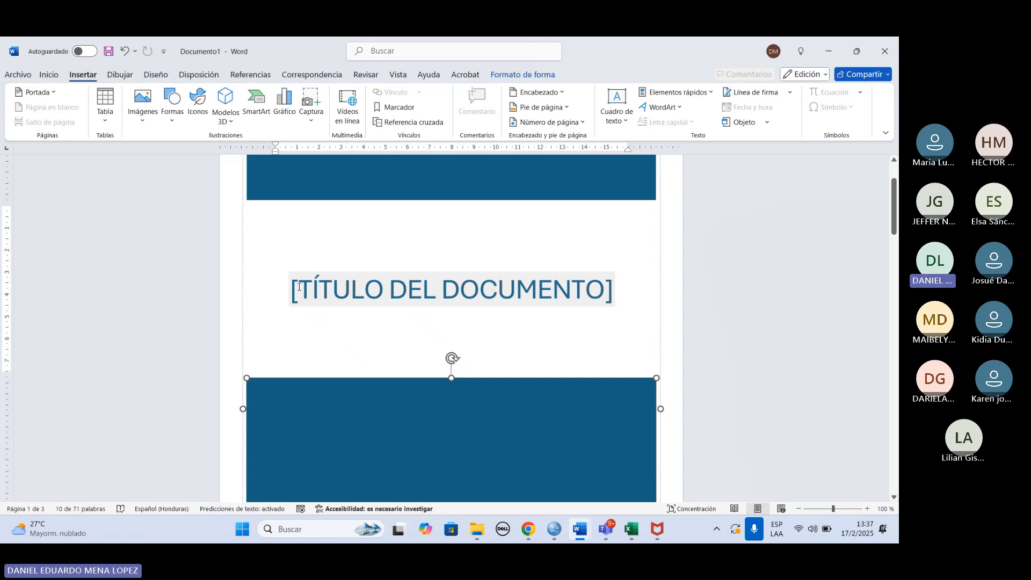
left_click(302, 290)
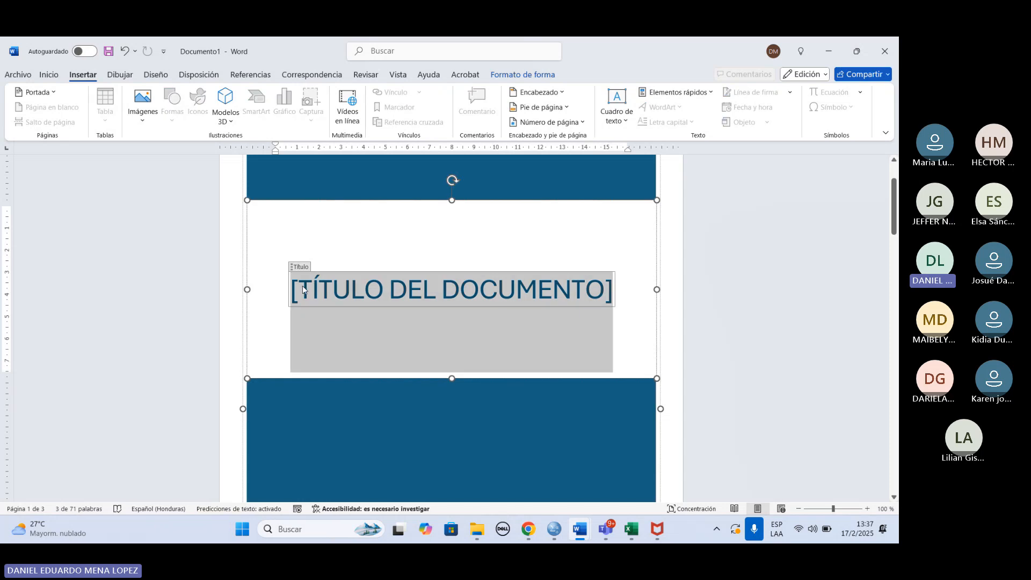
type("MIM")
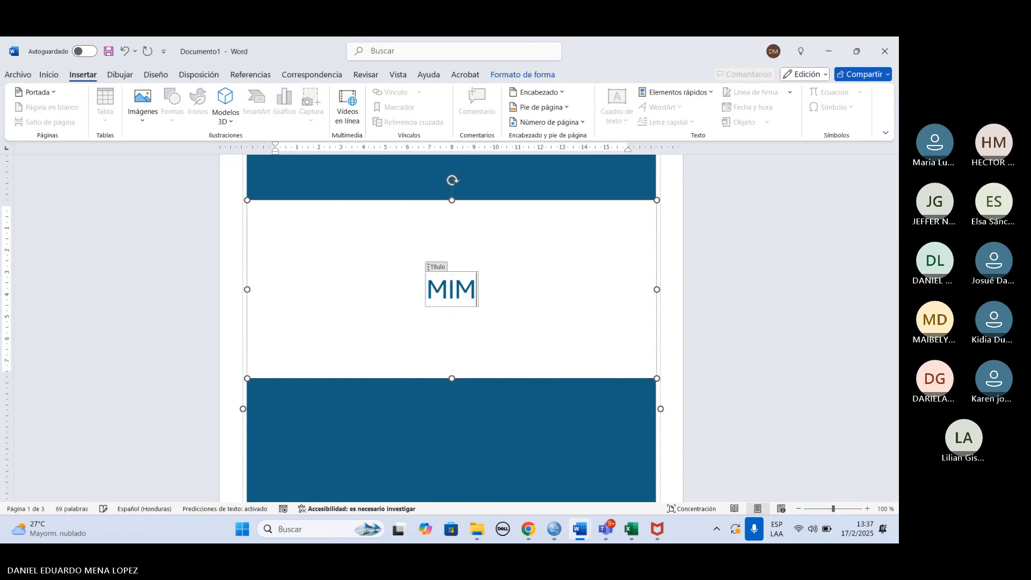
key("BackSpace")
type("CROSO")
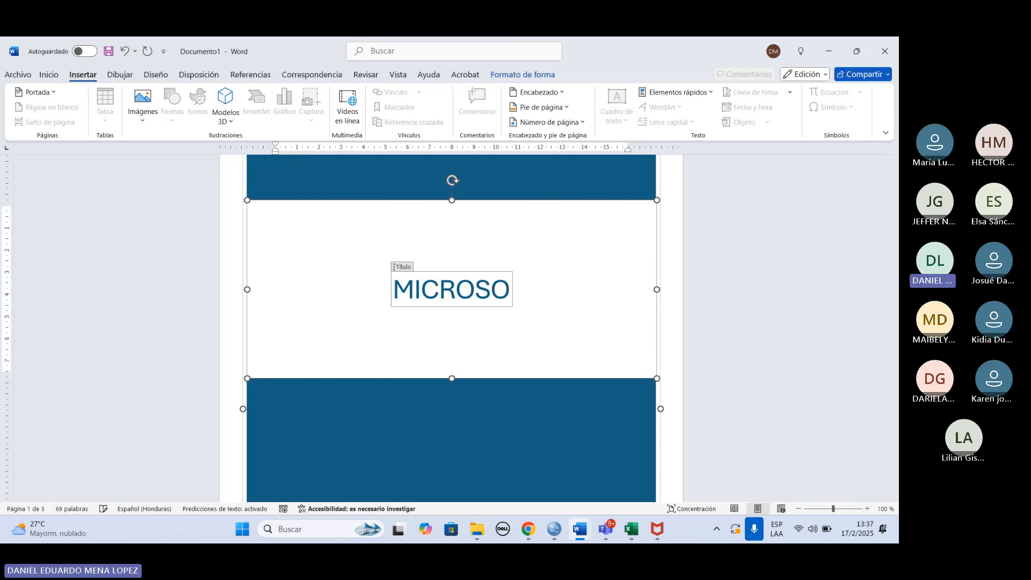
type("FT WORD")
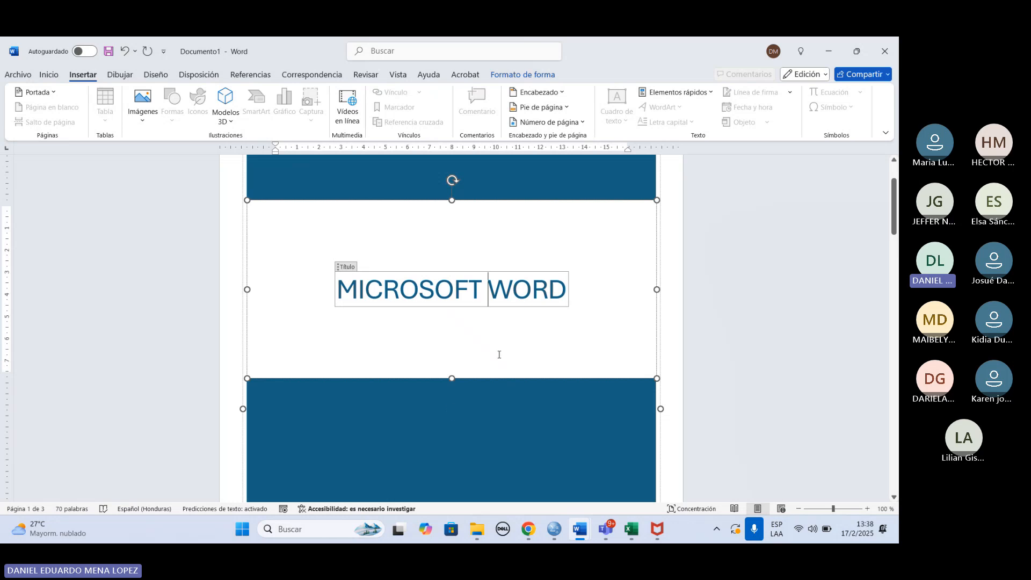
left_click(540, 383)
Step: Make the cover page title "MICROSOFT WORD" bold
scroll(541, 382, "down", 1)
scroll(540, 382, "up", 1)
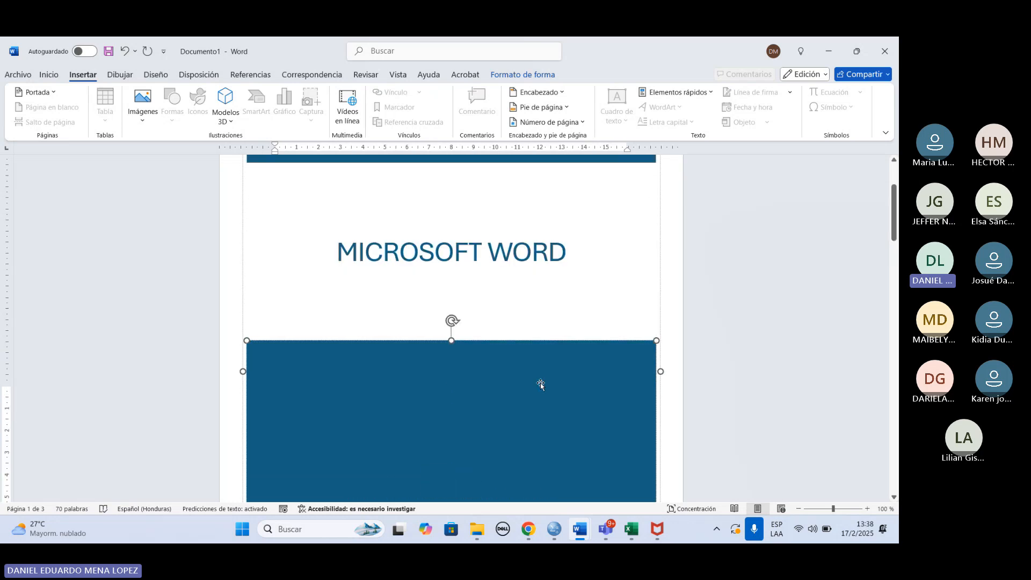
left_click(554, 259)
left_click_drag(554, 259, 404, 259)
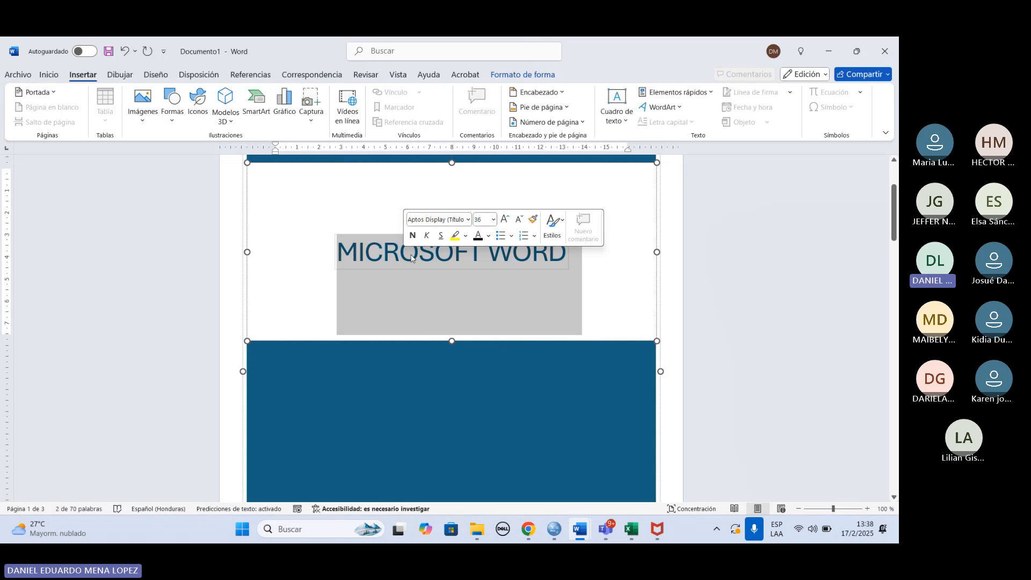
left_click(49, 75)
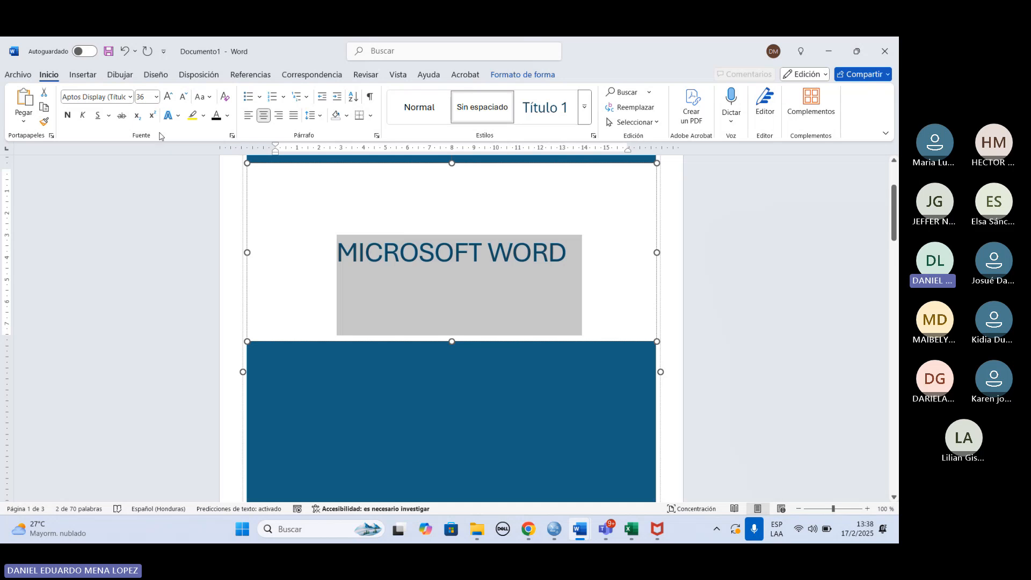
left_click(67, 116)
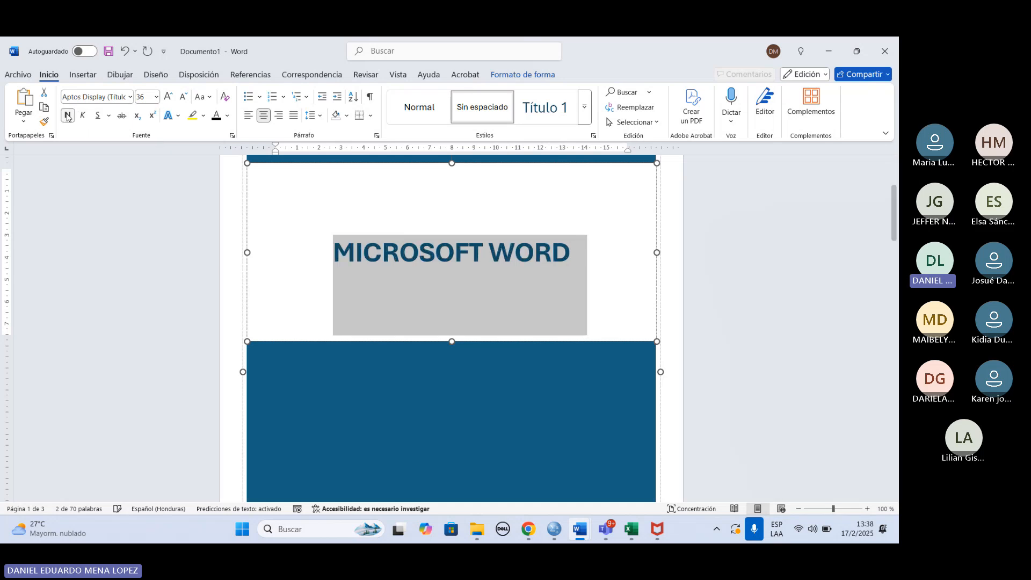
left_click(592, 213)
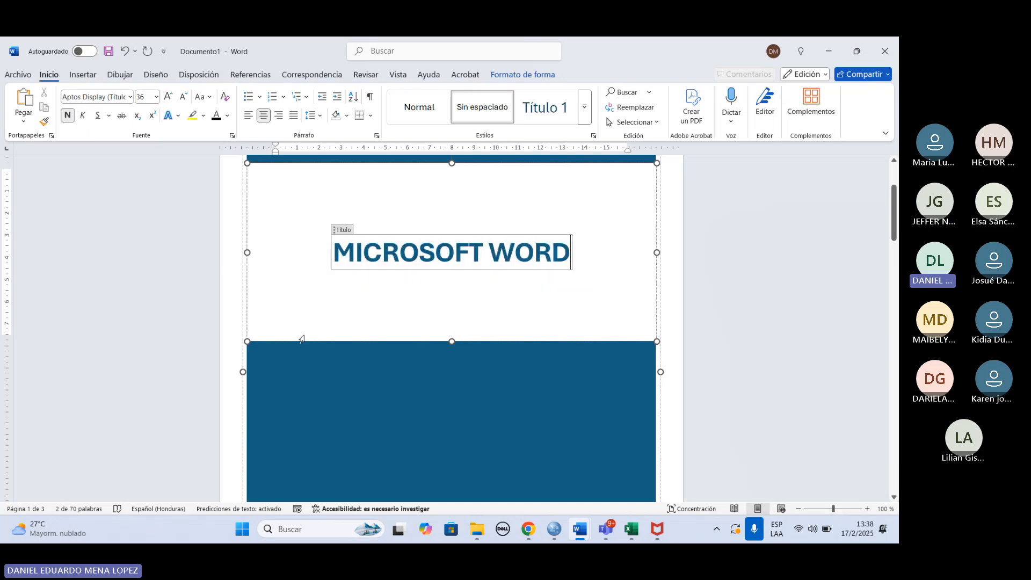
left_click(376, 317)
Step: Replace the company name placeholder on the cover page with "UNAH" and select the company address placeholder
scroll(474, 340, "down", 1)
scroll(475, 340, "down", 9)
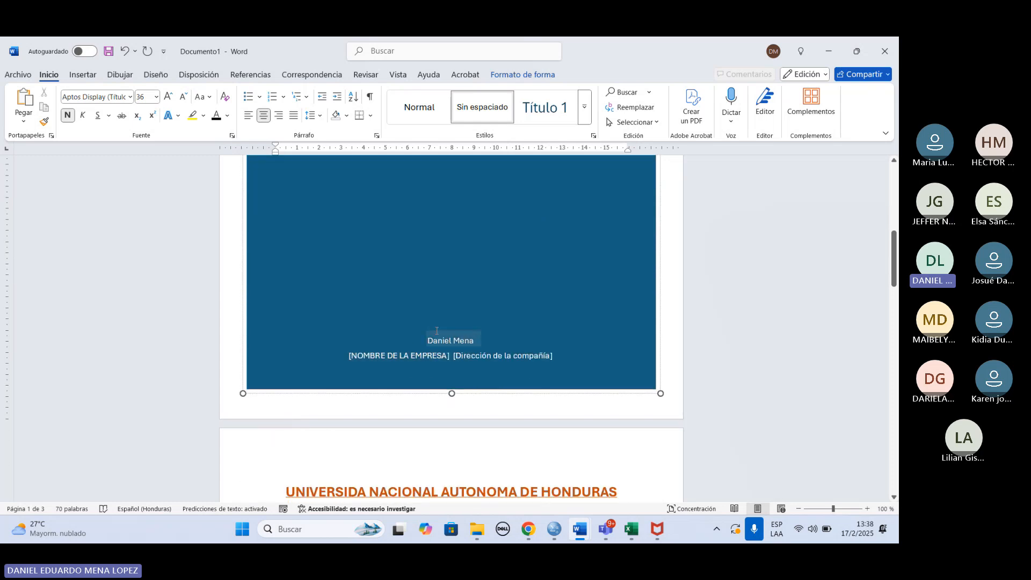
left_click(413, 352)
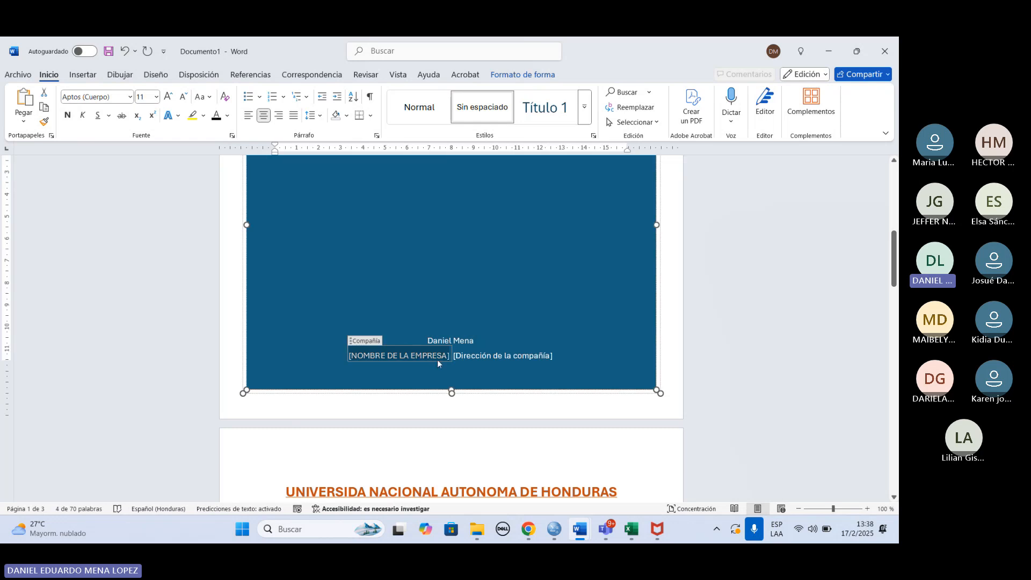
type("UNAH")
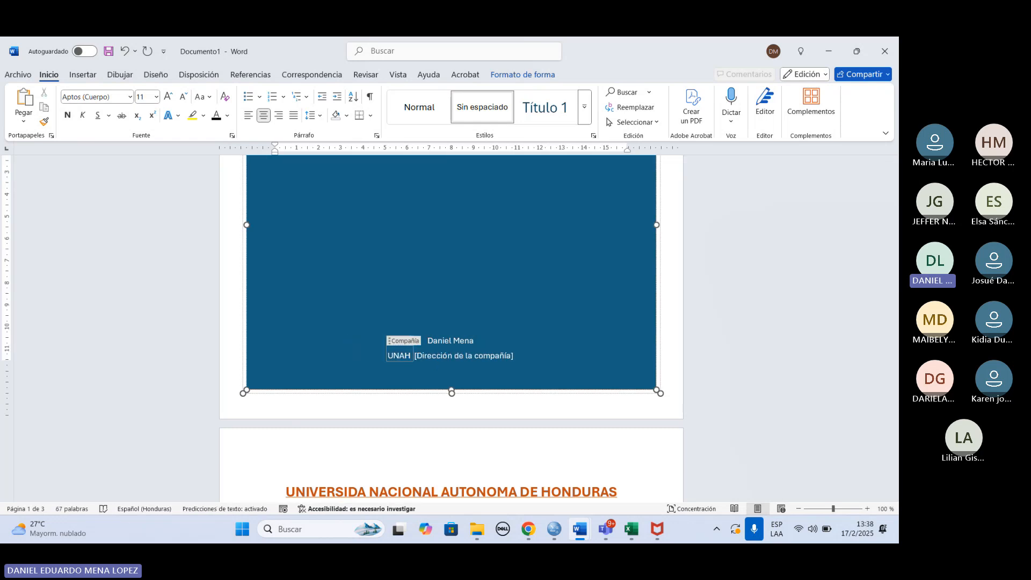
left_click(512, 355)
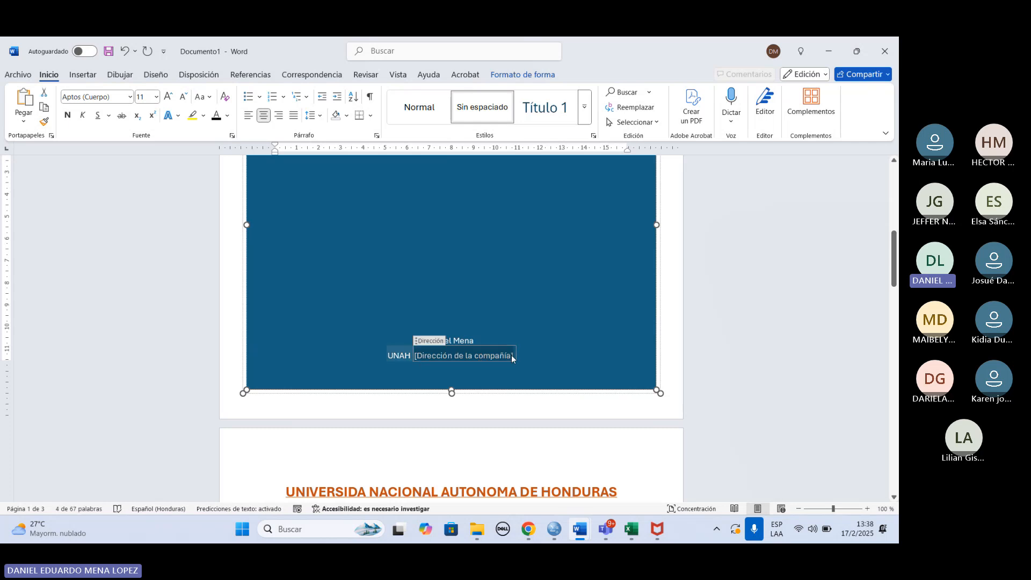
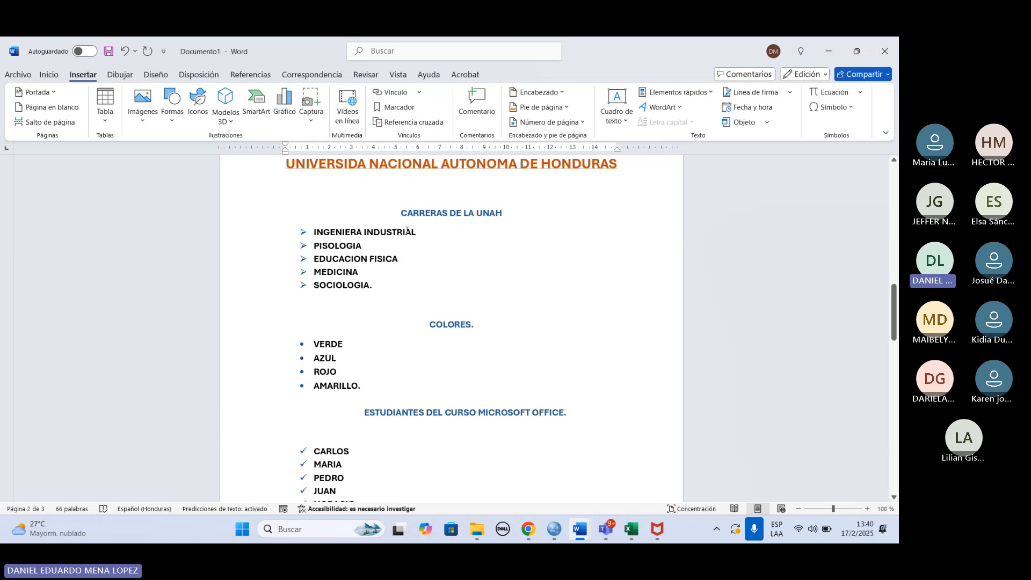
Step: Try inserting a blank page directly after "BORRADORES.", the last item of the school materials list
scroll(421, 248, "down", 15)
scroll(501, 253, "down", 1)
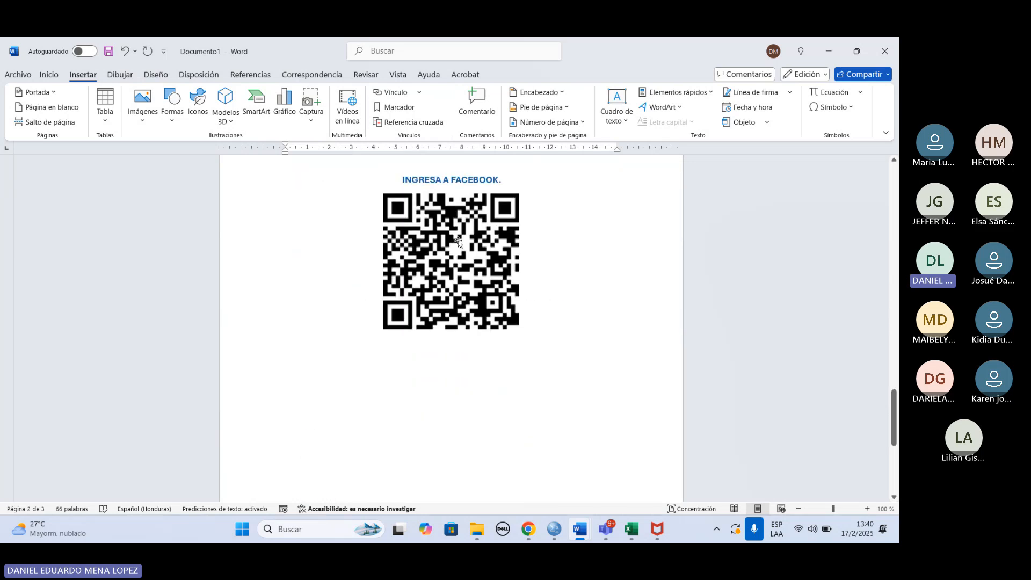
left_click(541, 343)
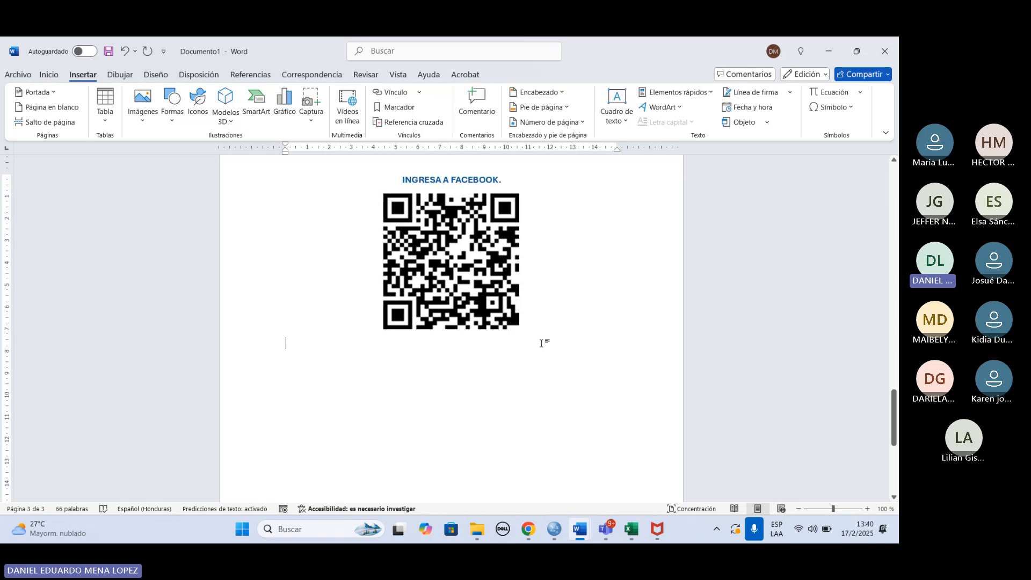
scroll(543, 342, "up", 3)
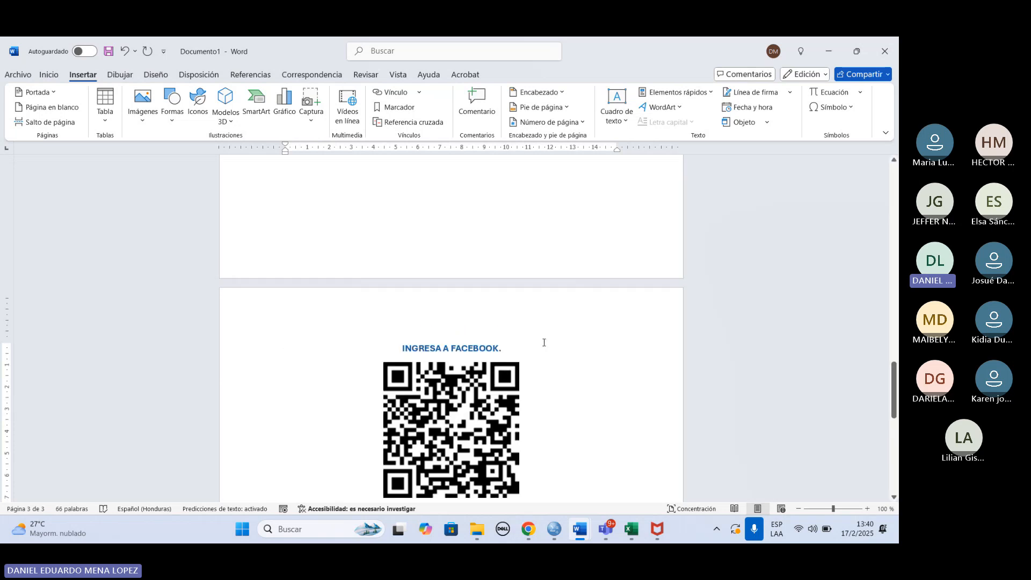
scroll(532, 342, "up", 2)
left_click(418, 232)
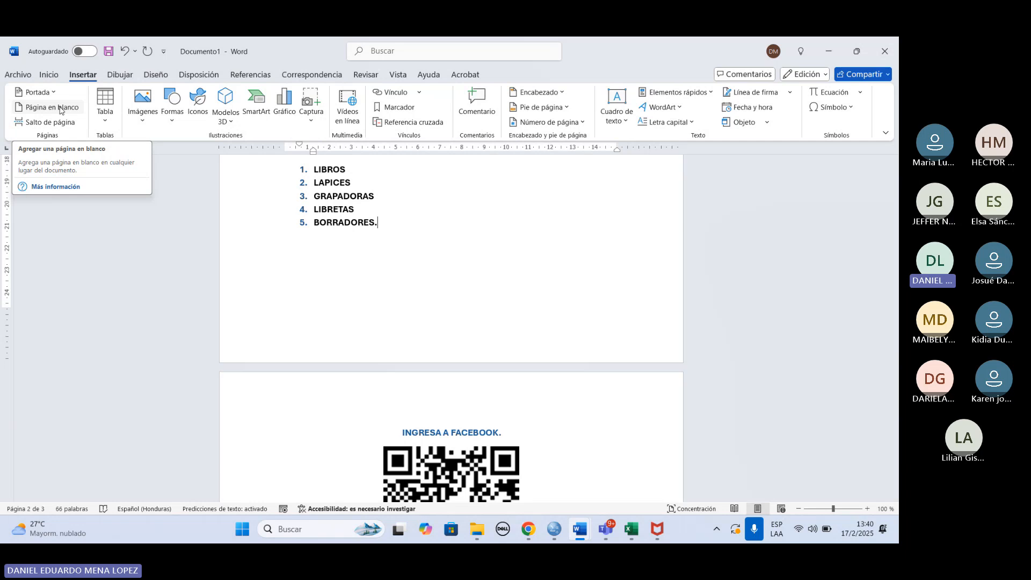
scroll(366, 392, "up", 3)
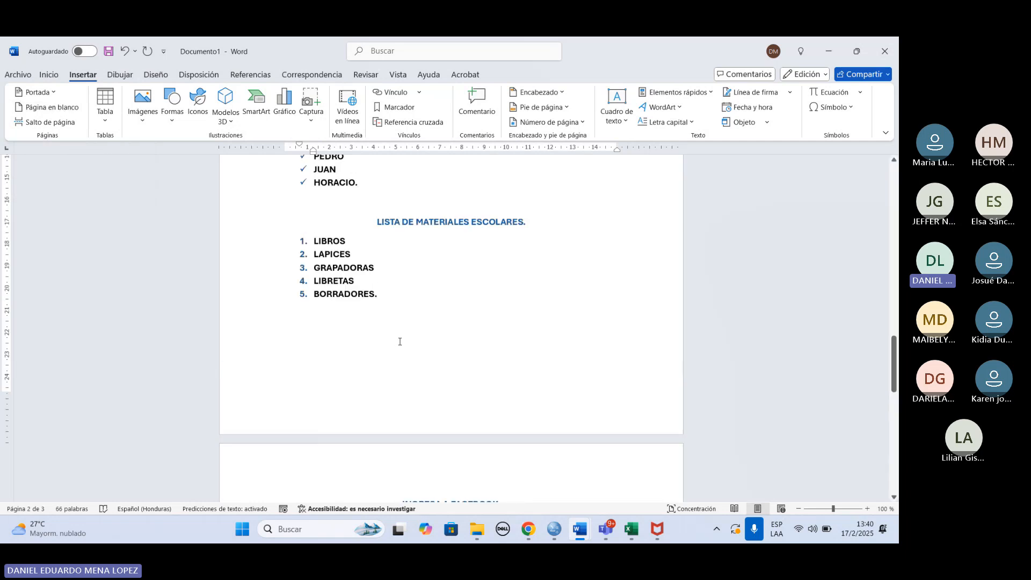
scroll(383, 336, "down", 1)
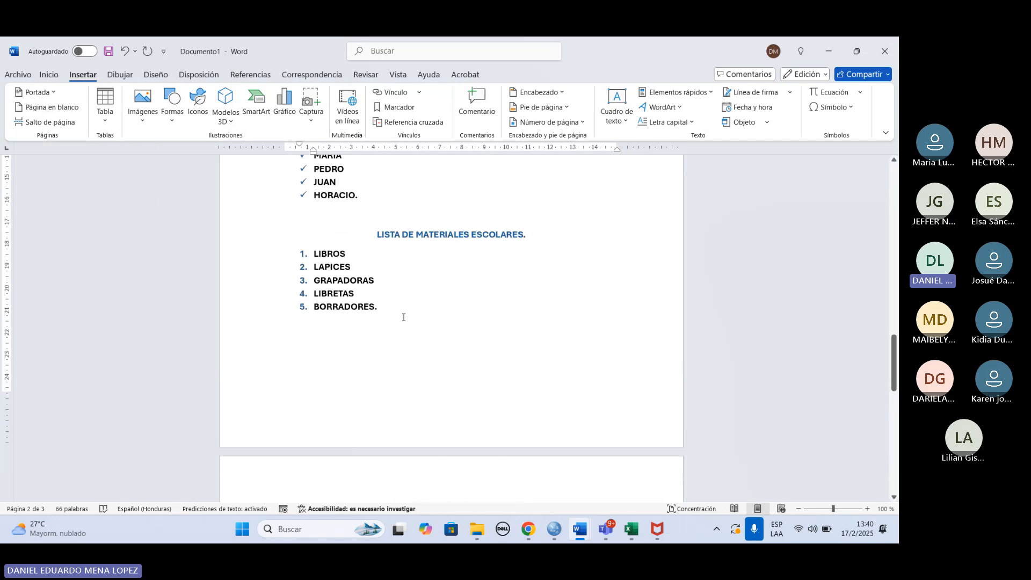
left_click(62, 108)
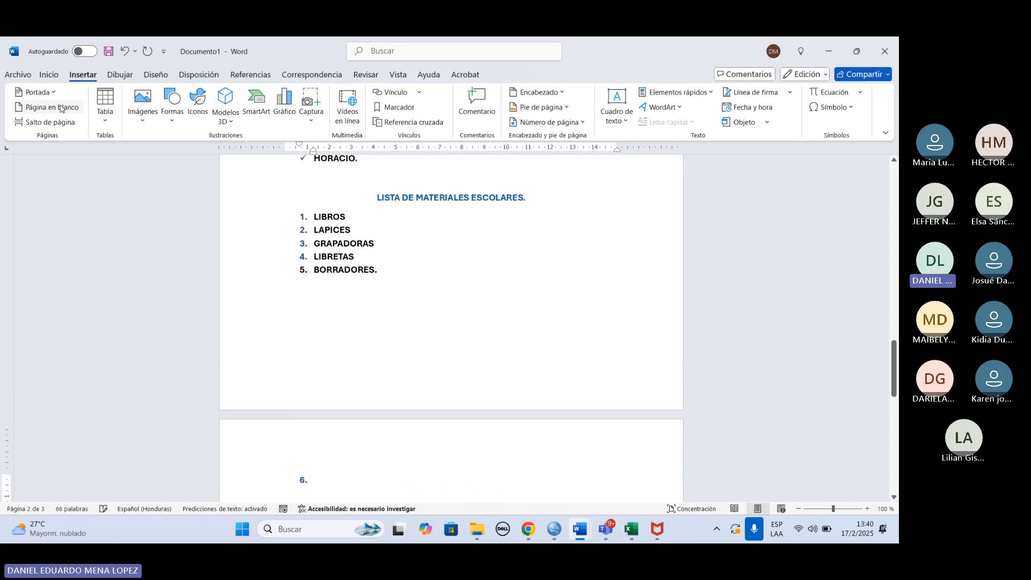
Step: Undo the blank page inserted after the last item of the school materials list
left_click(125, 52)
left_click(24, 107)
scroll(213, 186, "down", 5)
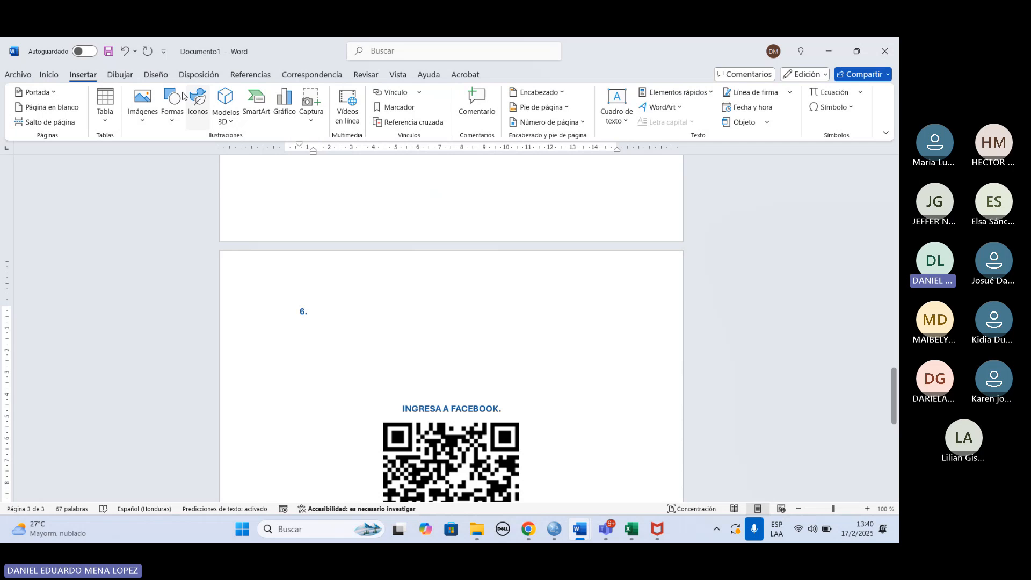
key("ctrl+z")
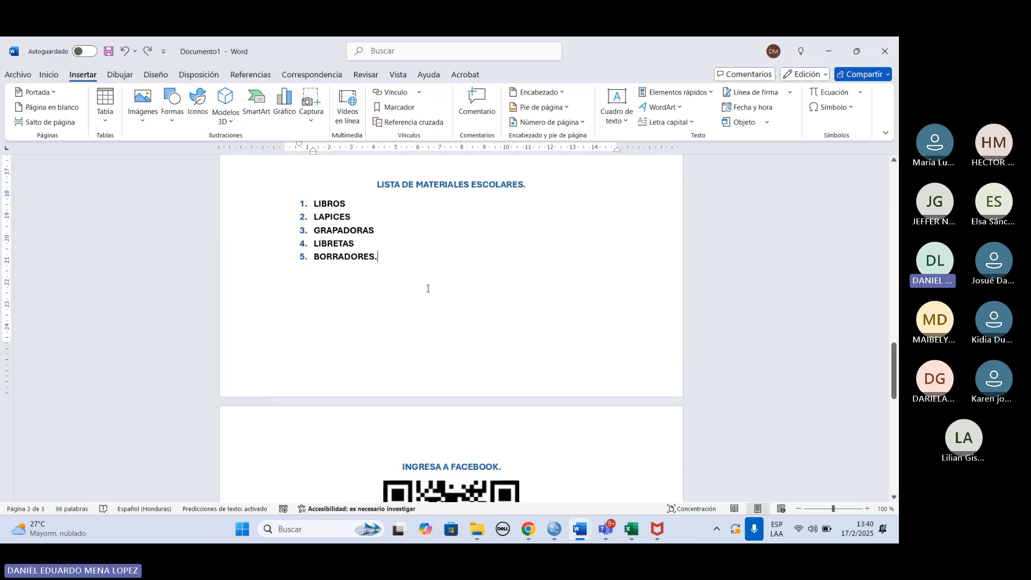
Step: Try inserting a blank page from the empty paragraph below the Facebook QR code and review the added pages
scroll(428, 288, "down", 10)
left_click(302, 259)
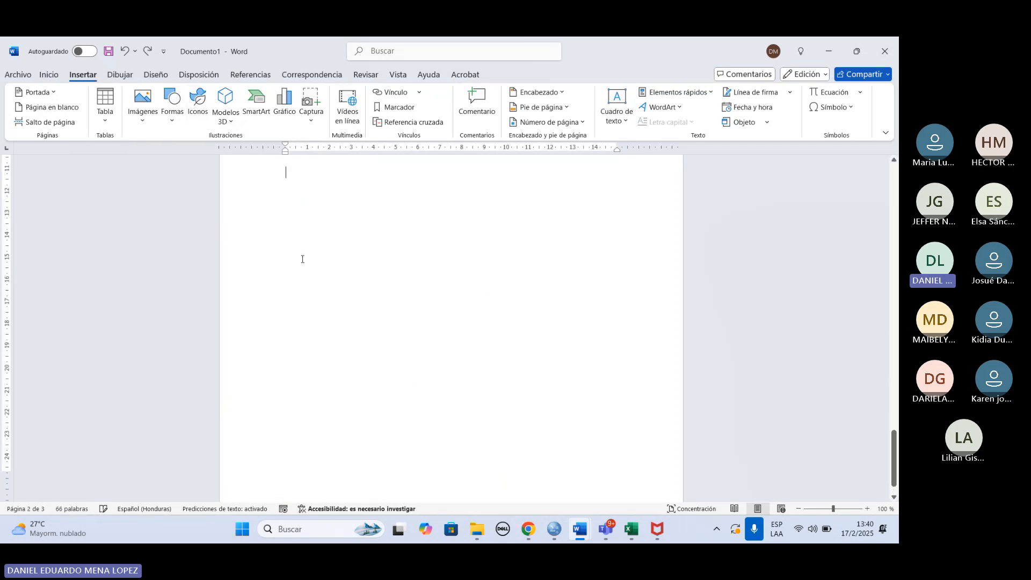
left_click(51, 107)
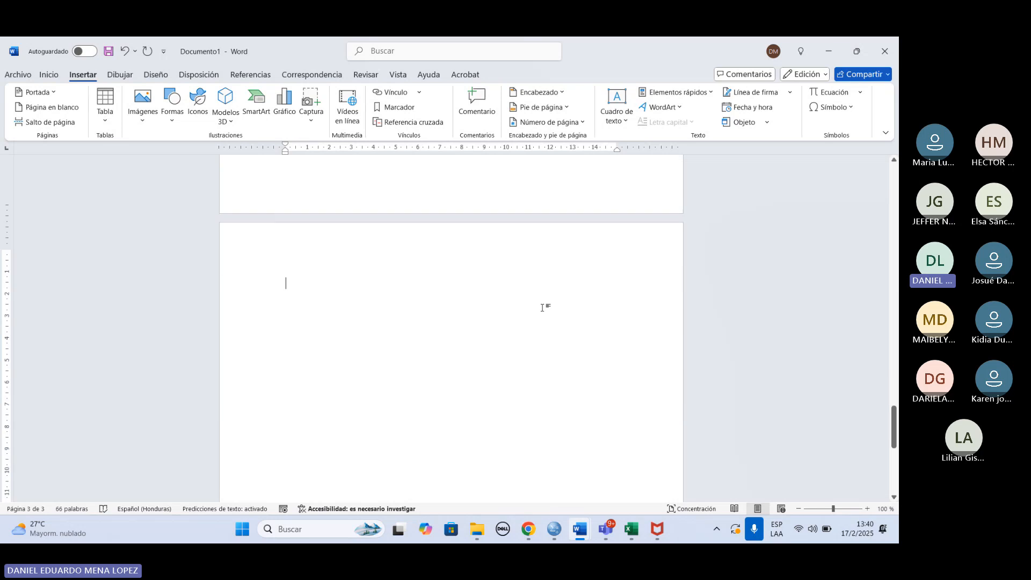
scroll(542, 307, "down", 7)
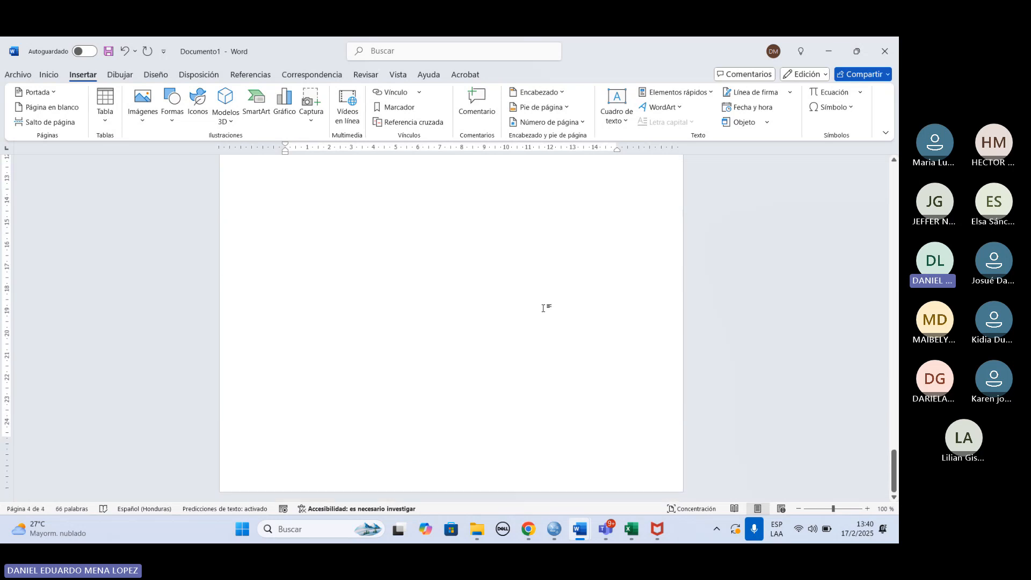
scroll(542, 308, "up", 8)
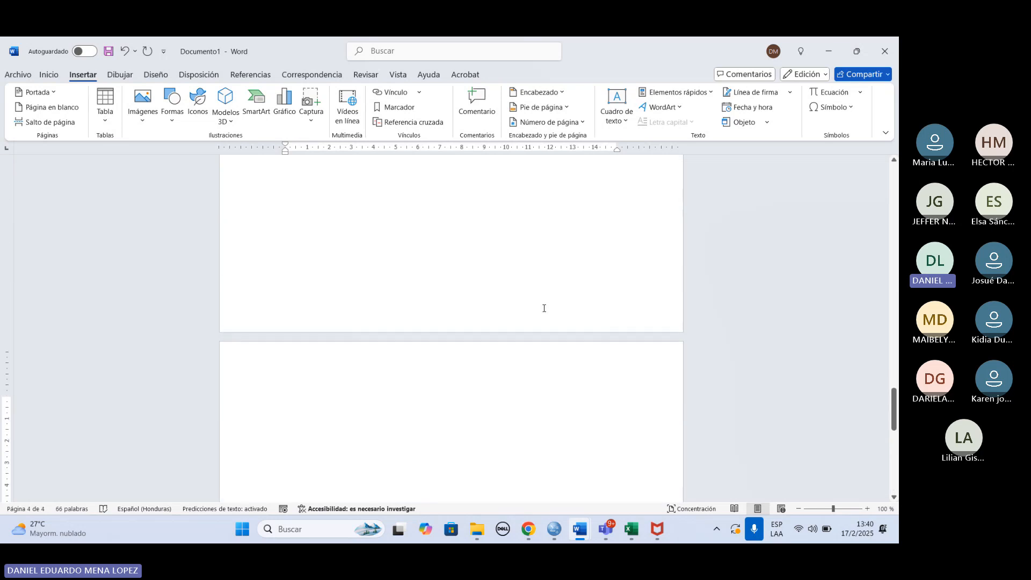
Step: Delete the blank page that was added below the Facebook QR code
key("BackSpace")
key("BackSpace")
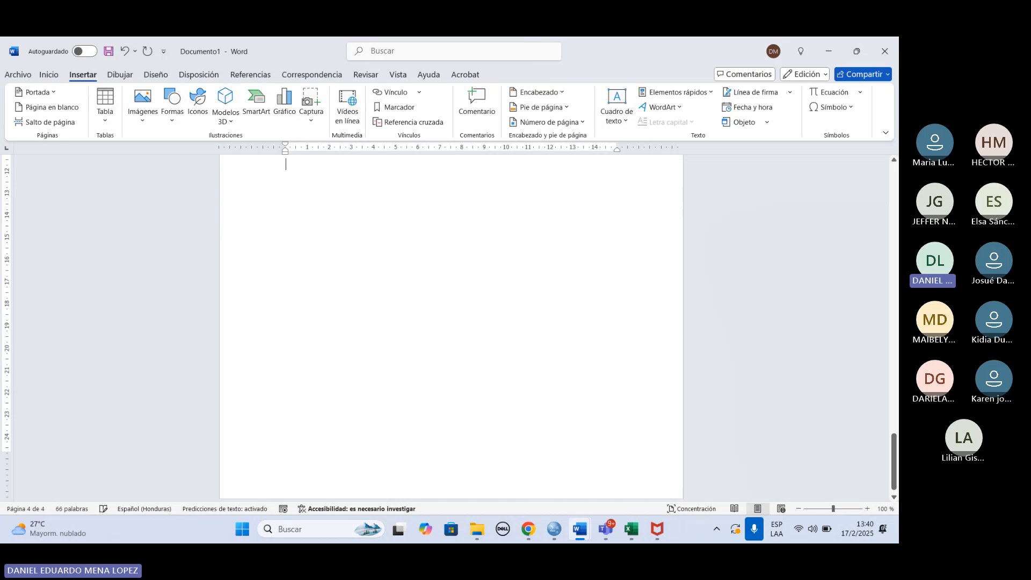
key("BackSpace")
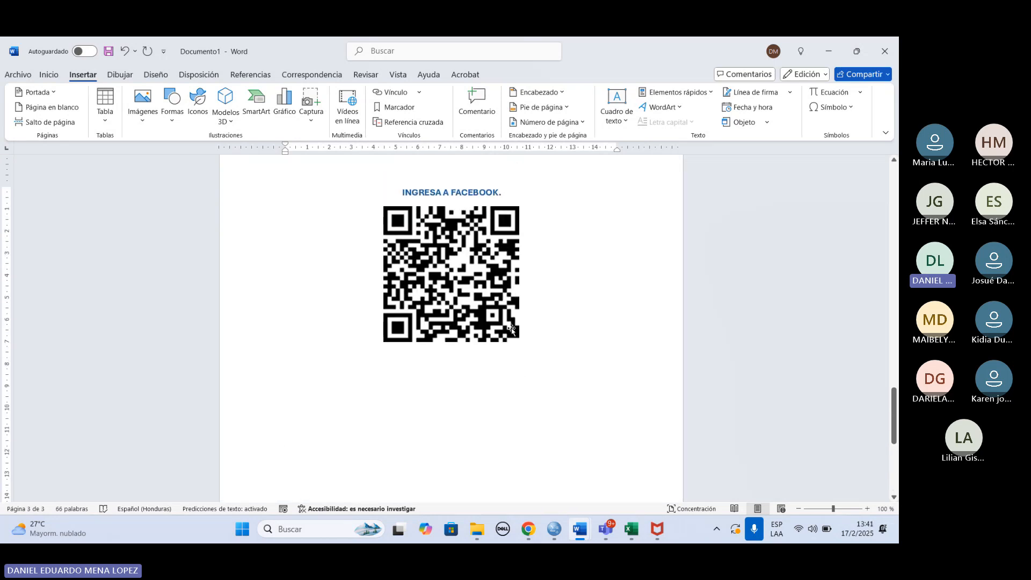
Step: Try inserting a page break in the empty paragraph below the school materials list
scroll(512, 330, "up", 8)
left_click(464, 317)
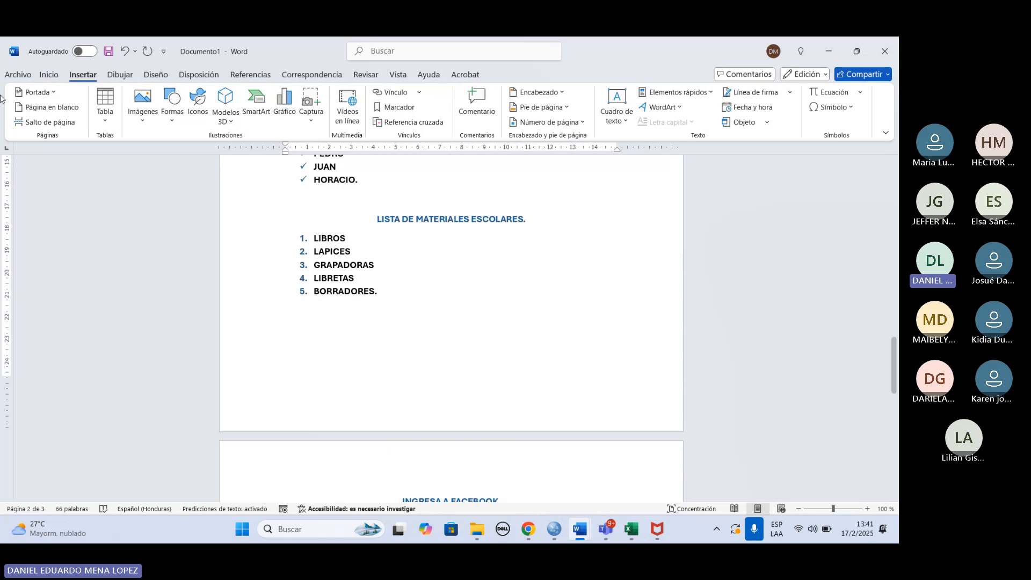
left_click(50, 122)
scroll(338, 225, "down", 8)
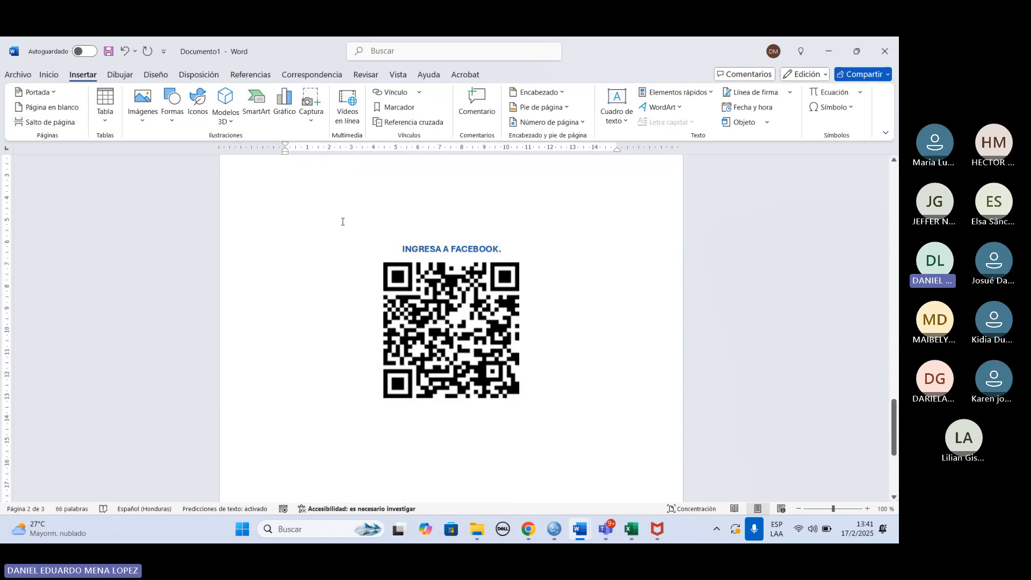
scroll(530, 342, "up", 5)
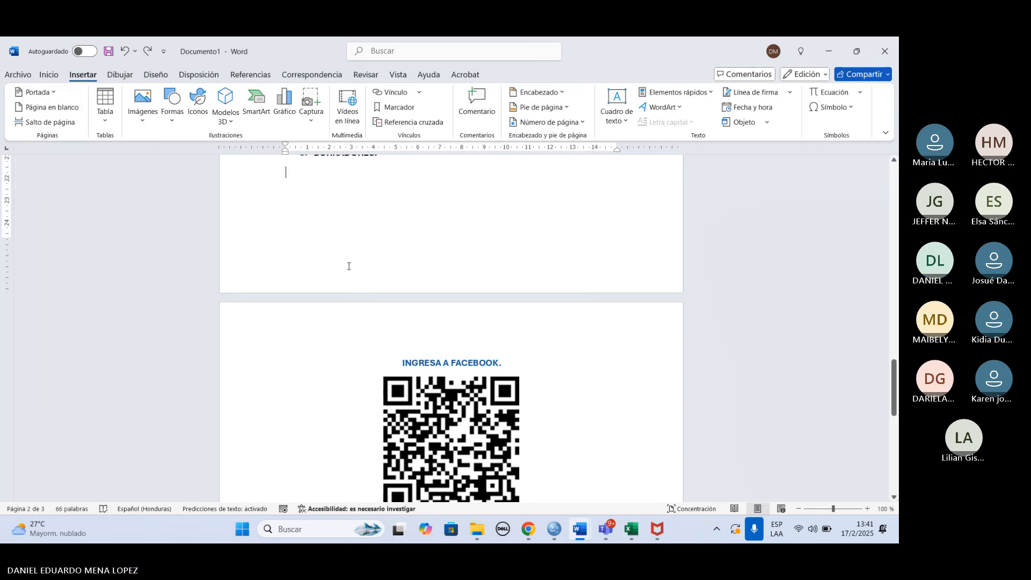
Step: Add the heading "INSERTAR TABLAS" in the empty paragraph below the Facebook QR code
scroll(359, 269, "down", 3)
left_click(510, 411)
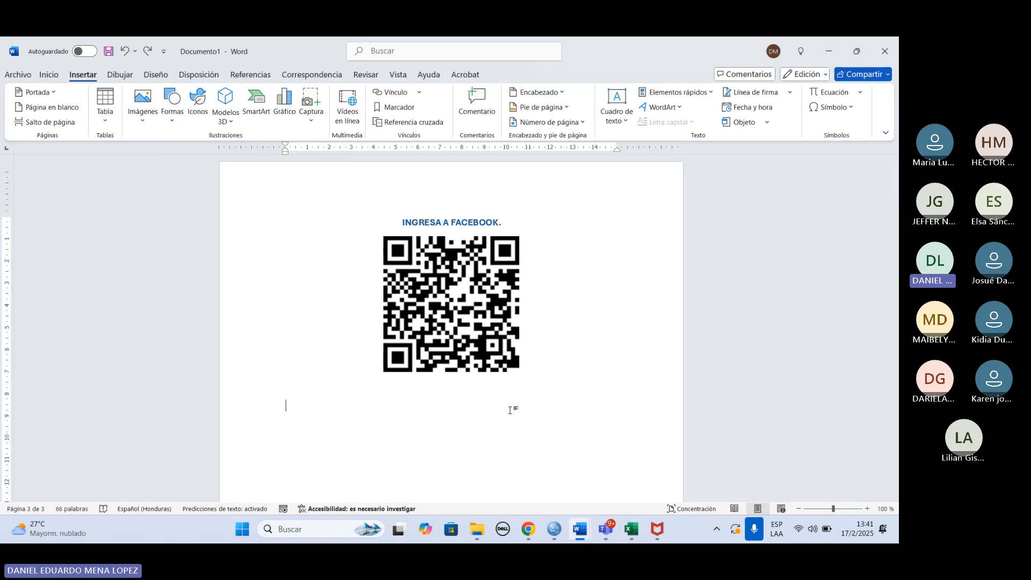
left_click(105, 108)
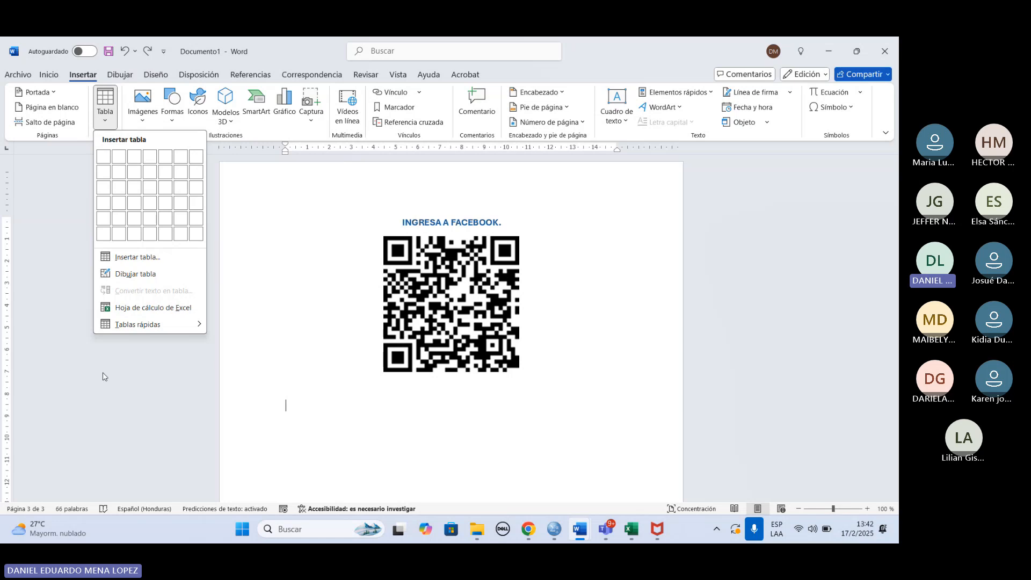
left_click(306, 403)
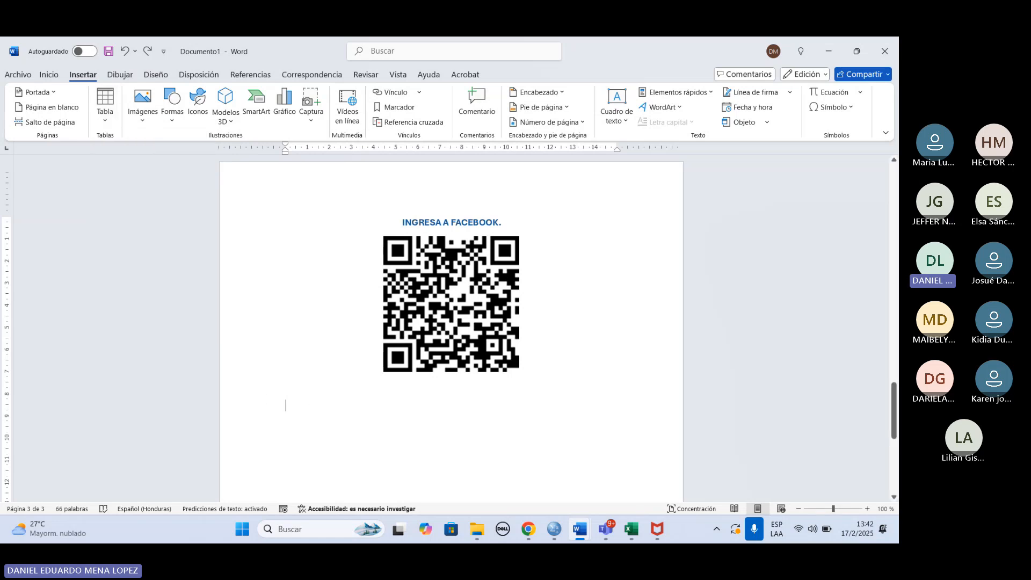
type("INSERTA")
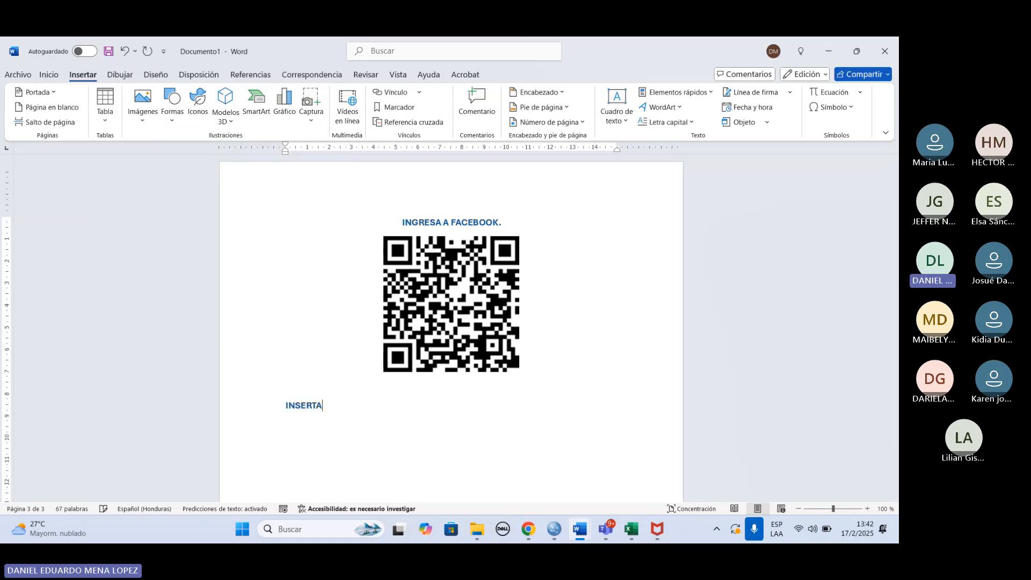
type("R TABLAS")
Step: Center the "INSERTAR TABLAS" heading and set its font size to 18
scroll(292, 417, "up", 1)
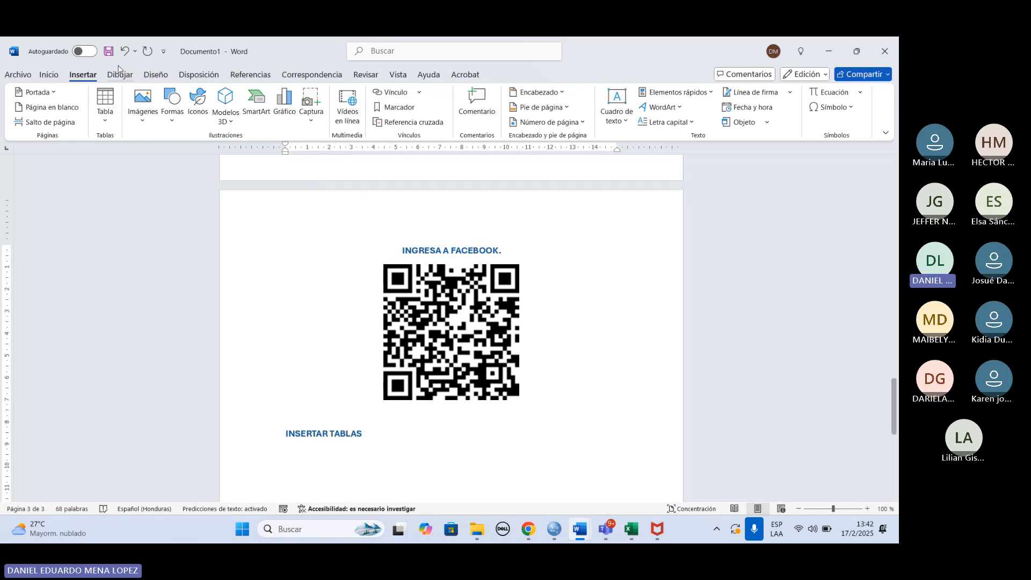
left_click(48, 75)
left_click(263, 115)
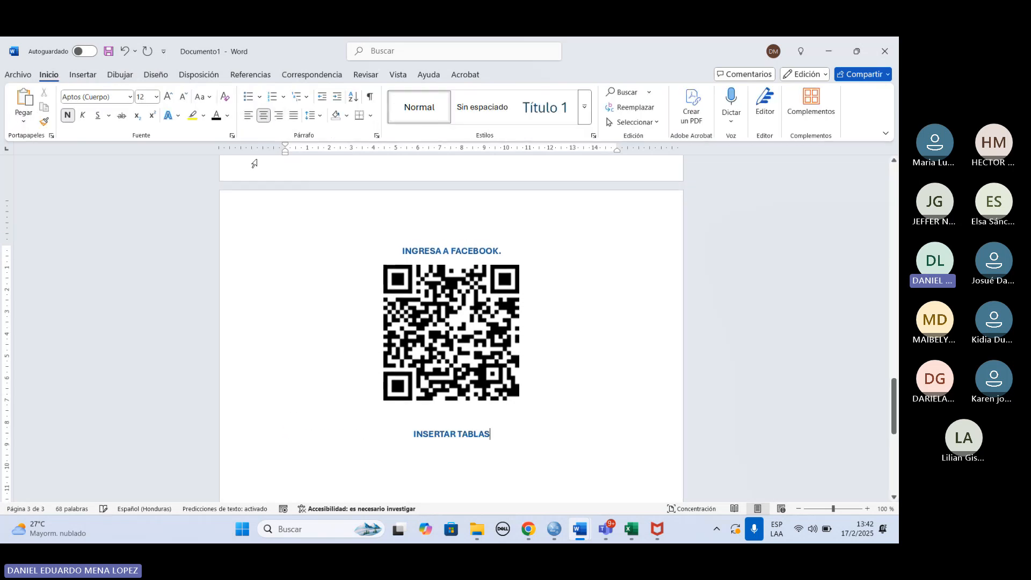
scroll(504, 321, "down", 4)
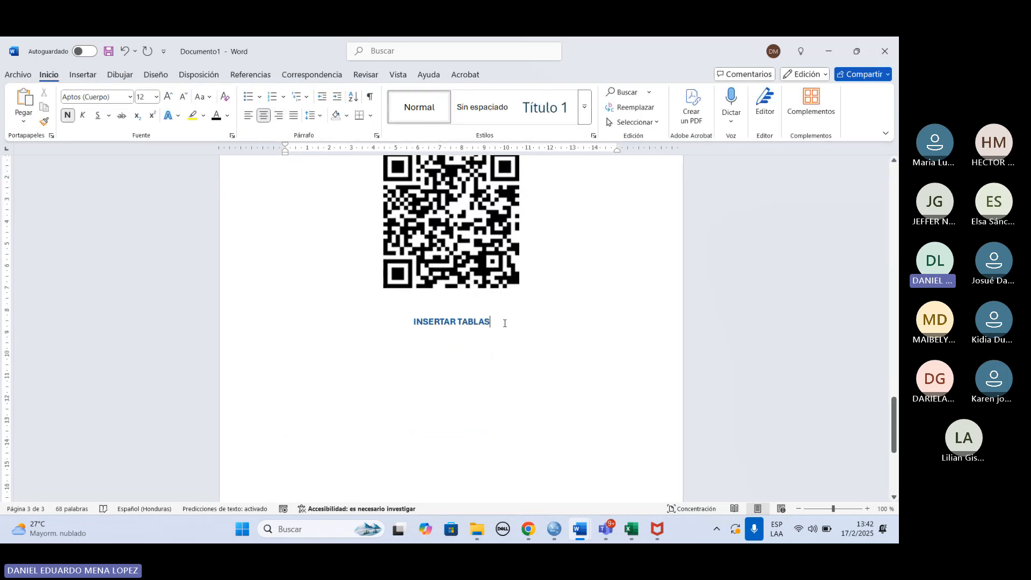
triple_click(458, 322)
left_click(156, 97)
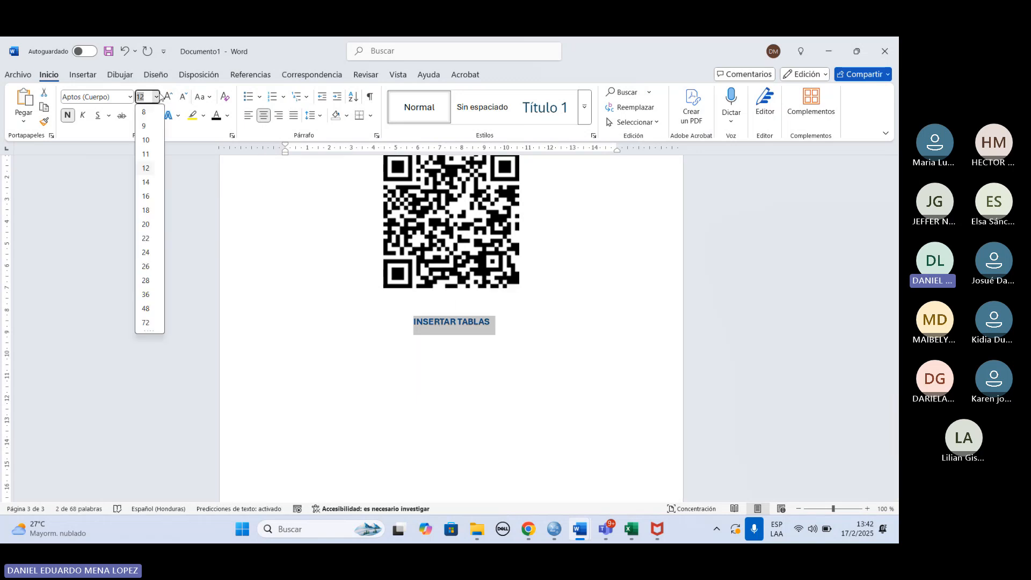
left_click(146, 210)
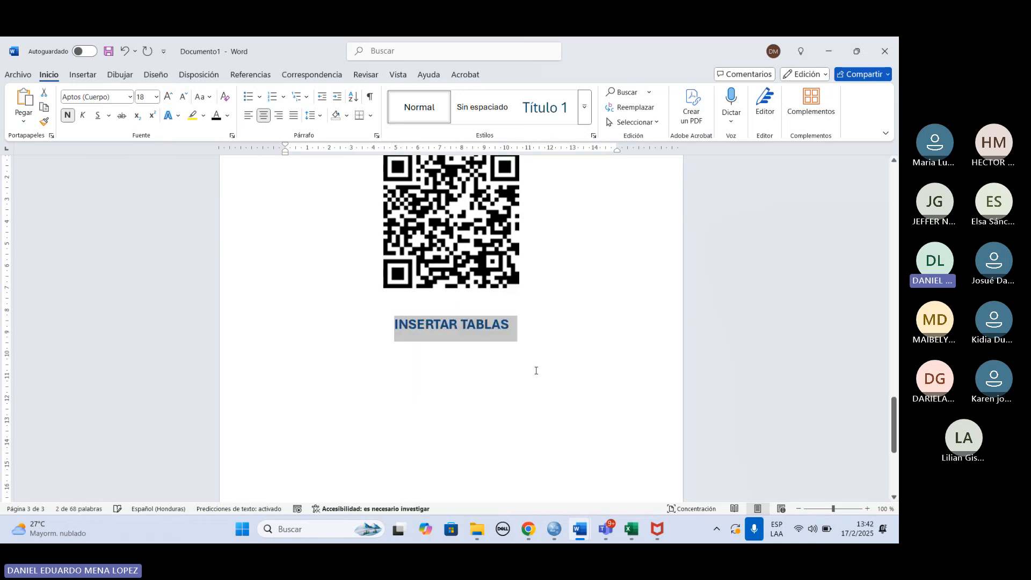
Step: Start a new left-aligned paragraph below the "INSERTAR TABLAS" heading and display the commands for inserting objects
left_click(534, 334)
key("Return")
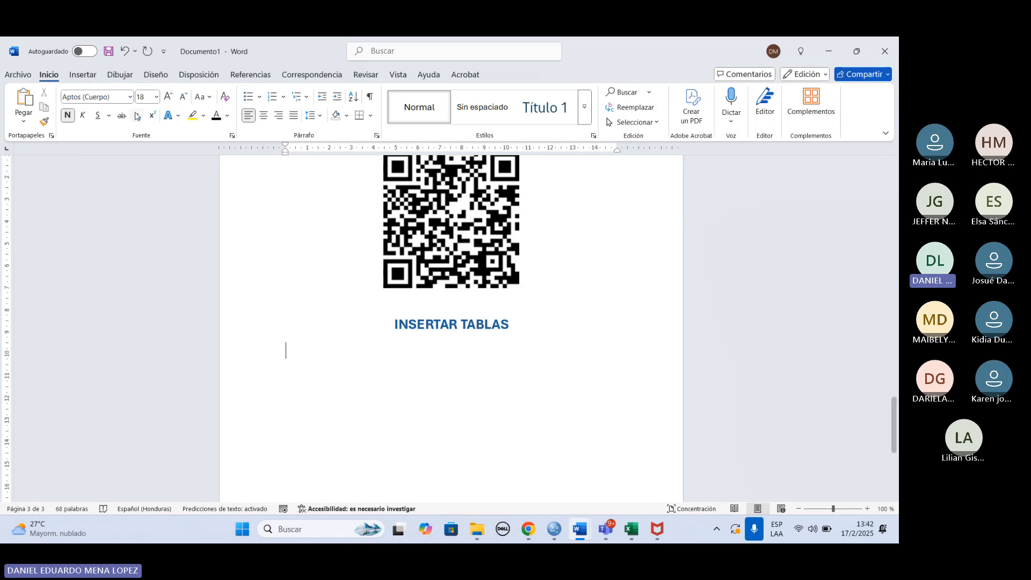
left_click(120, 75)
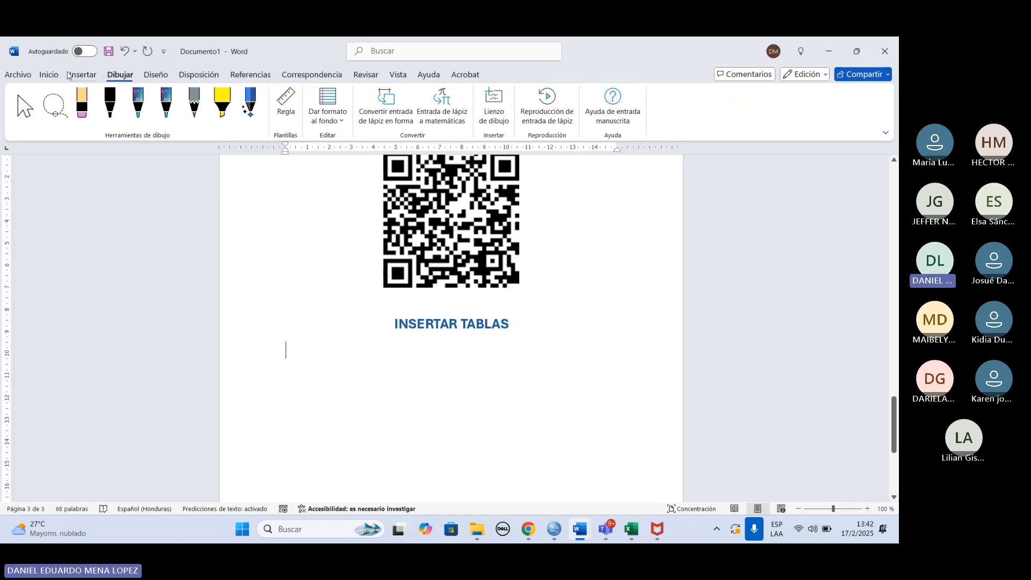
left_click(70, 76)
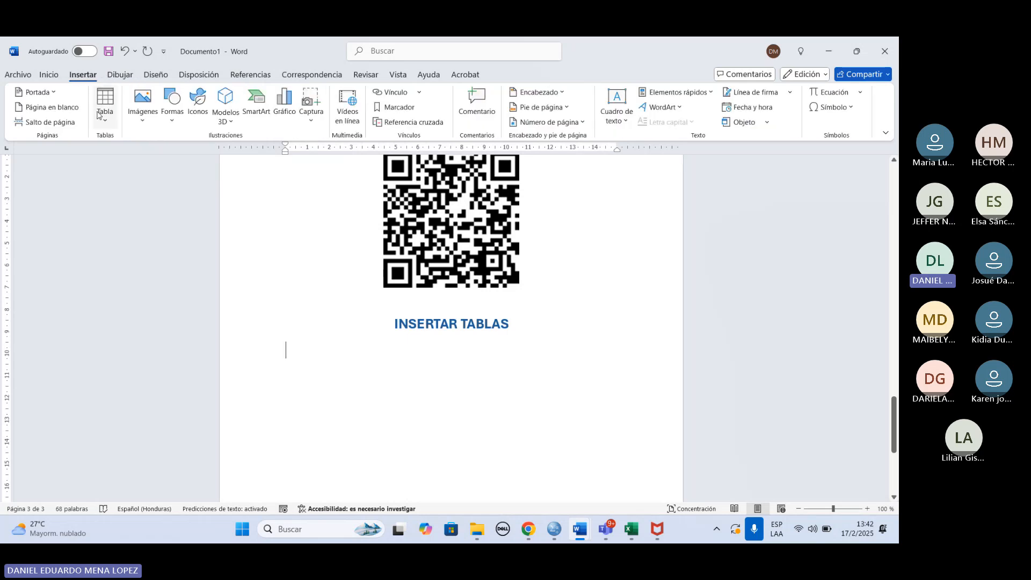
Step: Insert a table with four columns and four rows below the "INSERTAR TABLAS" heading
left_click(98, 115)
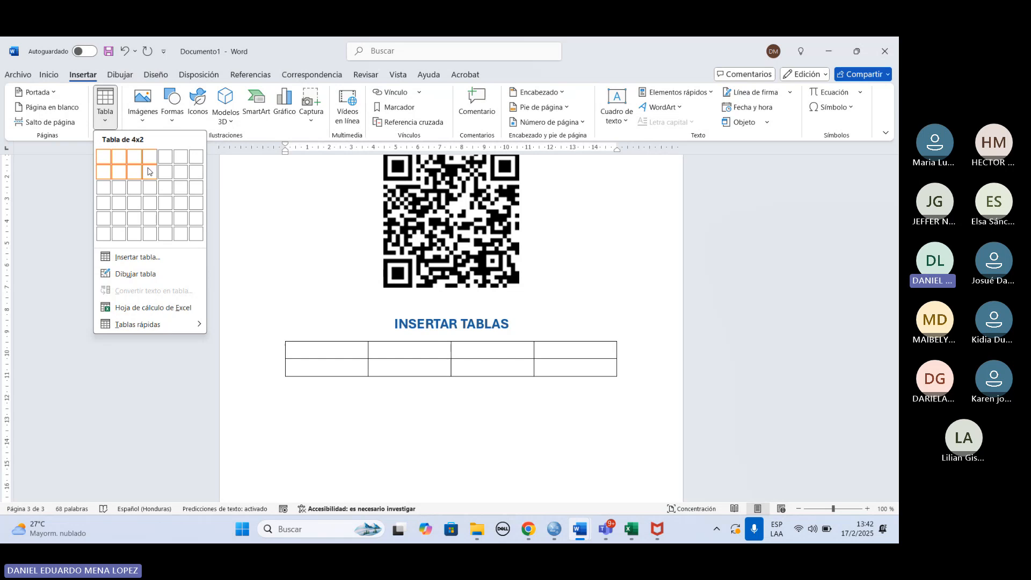
left_click(155, 211)
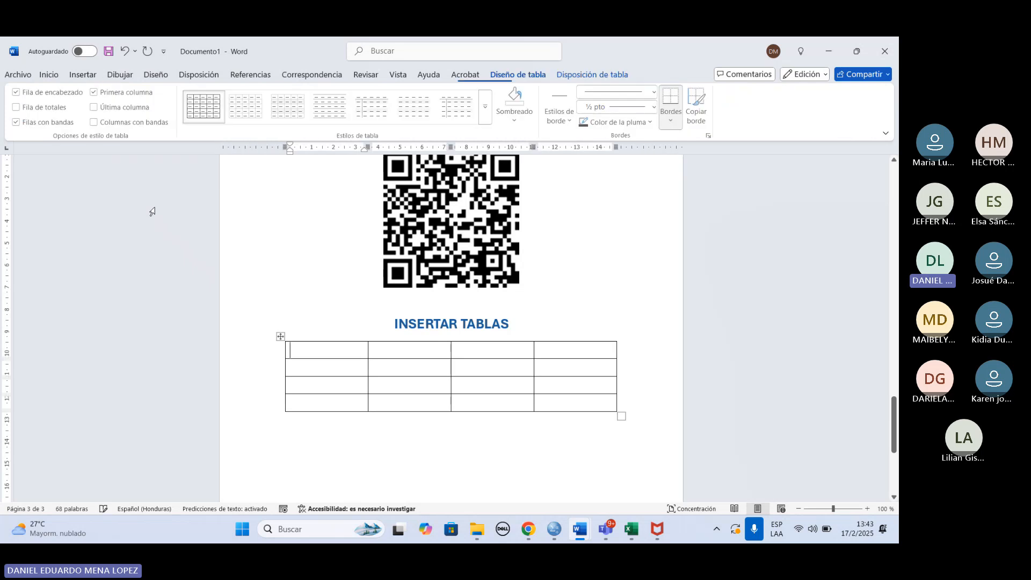
left_click(336, 444)
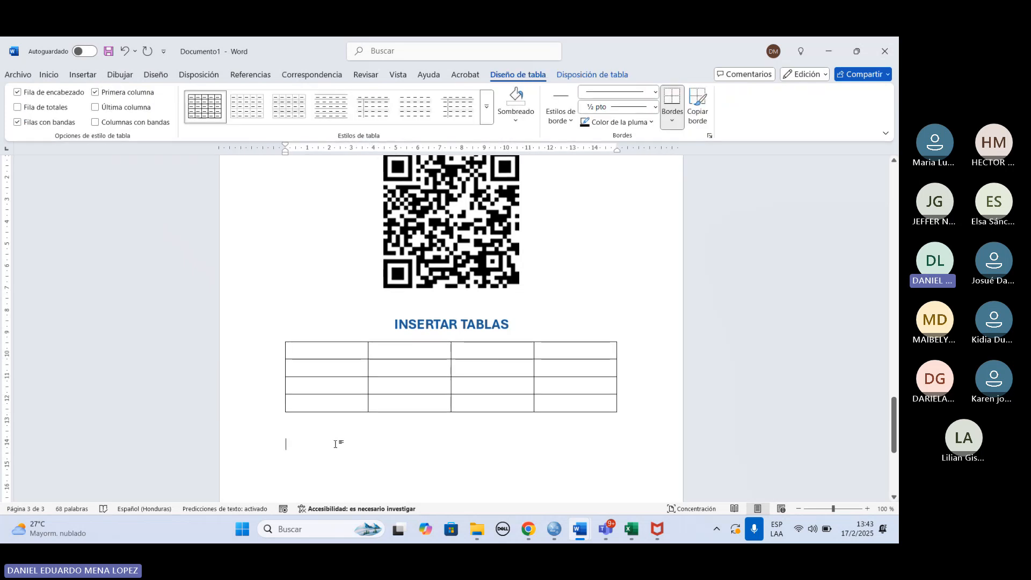
scroll(340, 396, "down", 4)
left_click(356, 259)
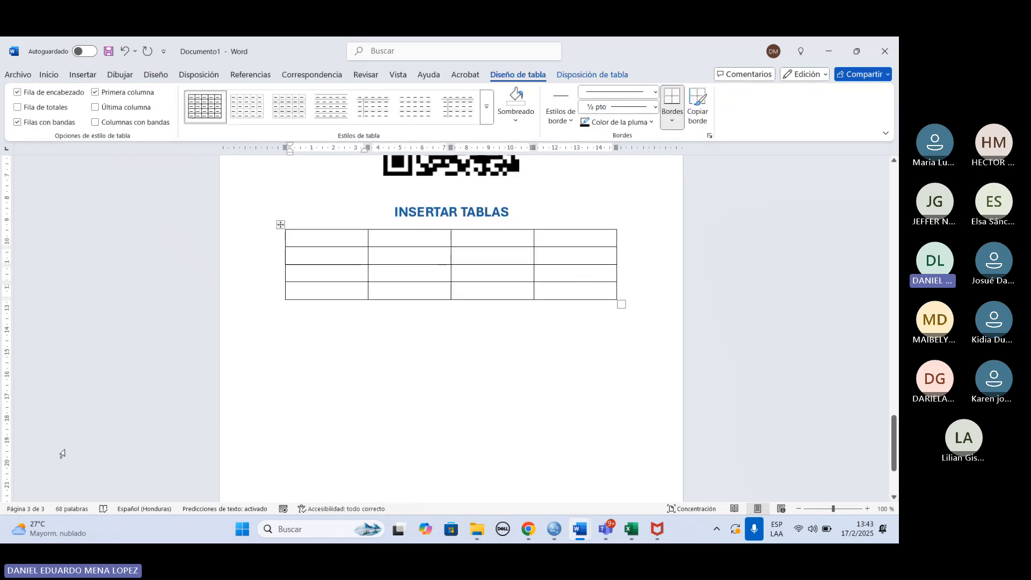
left_click(306, 418)
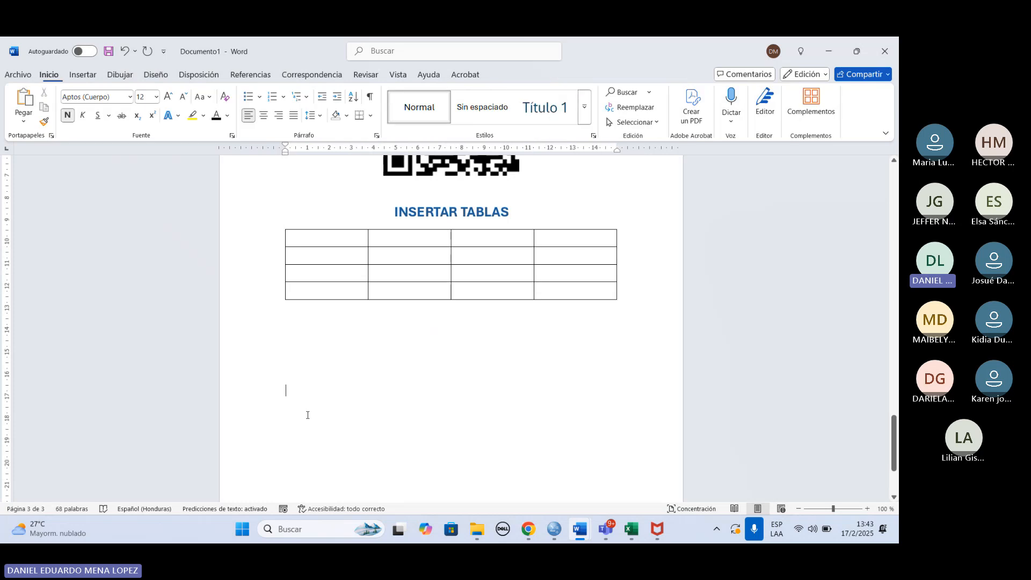
scroll(334, 396, "up", 3)
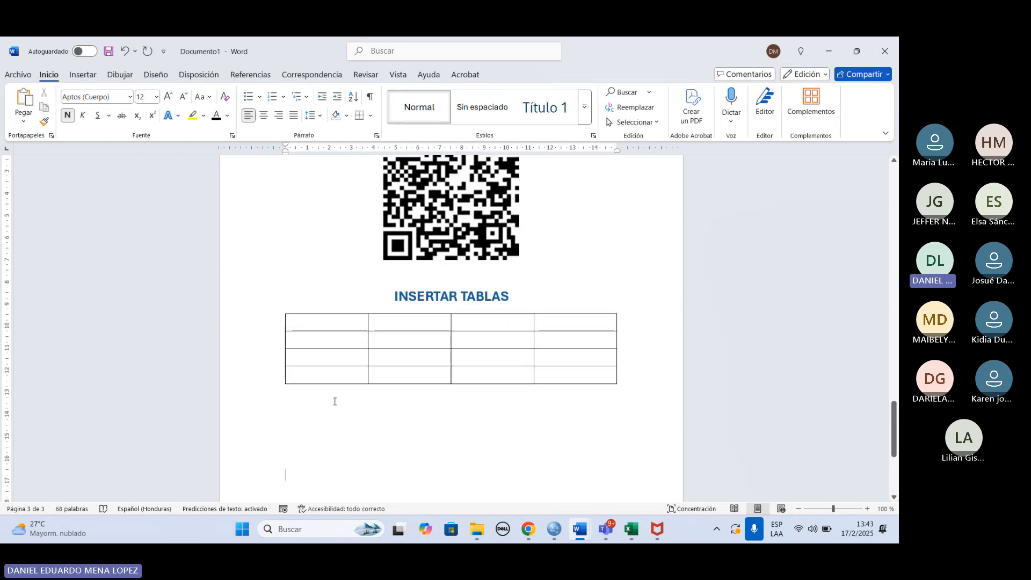
left_click(320, 438)
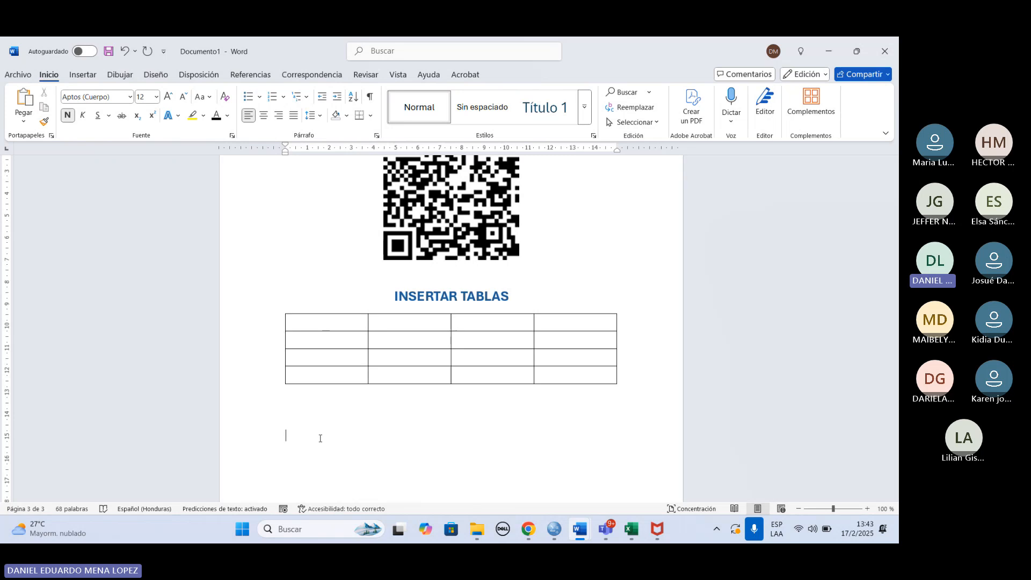
Step: Try the purple, light blue and black grid styles with a solid header row on the new table
left_click(354, 354)
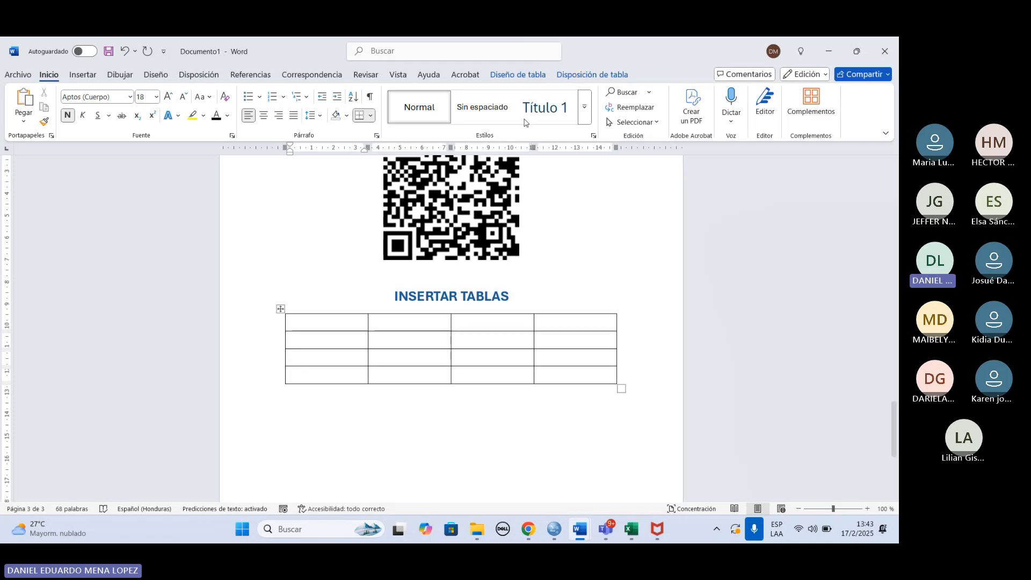
left_click(513, 76)
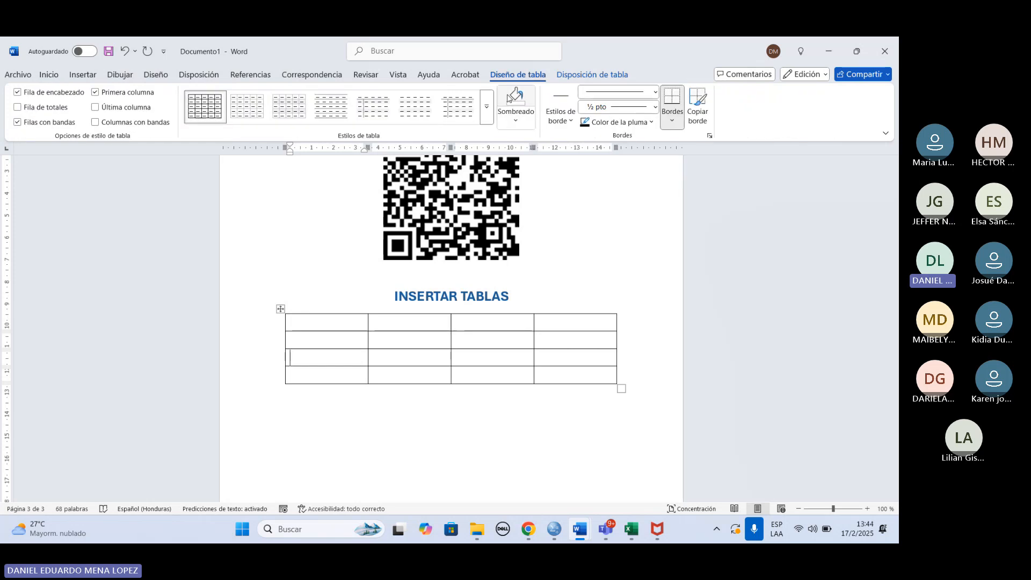
left_click(488, 106)
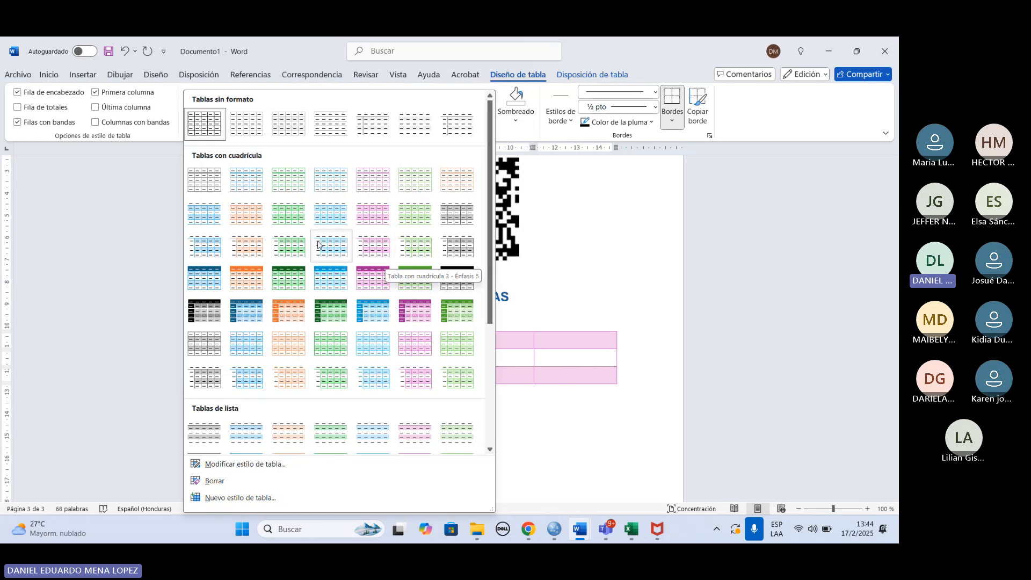
left_click(370, 290)
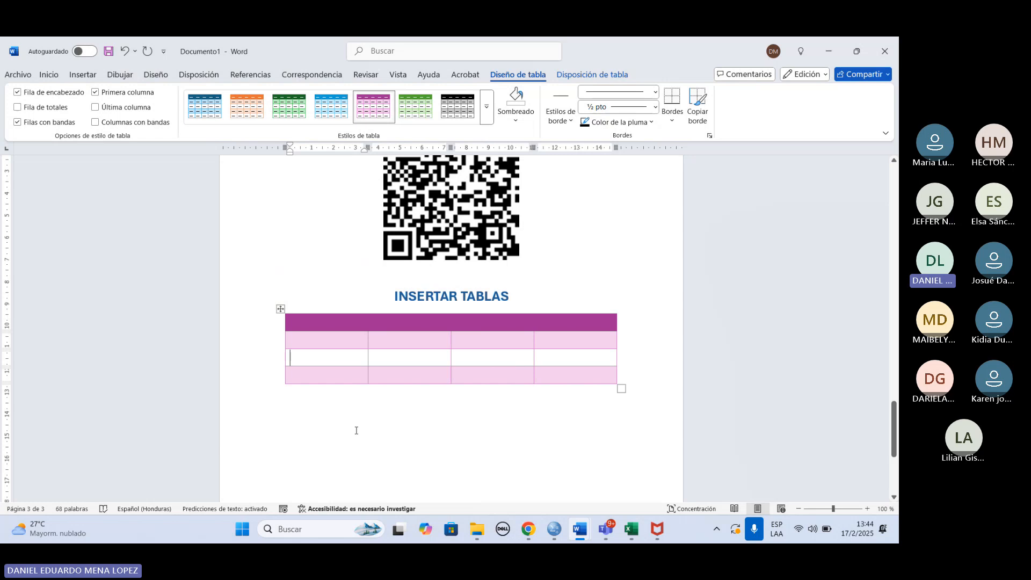
left_click(486, 107)
left_click(320, 280)
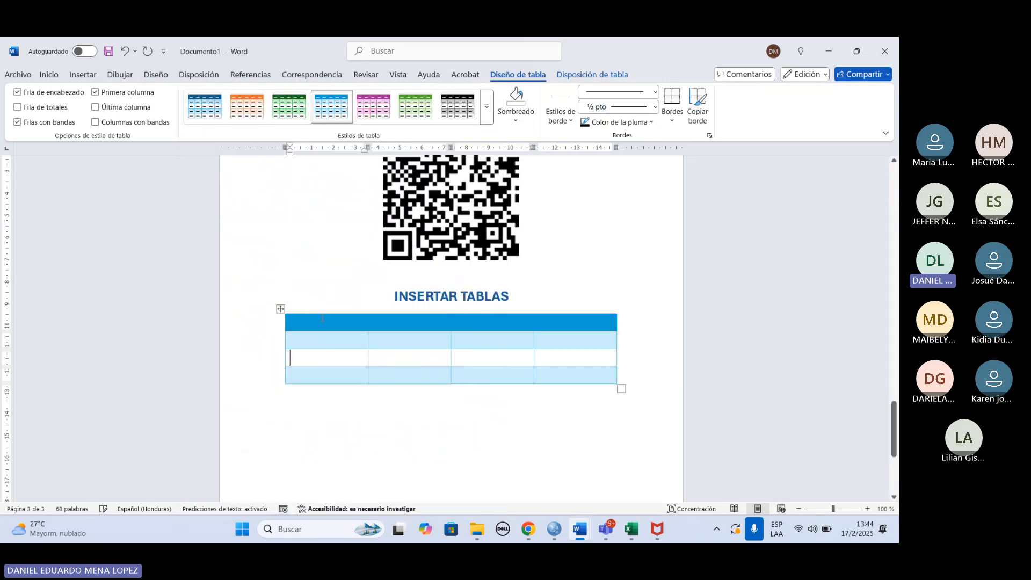
left_click(487, 110)
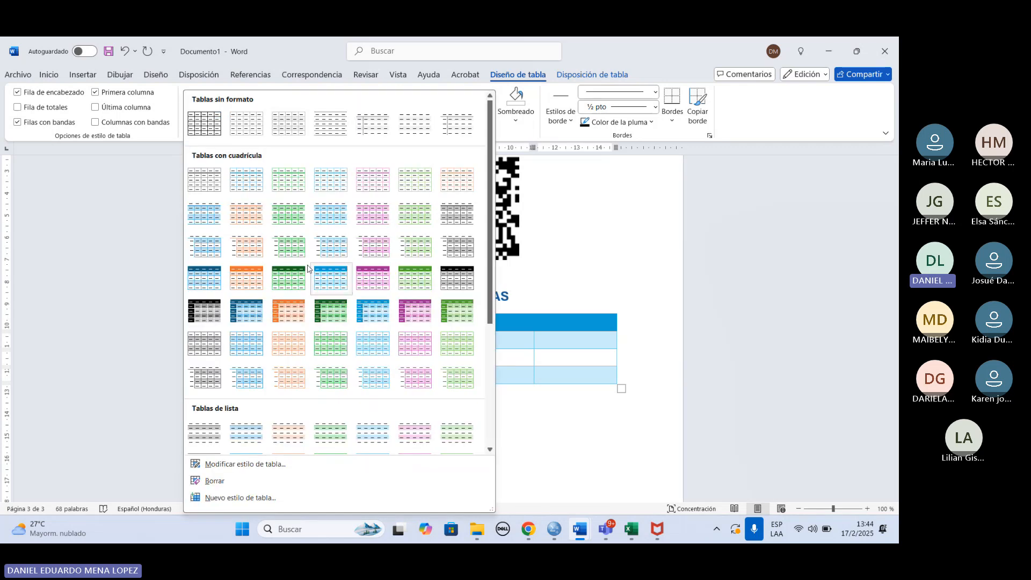
left_click(217, 315)
Step: Apply the green grid style with a solid header row and banded rows to the table
left_click(490, 102)
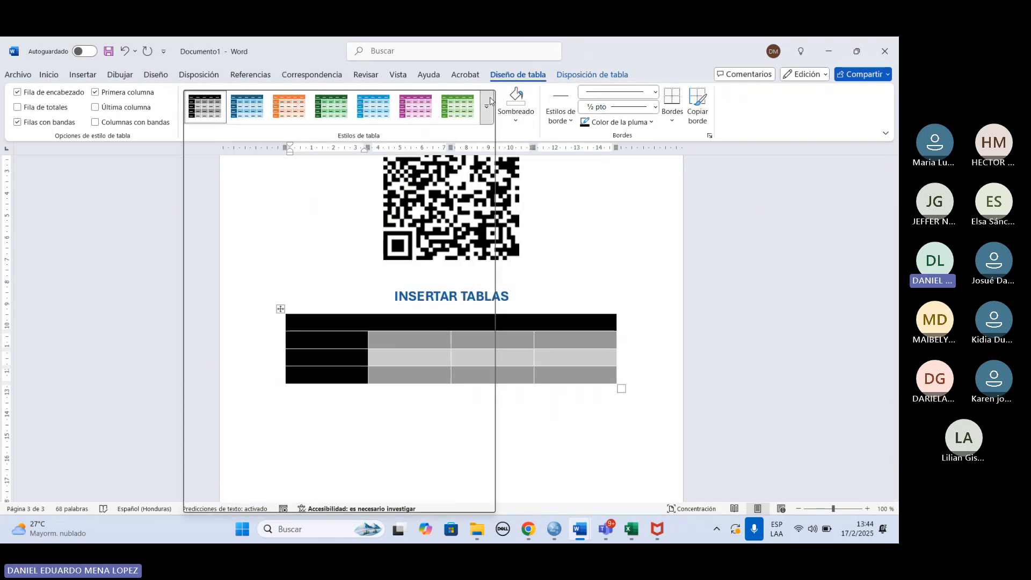
left_click(415, 278)
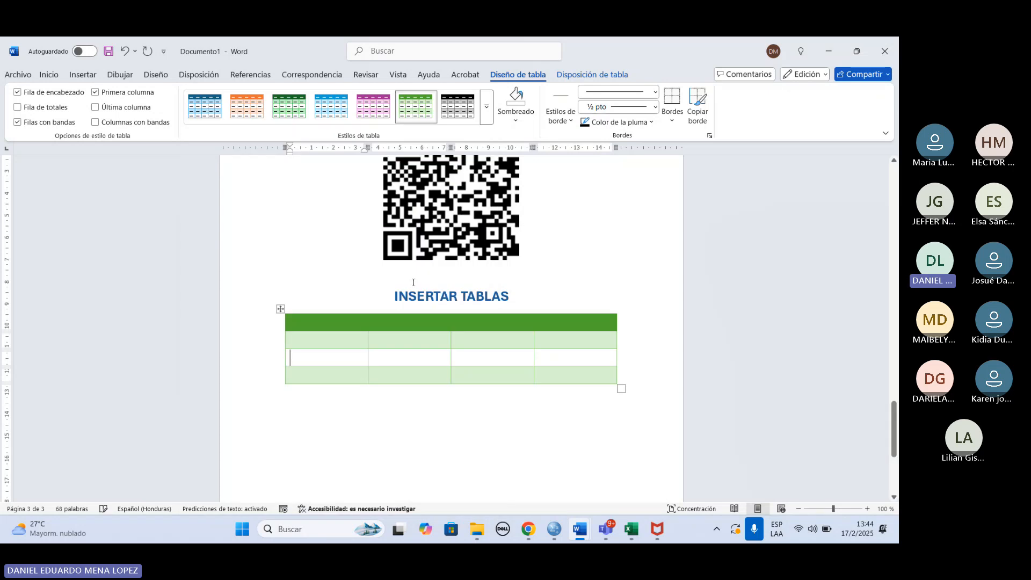
left_click(377, 403)
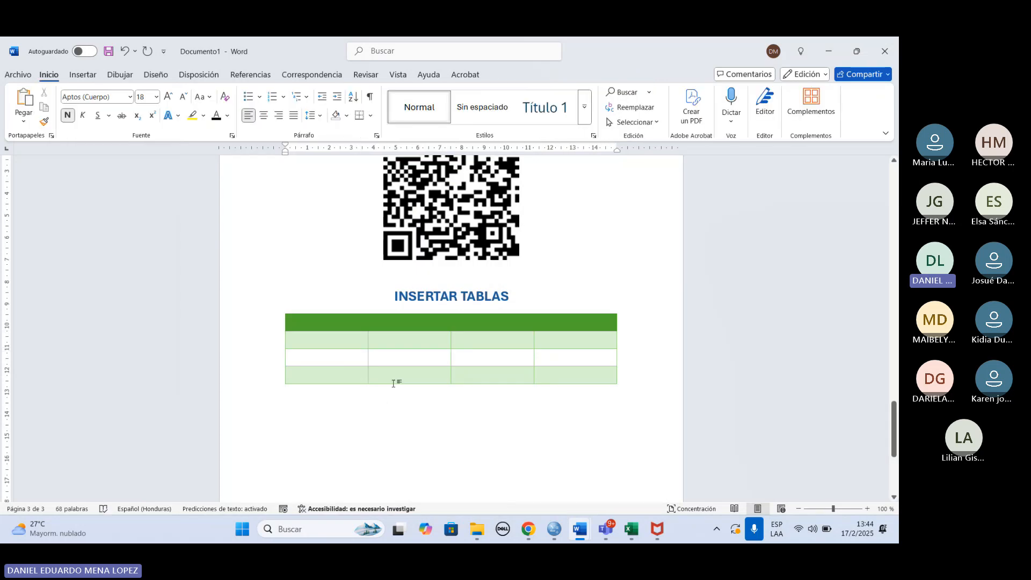
Step: Turn the table's header row formatting off and back on, and turn its total row formatting on and off again
left_click(338, 340)
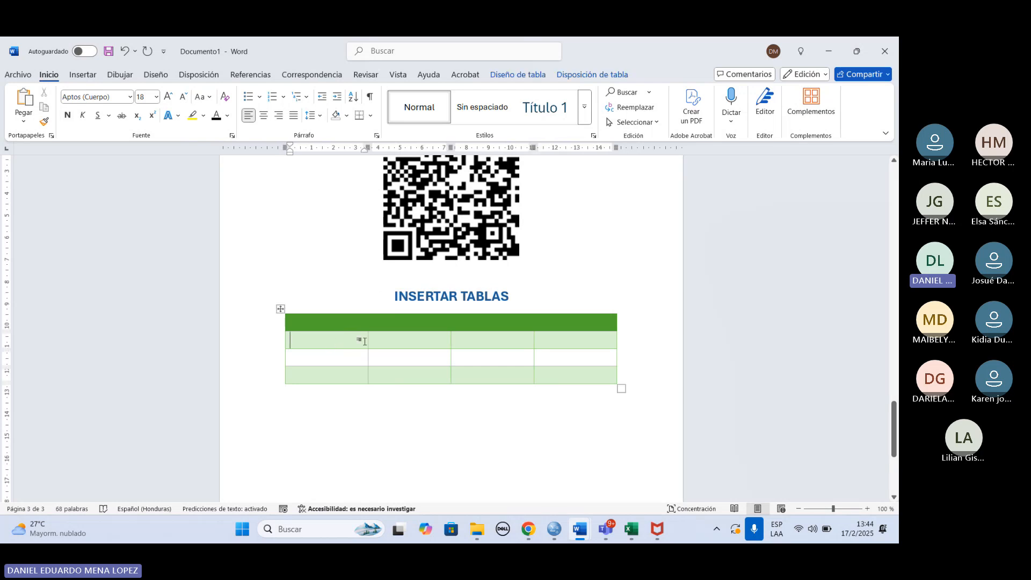
left_click(502, 75)
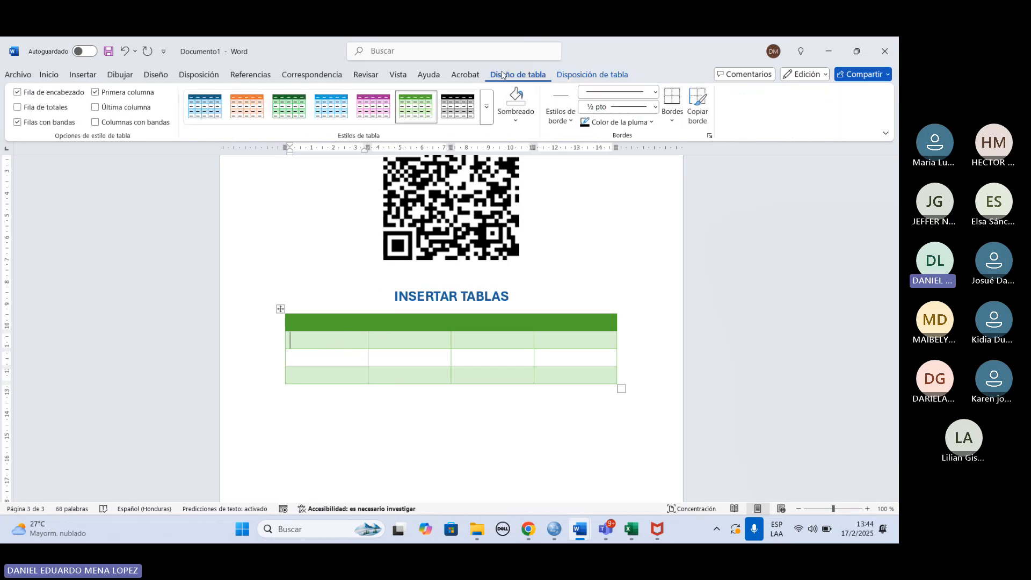
left_click(19, 94)
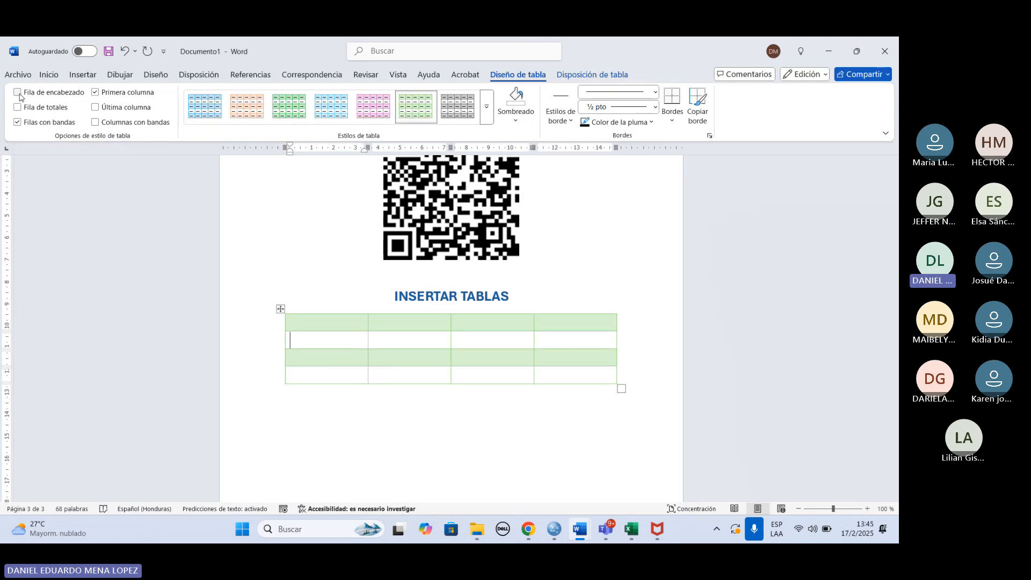
left_click(19, 93)
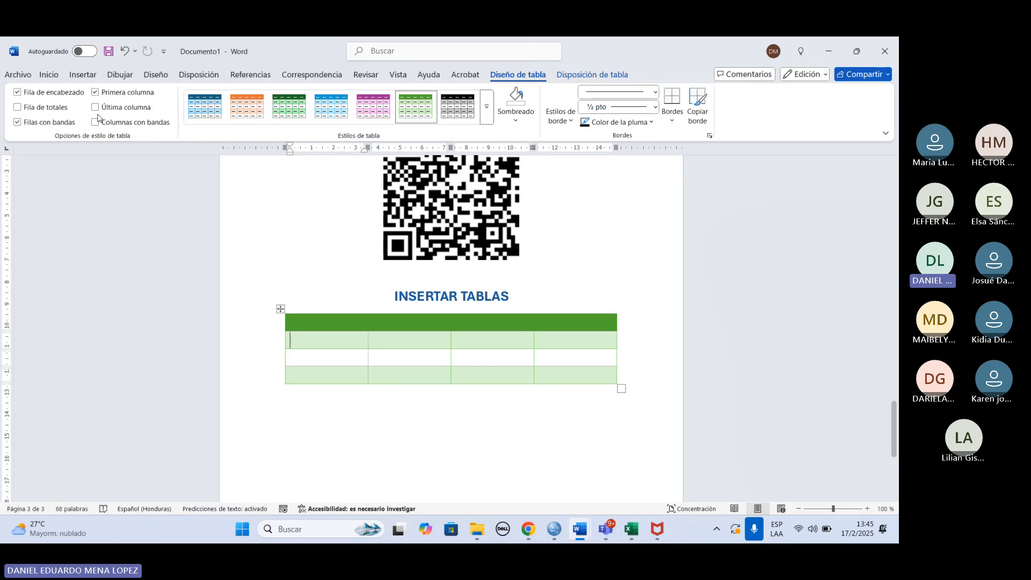
left_click(18, 110)
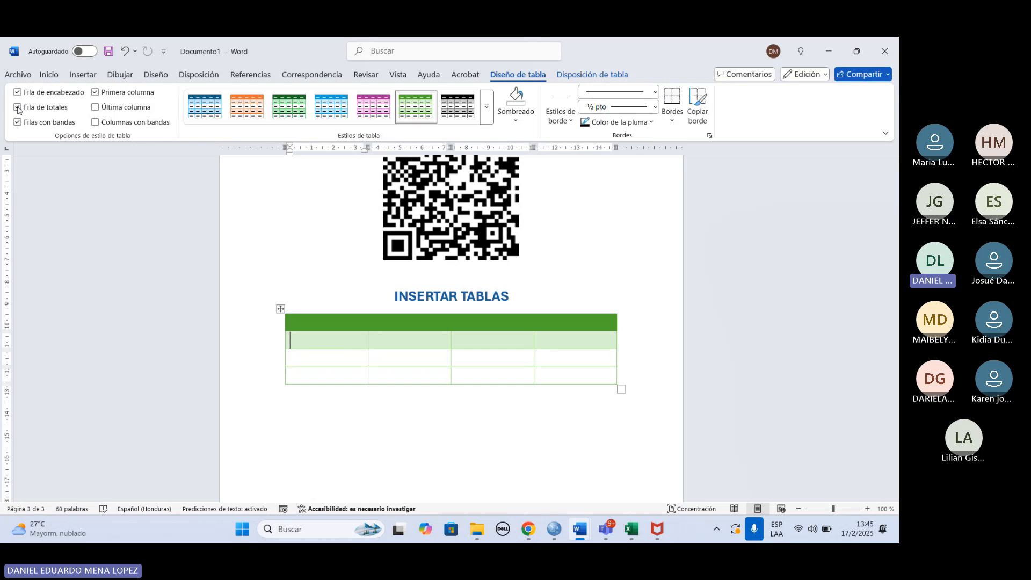
left_click(17, 108)
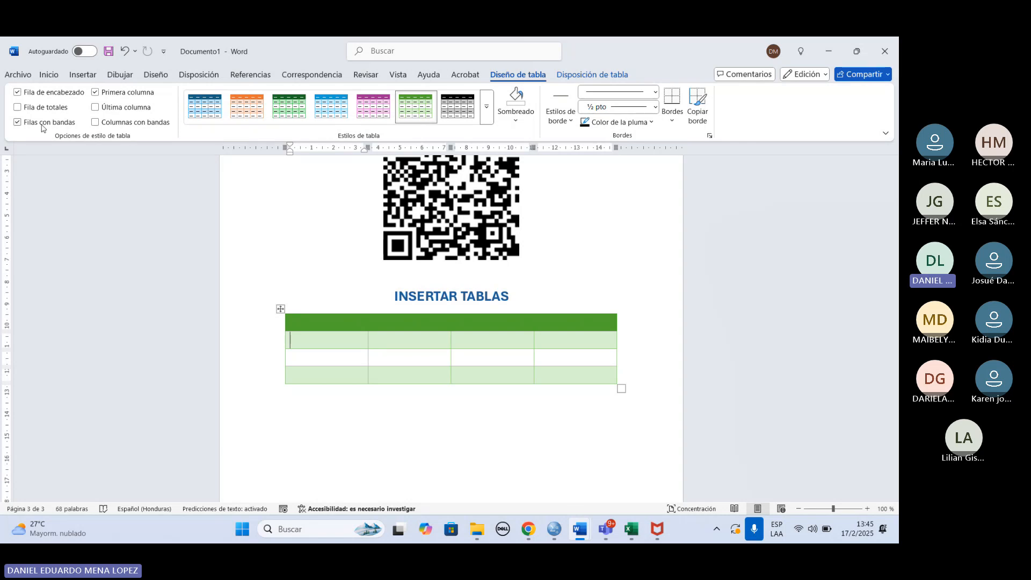
Step: Toggle the table's banded rows, banded columns and last column formatting, restoring each option to its original setting
left_click(18, 122)
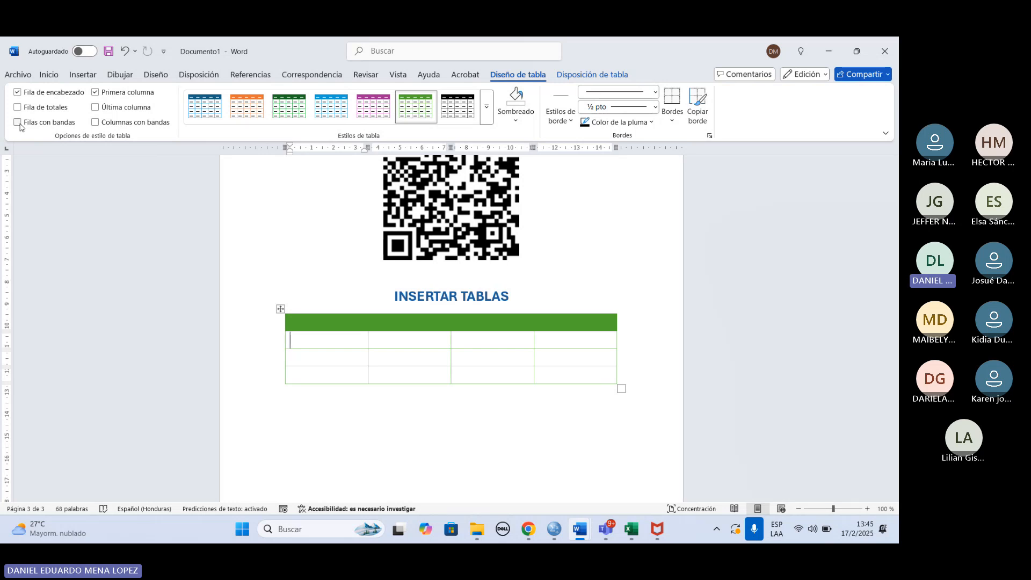
left_click(18, 123)
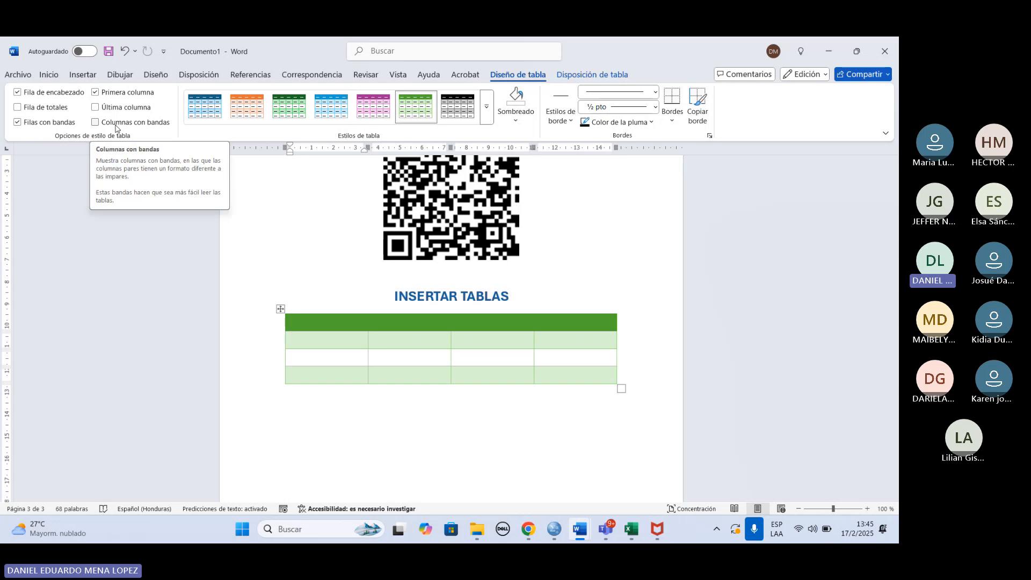
left_click(94, 123)
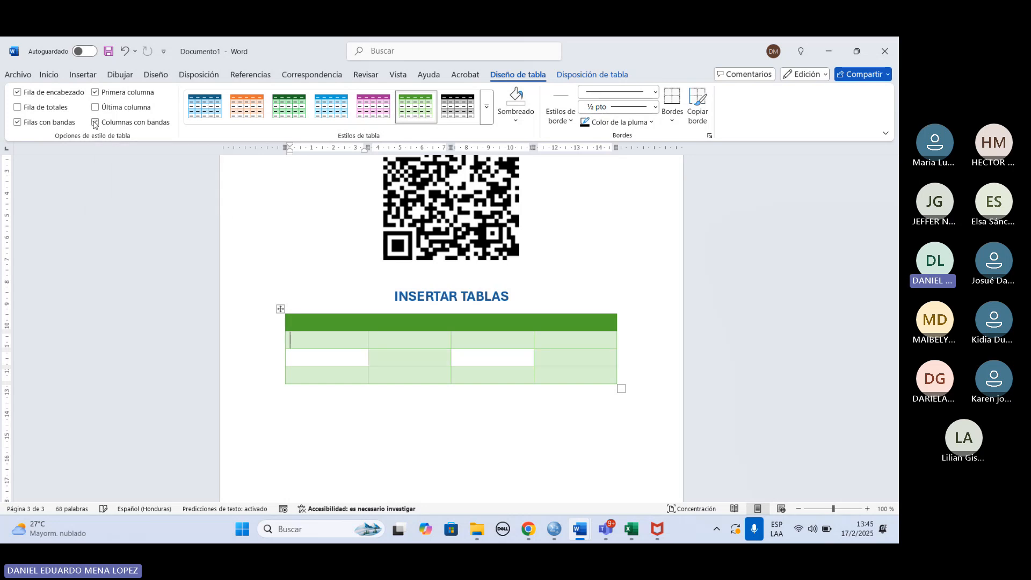
left_click(95, 123)
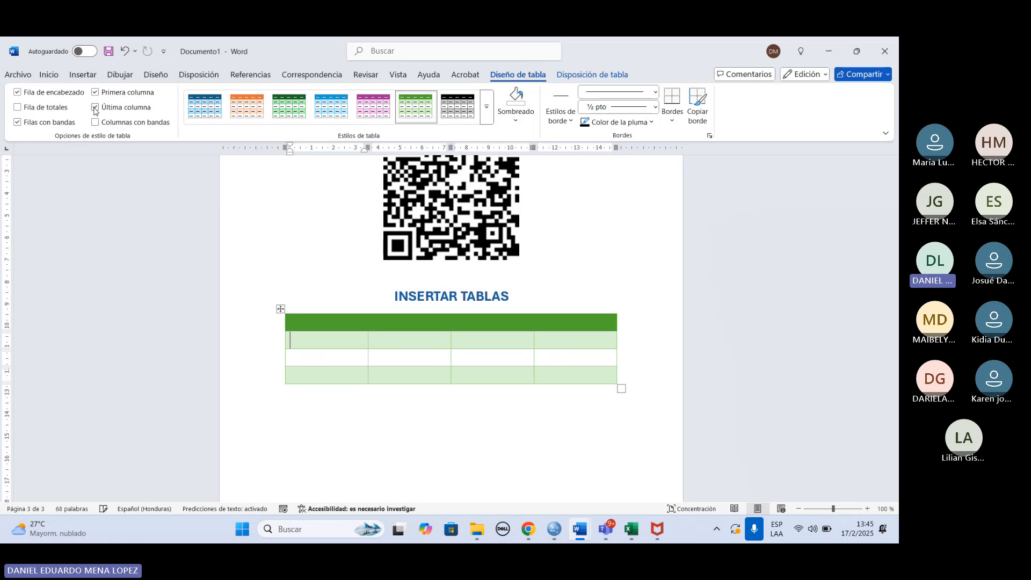
left_click(94, 108)
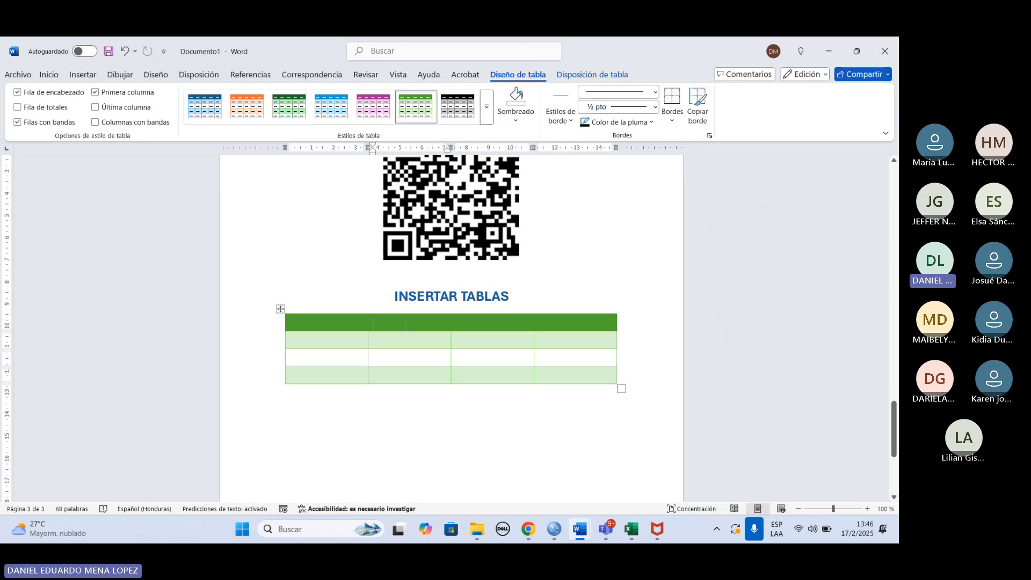
Step: Enter the column headings "EXCEL", "WORD" and "P.POINT" in the second to fourth cells of the header row
type("R")
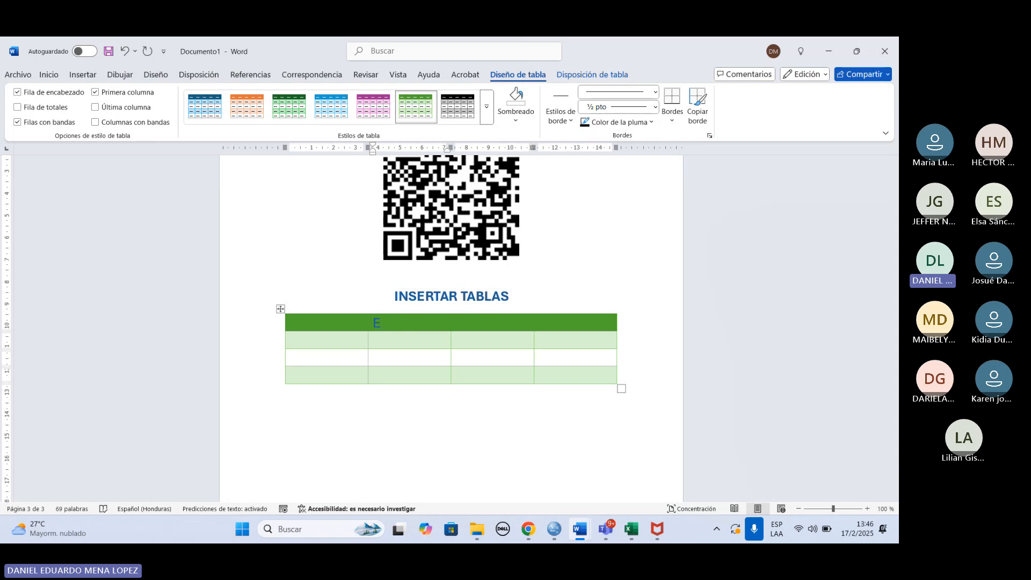
type("XCEL")
key("Tab")
type("WOR")
key("Tab")
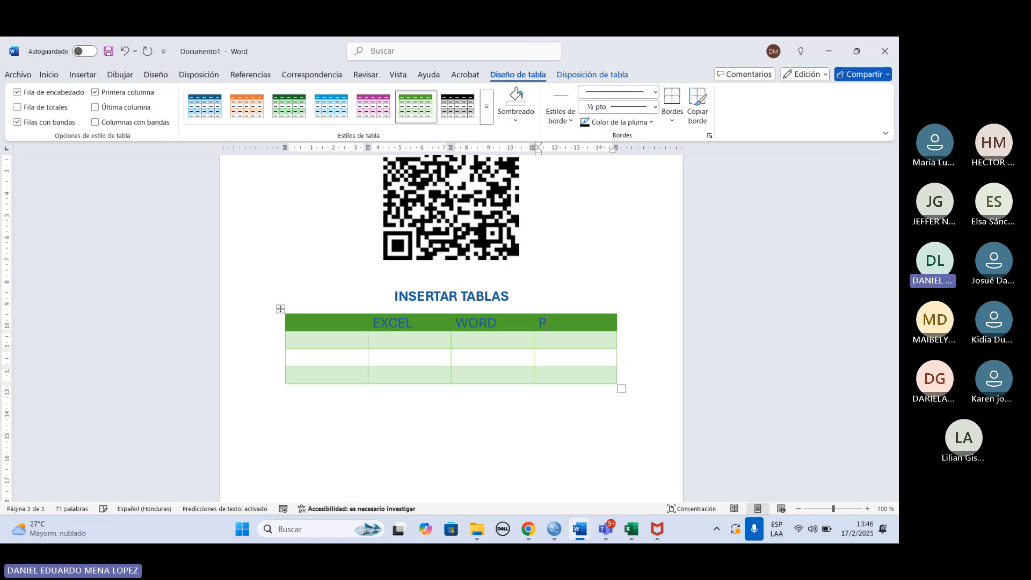
type("P.POINT")
left_click(338, 414)
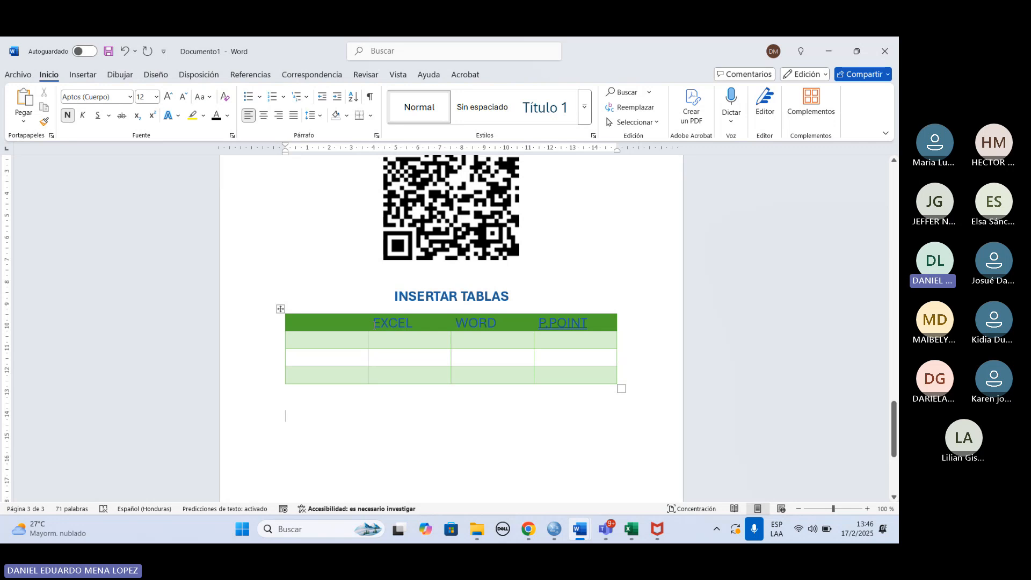
Step: Set the font color of the EXCEL, WORD and P.POINT headings to white and center them in their cells
left_click_drag(375, 322, 596, 318)
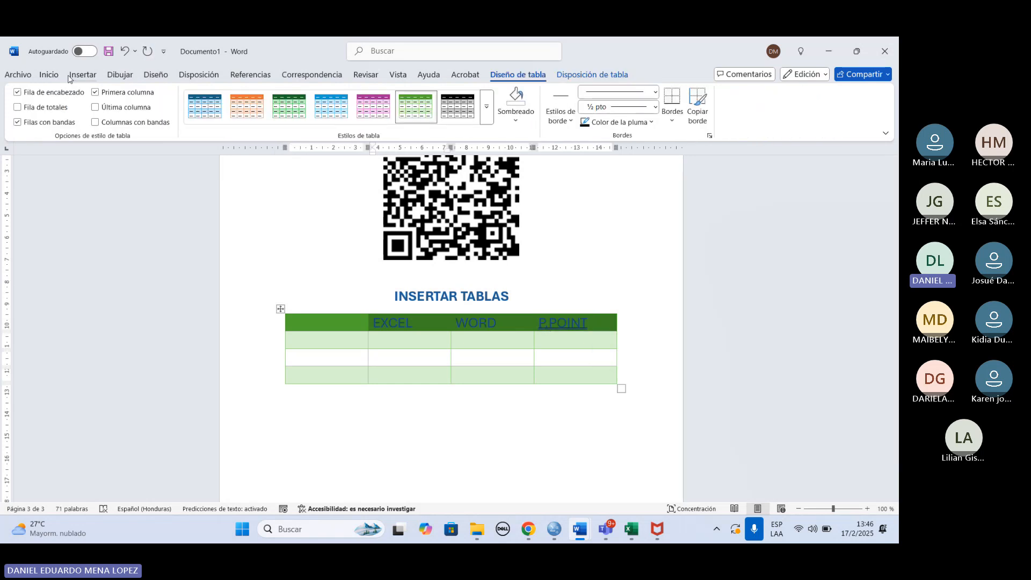
left_click(49, 74)
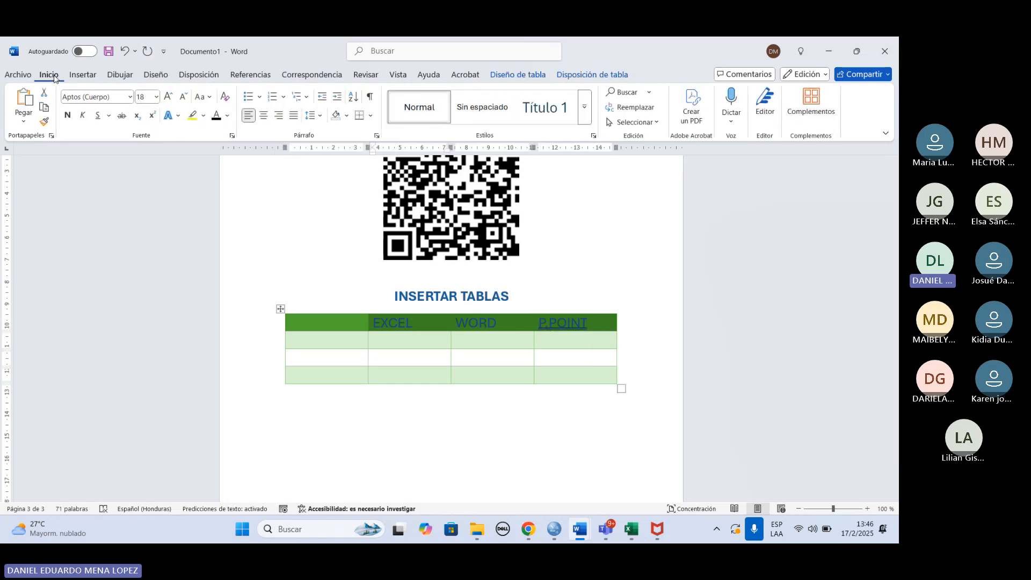
left_click(228, 116)
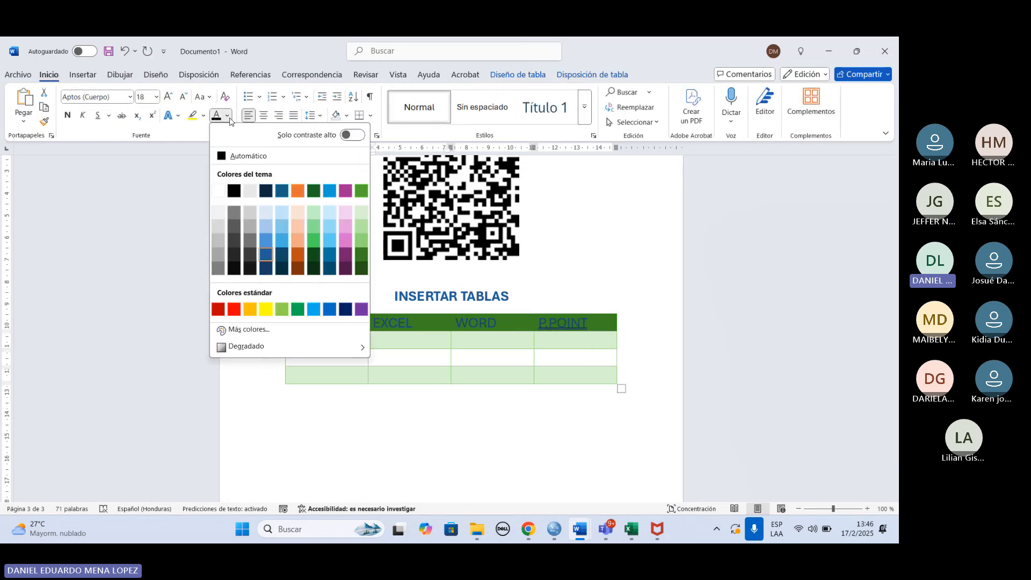
left_click(219, 192)
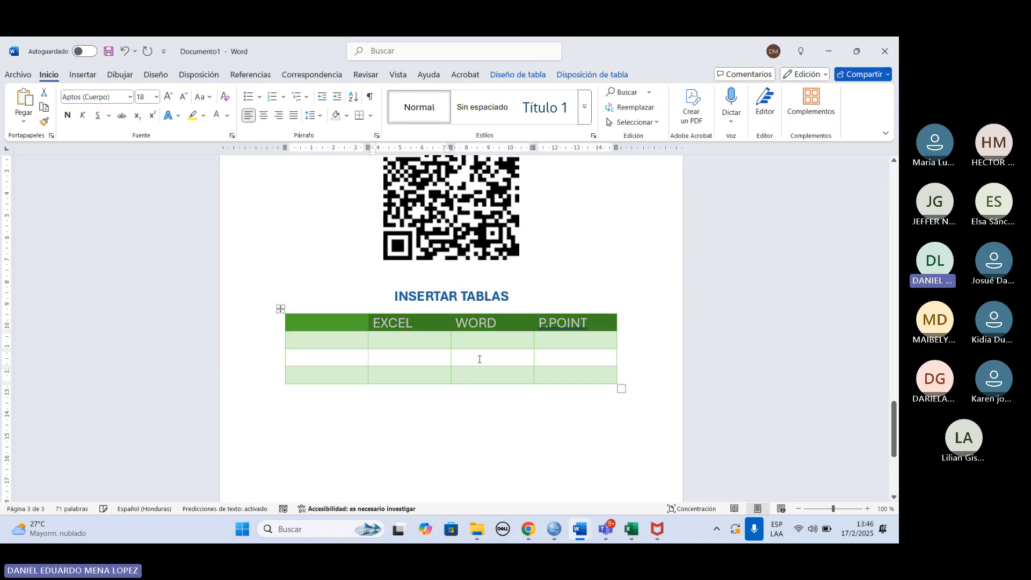
left_click(263, 116)
left_click(338, 253)
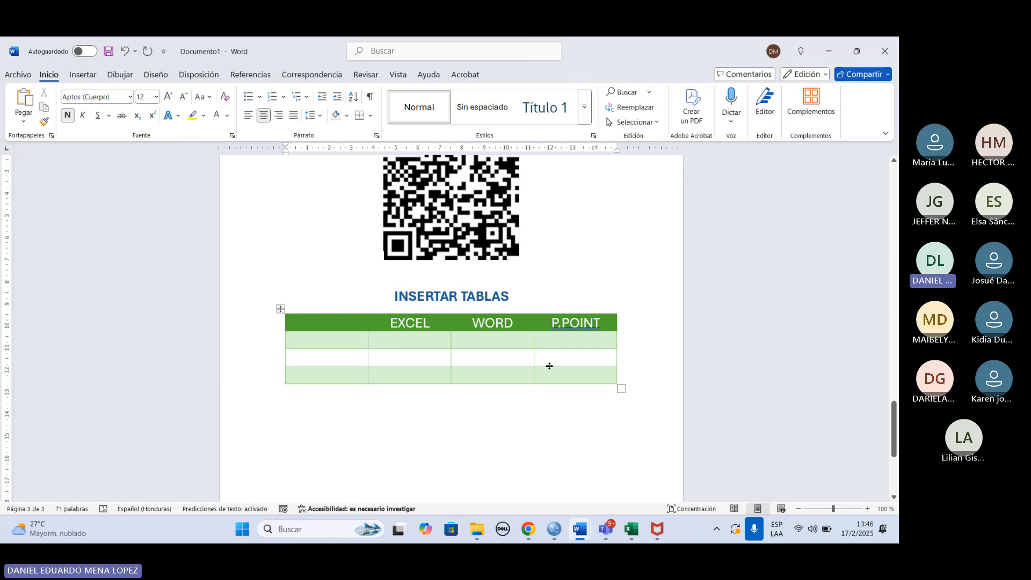
Step: Apply the grammar suggestion that adds a space to the last column heading, making it "P. POINT"
key("shift+Tab")
right_click(569, 325)
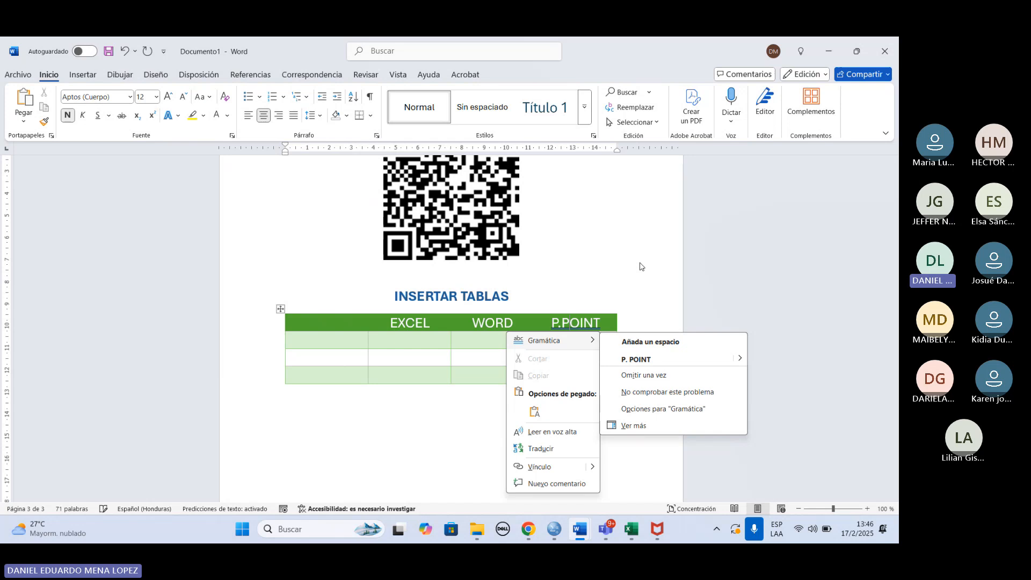
left_click(647, 358)
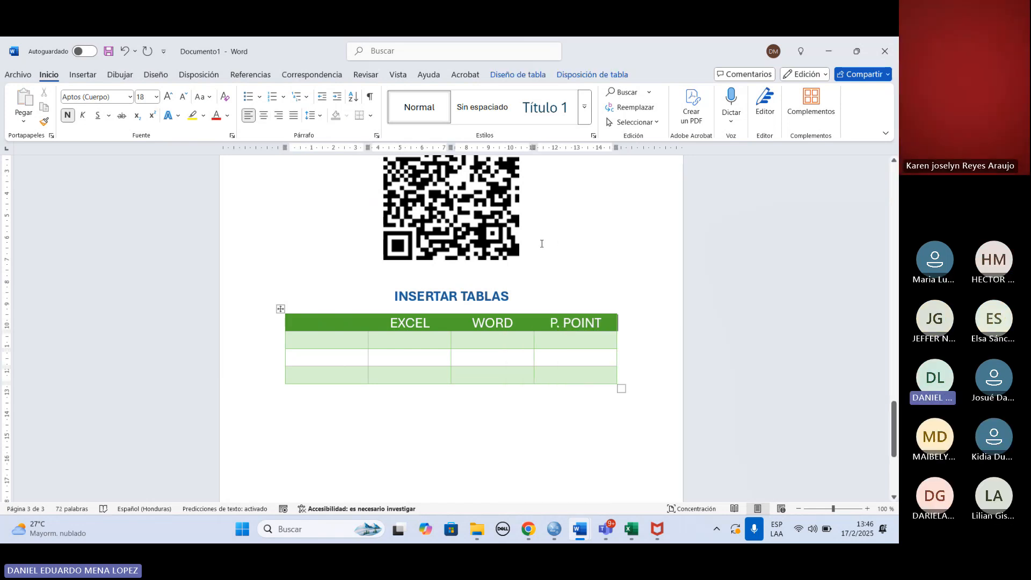
Step: Enter a person's first name in each of the three first-column cells below the table's header row
left_click(350, 342)
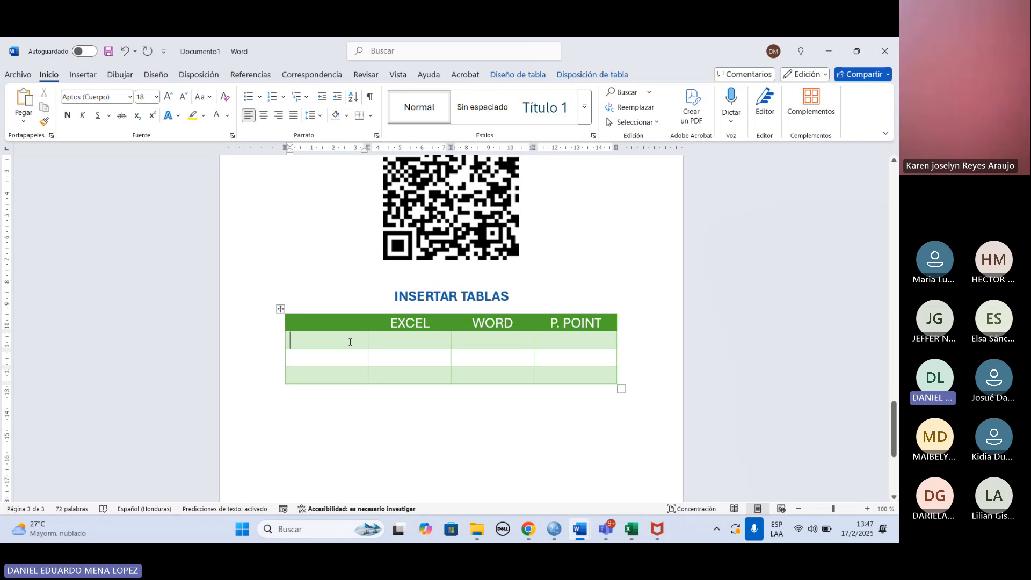
type("CARLO")
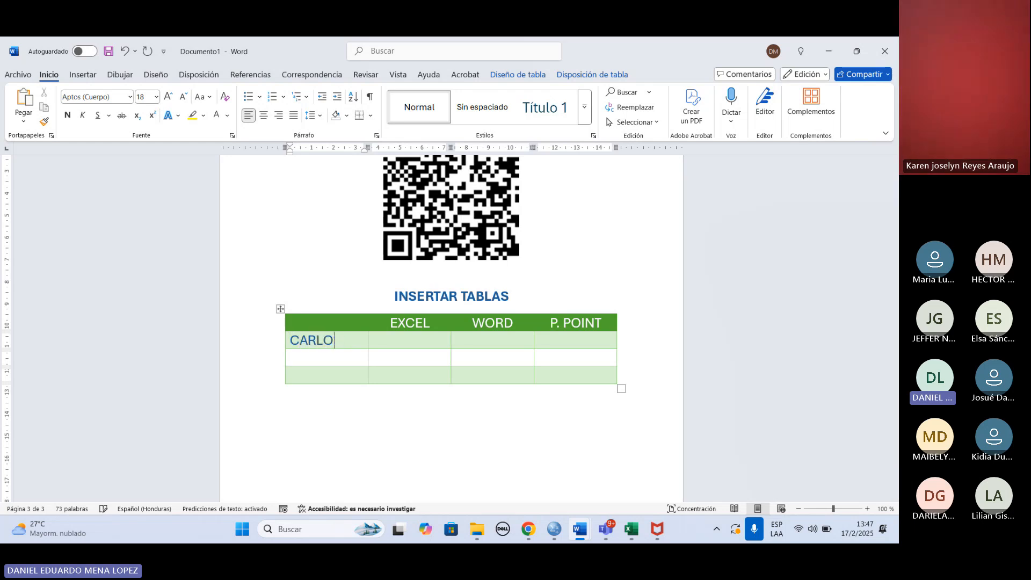
key("BackSpace")
key("BackSpace")
key("BackSpace")
key("BackSpace")
type("arlos")
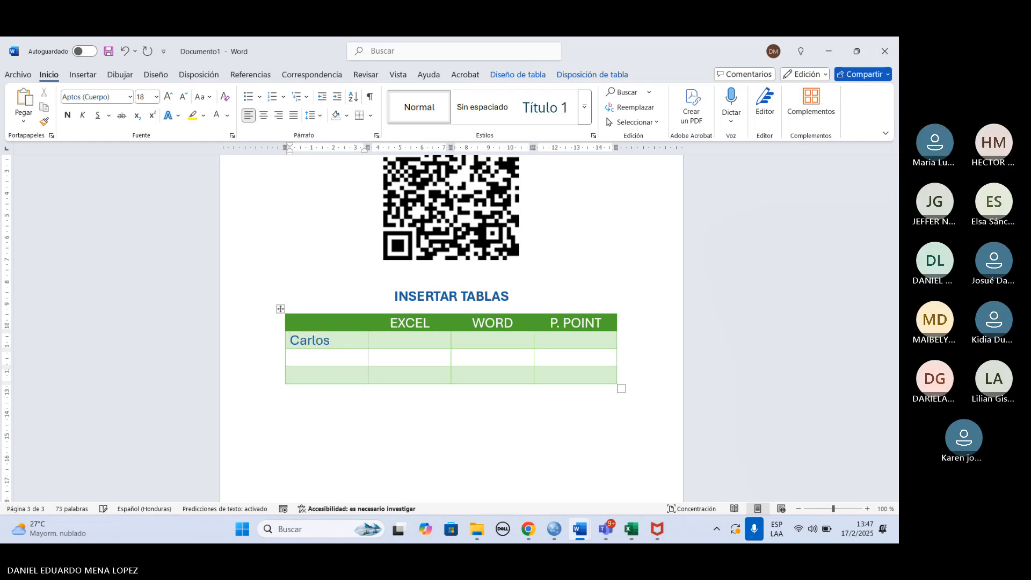
scroll(318, 391, "up", 1)
left_click(317, 391)
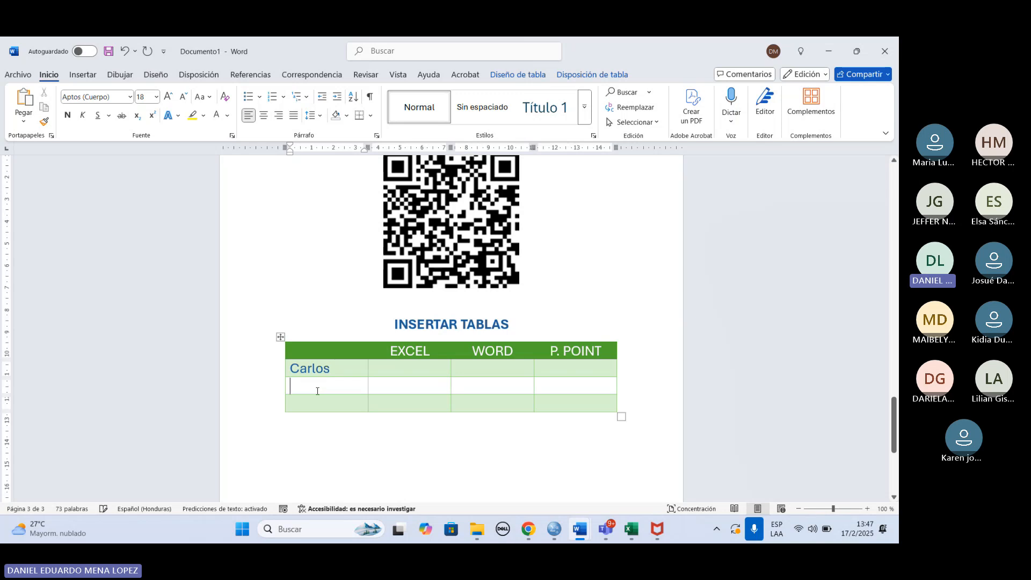
type("Pedro")
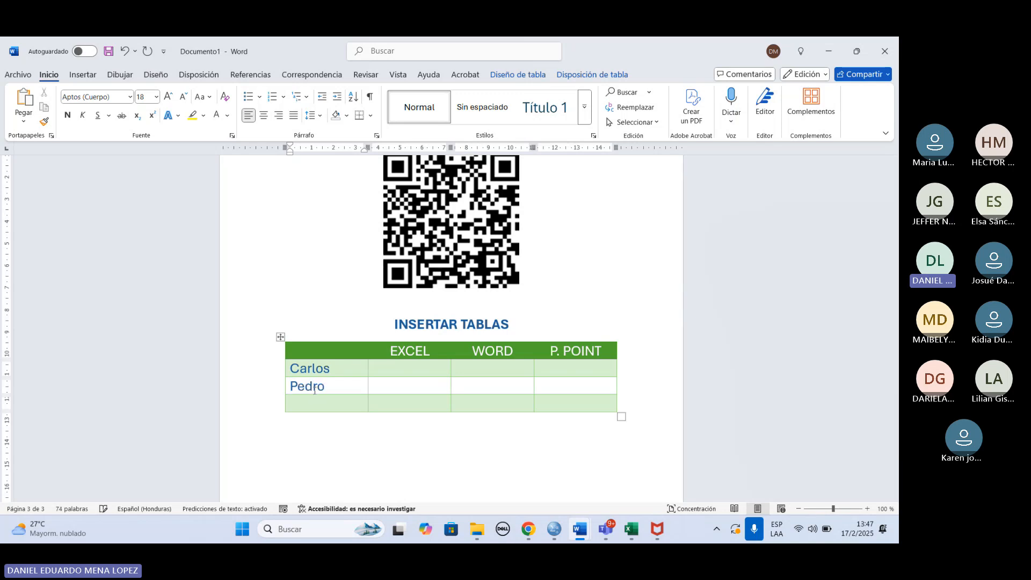
left_click(310, 407)
type("Maria")
Step: Fill the first data row with "/" under EXCEL, "x" under WORD and "/" under P. POINT, centering the EXCEL and WORD marks
left_click(412, 368)
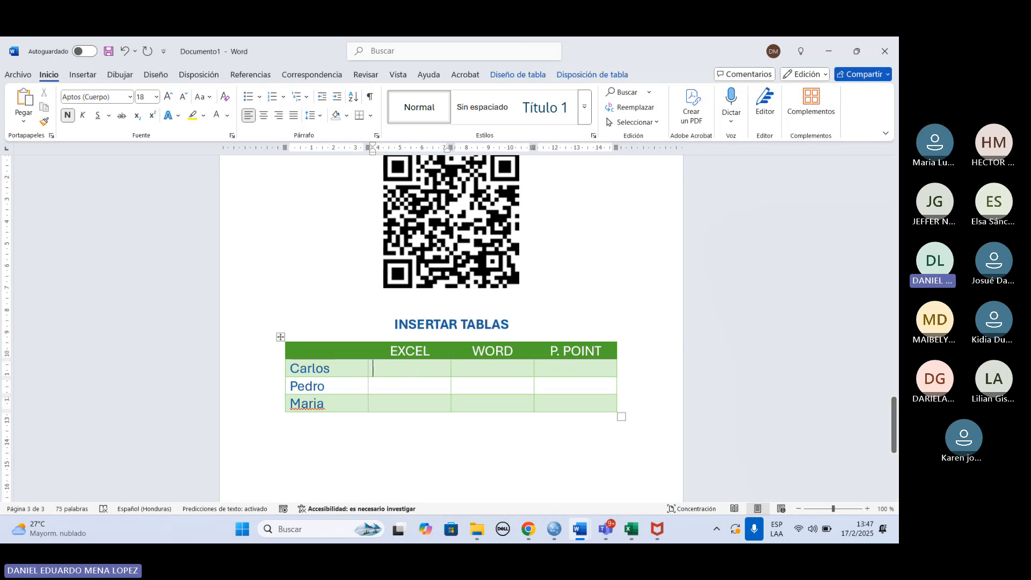
type("/")
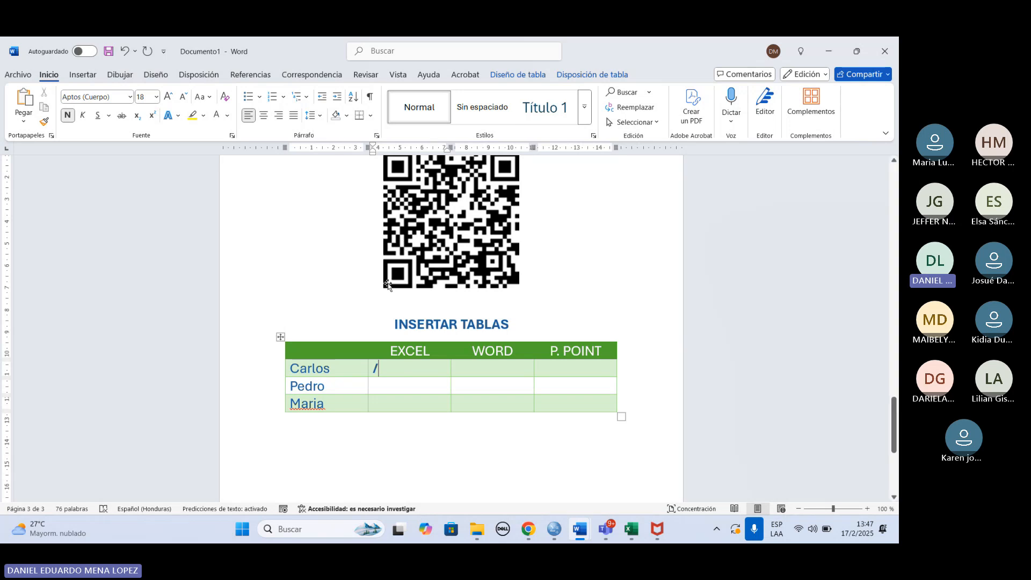
left_click(264, 115)
left_click(502, 365)
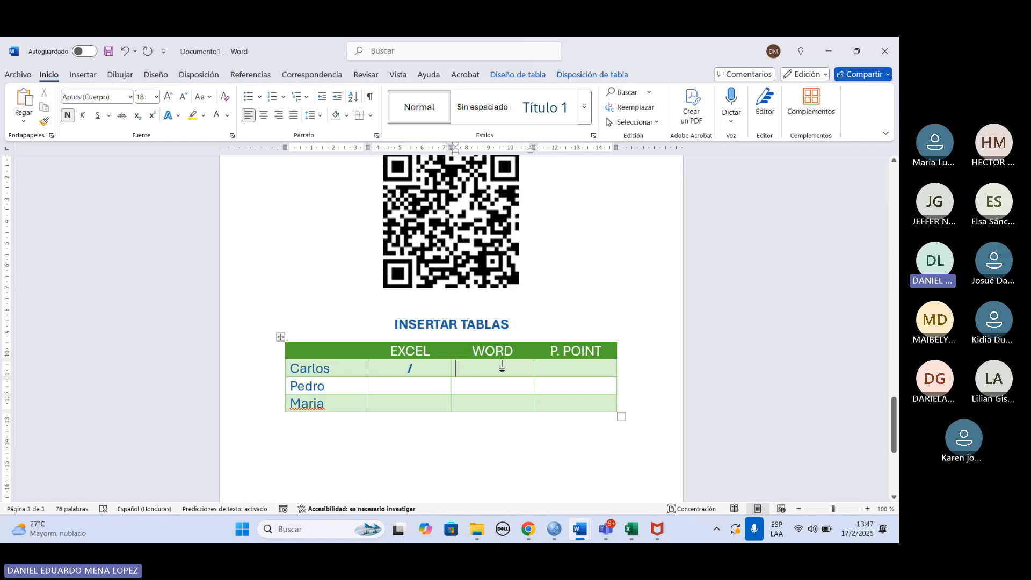
type("x")
double_click(459, 369)
left_click(264, 115)
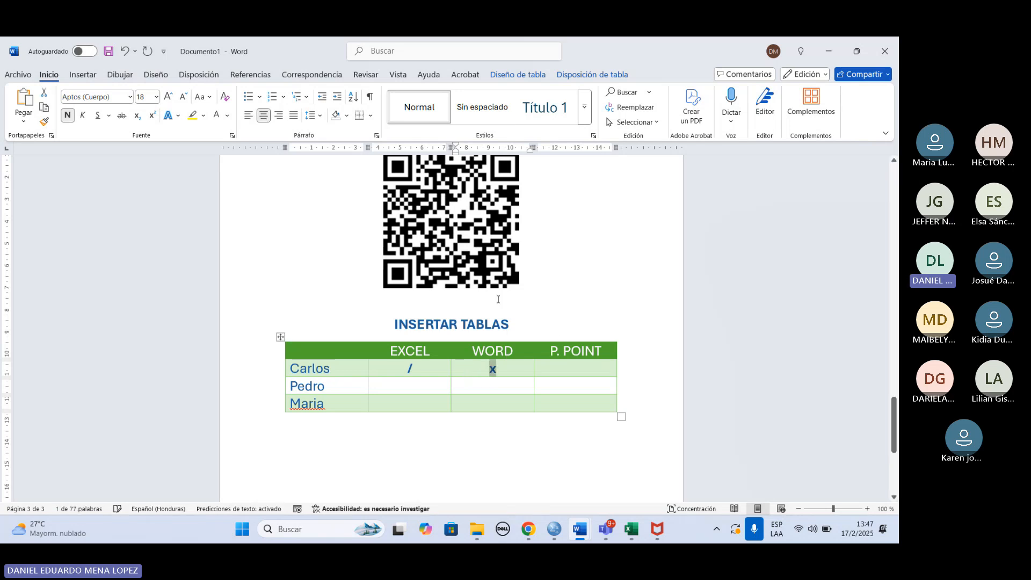
left_click(570, 368)
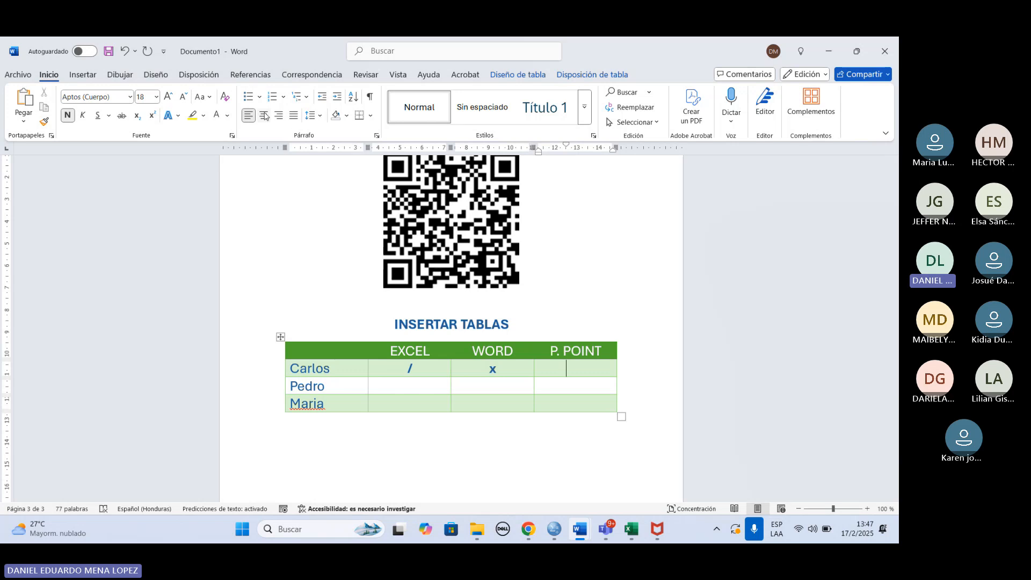
type("/")
Step: Enter "/" in the second data row's WORD cell and center it
left_click(489, 391)
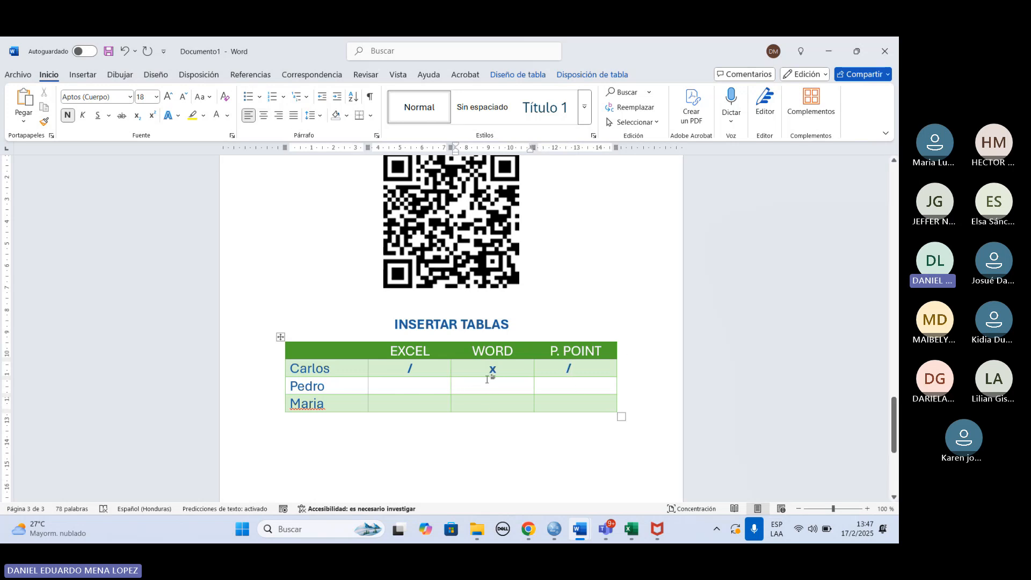
type("/")
left_click(392, 405)
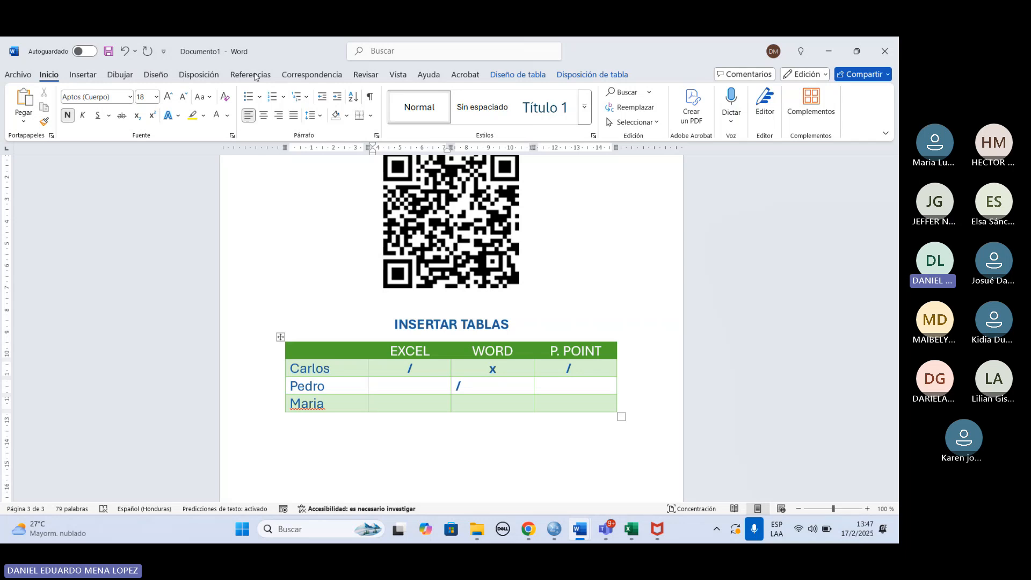
left_click(477, 388)
left_click(263, 115)
Step: Enter "x" under EXCEL and "/" under P. POINT in the third data row, centering both marks
left_click(386, 410)
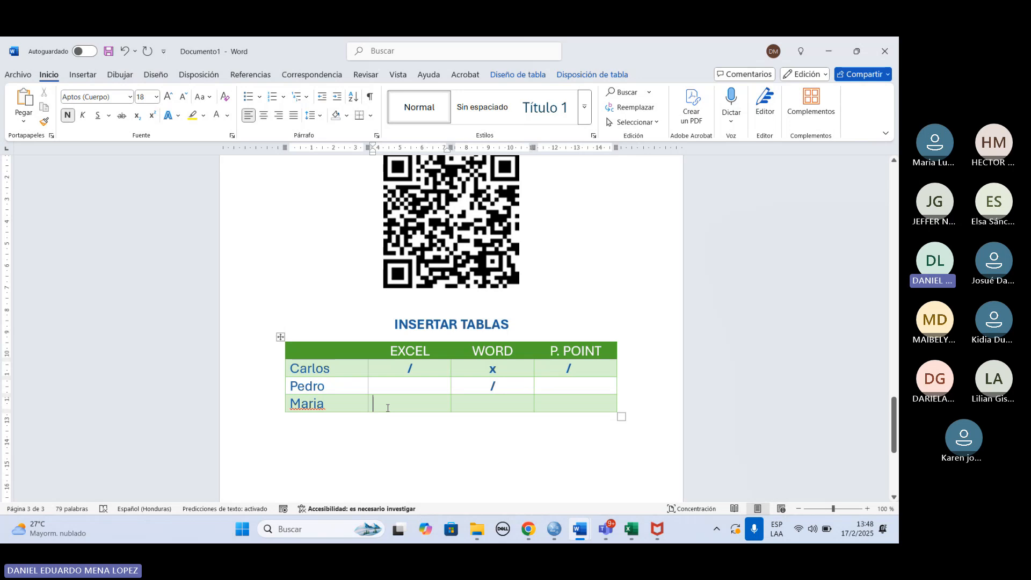
type("x")
left_click(263, 115)
left_click(592, 404)
type("/")
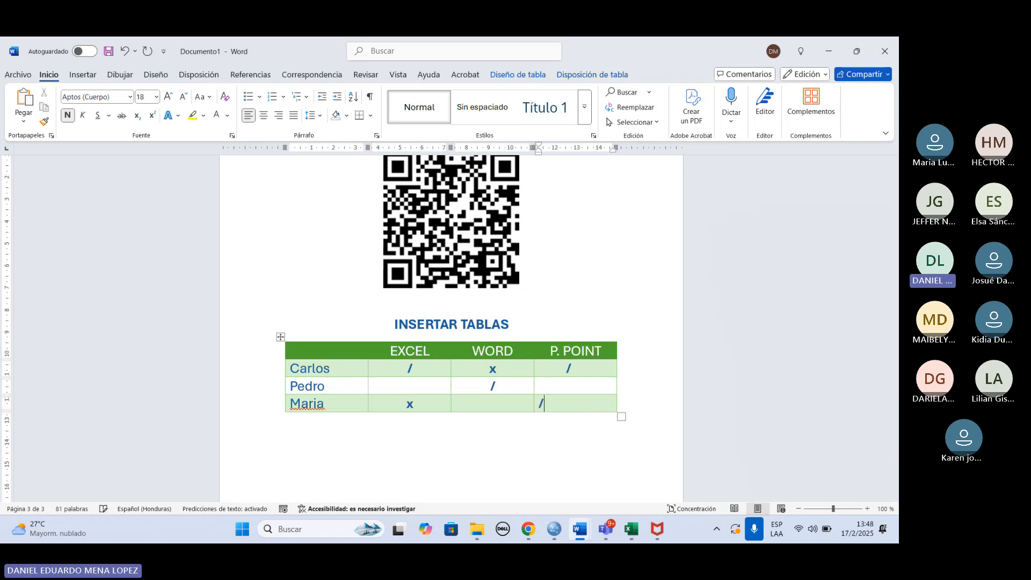
left_click(263, 115)
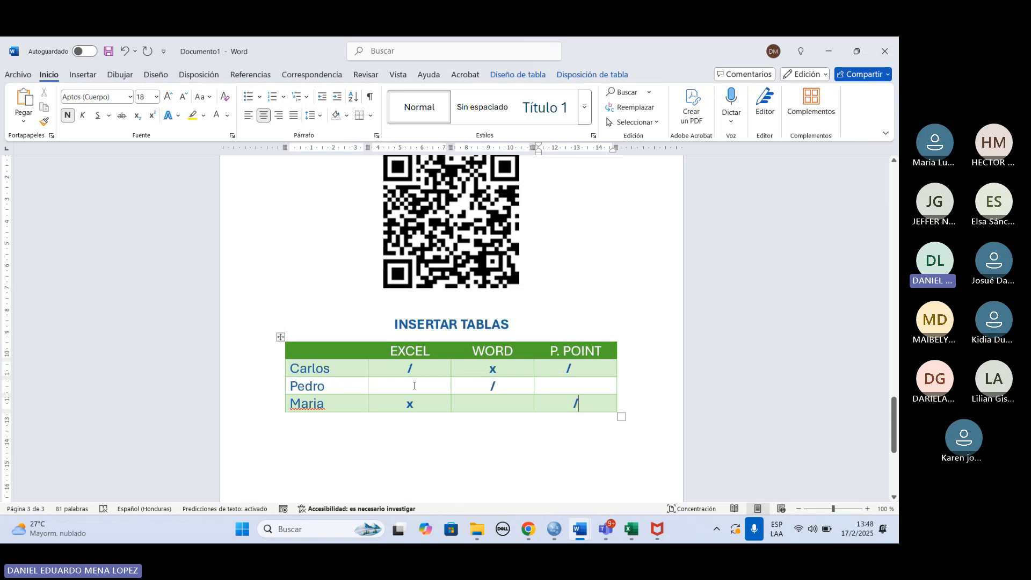
Step: Enter "/" in the third data row's WORD cell and in the second data row's EXCEL and P. POINT cells
left_click(476, 403)
type("/")
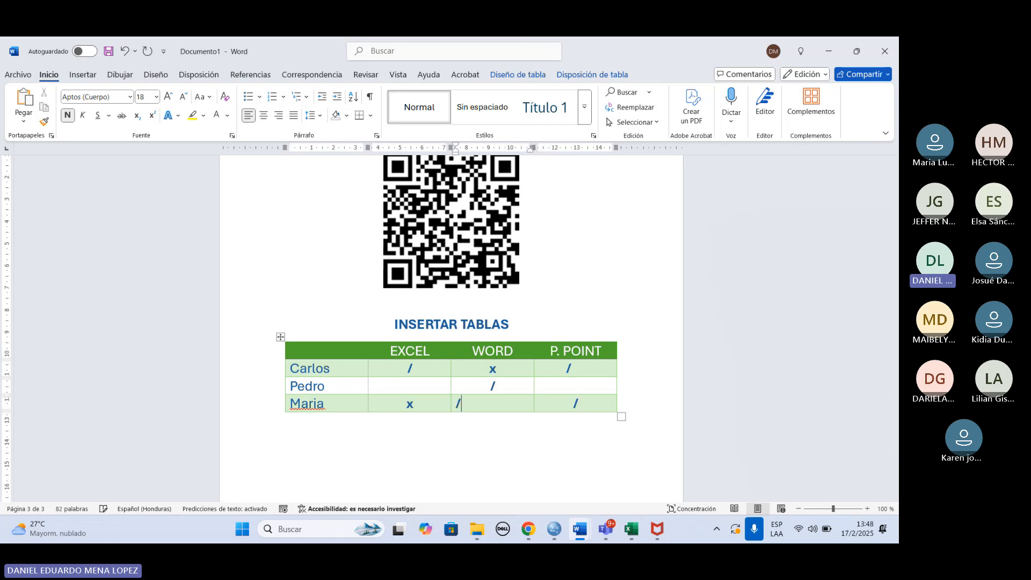
left_click(423, 388)
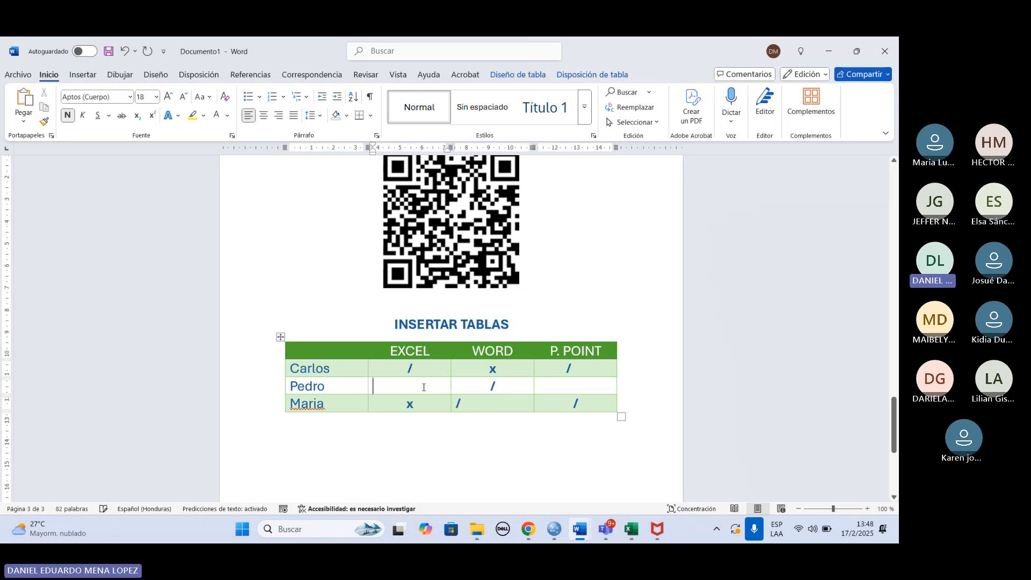
type("/")
left_click(605, 390)
type("/")
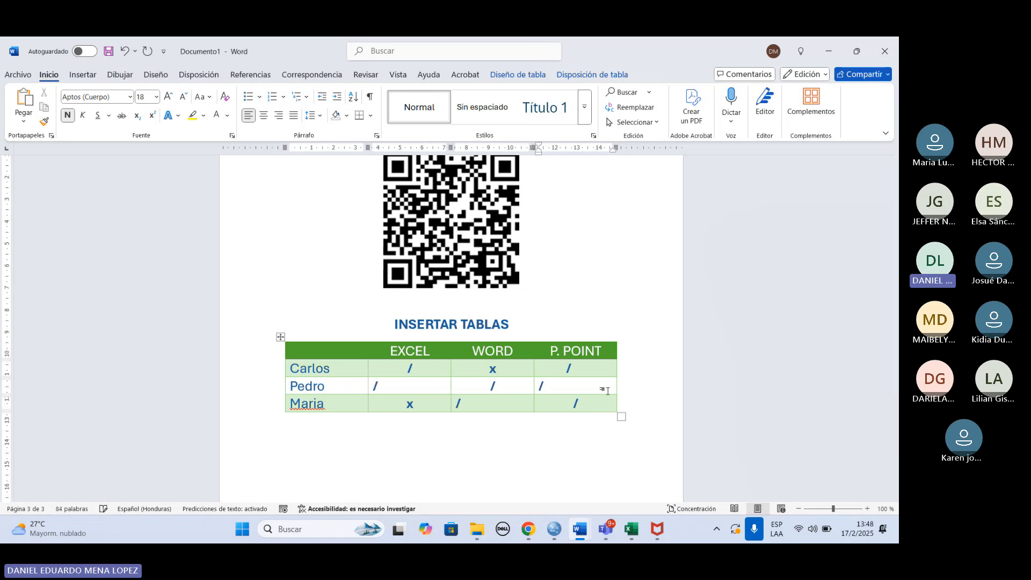
Step: Center the marks in all three data rows under EXCEL, WORD and P. POINT
left_click(410, 418)
left_click_drag(376, 375, 591, 406)
left_click(263, 115)
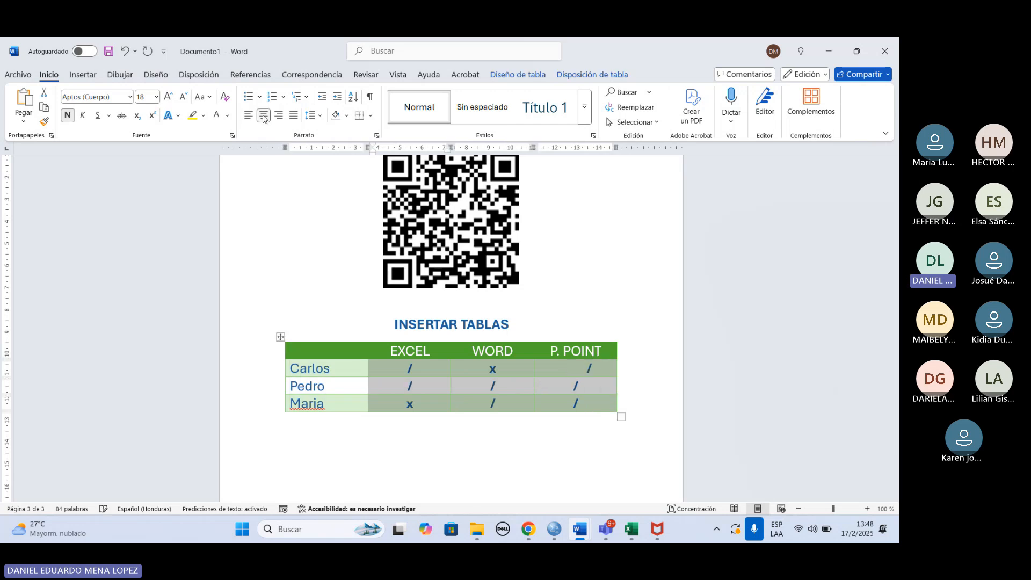
left_click(624, 287)
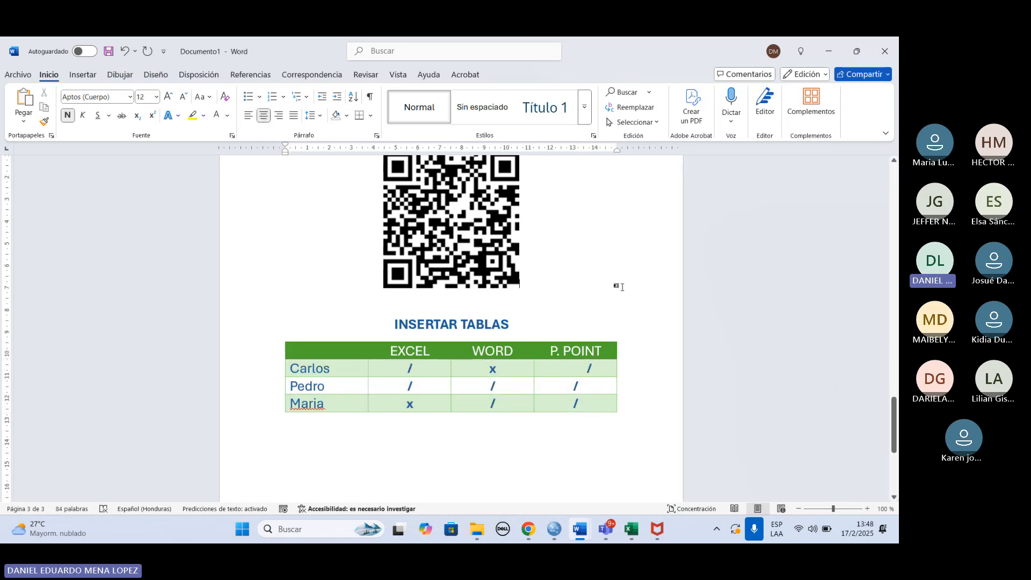
Step: Turn off centering for the "/" in the first data row's P. POINT cell
left_click(564, 370)
left_click(263, 115)
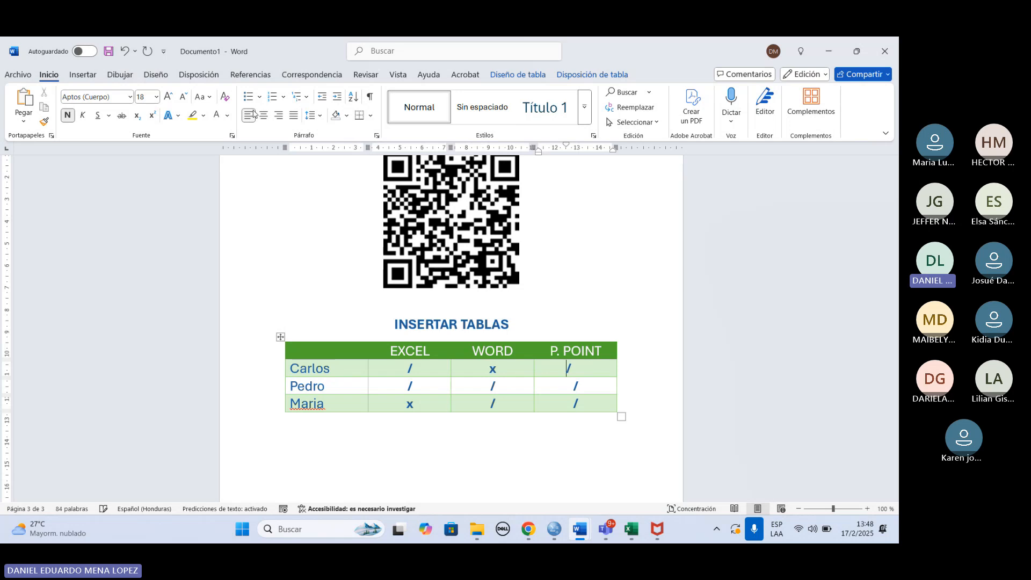
left_click(609, 252)
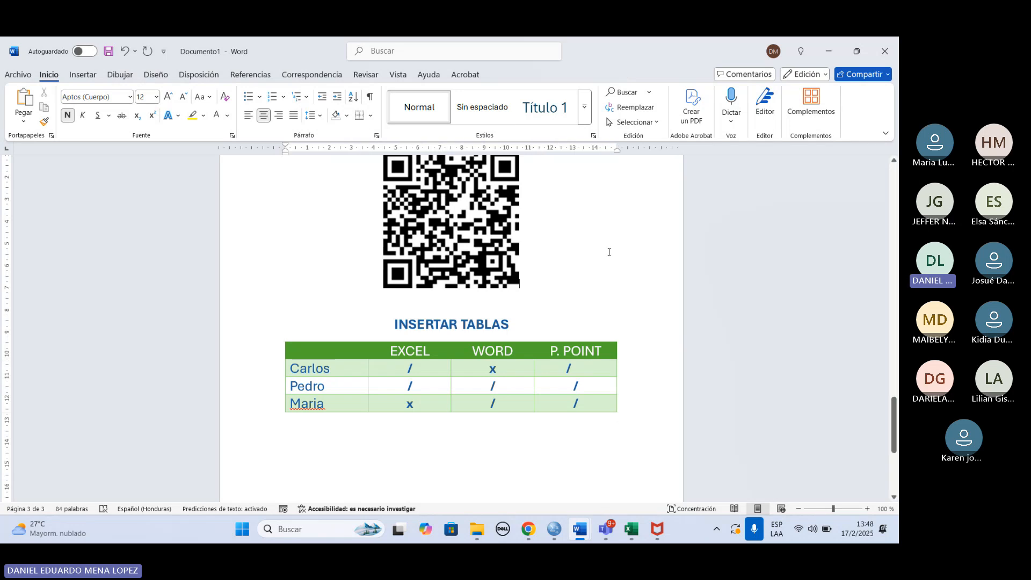
Step: Correct the misspelled first name in the table's last row with the suggested accented spelling
double_click(308, 404)
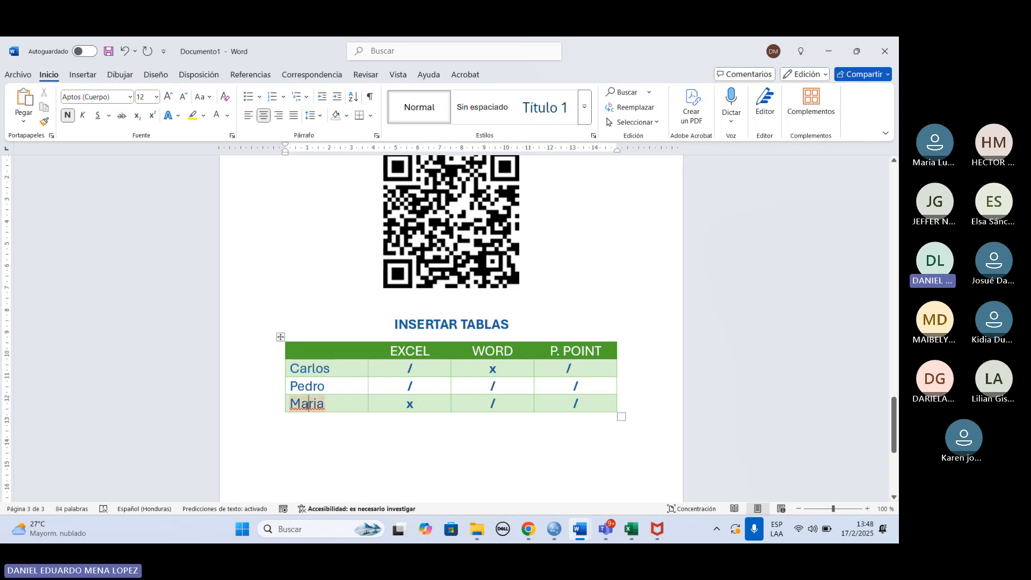
right_click(308, 404)
left_click(352, 242)
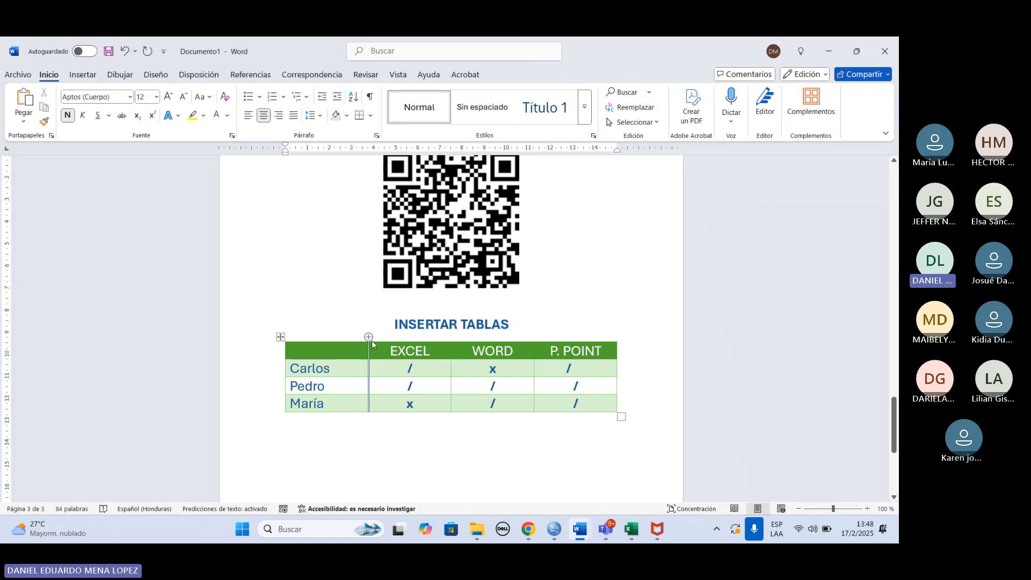
Step: Insert a second table with 4 columns and 7 rows below the existing table, using the Insert Table dialog
scroll(389, 387, "down", 5)
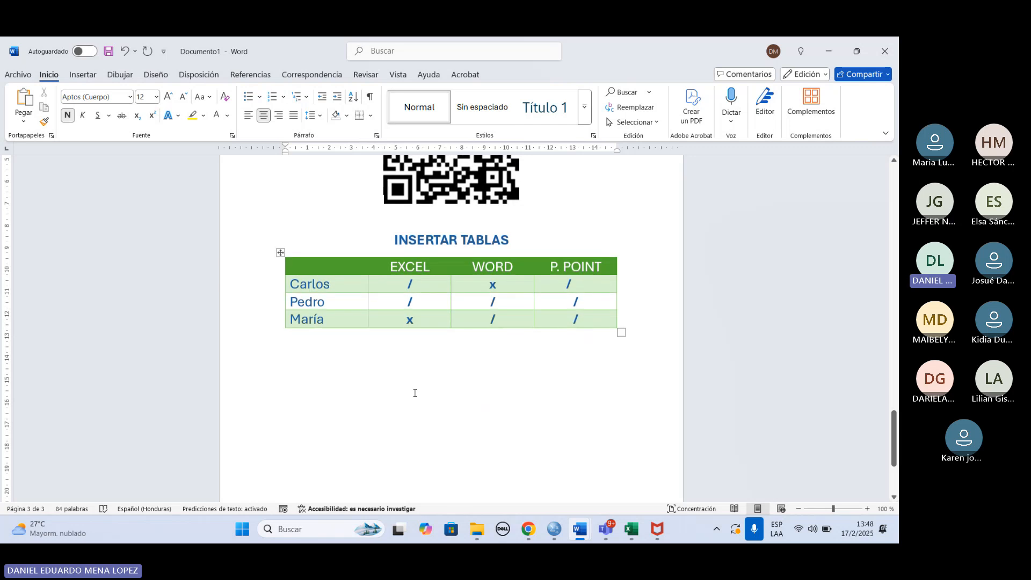
scroll(430, 397, "up", 2)
left_click(451, 299)
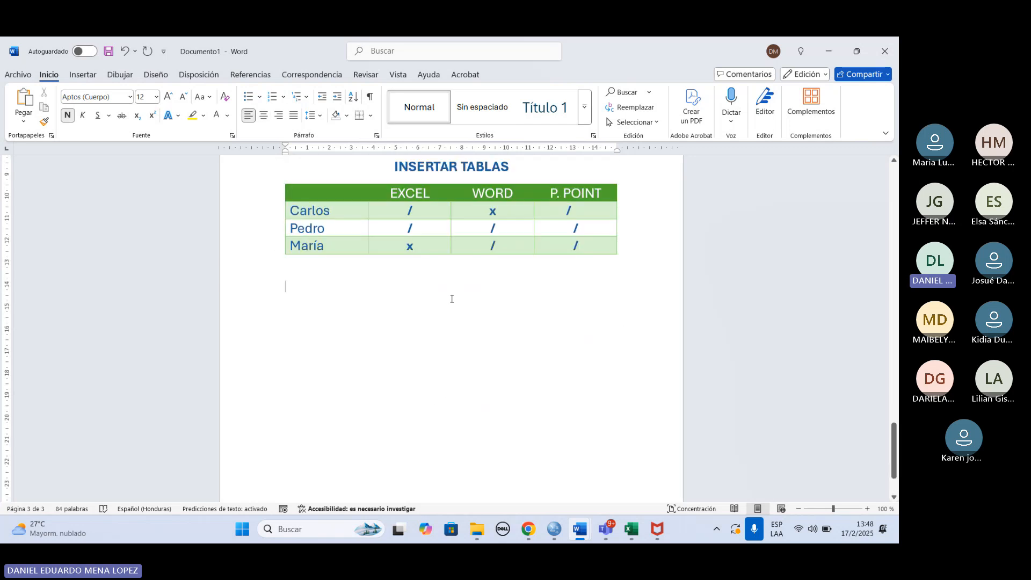
left_click(89, 75)
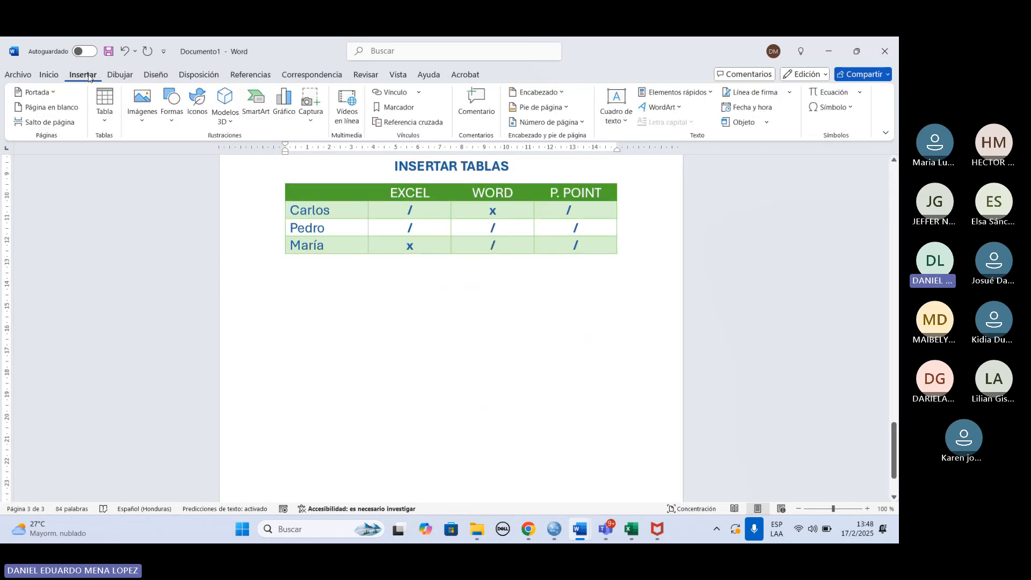
left_click(105, 111)
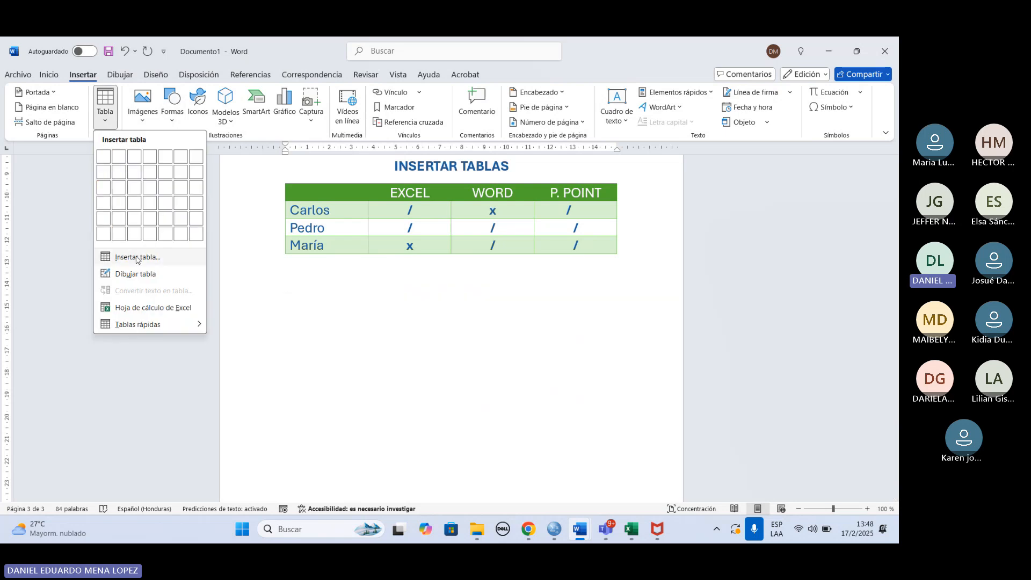
left_click(155, 256)
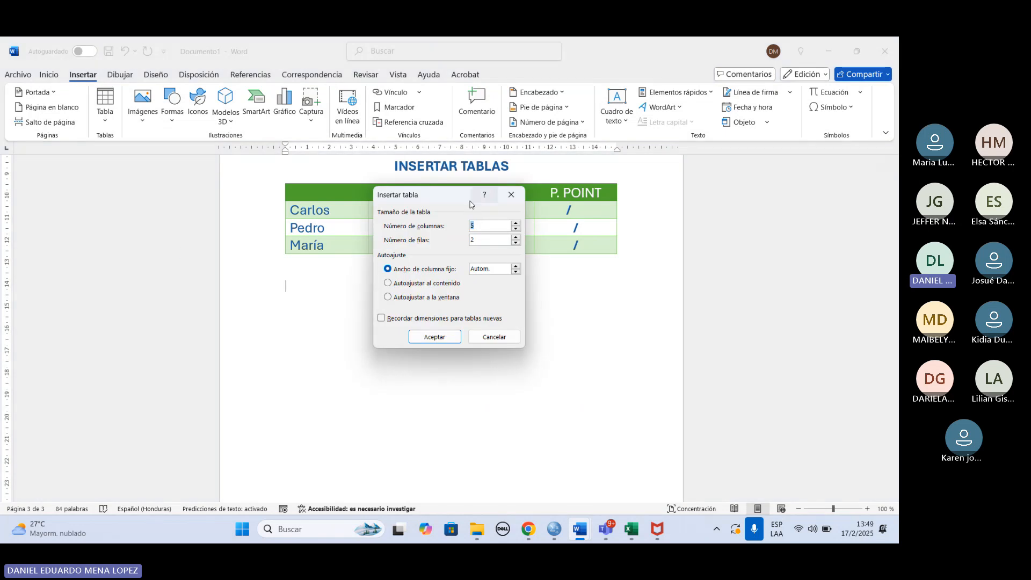
left_click_drag(466, 199, 465, 230)
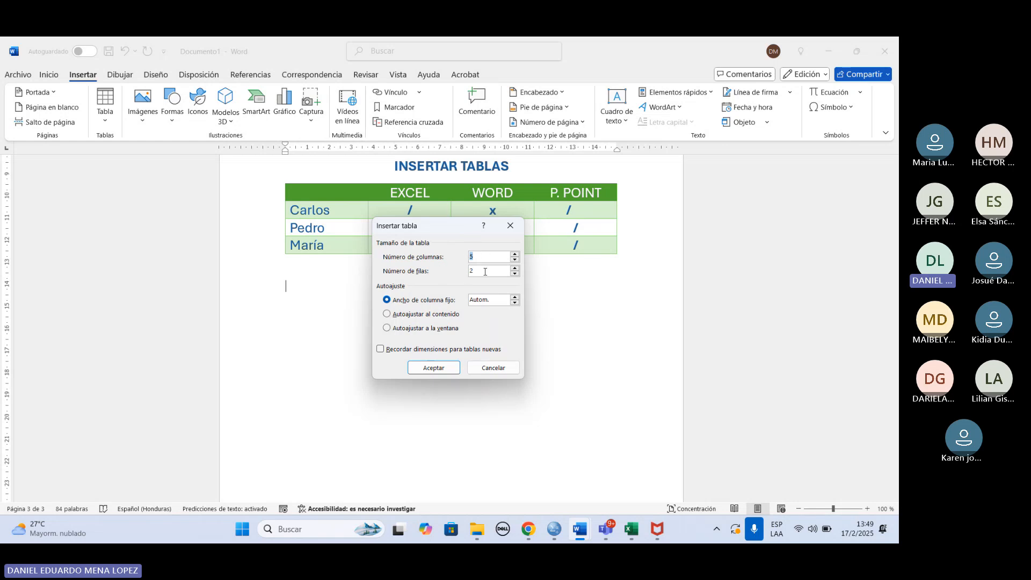
key("BackSpace")
type("5")
key("BackSpace")
type("4")
key("BackSpace")
type("7")
left_click(433, 368)
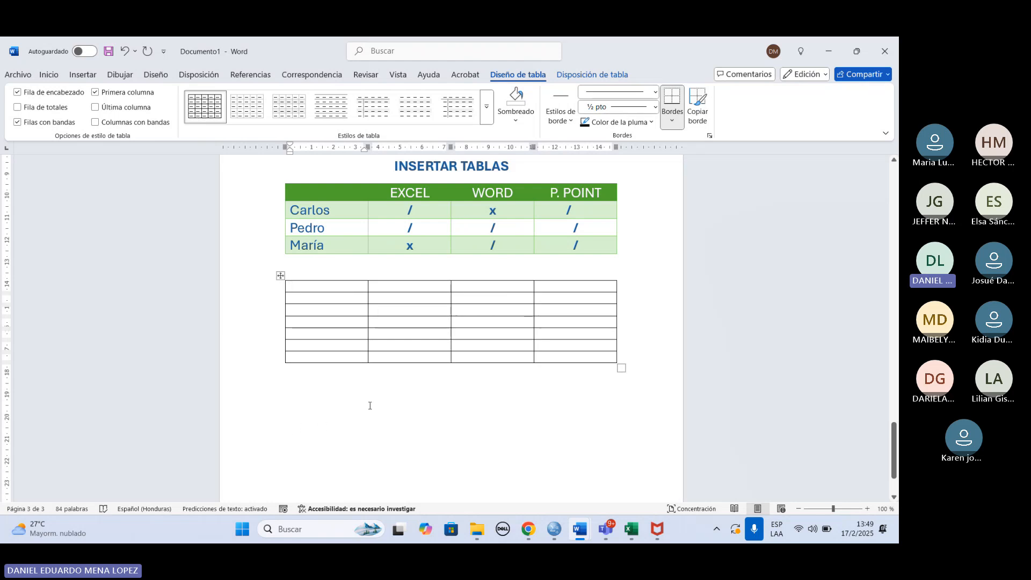
Step: Apply the blue grid table style with a solid header row and banded rows to the second table
left_click(376, 322)
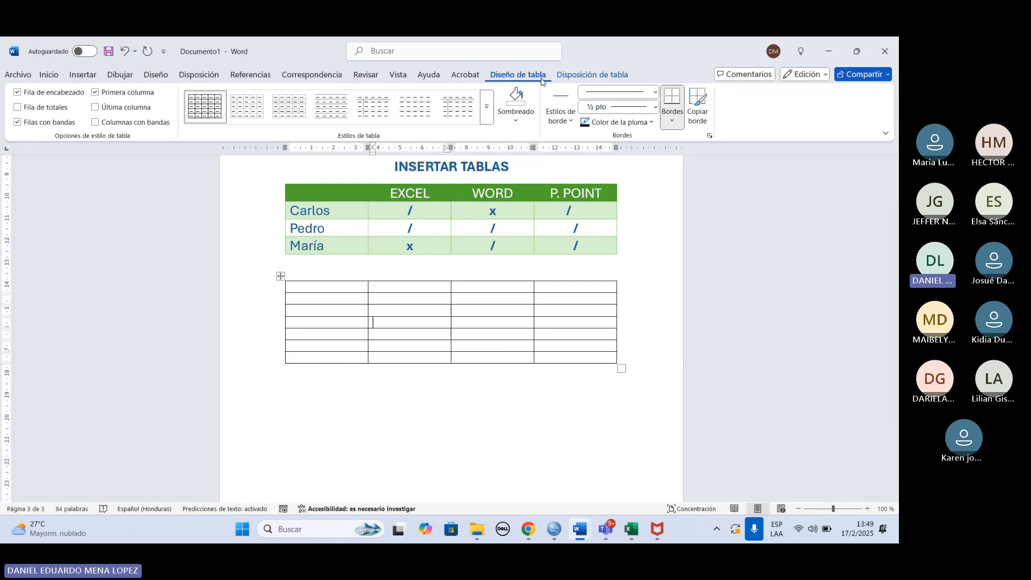
left_click(486, 106)
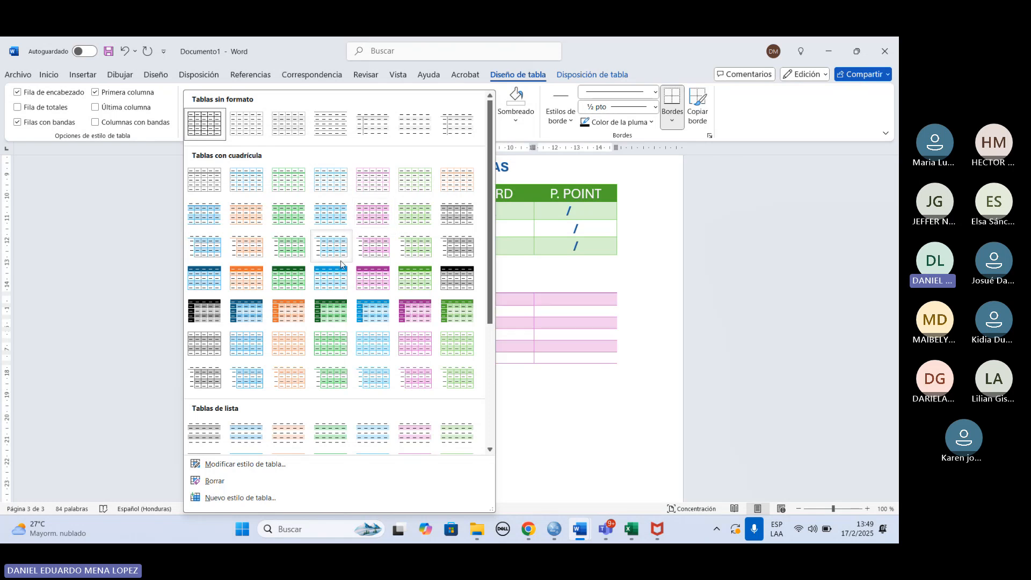
left_click(336, 281)
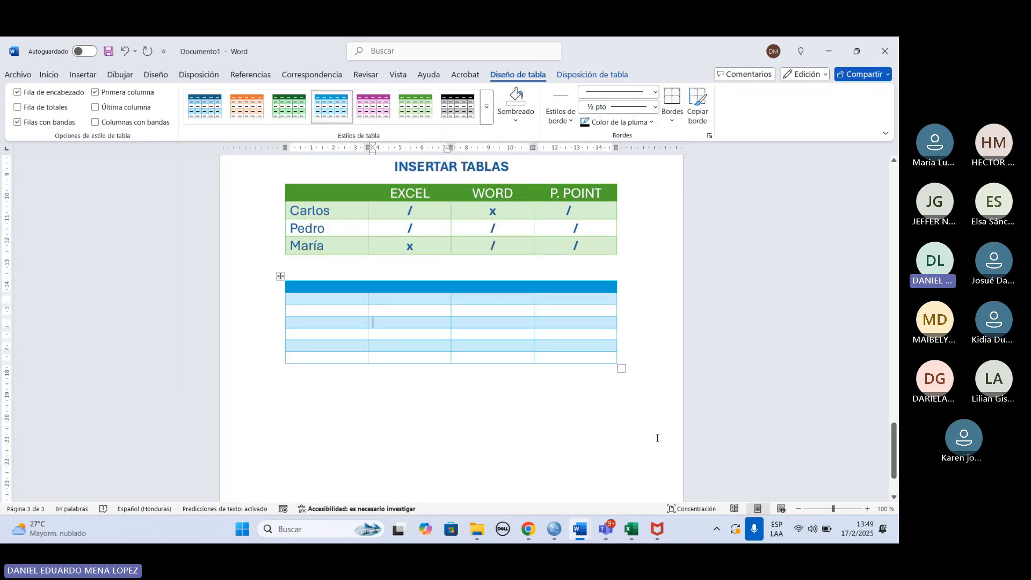
left_click(537, 395)
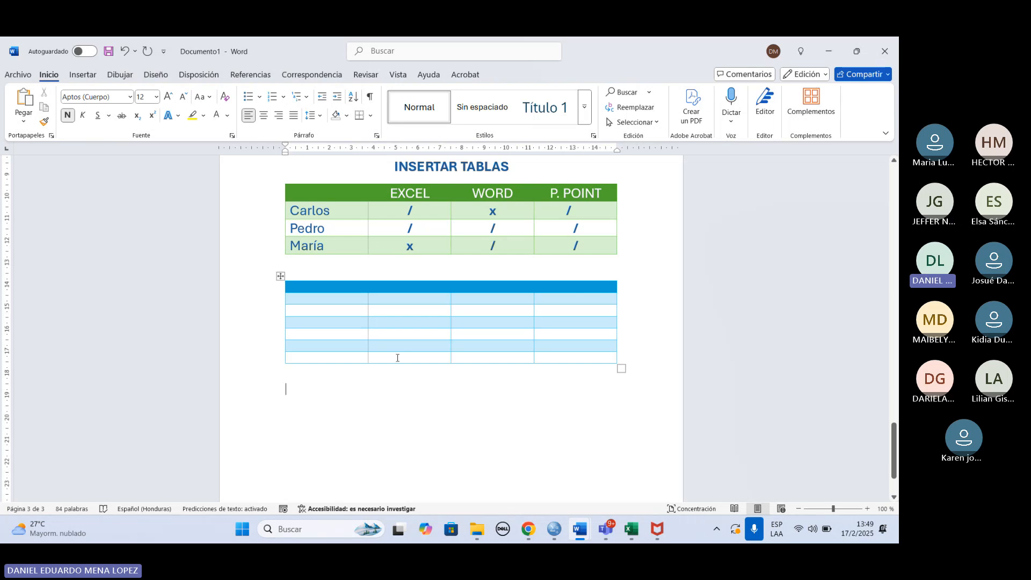
Step: Set the height of the six rows below the second table's header to 1 cm
scroll(397, 358, "up", 1)
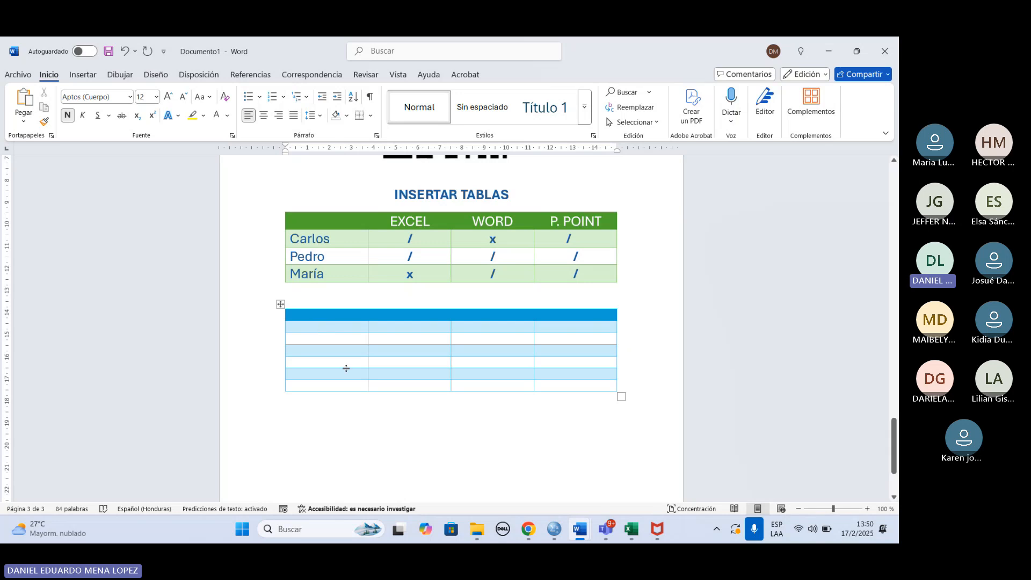
left_click(336, 340)
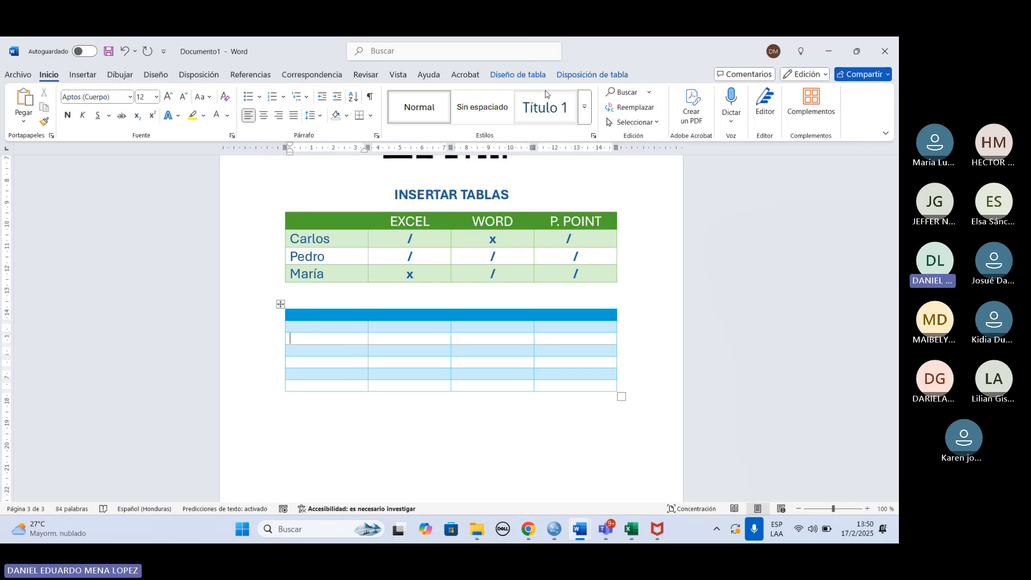
left_click(558, 76)
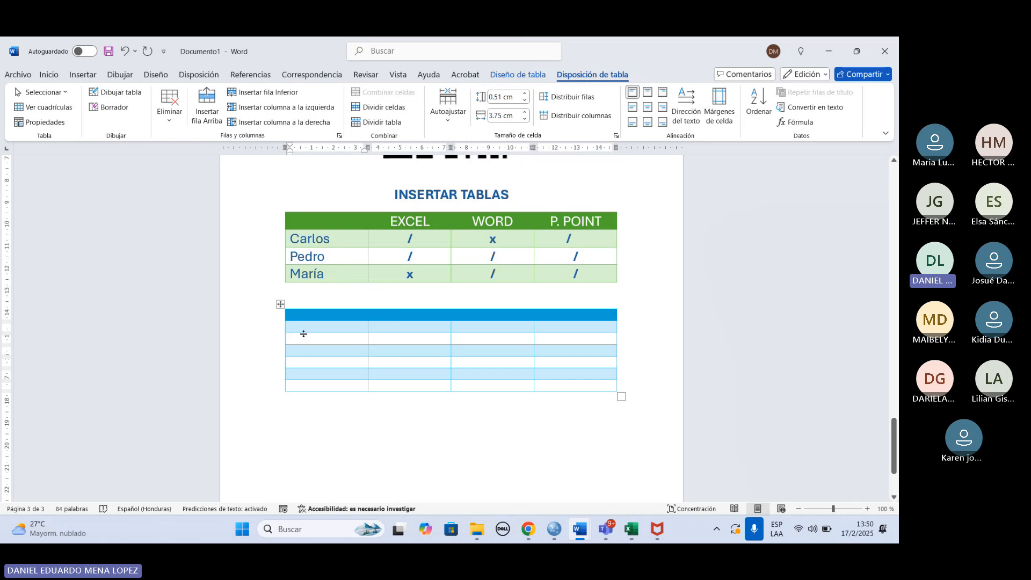
left_click_drag(305, 328, 613, 388)
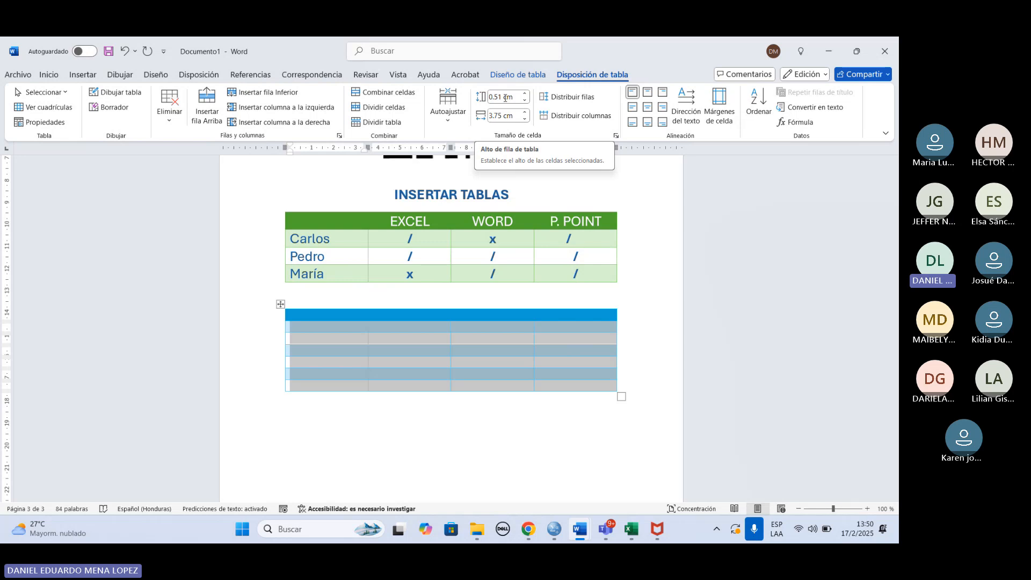
double_click(504, 97)
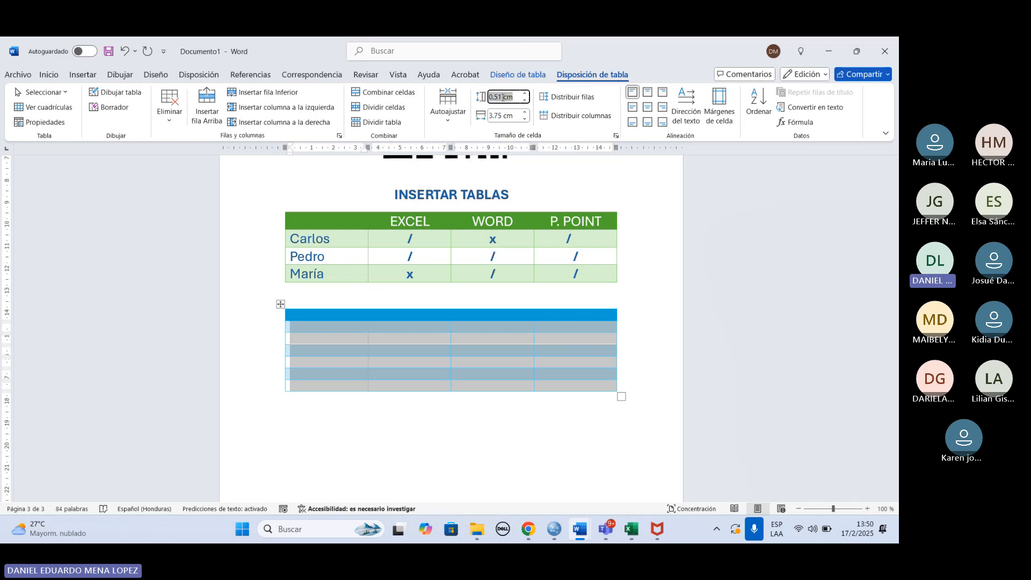
left_click(504, 97)
key("BackSpace")
key("BackSpace")
key("BackSpace")
key("BackSpace")
type("1")
left_click(650, 280)
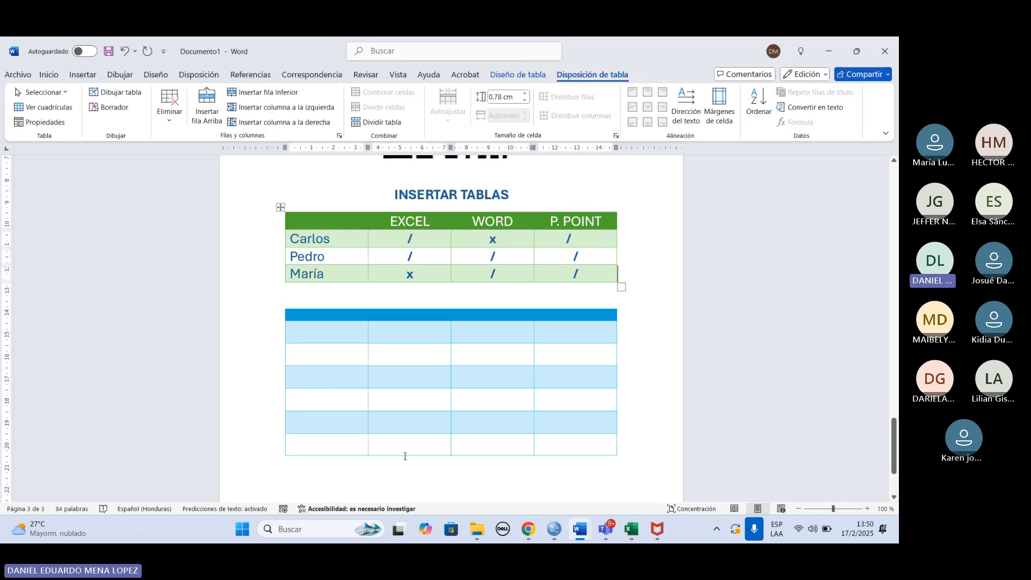
left_click(634, 174)
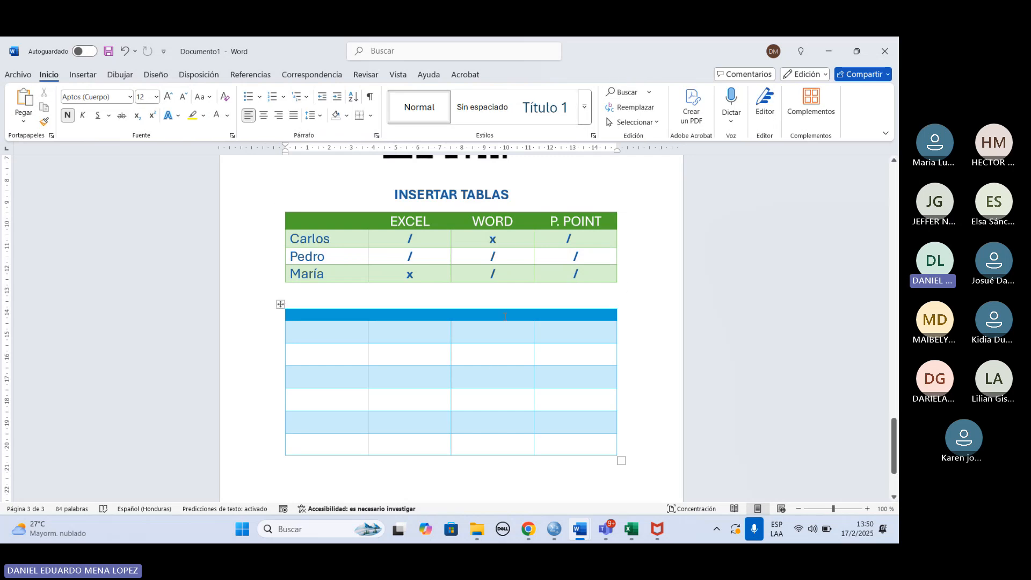
Step: Try a width of 2 cm on the second table's third column and undo it
left_click(467, 320)
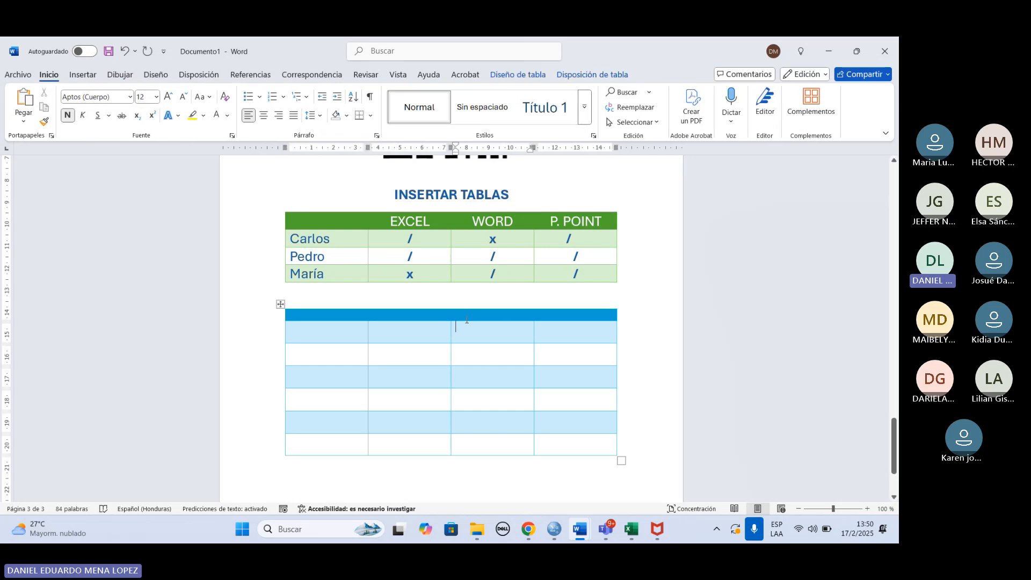
left_click(582, 78)
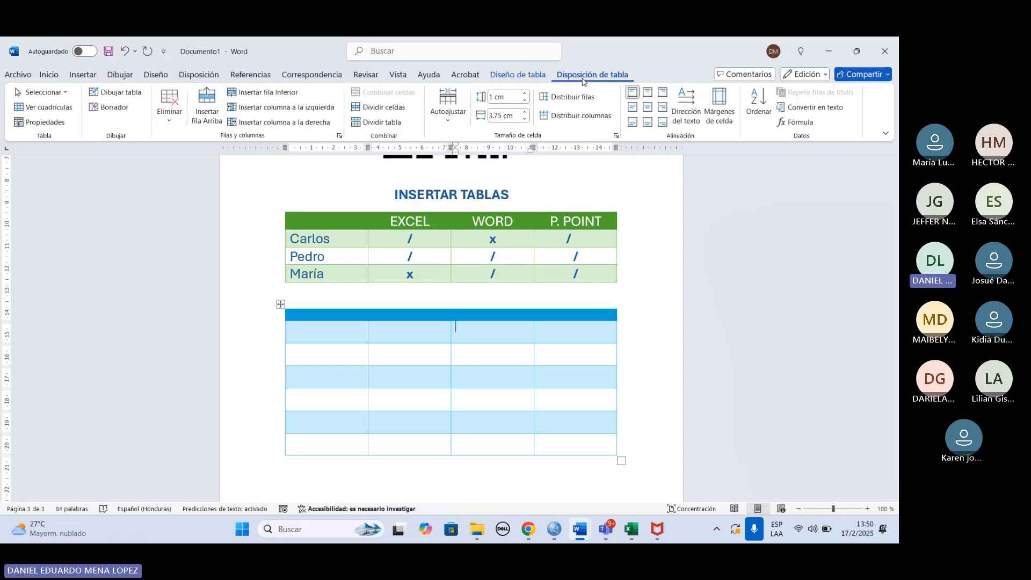
left_click(498, 117)
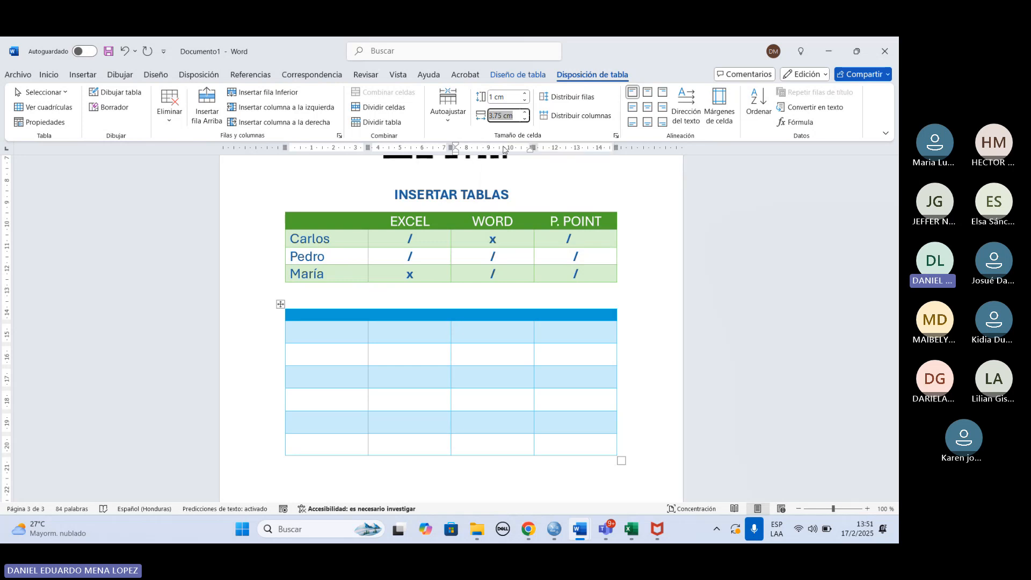
left_click(500, 118)
key("BackSpace")
key("BackSpace")
key("BackSpace")
key("BackSpace")
type("2")
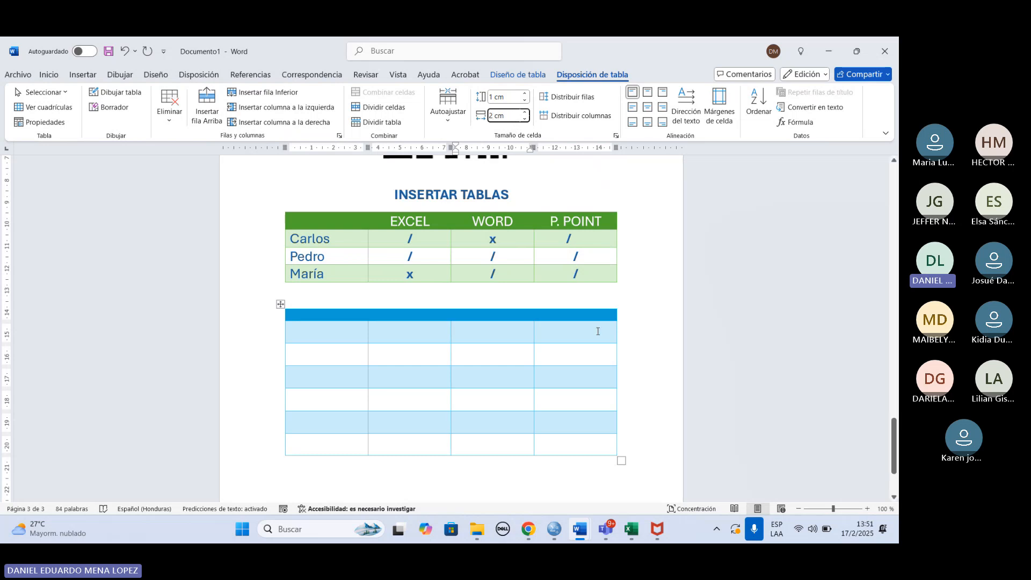
left_click(650, 264)
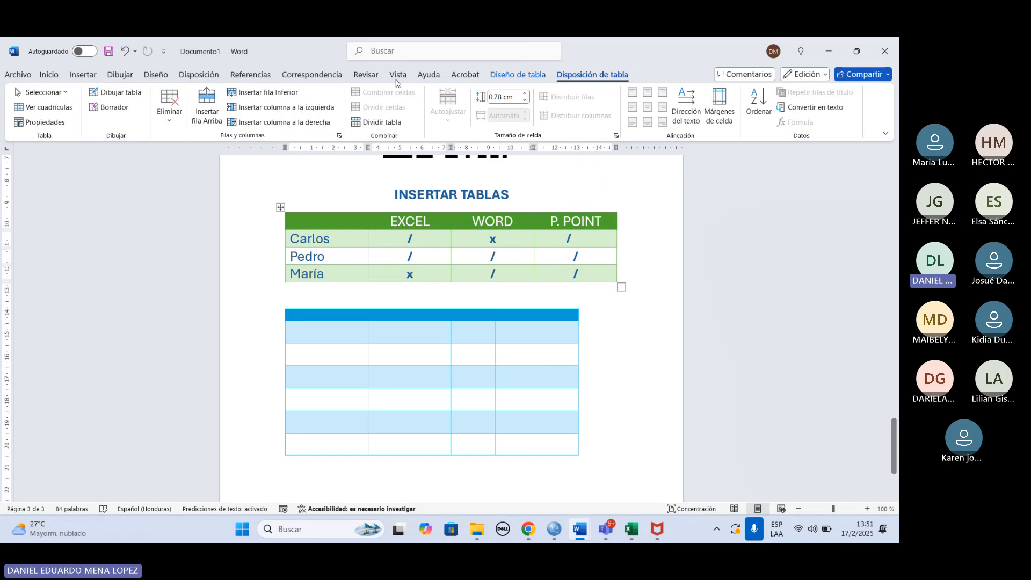
left_click(128, 52)
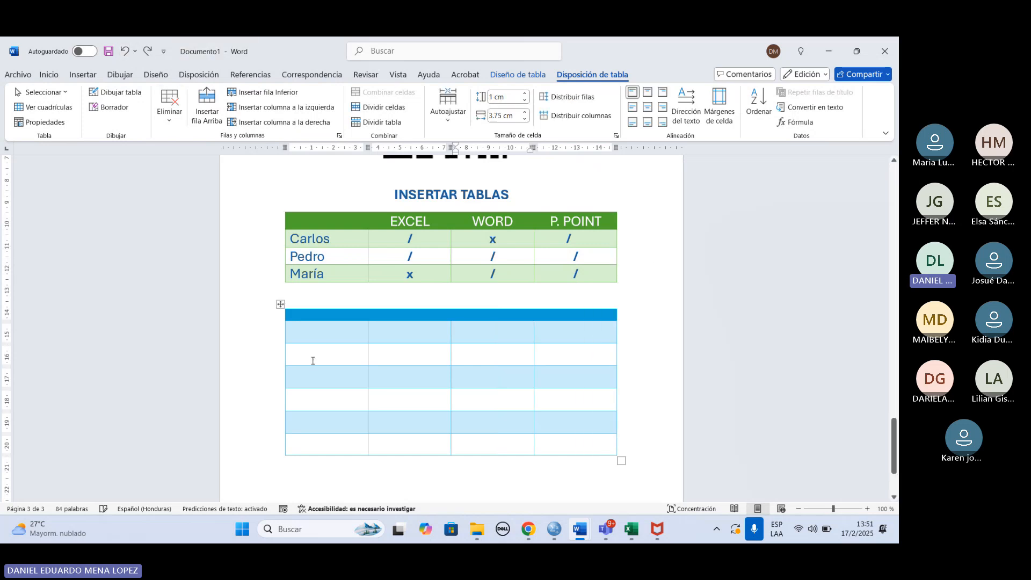
Step: Try a width of 2 cm on all cells below the second table's header row and undo it
left_click_drag(325, 333, 547, 442)
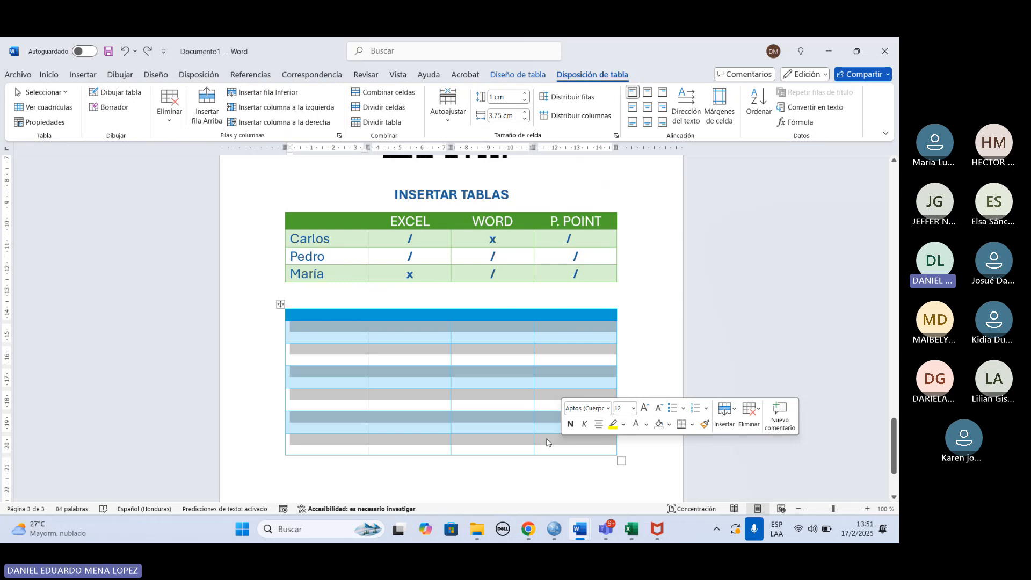
left_click(504, 117)
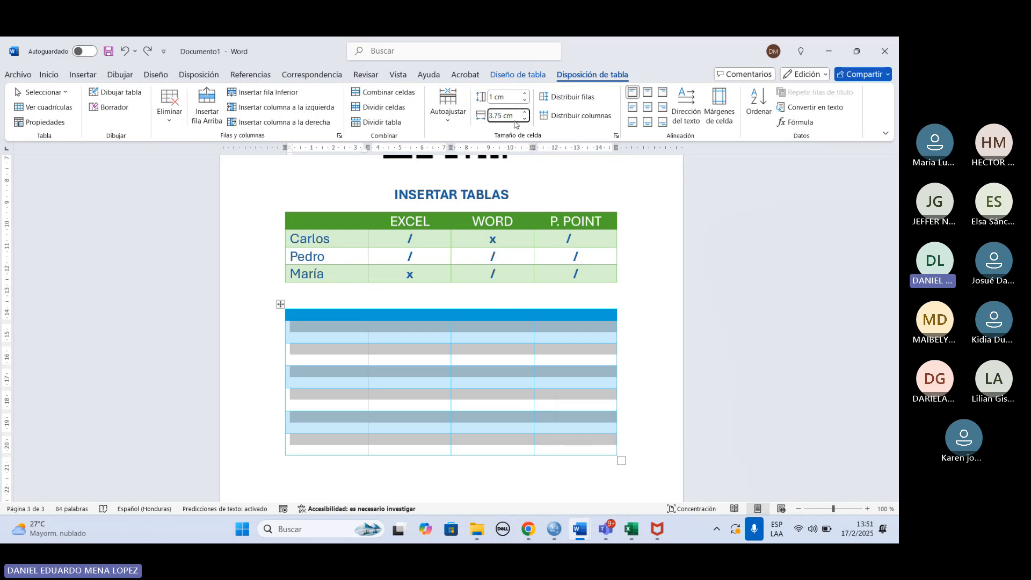
left_click_drag(503, 116, 486, 117)
type("2")
key("Return")
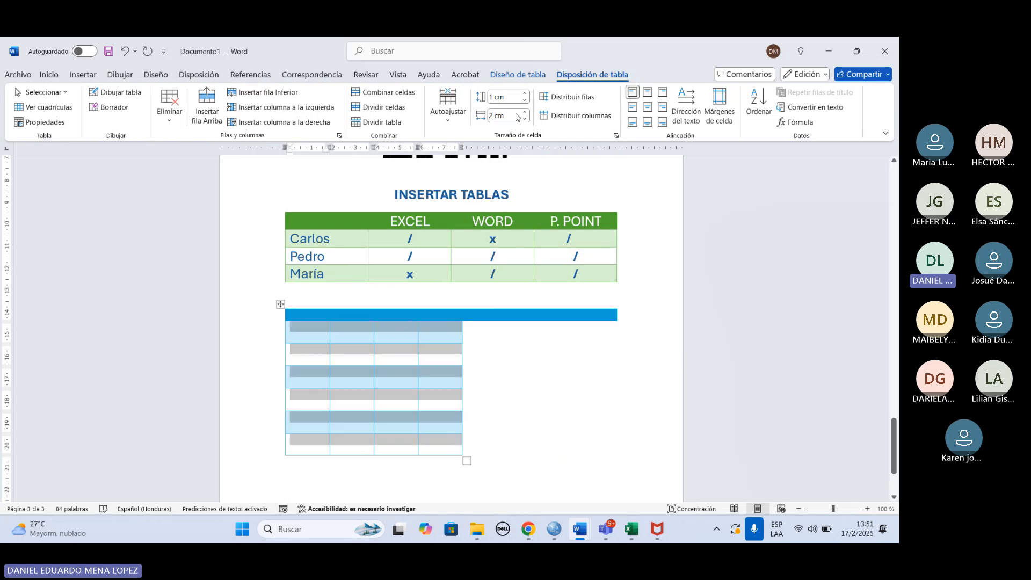
left_click(531, 371)
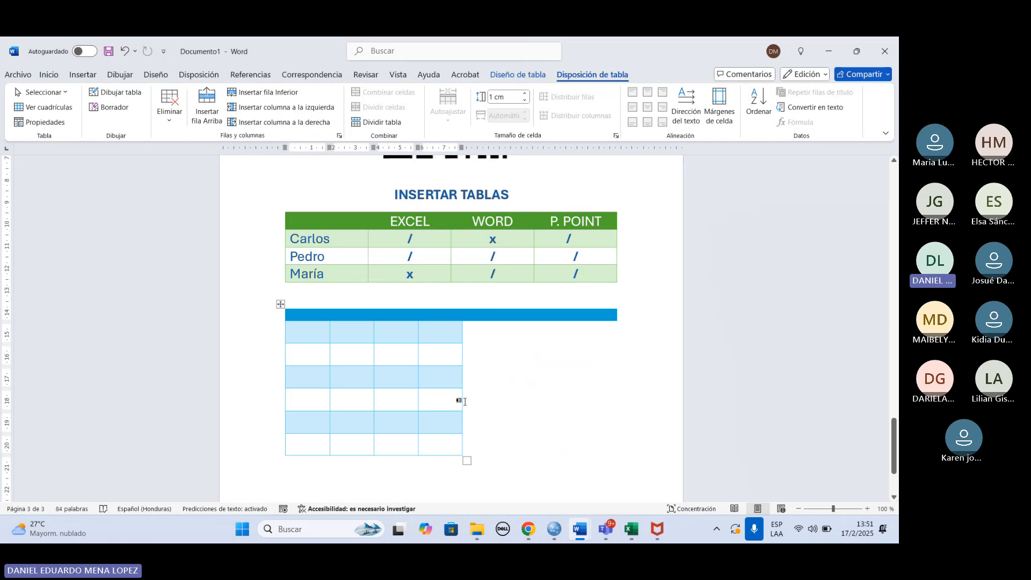
left_click(127, 52)
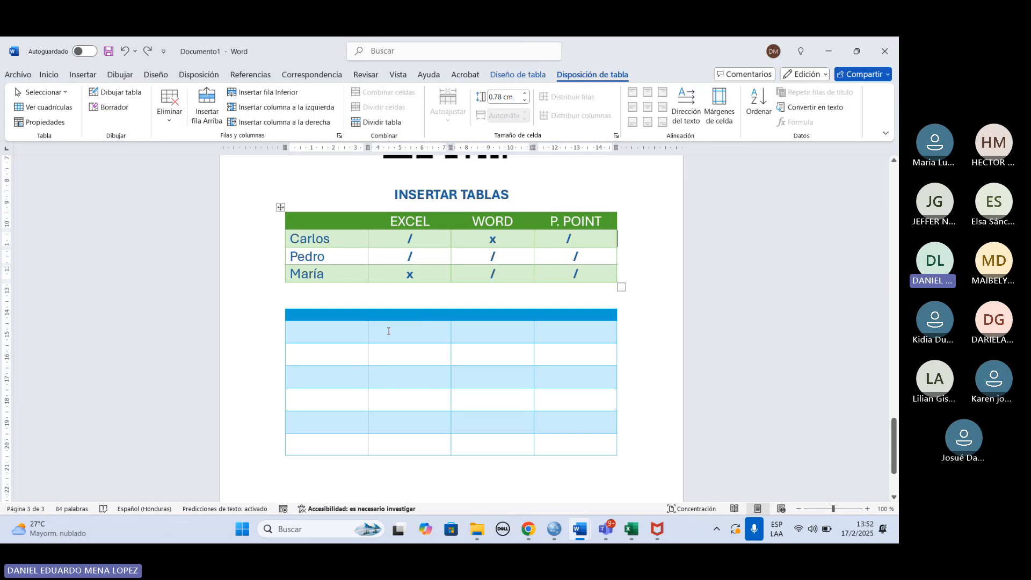
scroll(509, 371, "down", 3)
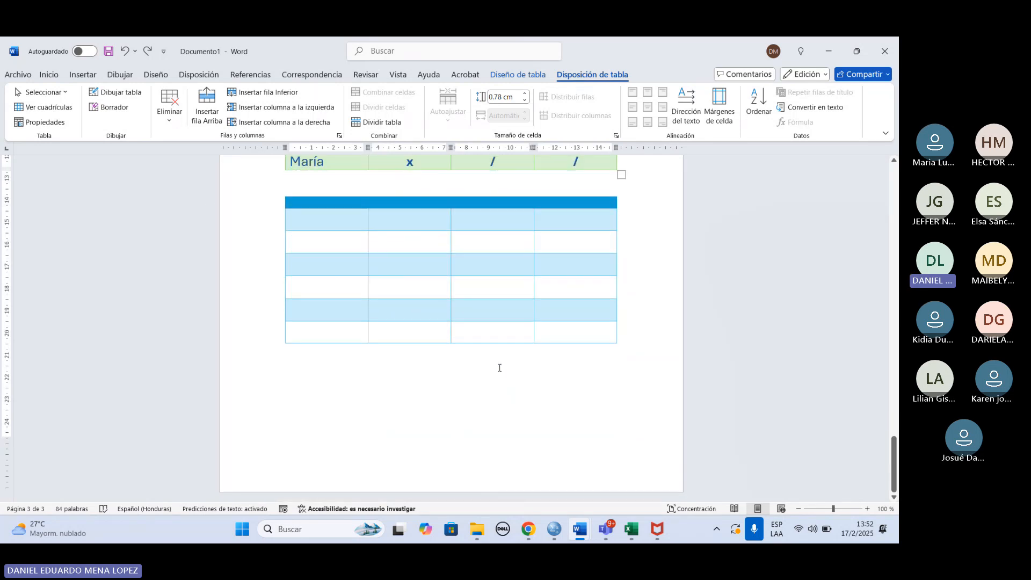
left_click(83, 74)
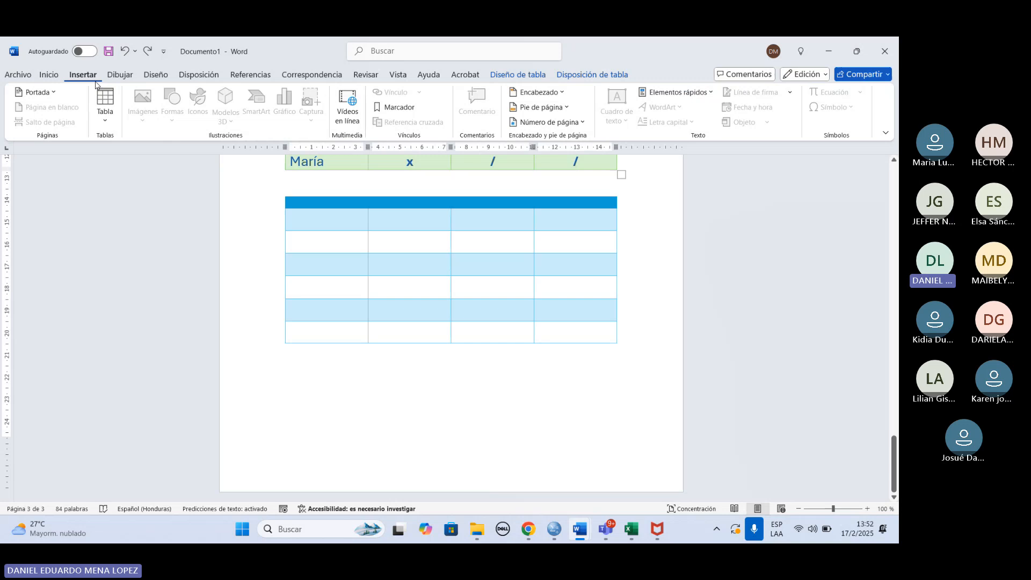
left_click(110, 124)
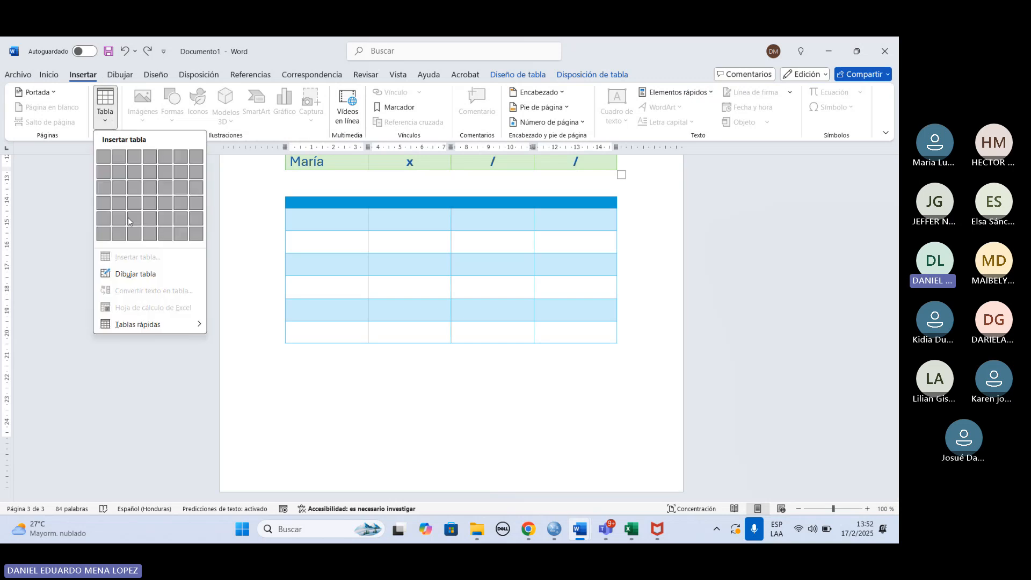
left_click(356, 387)
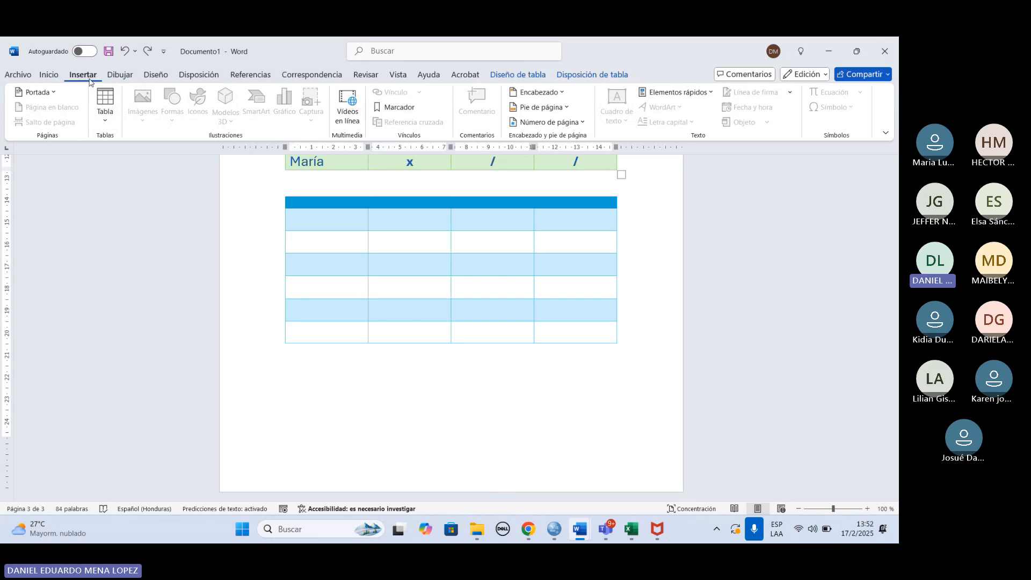
Step: Add blank lines below the second table until the cursor reaches a new fourth page
left_click(349, 349)
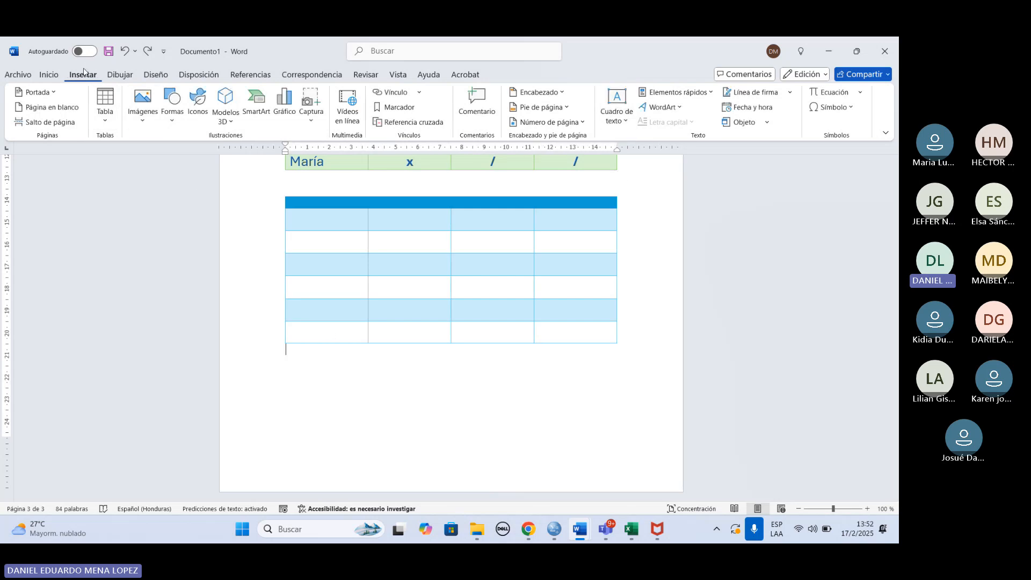
left_click(105, 106)
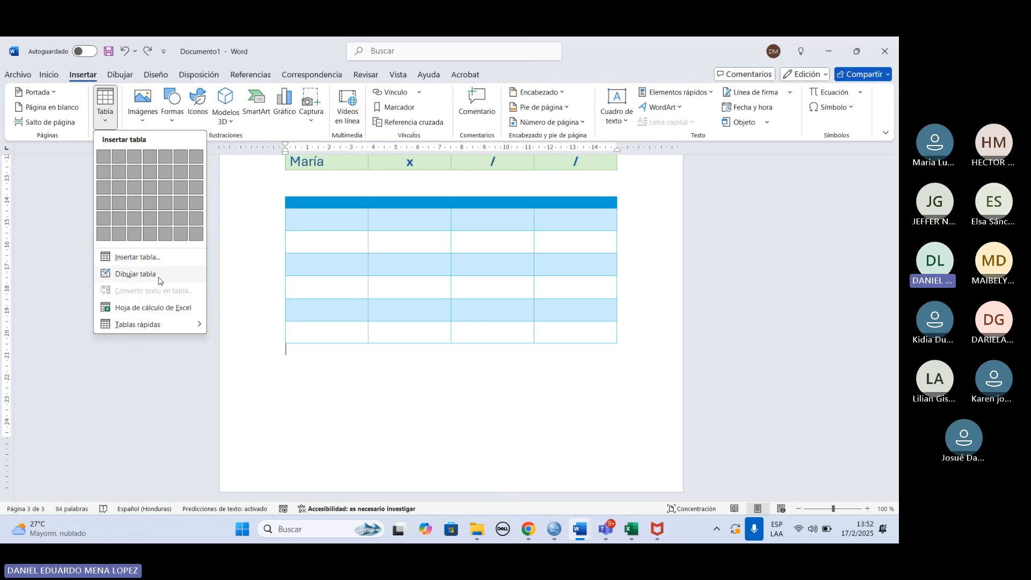
left_click(617, 364)
key("Return")
key("Return")
key("Return")
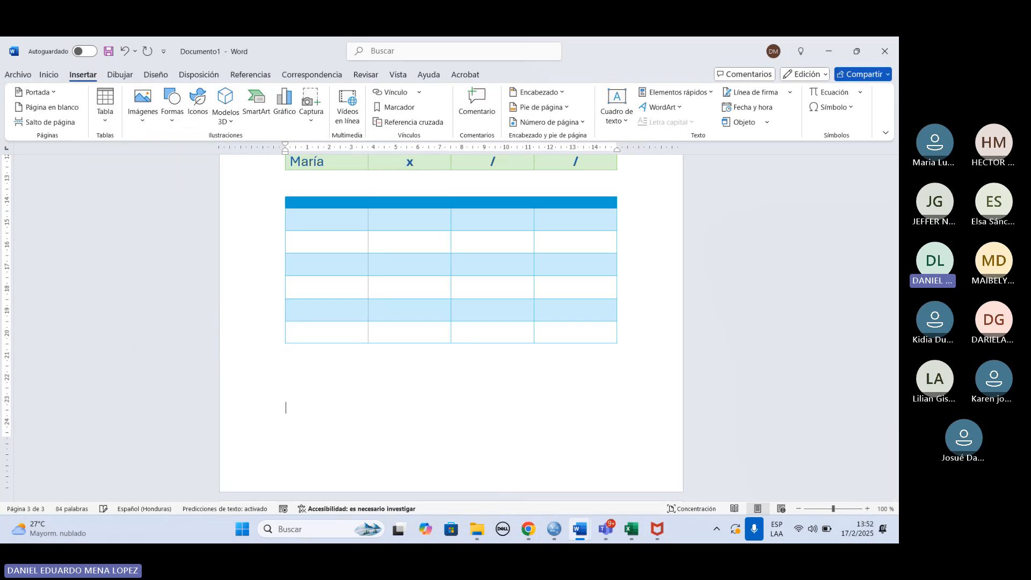
key("Return")
key("Return")
scroll(514, 320, "down", 5)
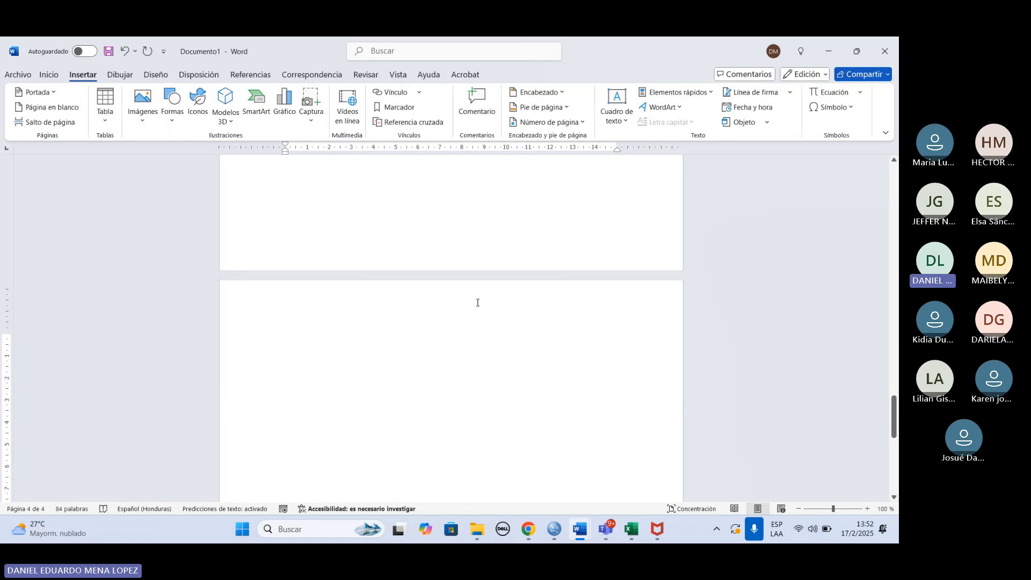
Step: Draw a table frame about 16.2 by 8.5 cm on page 4 and divide off a top row about 1.8 cm high
left_click(106, 106)
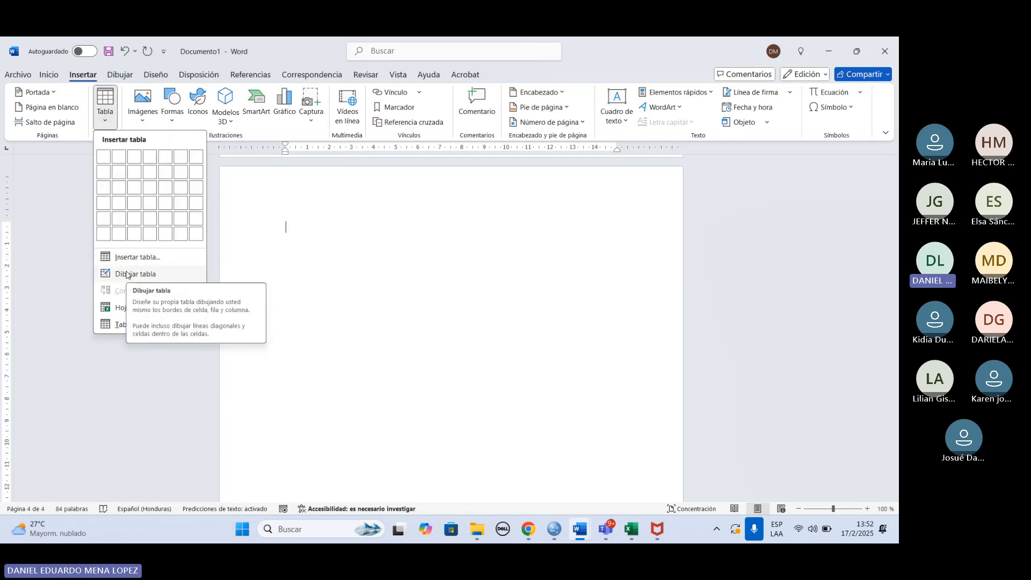
left_click(127, 275)
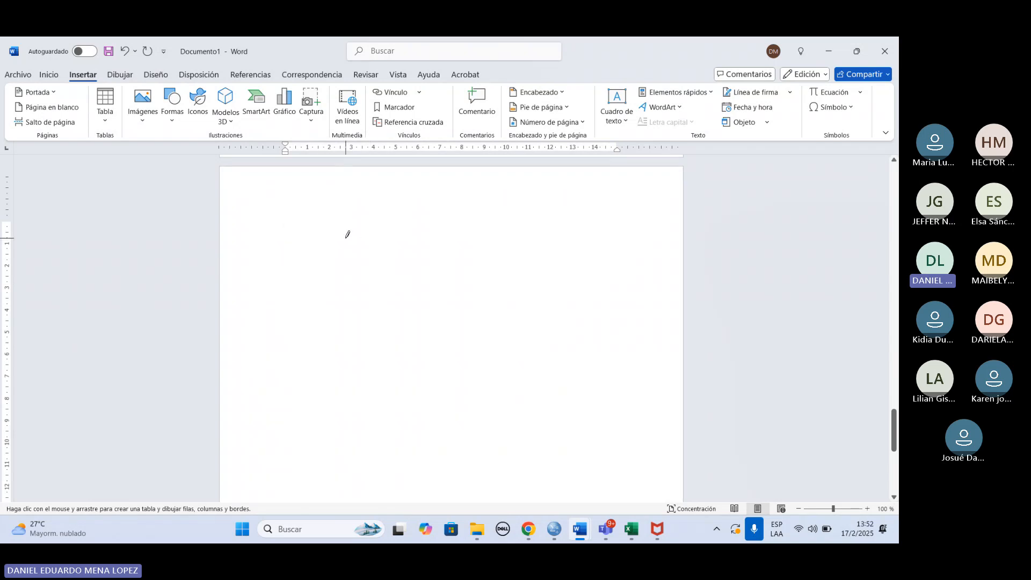
mouse_move(284, 220)
left_mouse_down()
mouse_move(485, 223)
mouse_move(645, 415)
left_mouse_up()
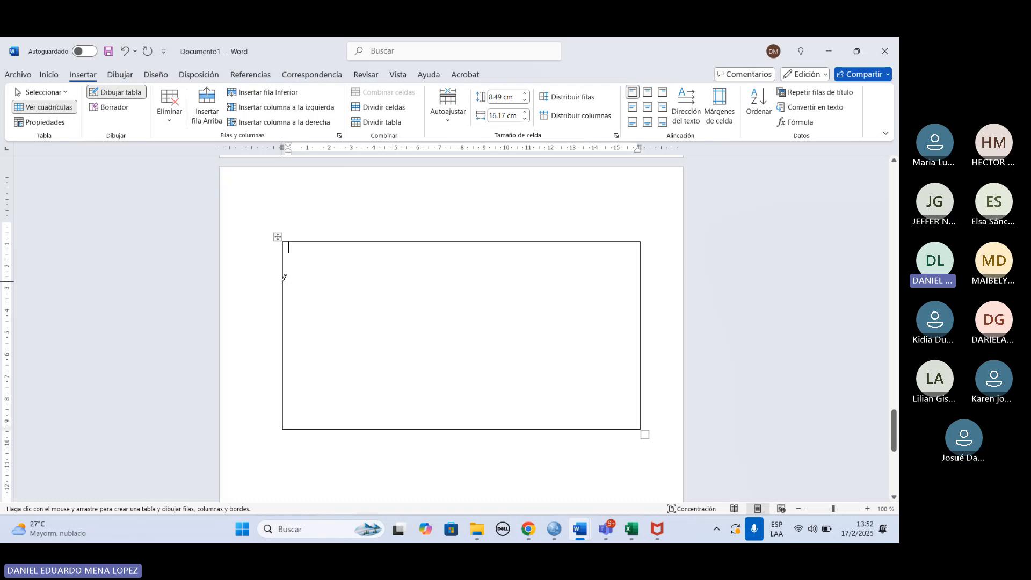
left_click_drag(284, 278, 640, 282)
Step: Try to draw a vertical column divider through the hand-drawn table and undo the result
mouse_move(366, 241)
left_mouse_down()
mouse_move(362, 417)
mouse_move(385, 417)
mouse_move(360, 432)
mouse_move(466, 416)
mouse_move(369, 428)
left_mouse_up()
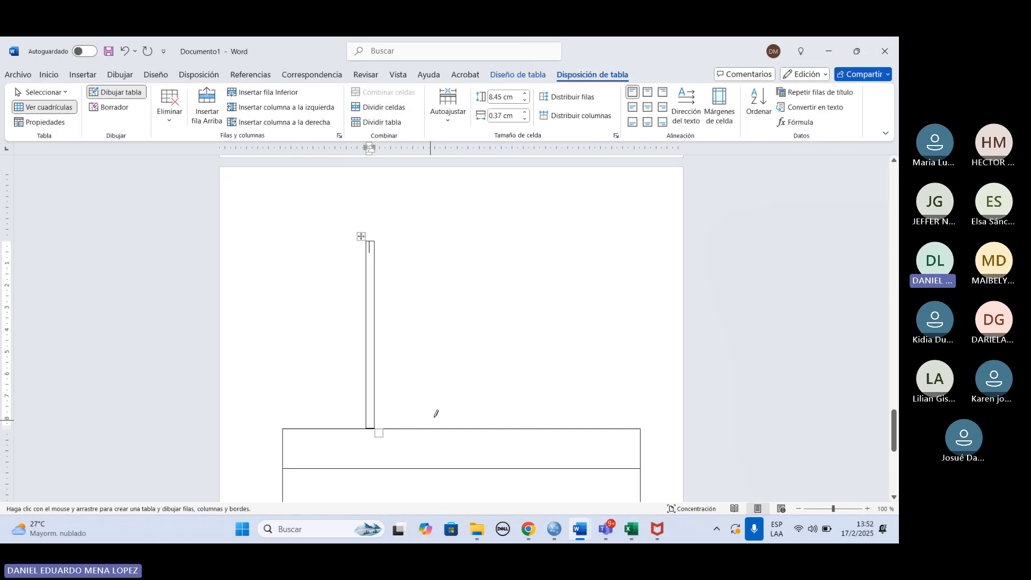
left_click(124, 51)
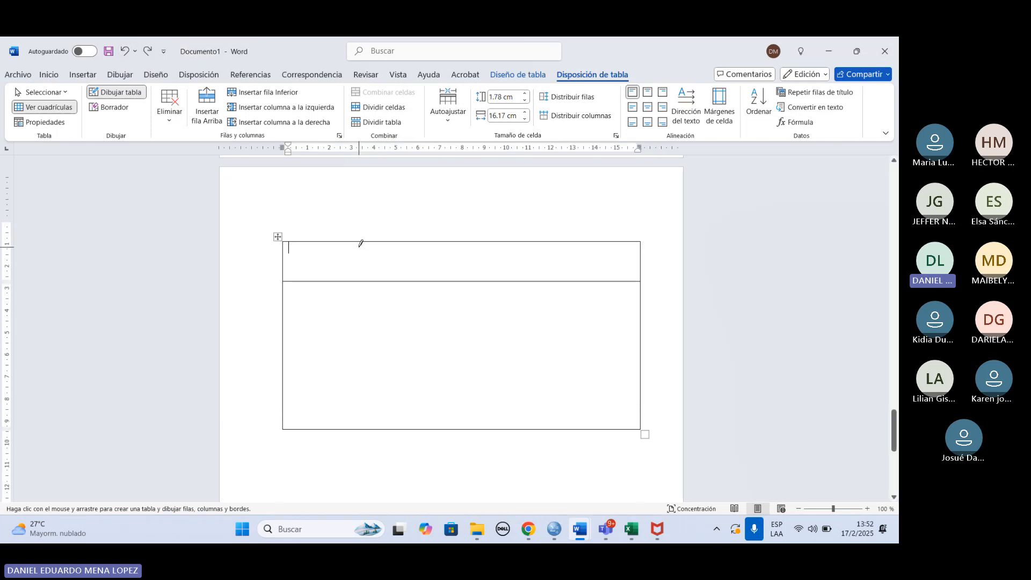
Step: Draw three vertical dividers through the hand-drawn table, making its first three columns about 3.4, 3.3 and 3.05 cm wide
left_click_drag(361, 238, 351, 355)
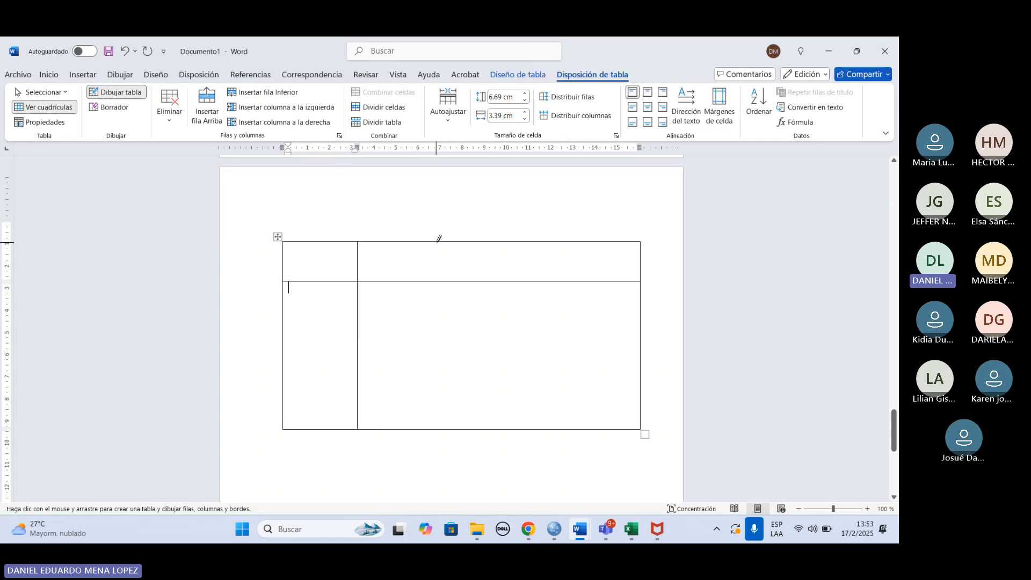
left_click_drag(433, 239, 429, 333)
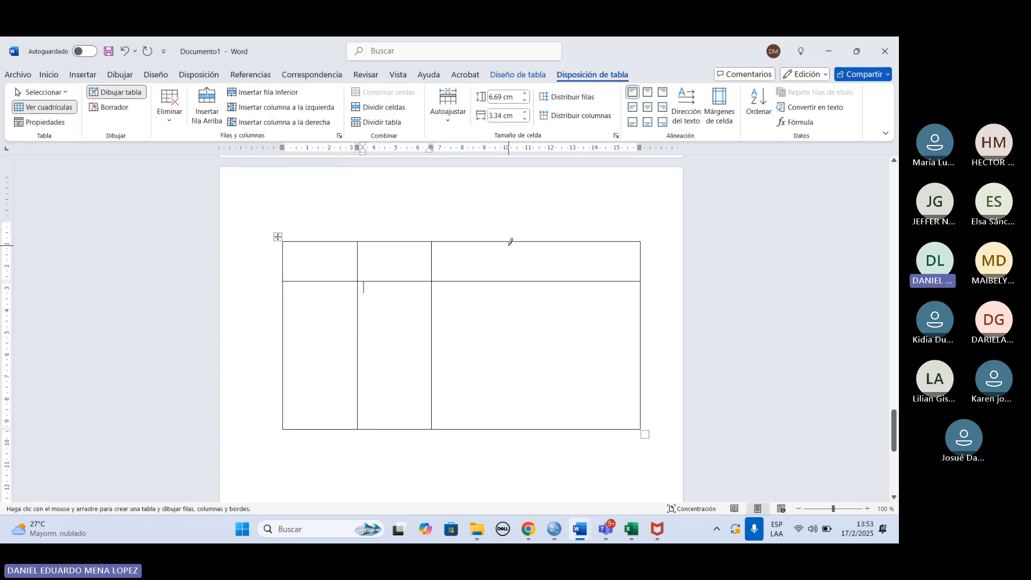
mouse_move(504, 240)
left_mouse_down()
mouse_move(490, 339)
mouse_move(511, 392)
left_mouse_up()
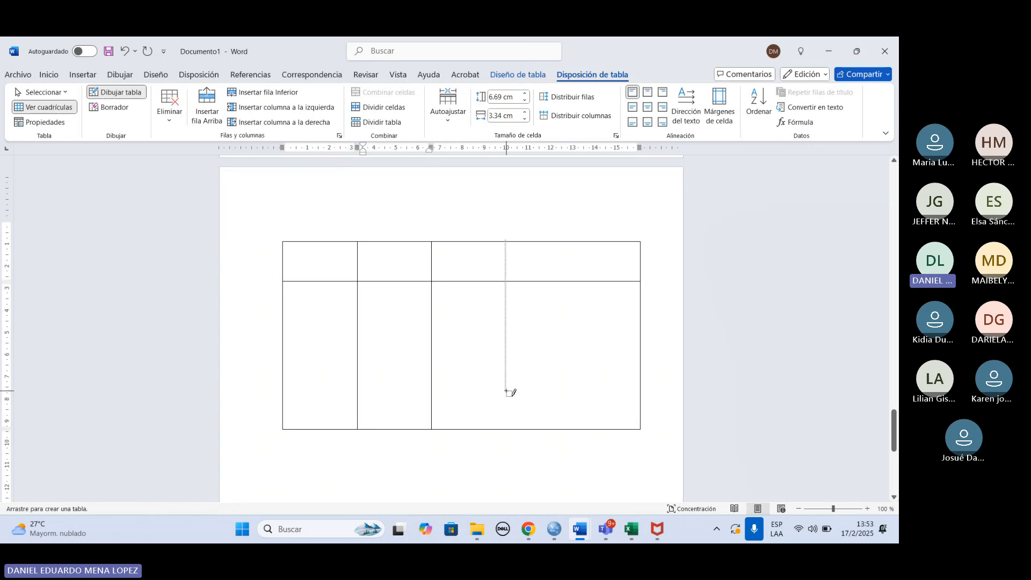
left_click(127, 51)
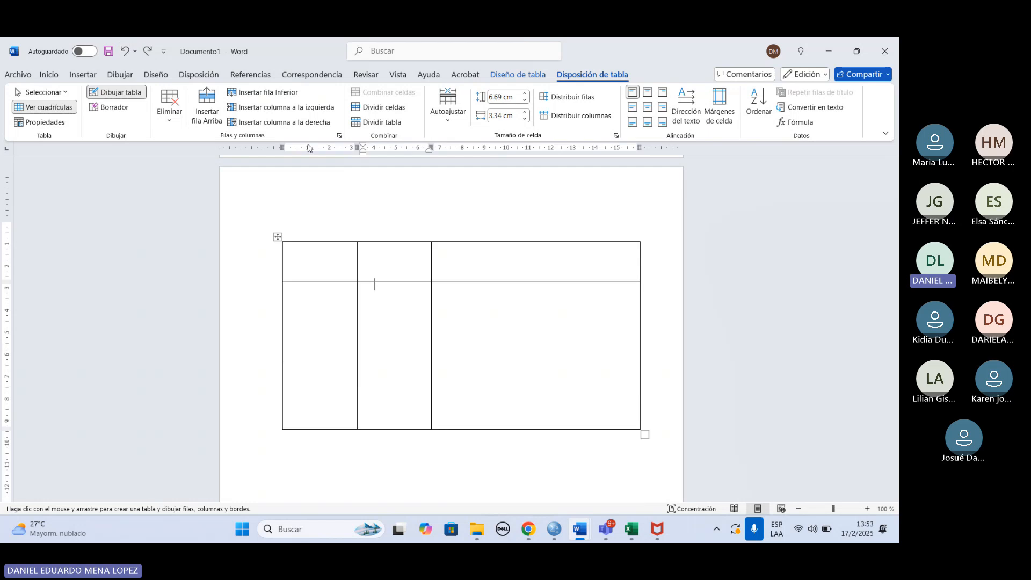
left_click_drag(500, 241, 509, 313)
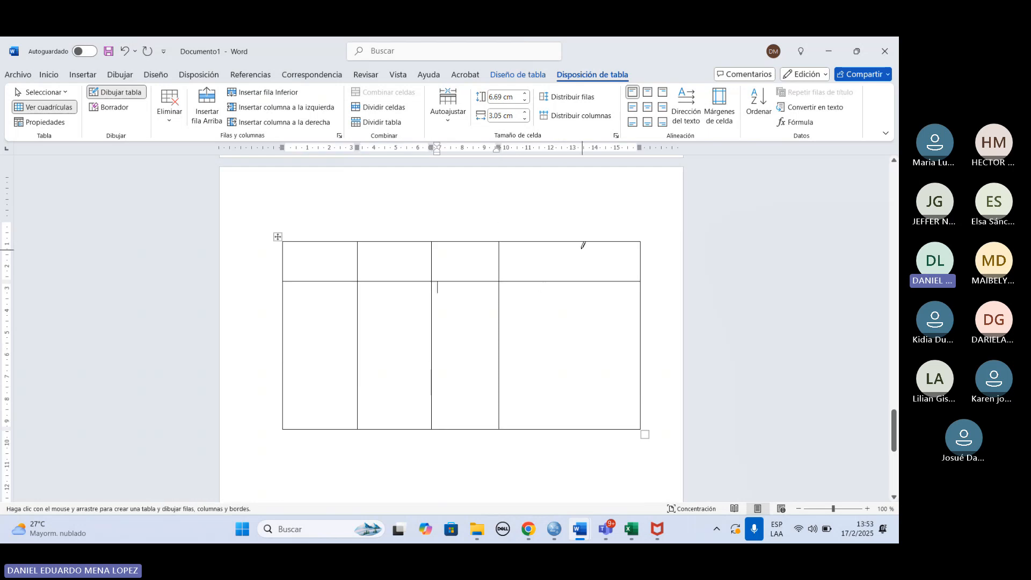
Step: Try to draw a fourth vertical divider through the hand-drawn table and undo the results
left_click_drag(575, 241, 569, 360)
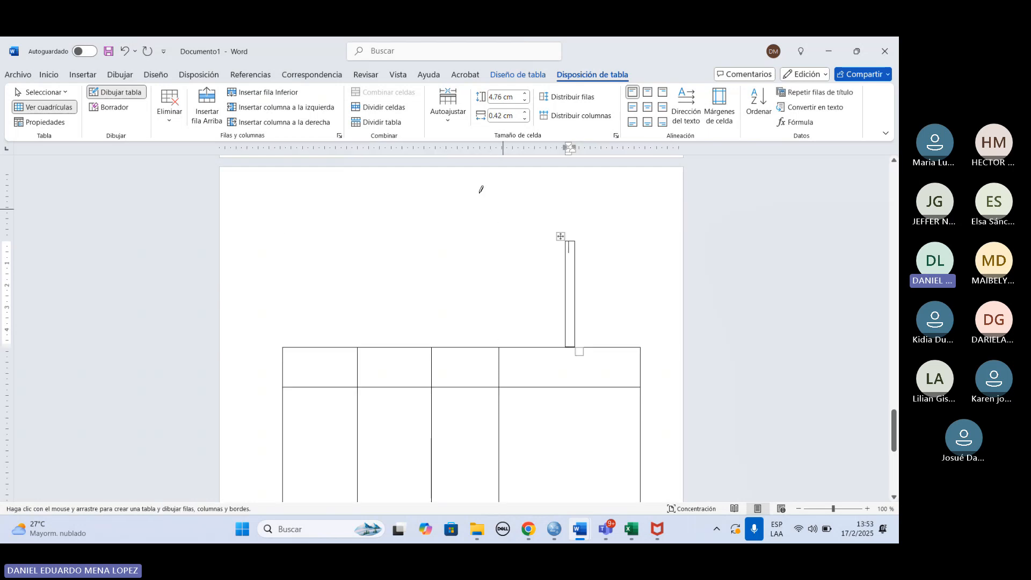
key("ctrl+z")
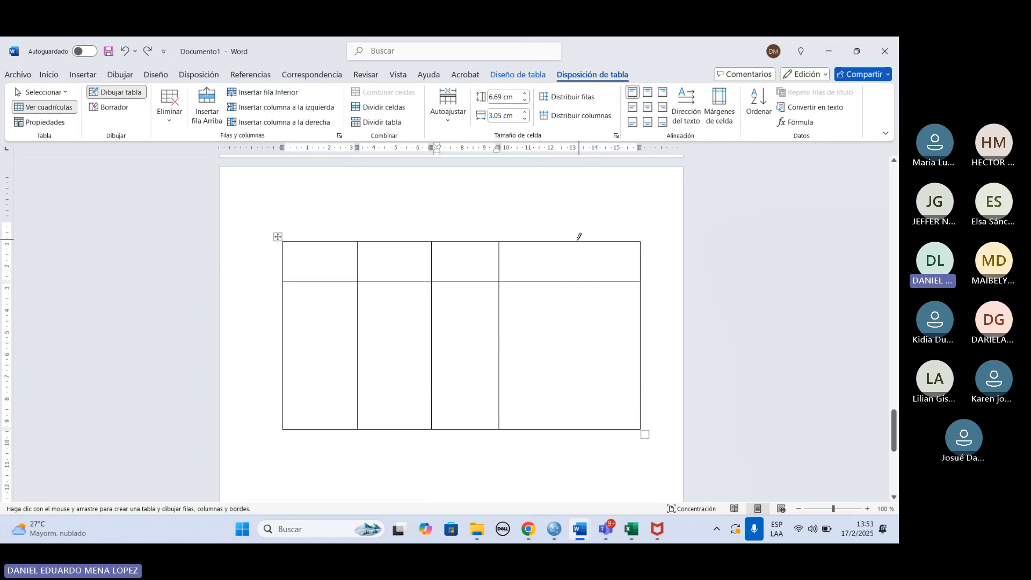
left_click_drag(575, 241, 575, 280)
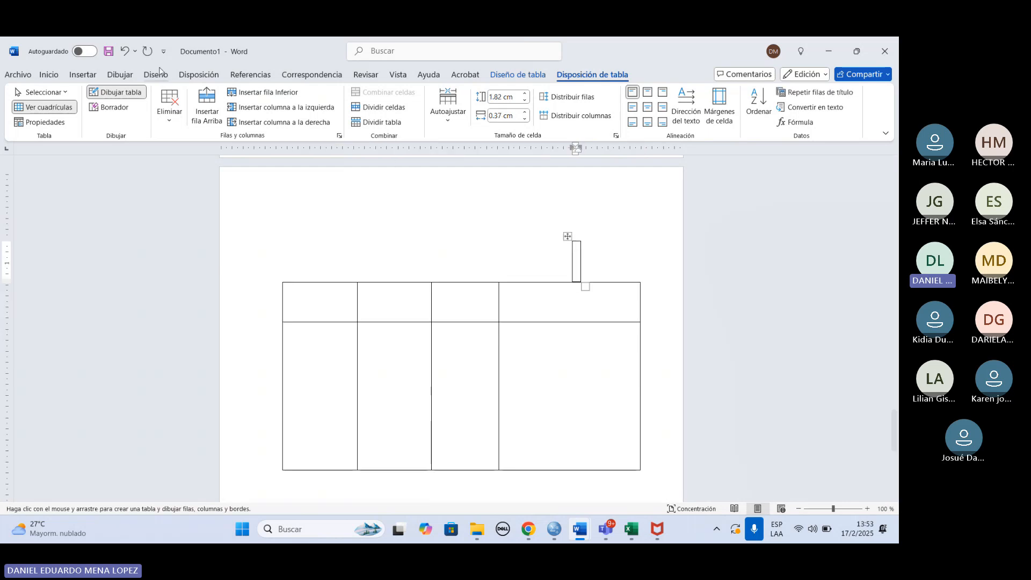
left_click(125, 51)
Step: Draw the fourth vertical divider about 3.5 cm past the third, and split the lower area into three rows with two horizontal lines
left_click_drag(578, 242, 575, 428)
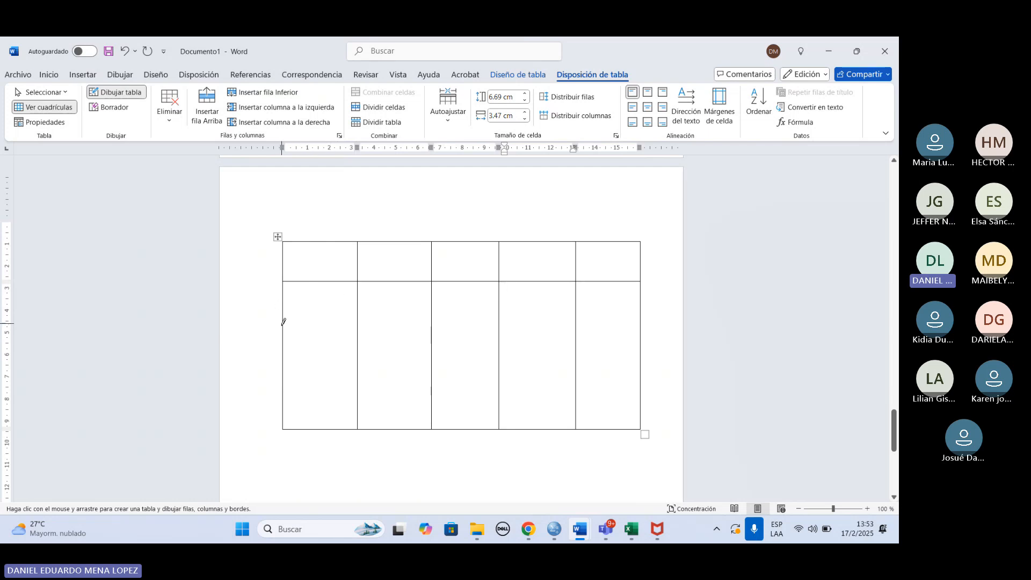
left_click_drag(289, 330, 603, 332)
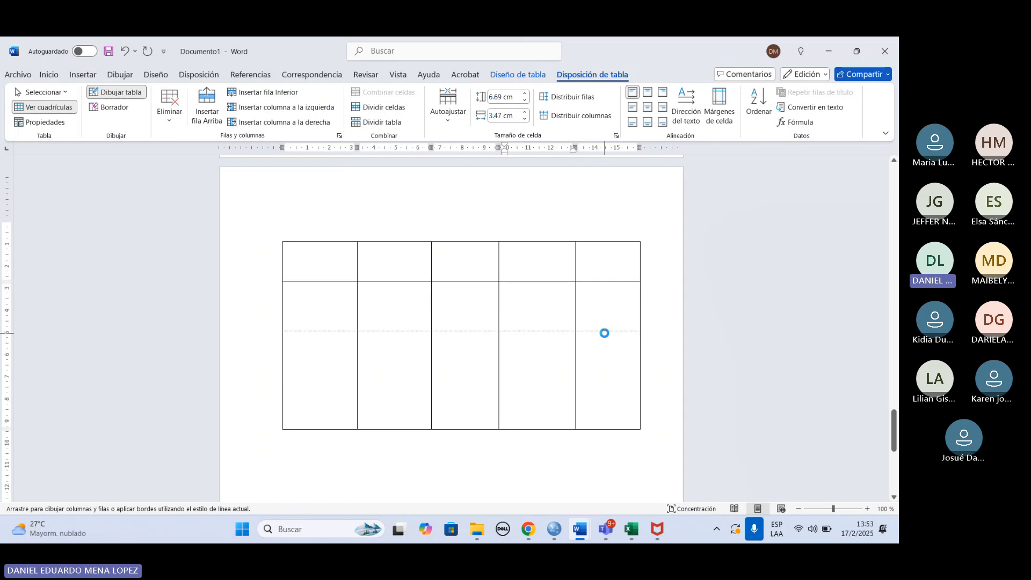
left_click_drag(286, 378, 622, 375)
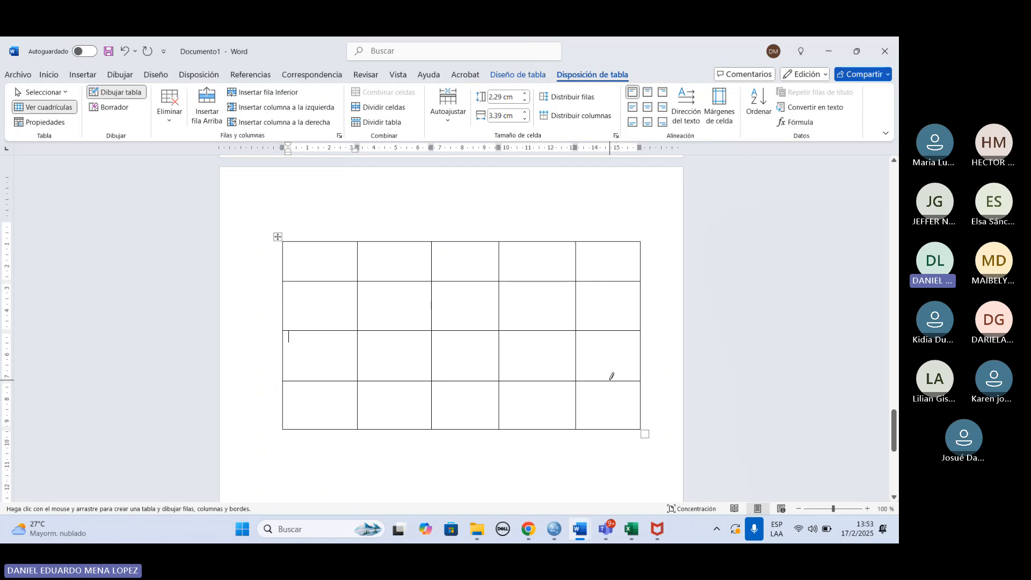
scroll(601, 359, "down", 2)
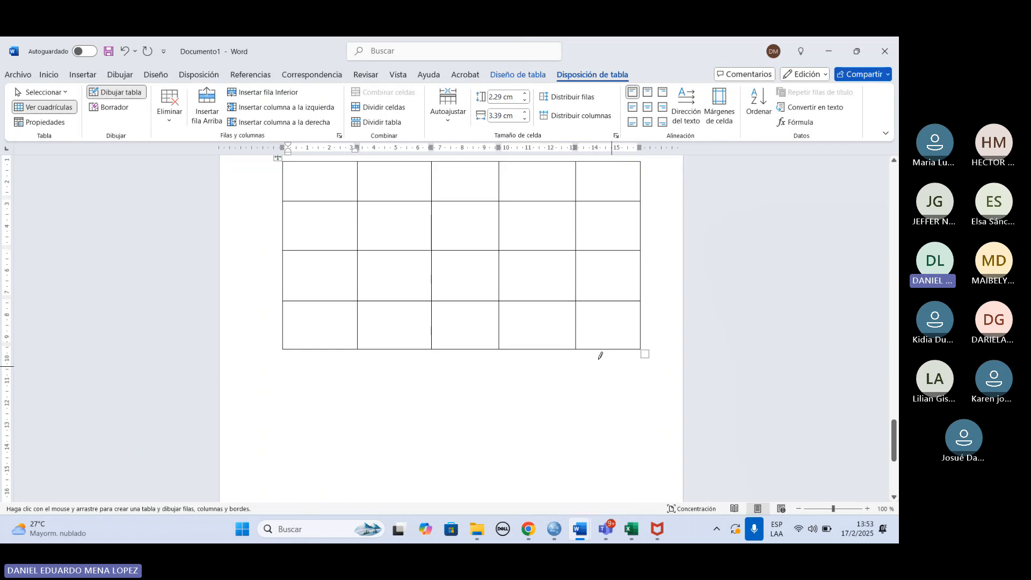
scroll(409, 305, "up", 2)
key("Escape")
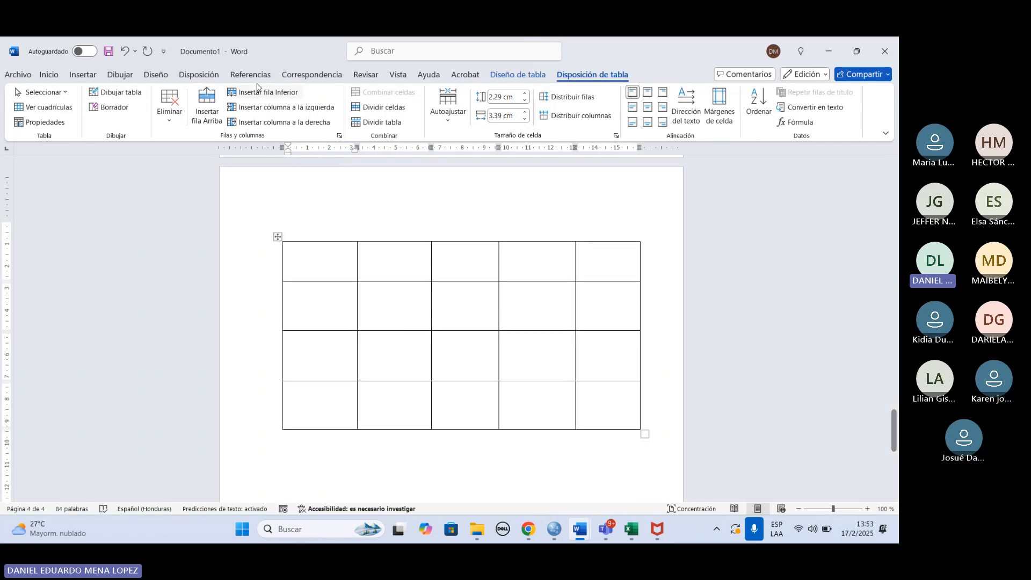
Step: Try the blue banded grid table style on the hand-drawn table
left_click(49, 75)
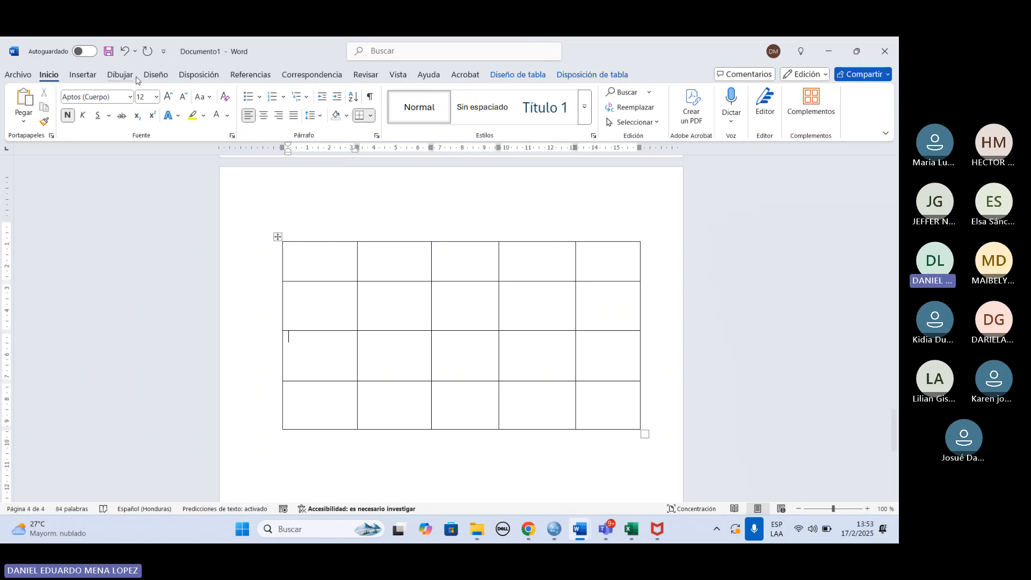
left_click(299, 223)
left_click(328, 290)
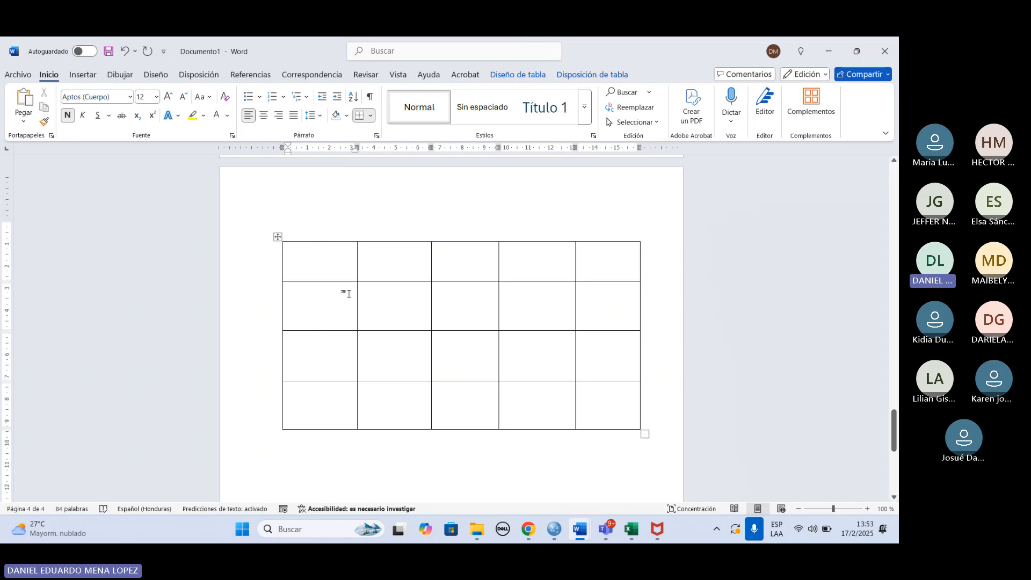
left_click(524, 76)
left_click(487, 124)
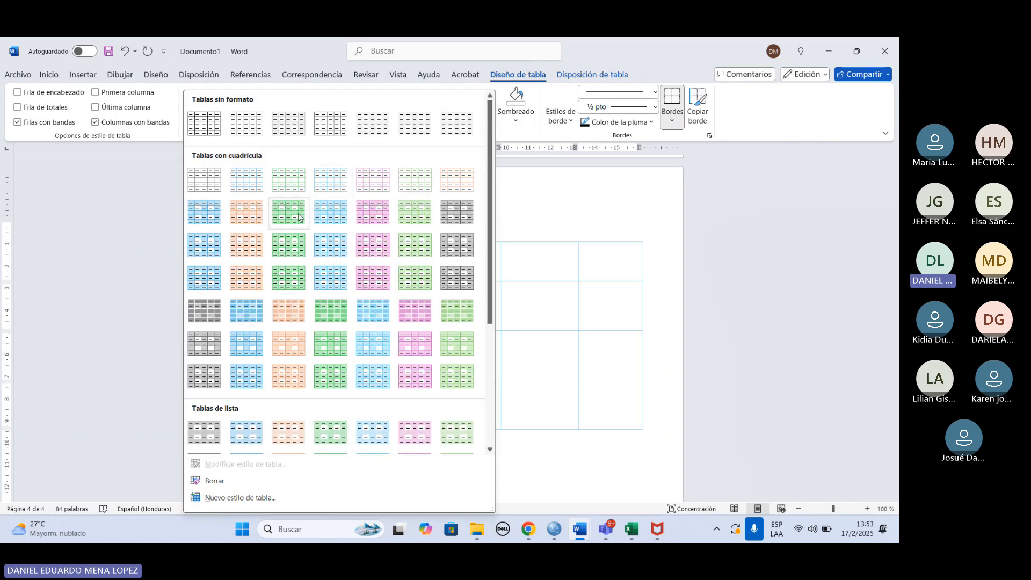
left_click(207, 213)
Step: Apply the light orange grid style to the hand-drawn table and enable its header row and first column options
left_click(487, 107)
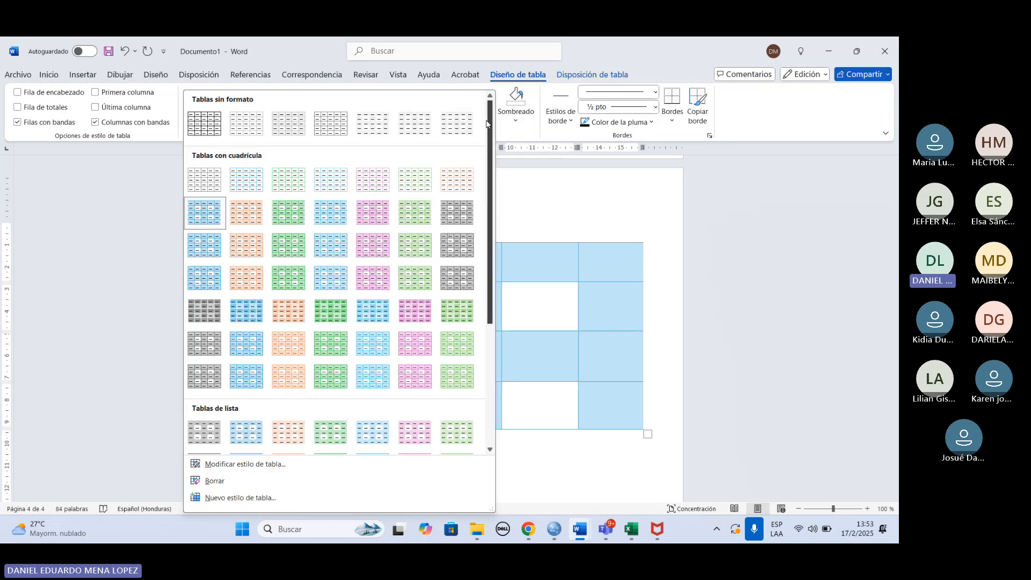
left_click(456, 182)
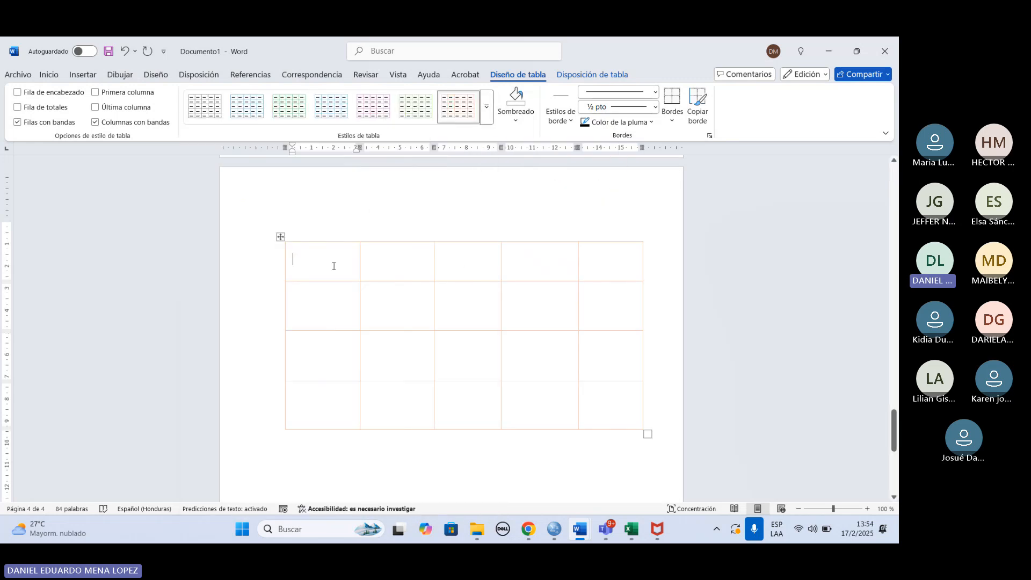
left_click(24, 93)
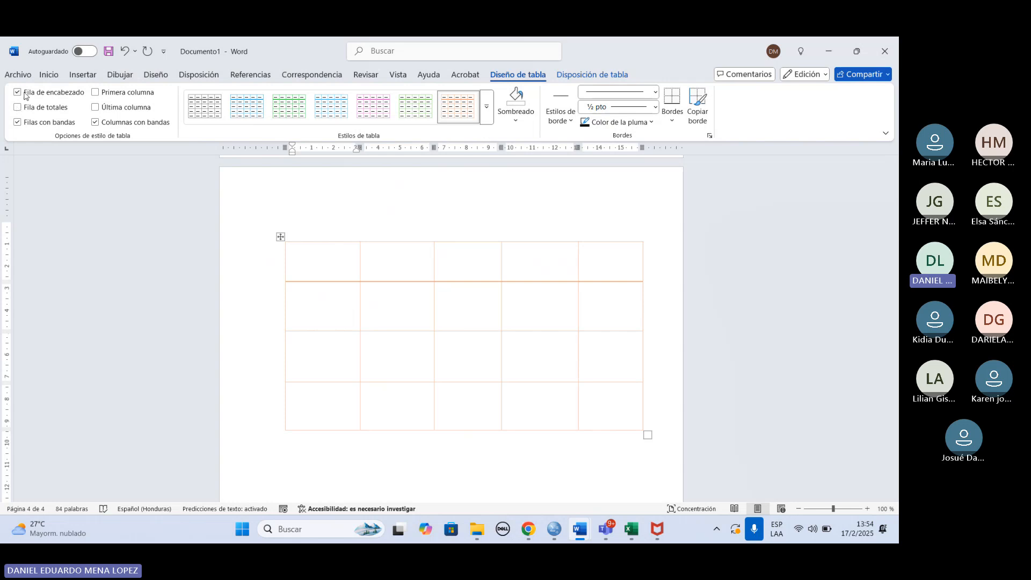
left_click(100, 93)
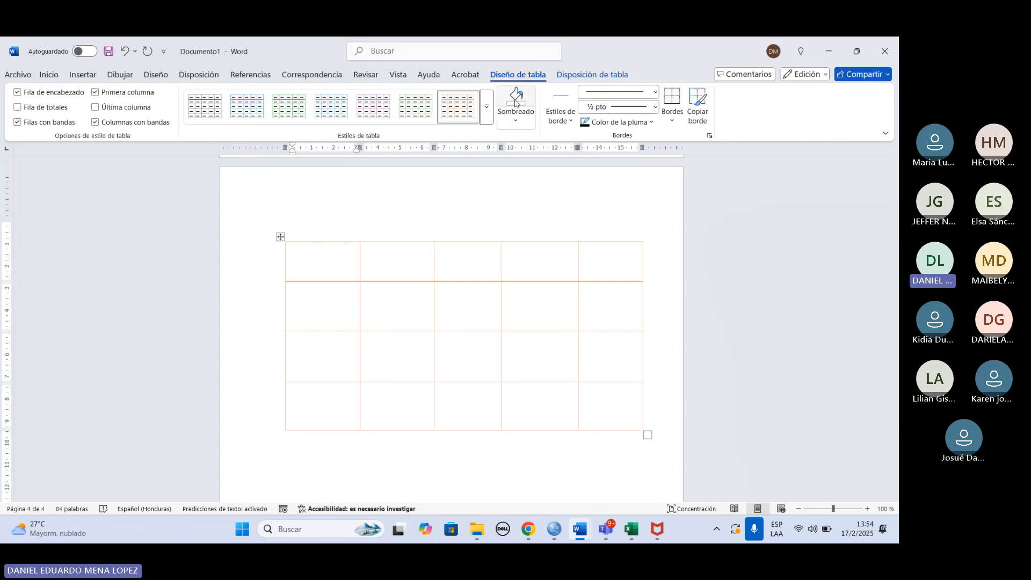
Step: Shade all five cells of the hand-drawn table's header row with the lightest dark-blue theme colour
left_click(516, 119)
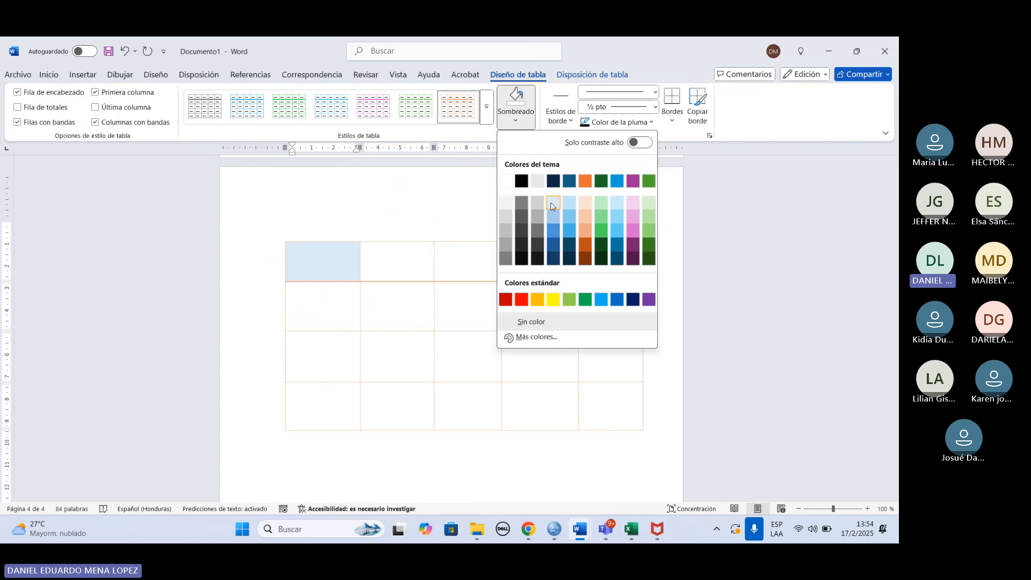
left_click(732, 360)
left_click_drag(319, 271, 601, 267)
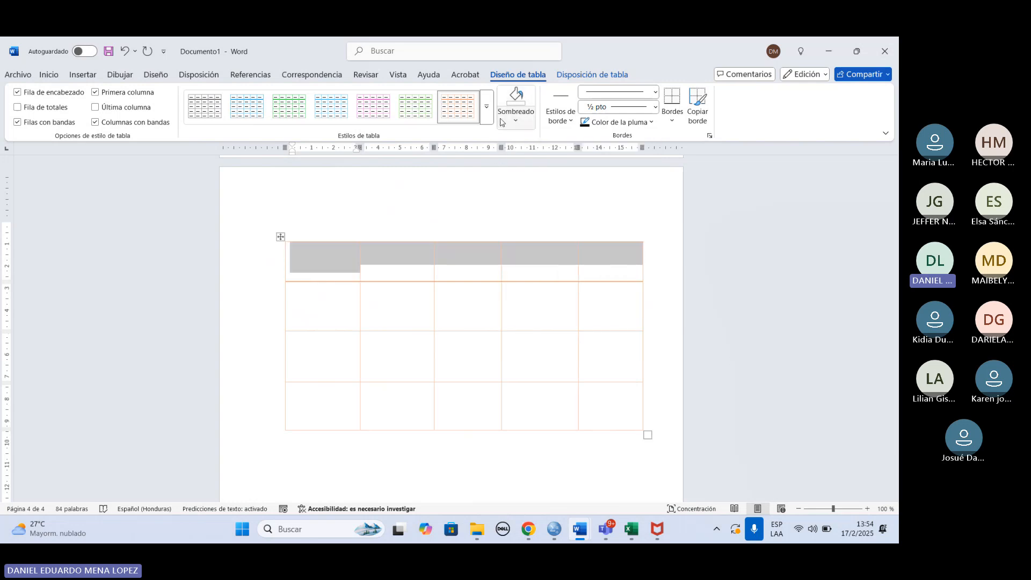
left_click(517, 120)
left_click(556, 205)
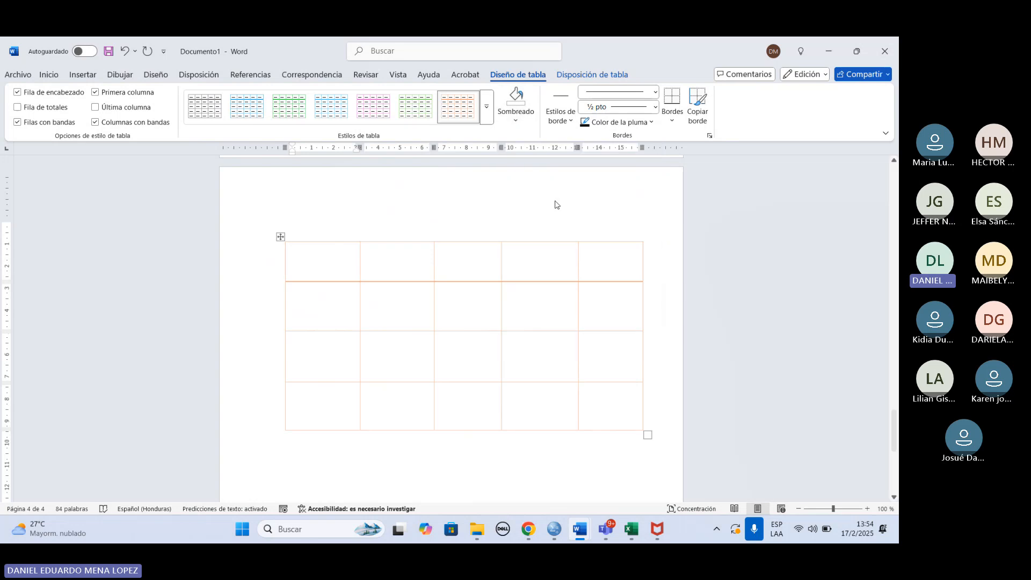
Step: Shade the three first-column cells below the header row with a medium blue theme colour
left_click_drag(329, 313, 331, 424)
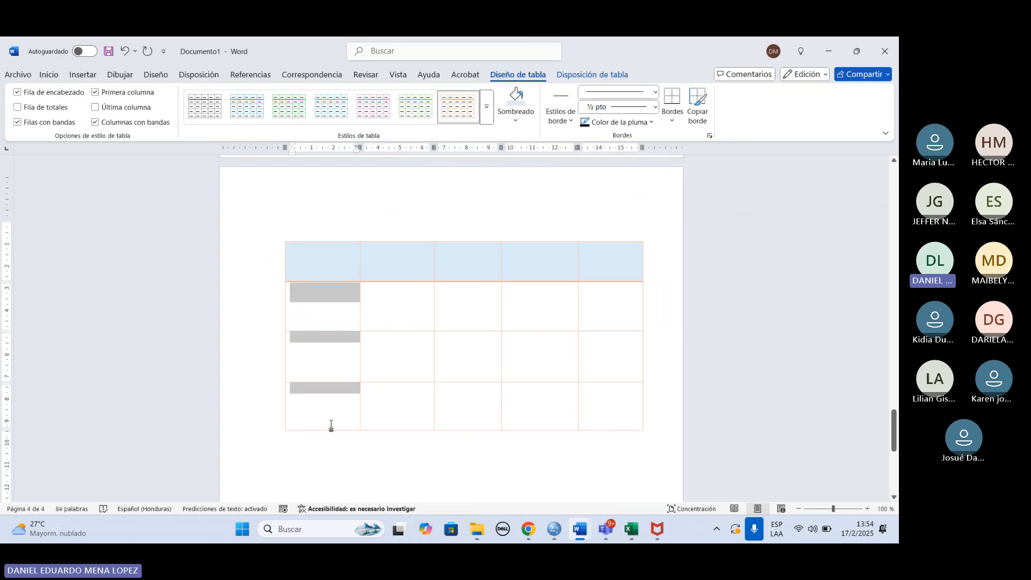
left_click(529, 118)
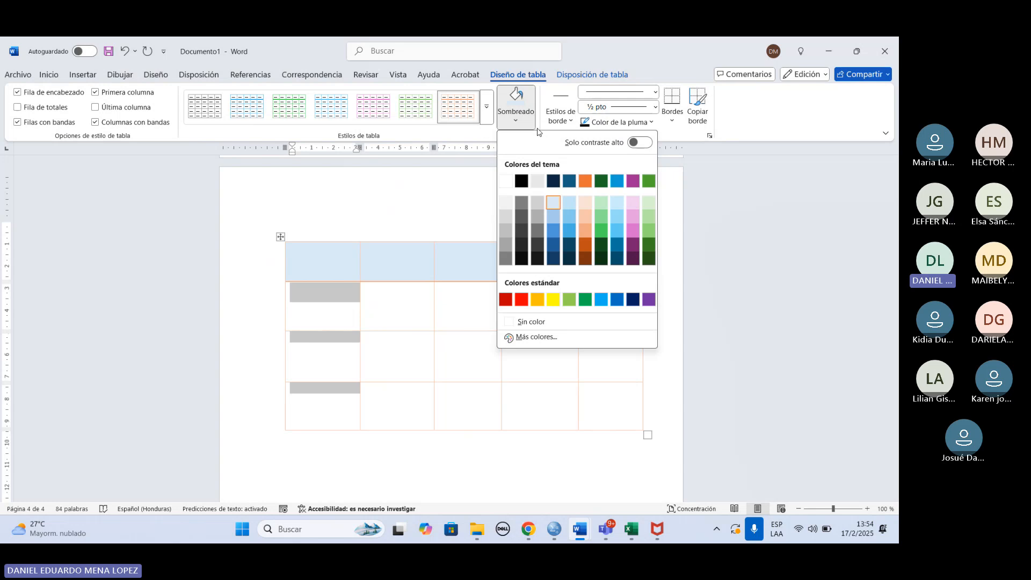
left_click(570, 232)
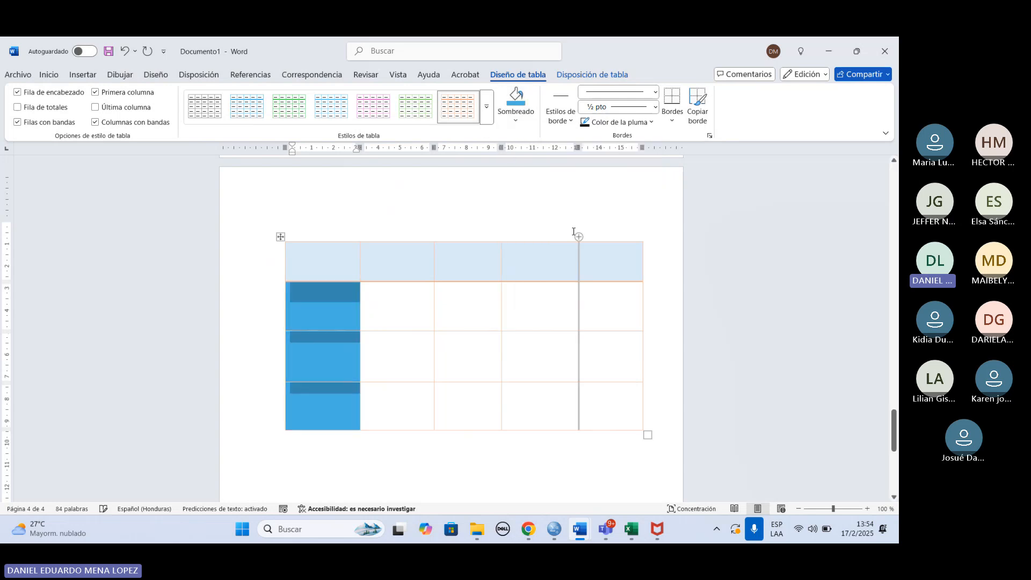
left_click(686, 212)
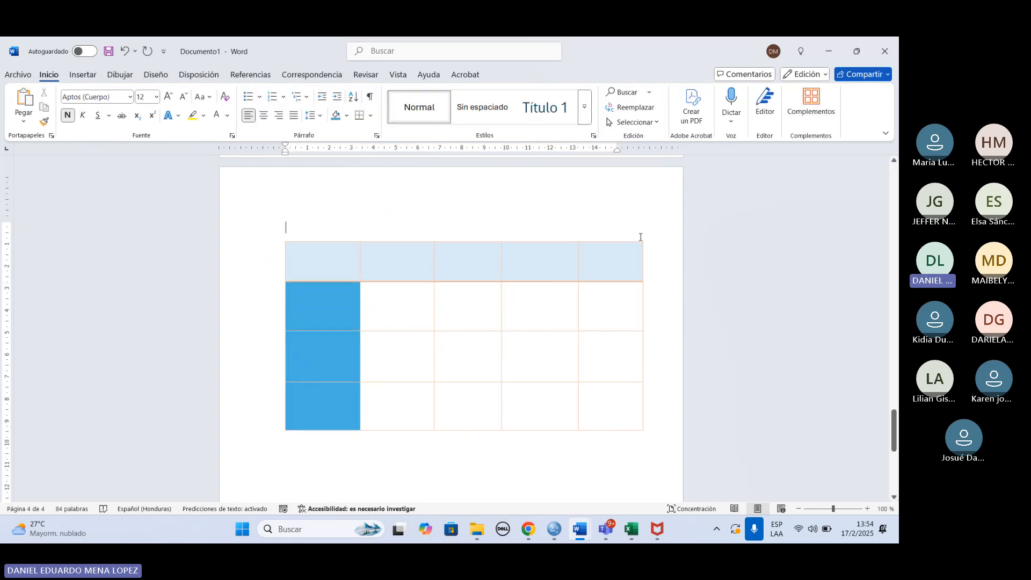
Step: Review the tables on pages 3 and 4 together with the available table insertion, design and layout options
scroll(426, 318, "up", 10)
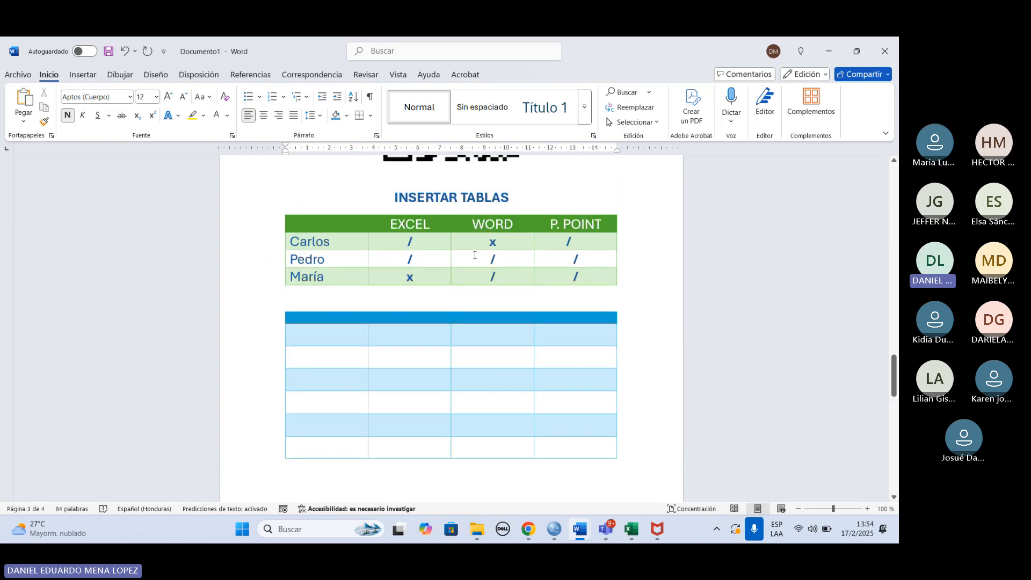
left_click(455, 242)
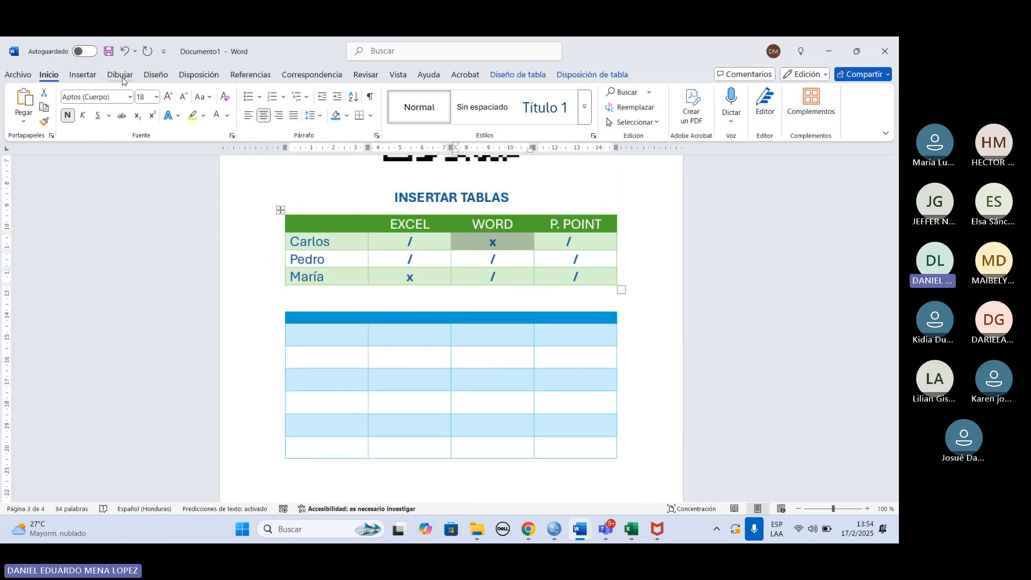
left_click(83, 75)
left_click(105, 104)
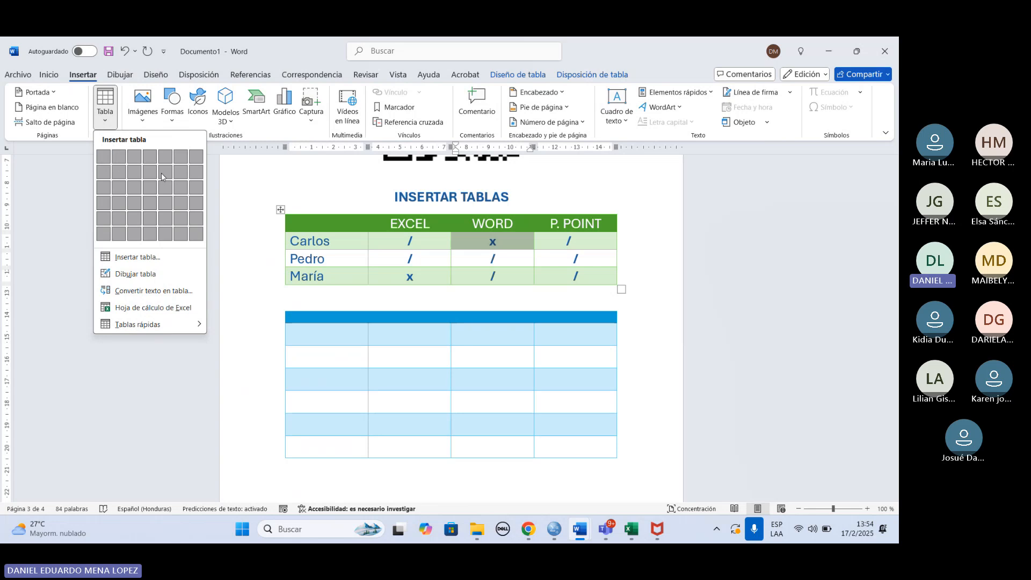
scroll(462, 323, "down", 3)
left_click(440, 299)
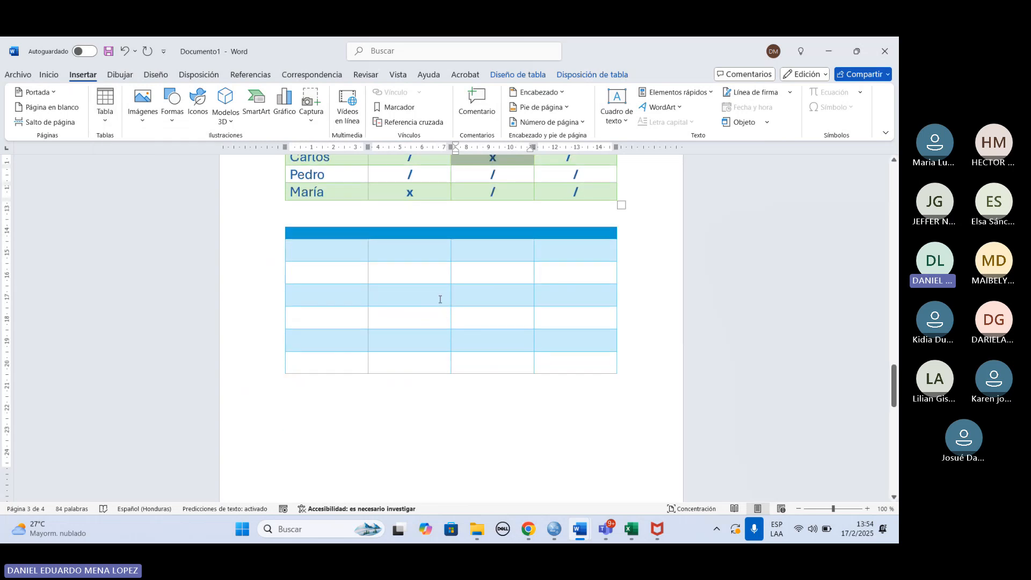
scroll(440, 299, "down", 15)
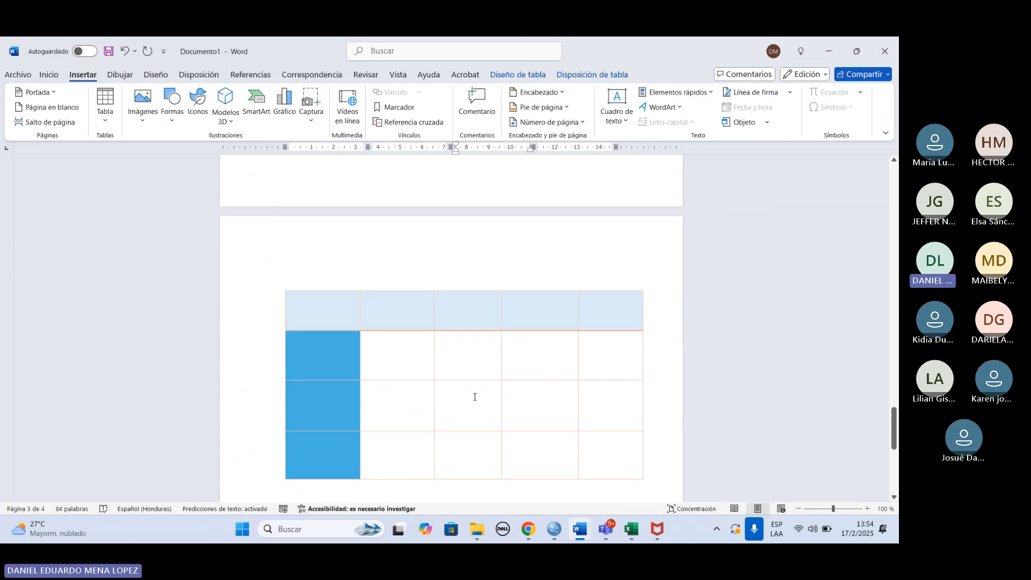
left_click(476, 320)
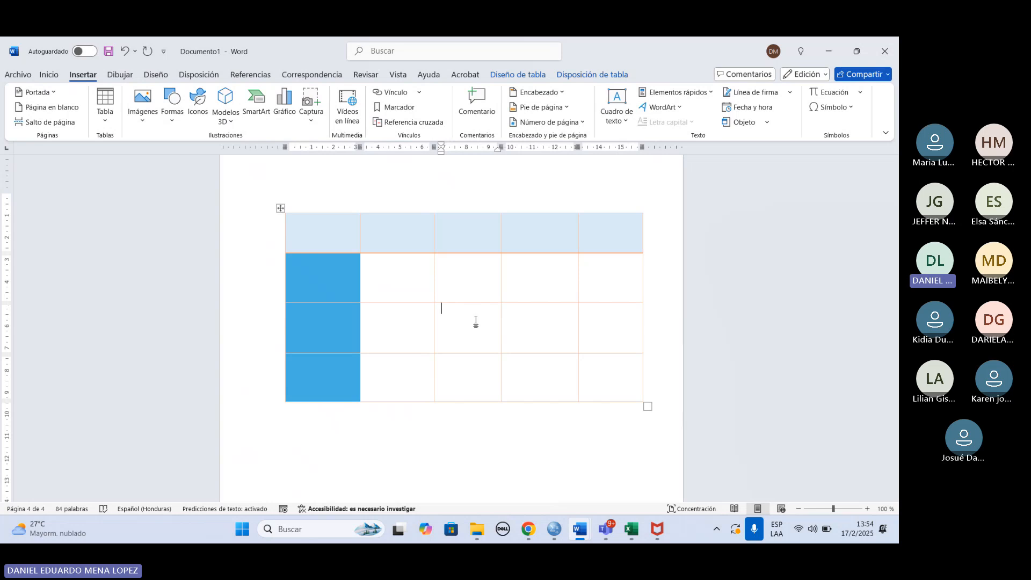
scroll(475, 321, "up", 1)
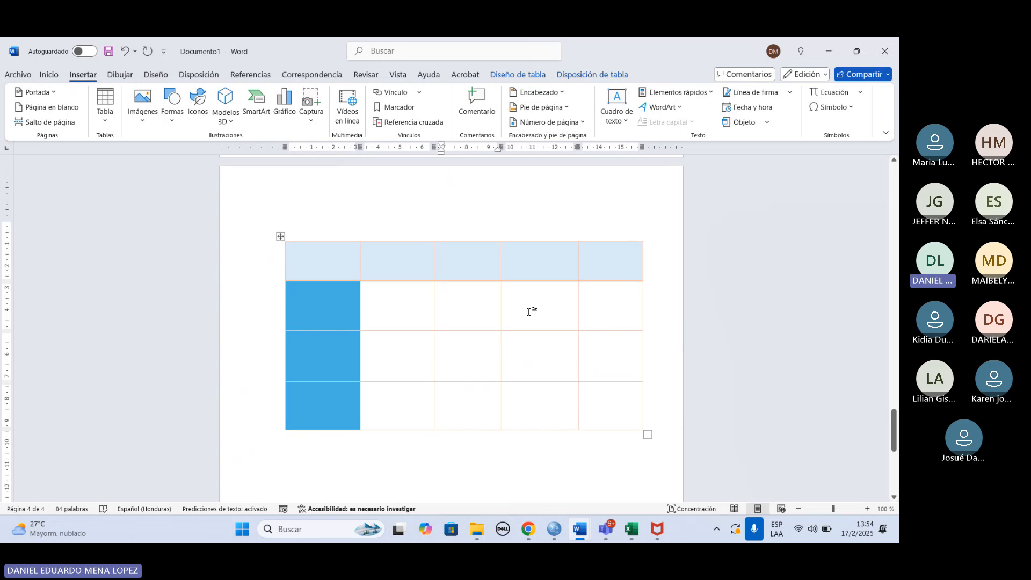
left_click(520, 74)
left_click(580, 76)
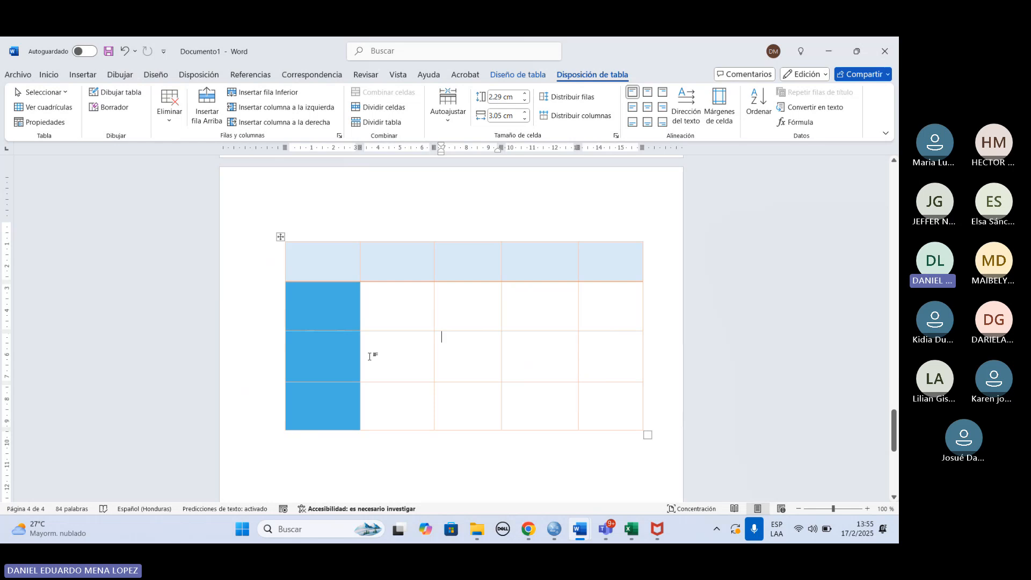
Step: Delete the bottom row of the hand-drawn table on page 4, and undo the deletion
left_click(311, 367)
left_click(315, 406)
left_click(173, 112)
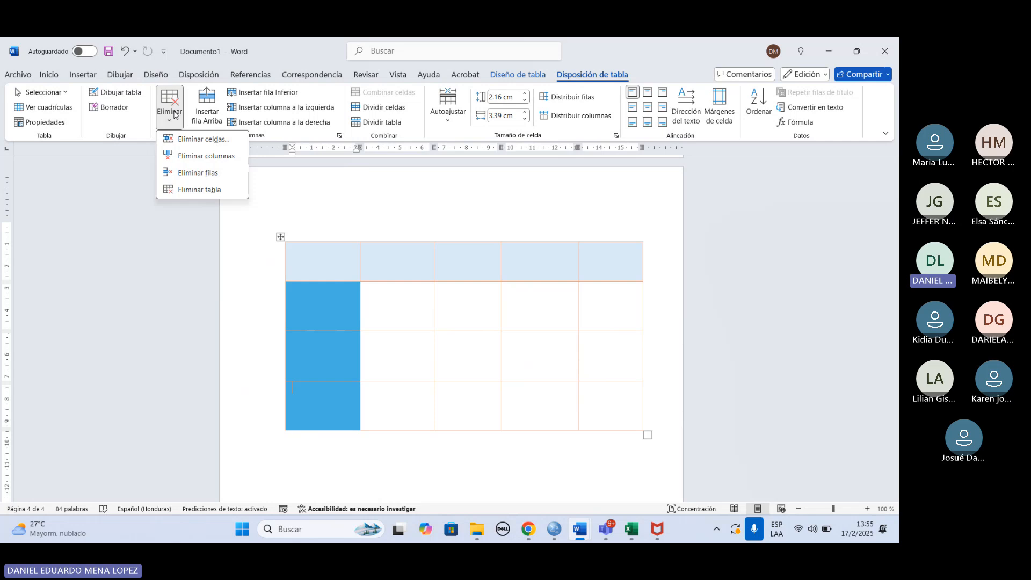
left_click(198, 173)
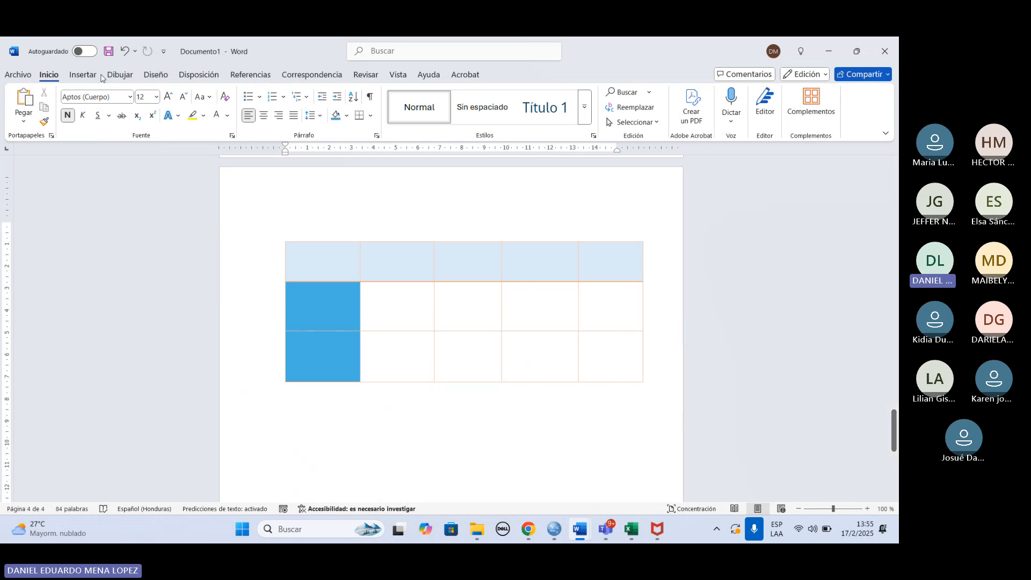
left_click(121, 52)
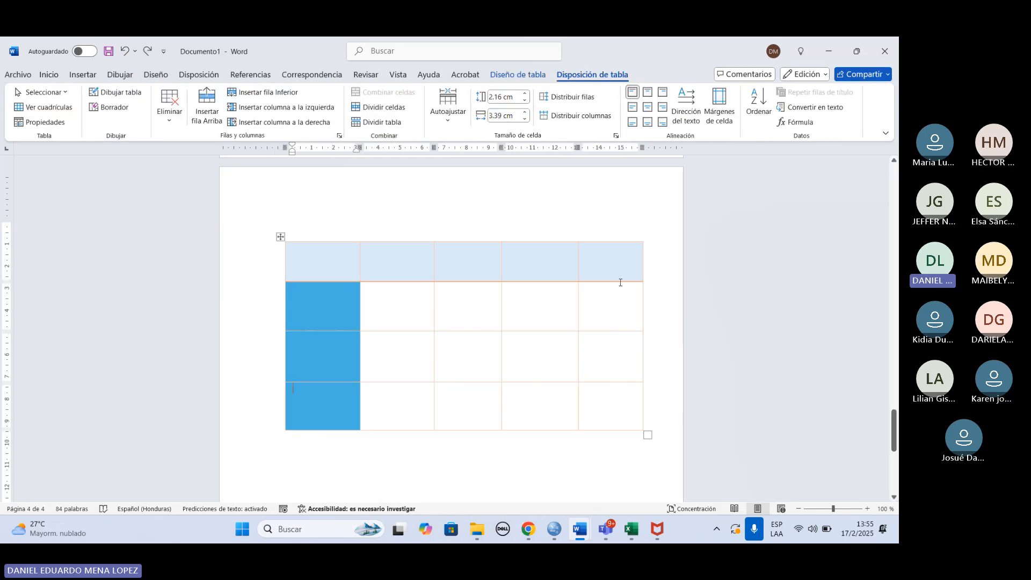
Step: Delete the hand-drawn table's last column, starting from its header cell, and undo the deletion
left_click(631, 264)
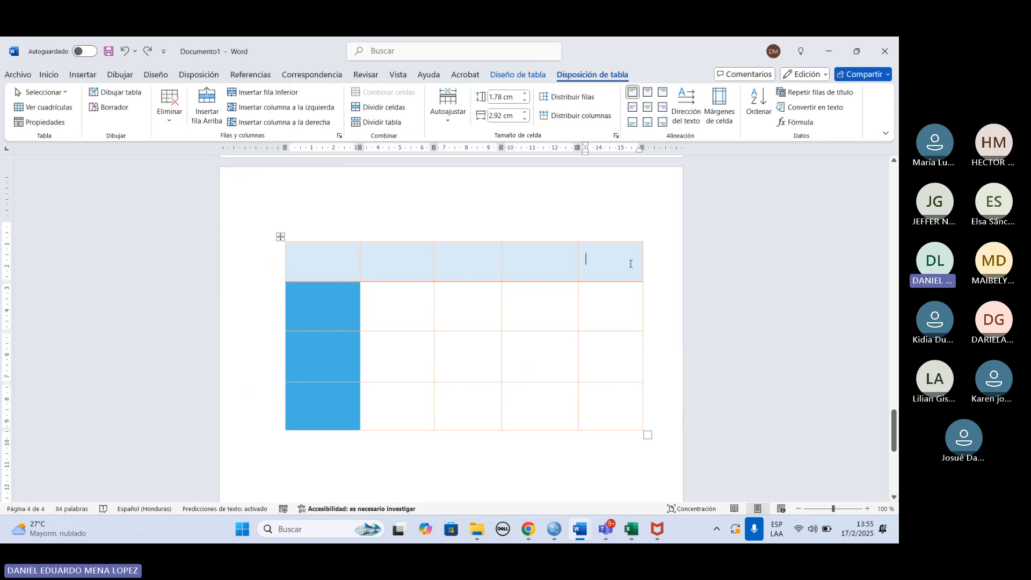
left_click(169, 113)
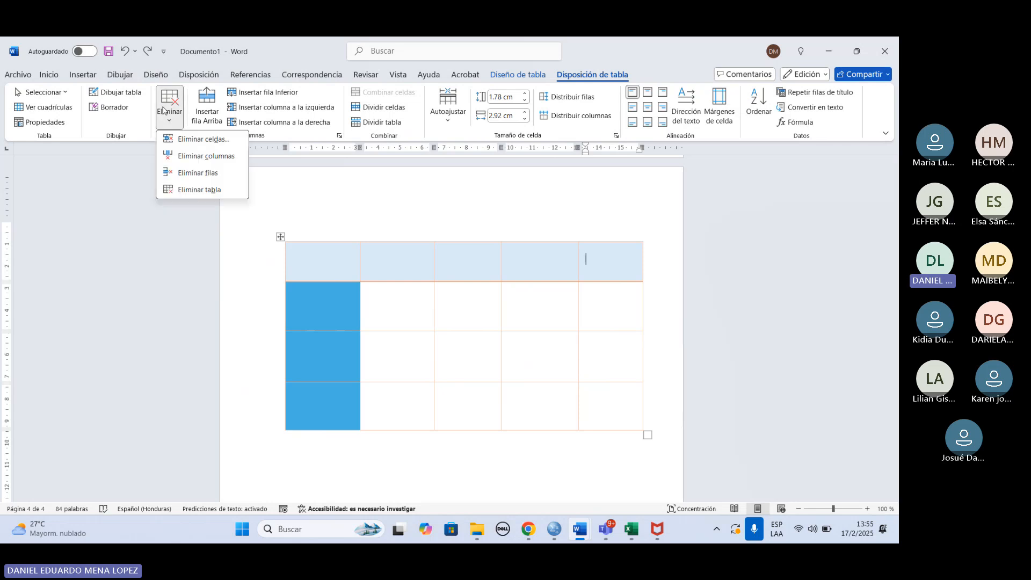
left_click(204, 156)
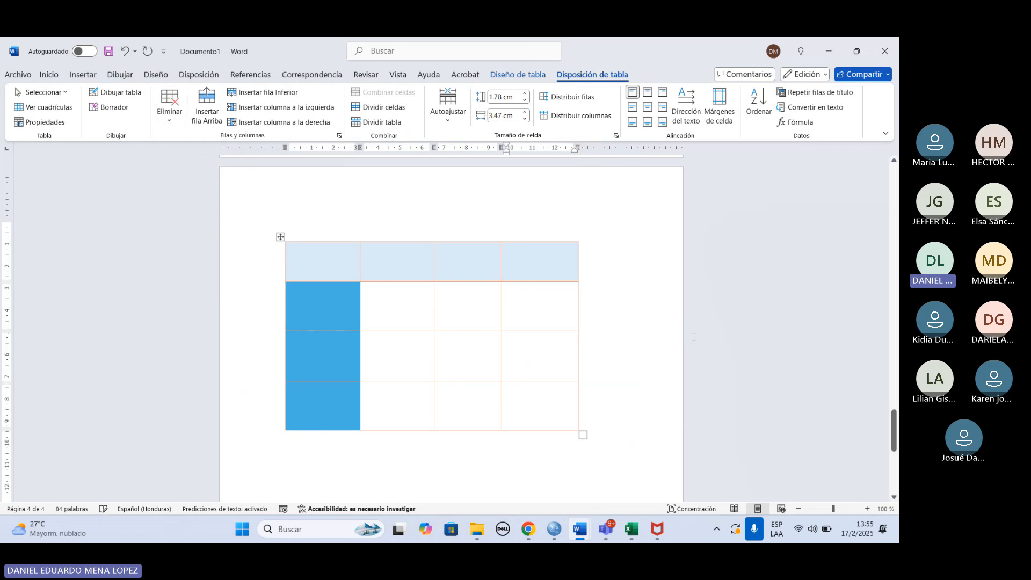
left_click(125, 52)
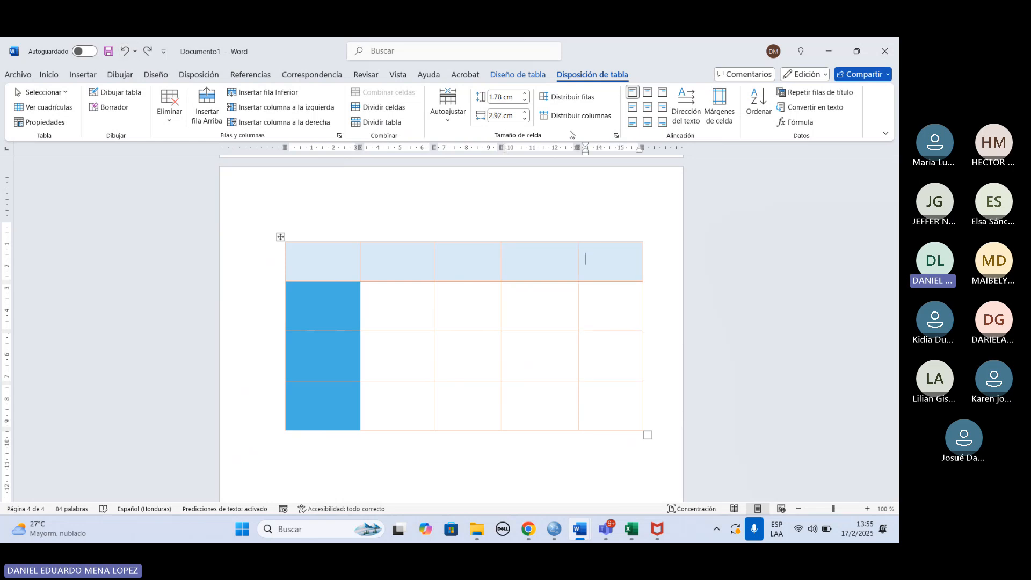
scroll(546, 274, "up", 5)
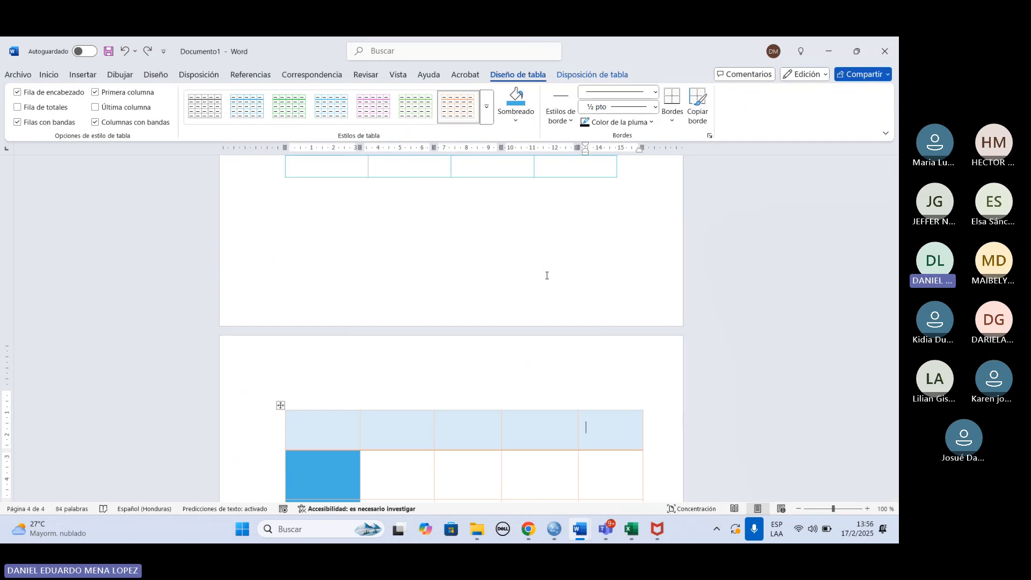
scroll(547, 275, "down", 3)
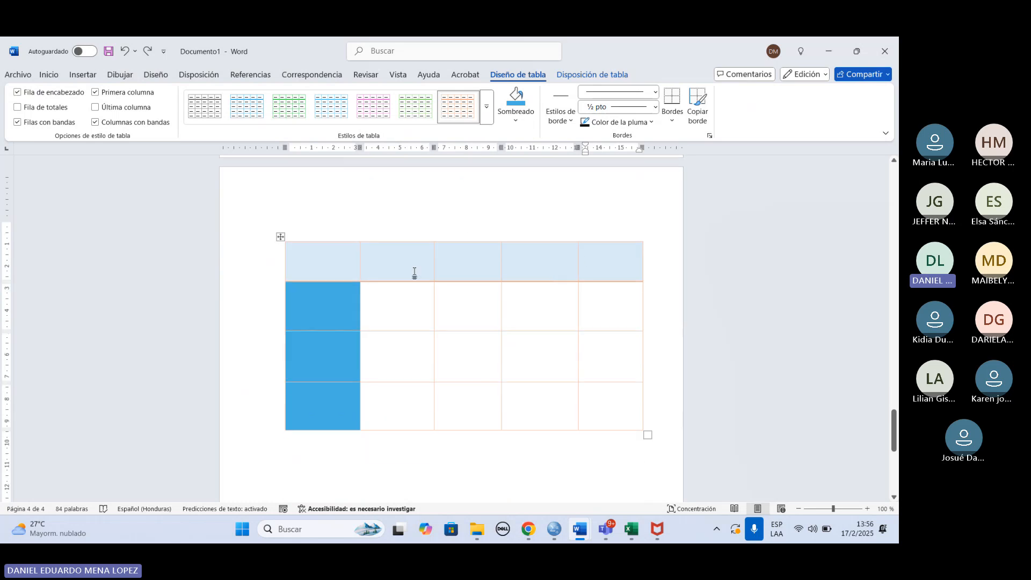
scroll(518, 314, "up", 10)
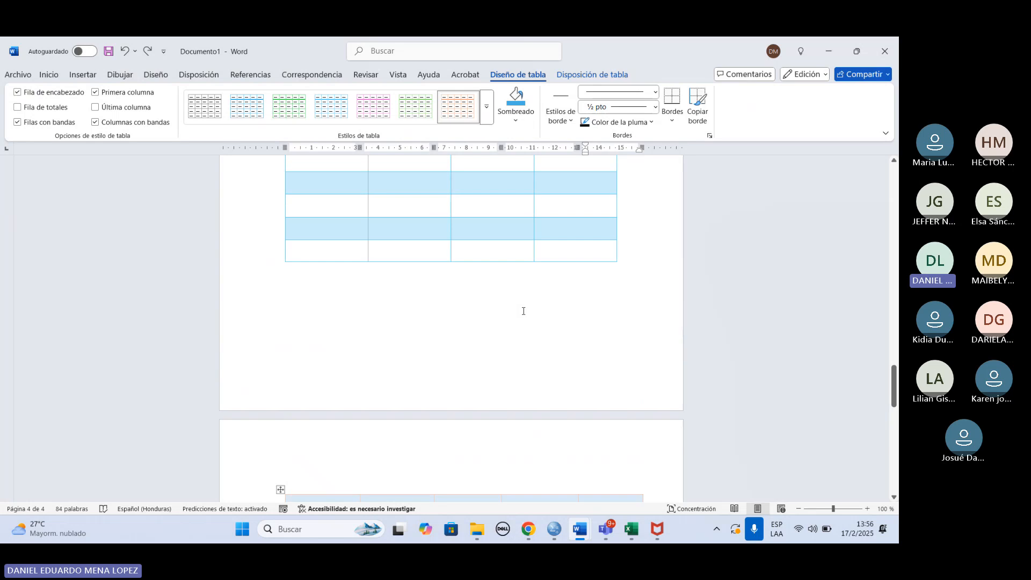
scroll(543, 301, "down", 4)
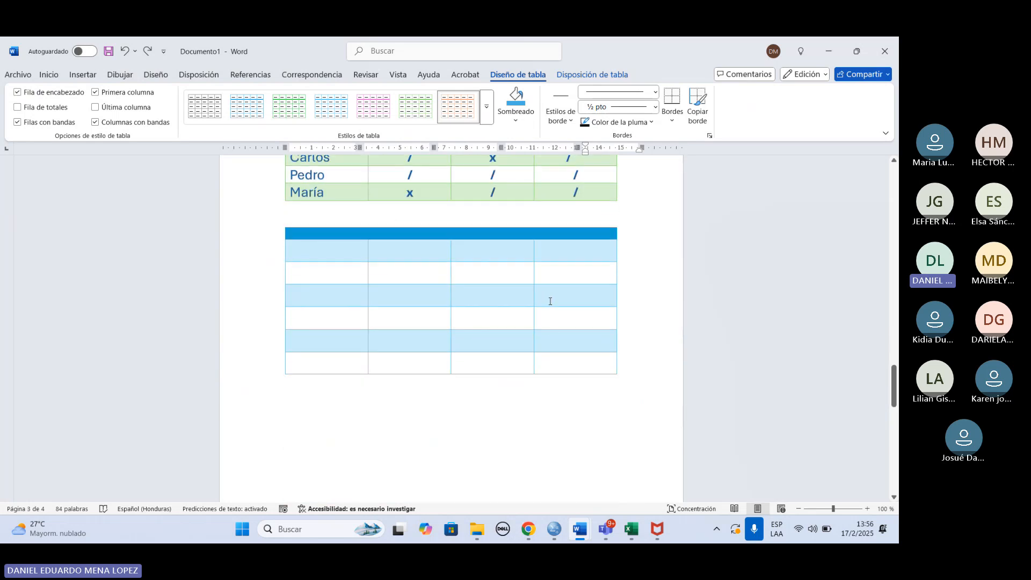
left_click(541, 475)
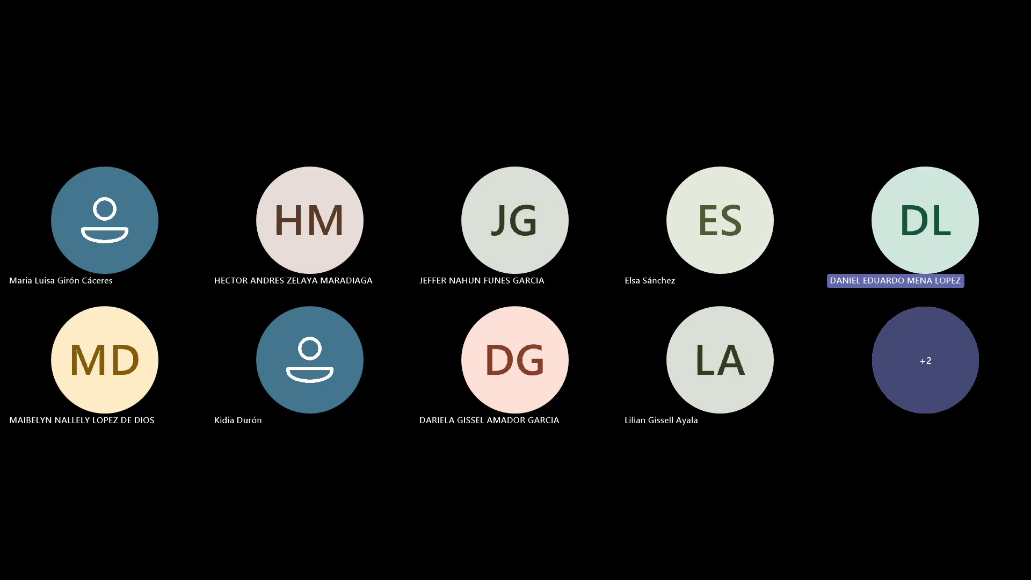